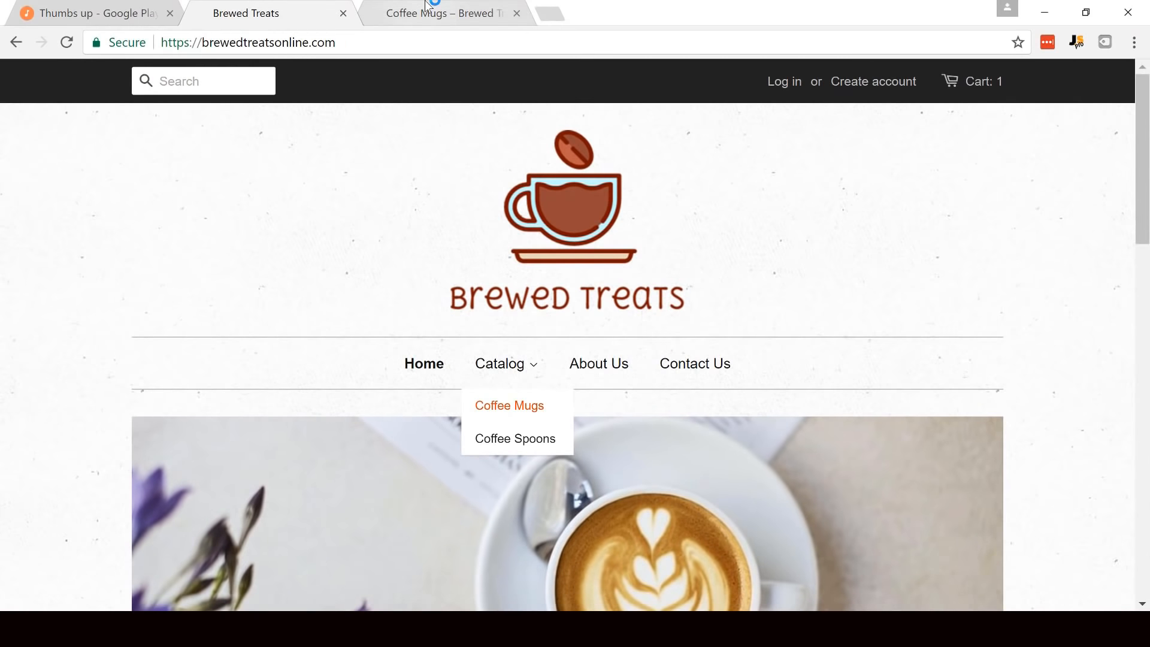
- View the Coffee Mugs collection page and close it to return to the store's home page
{"action": "left_click", "coordinate": [428, 5]}
{"action": "left_click_drag", "start_coordinate": [1145, 127], "coordinate": [1145, 90]}
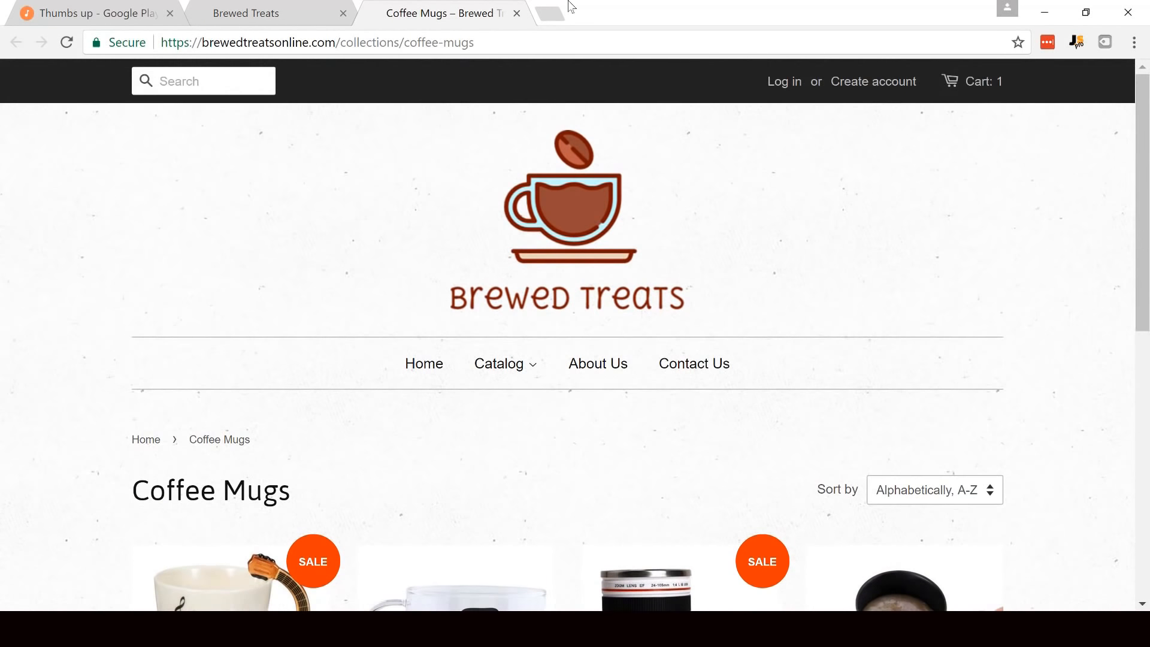
{"action": "left_click", "coordinate": [516, 13]}
- Look through the image slides in the home page banner
{"action": "left_click_drag", "start_coordinate": [1140, 120], "coordinate": [1148, 207]}
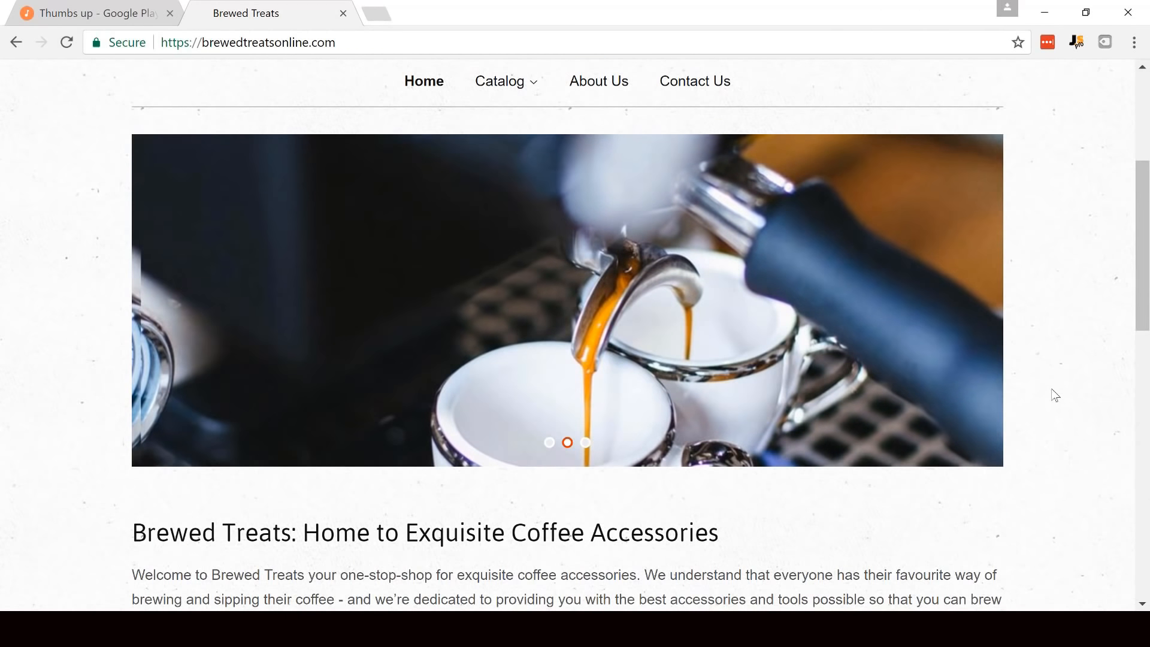
{"action": "left_click", "coordinate": [977, 322]}
{"action": "left_click", "coordinate": [978, 322]}
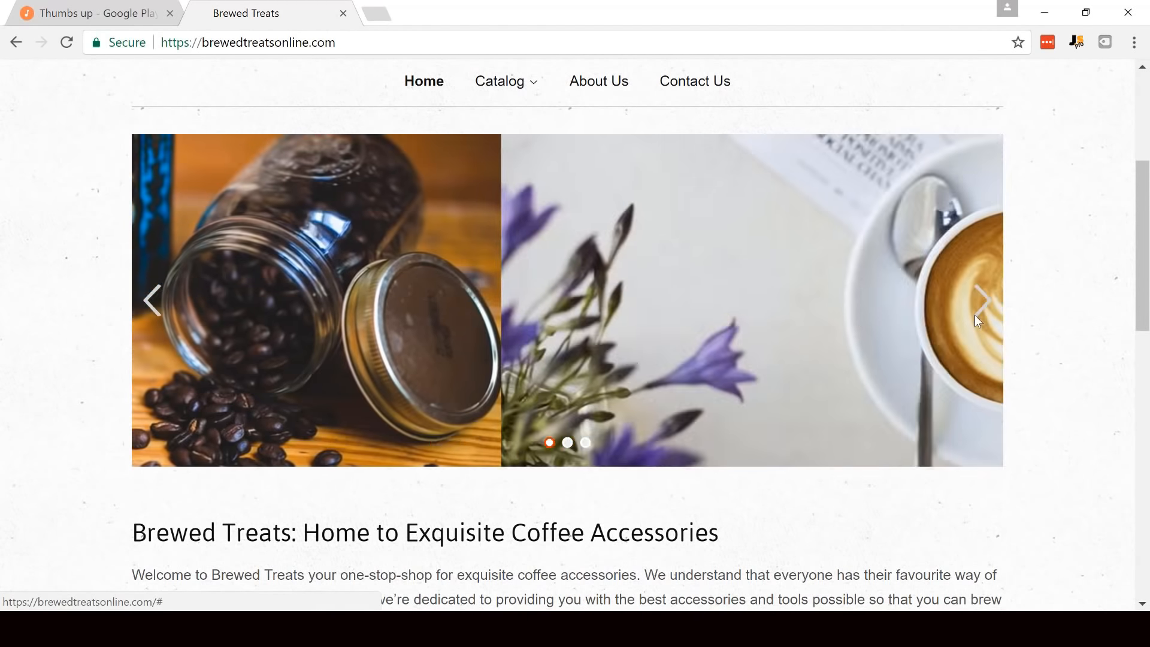
{"action": "left_click", "coordinate": [976, 318]}
- Open the Travel Lens Coffee Mug from the Popular Products section in a new tab and switch to it
{"action": "left_click_drag", "start_coordinate": [1147, 224], "coordinate": [1111, 391]}
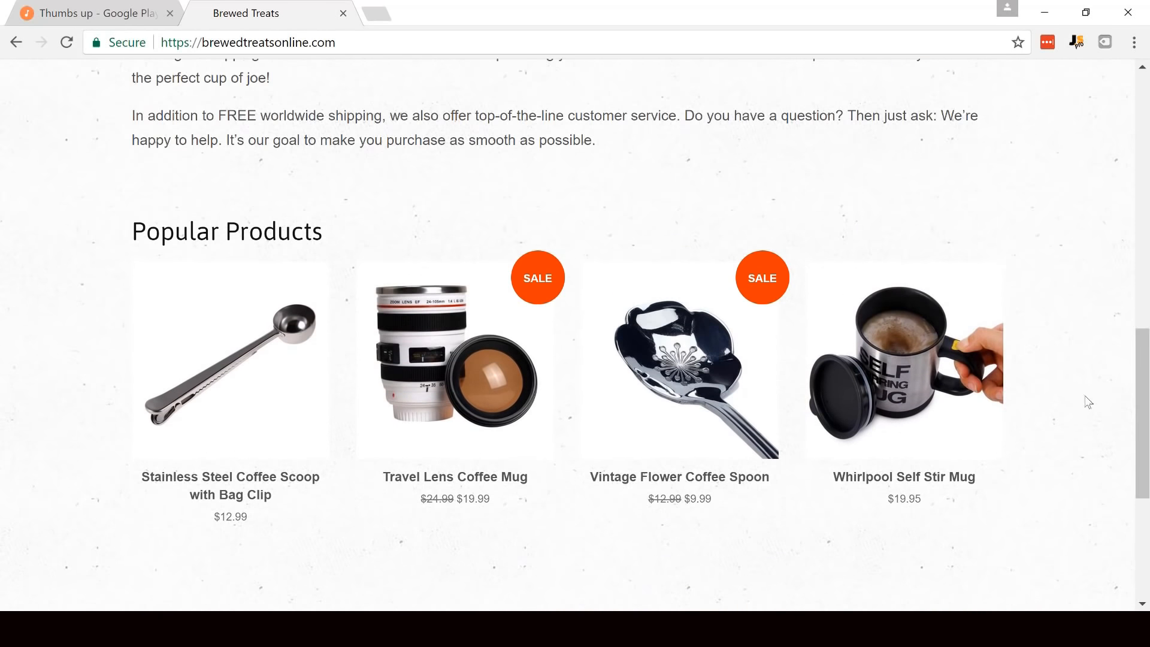
{"action": "right_click", "coordinate": [447, 353]}
{"action": "left_click", "coordinate": [482, 71]}
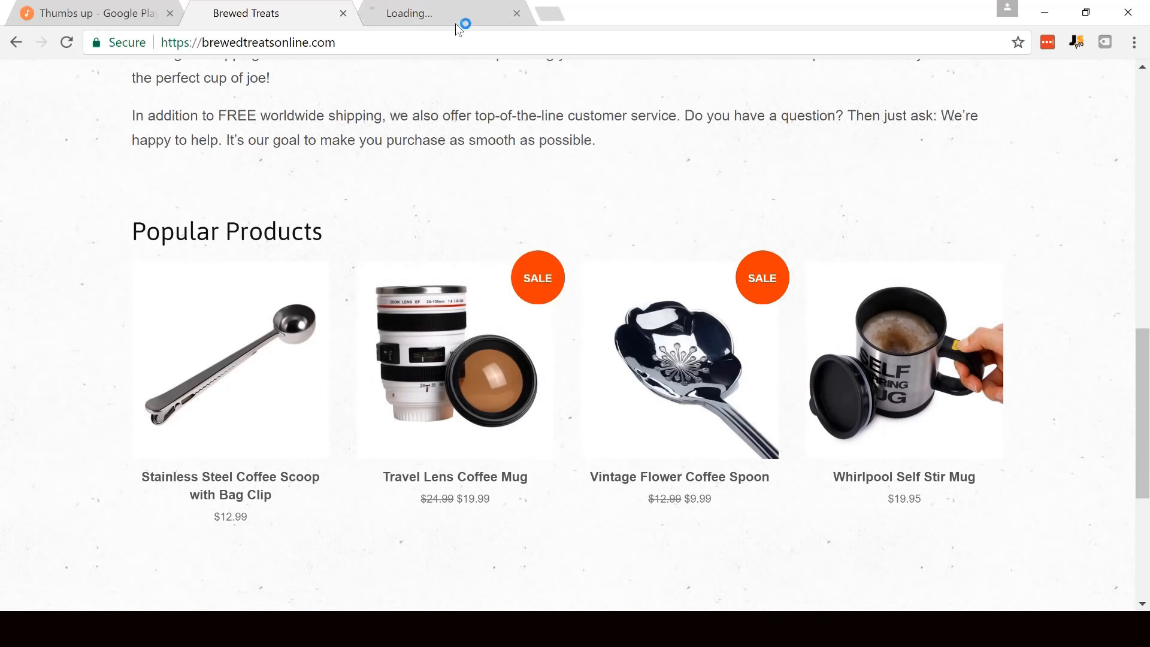
{"action": "left_click", "coordinate": [431, 9]}
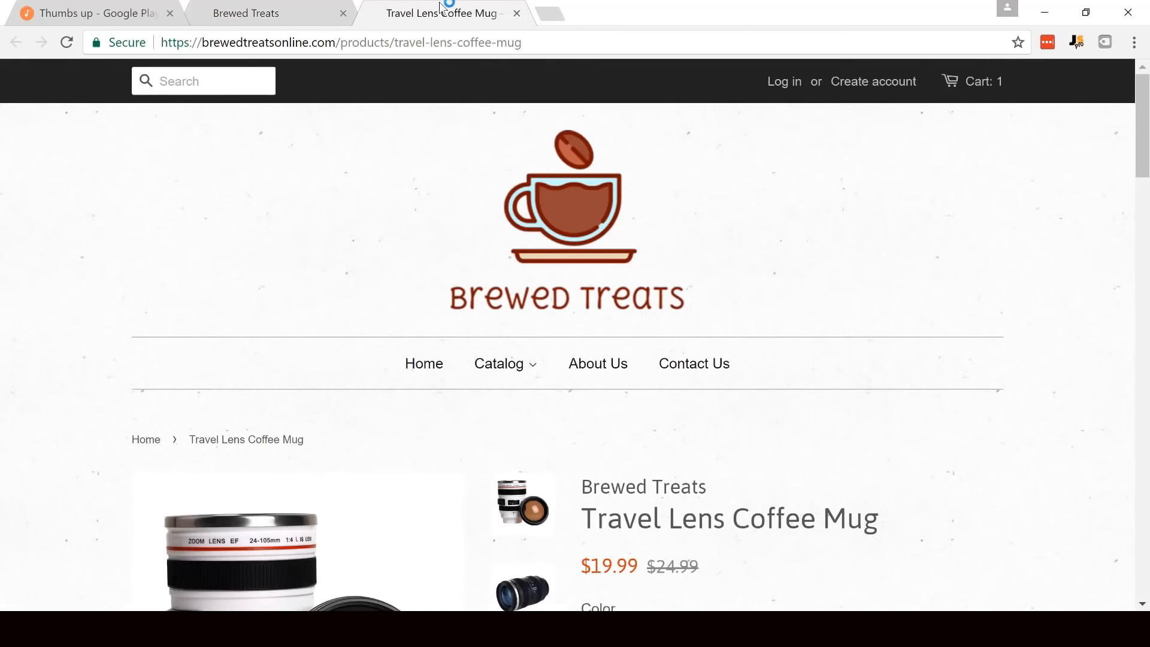
- Look through the second, third and fourth product photos of the Travel Lens Coffee Mug
{"action": "left_click_drag", "start_coordinate": [1145, 114], "coordinate": [1141, 180]}
{"action": "left_click", "coordinate": [513, 271]}
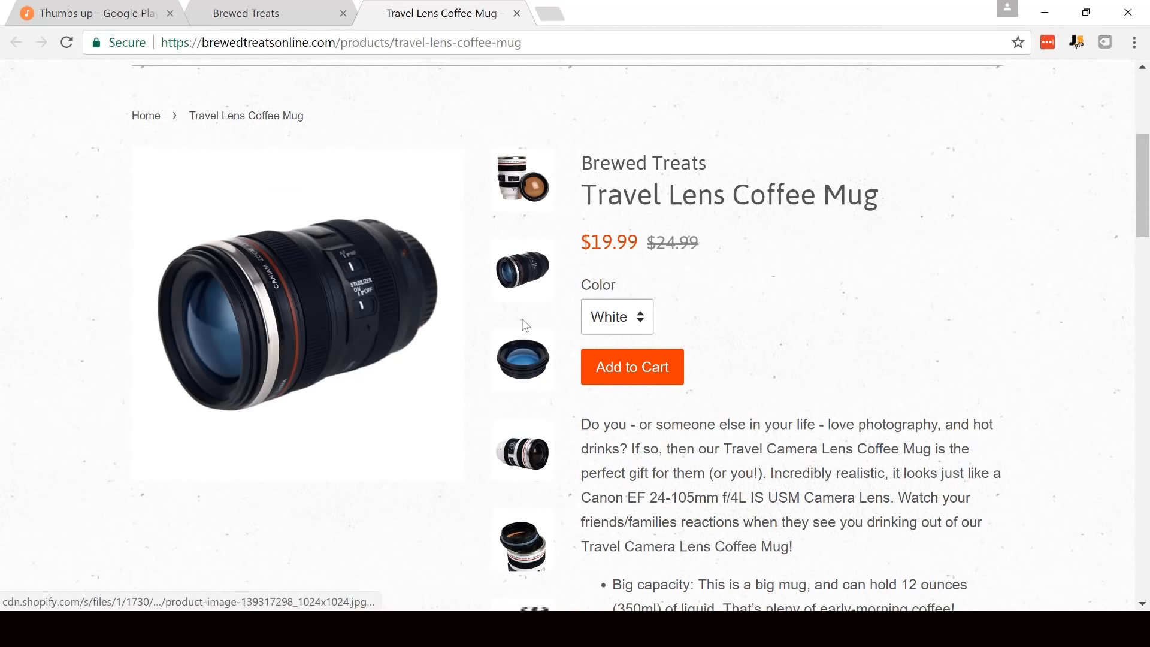
{"action": "left_click", "coordinate": [531, 365]}
{"action": "left_click", "coordinate": [536, 450]}
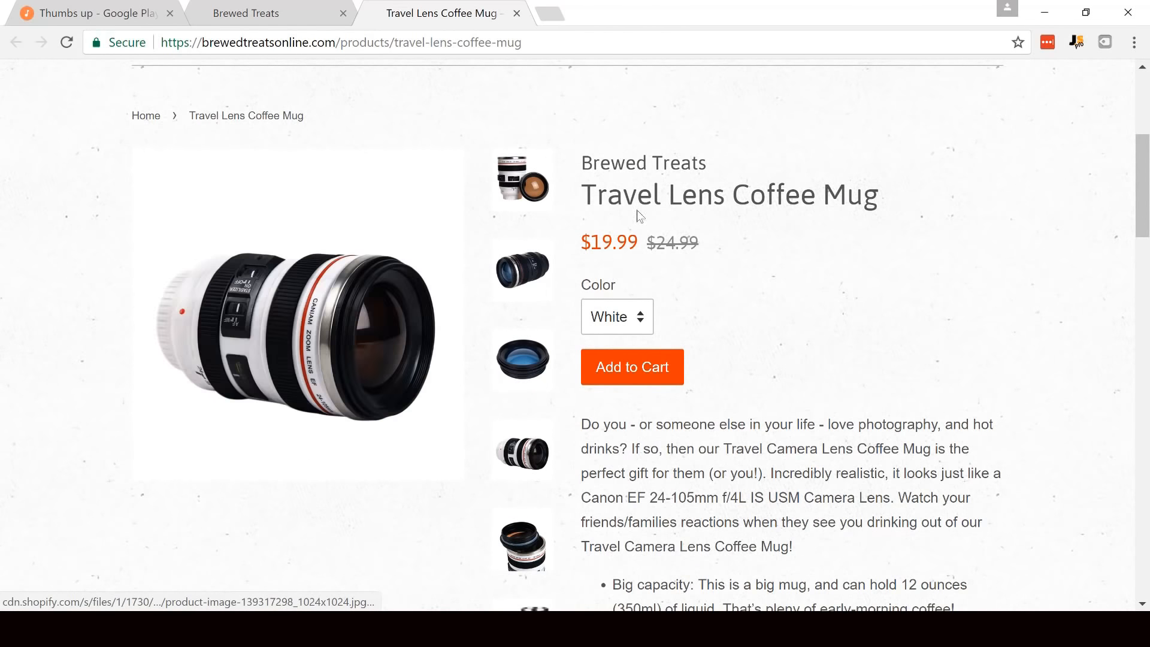
- Choose White as the mug's color and add it to the cart
{"action": "left_click", "coordinate": [640, 329]}
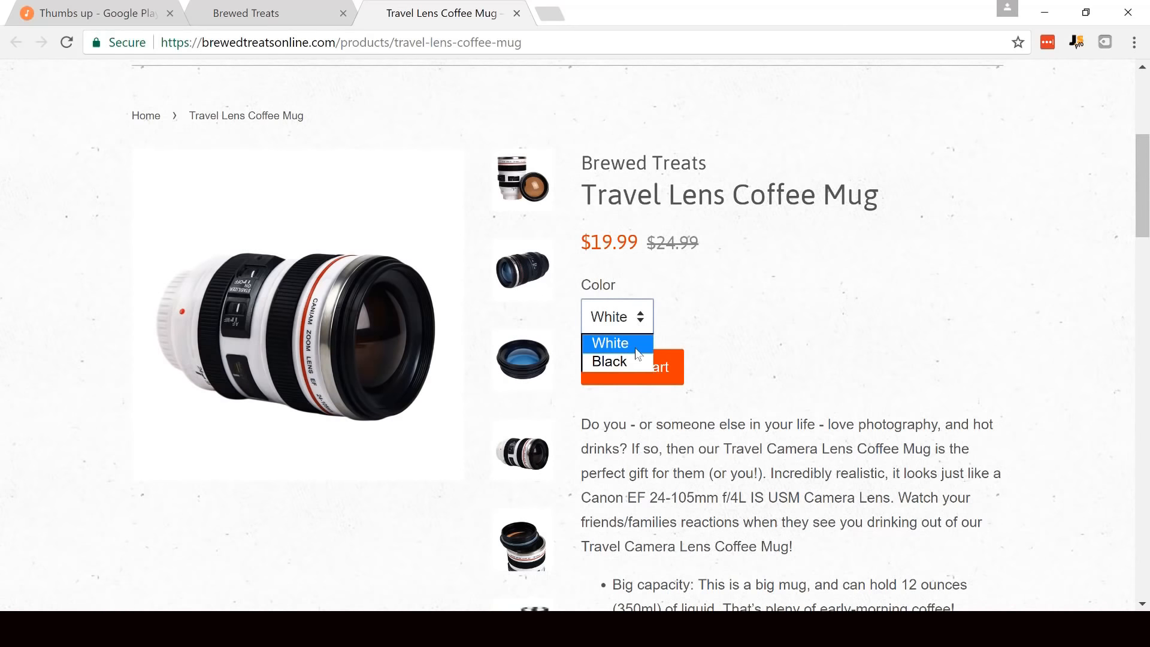
{"action": "left_click", "coordinate": [618, 351]}
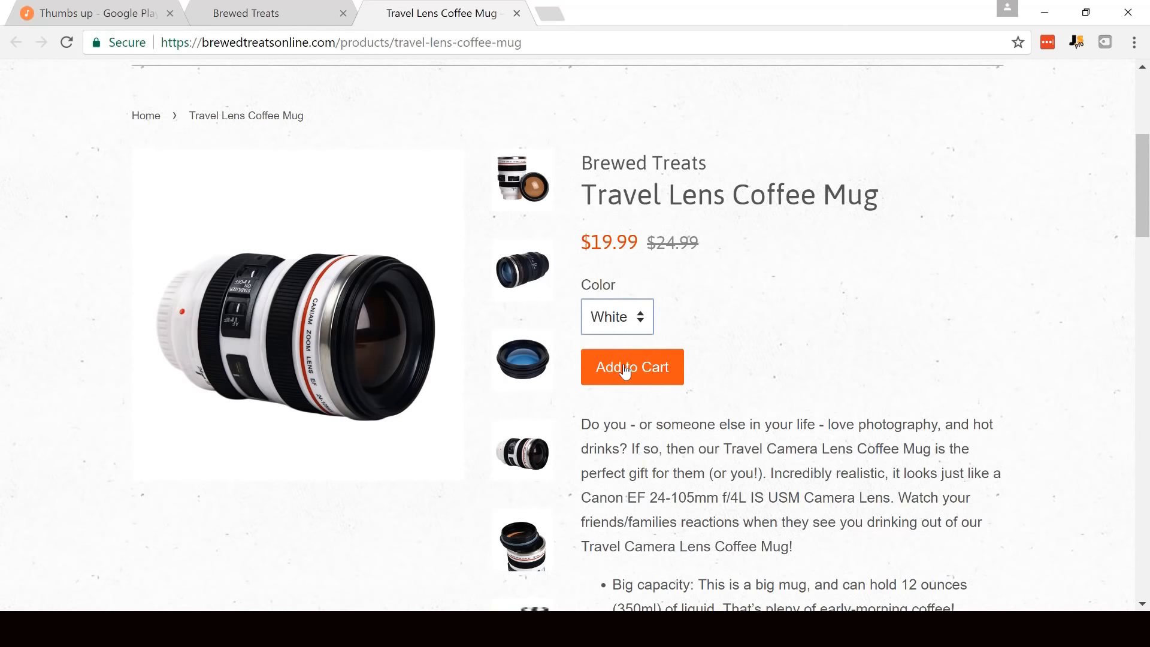
{"action": "left_click", "coordinate": [626, 368]}
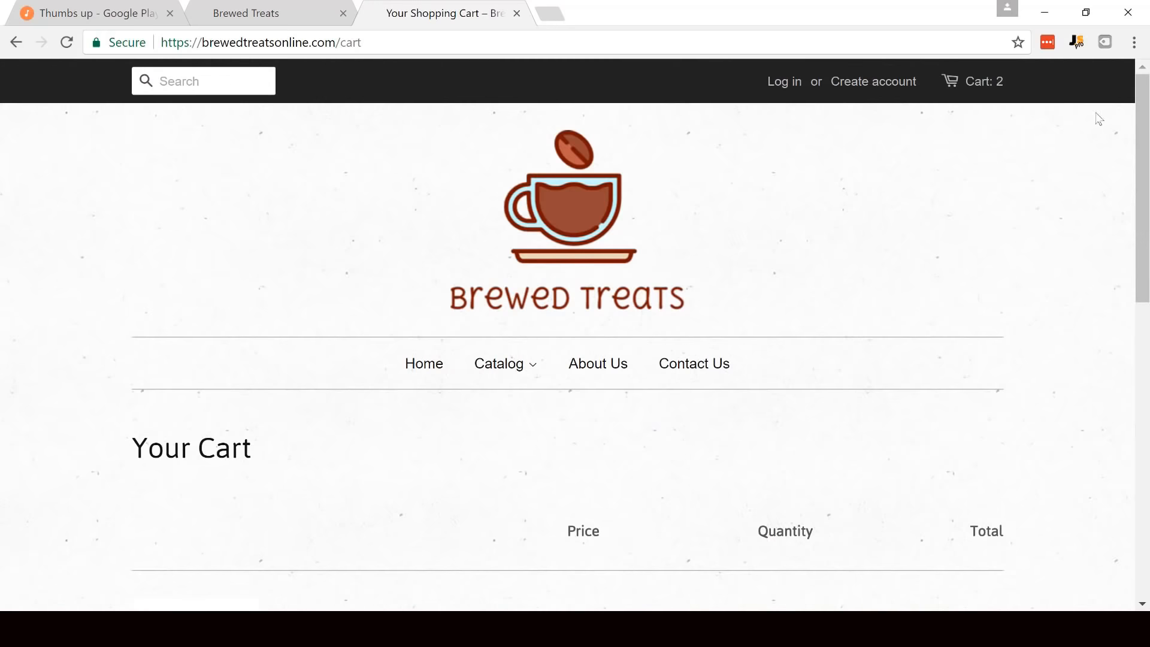
- Review the cart contents and checkout options, and return to the store's home page
{"action": "left_click_drag", "start_coordinate": [1136, 93], "coordinate": [1148, 225]}
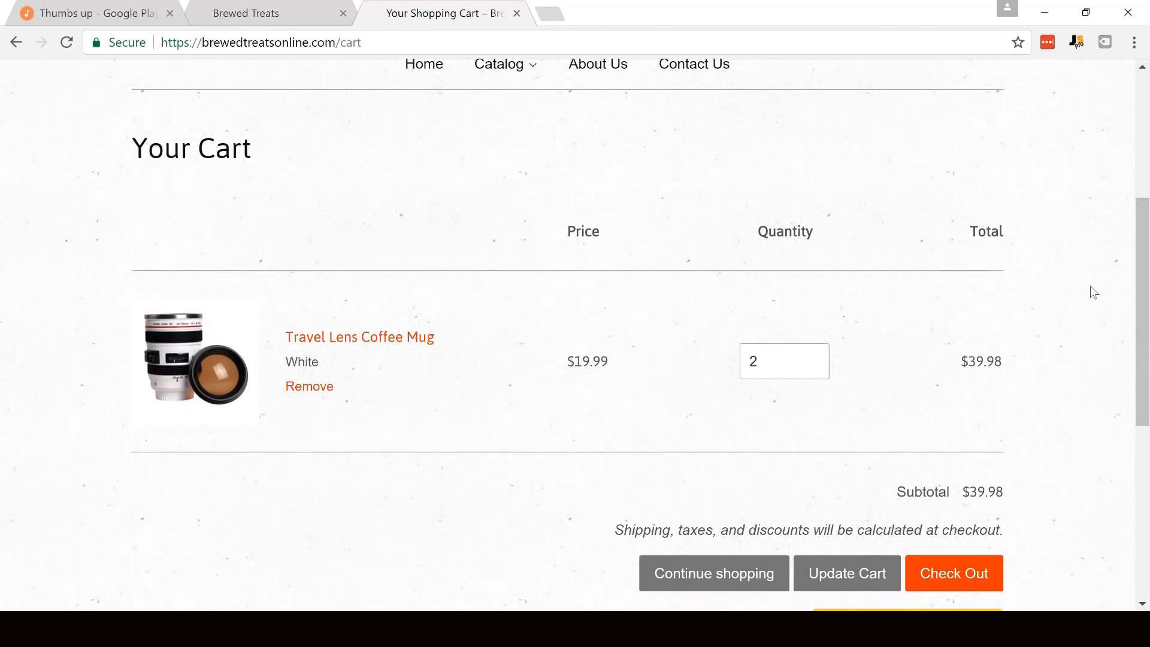
{"action": "left_click_drag", "start_coordinate": [1144, 299], "coordinate": [1143, 323]}
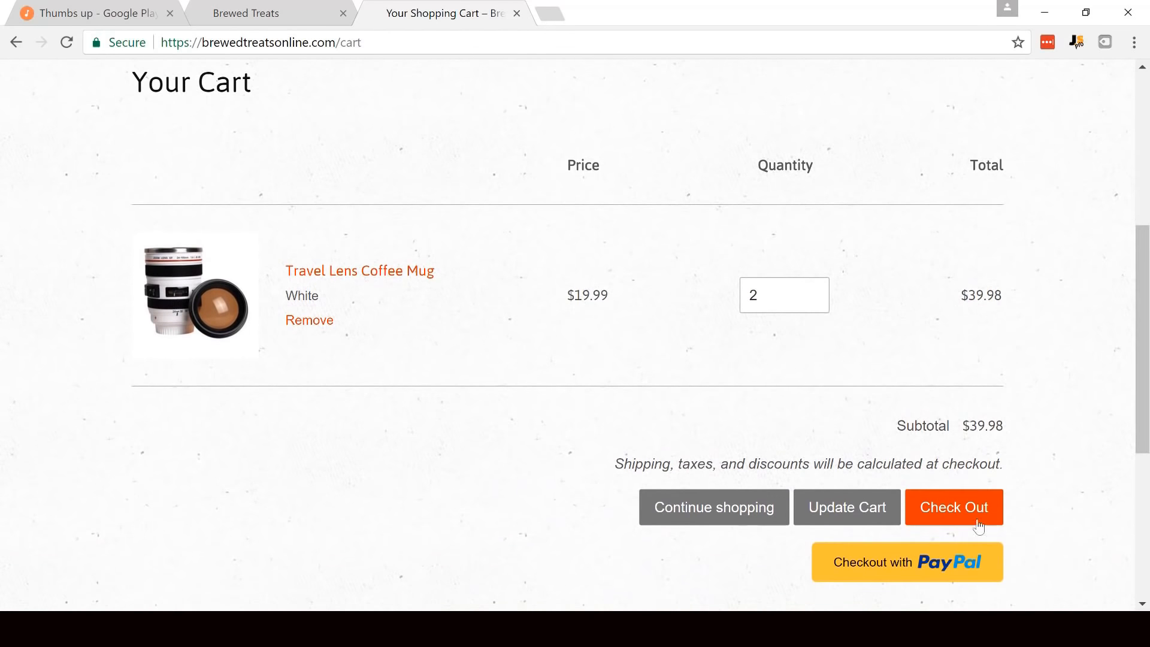
{"action": "left_click_drag", "start_coordinate": [1145, 273], "coordinate": [1145, 114]}
{"action": "left_click", "coordinate": [424, 363]}
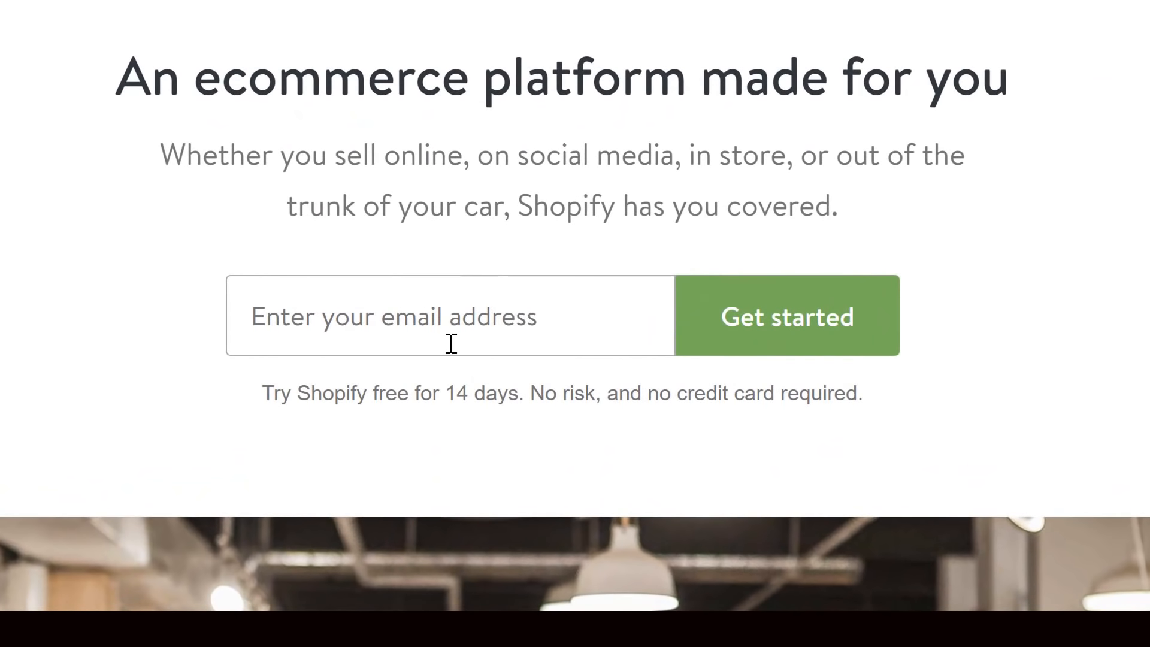
- Start the free Shopify trial sign-up with the store's email address and fill in the account password
{"action": "left_click", "coordinate": [499, 334]}
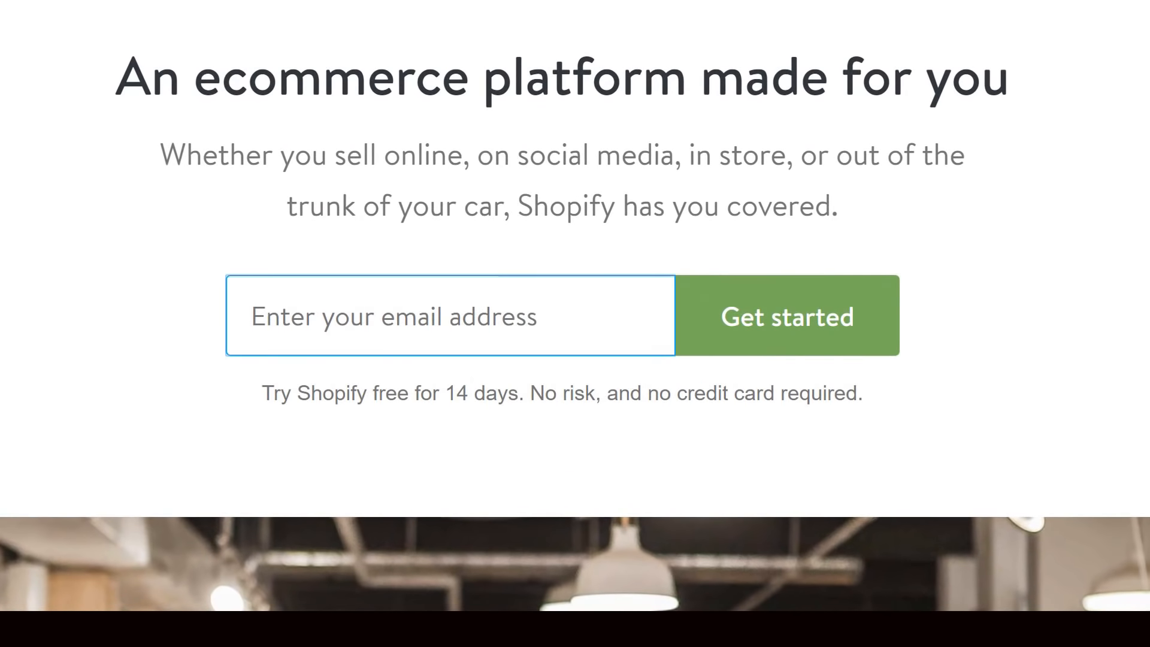
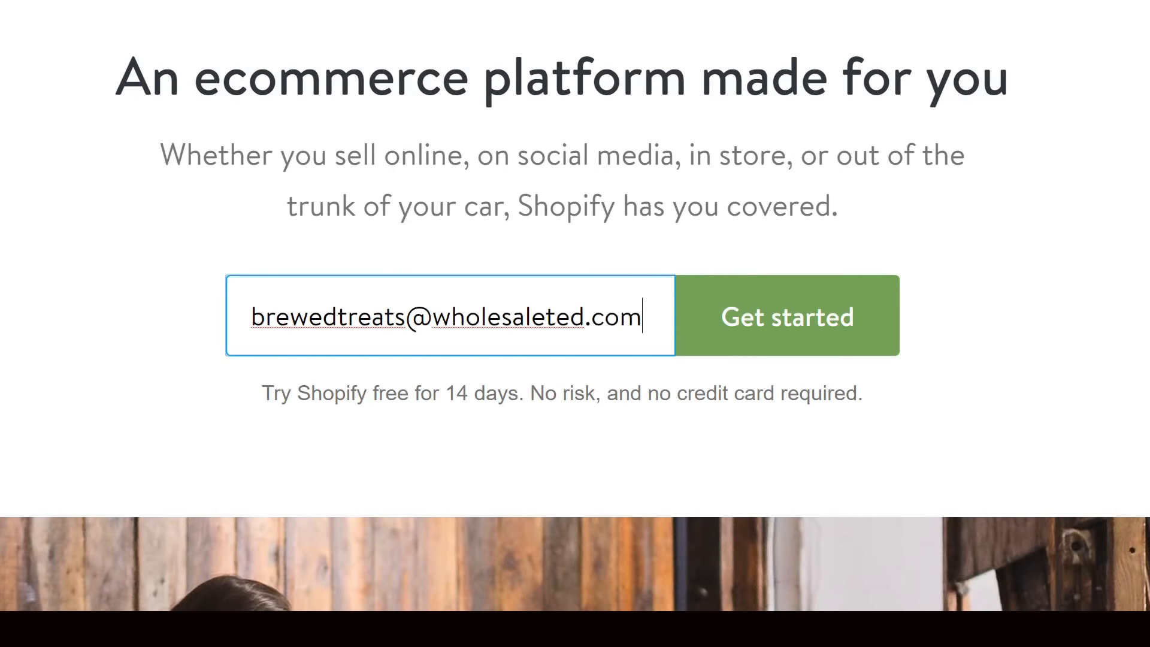
{"action": "left_click", "coordinate": [798, 318]}
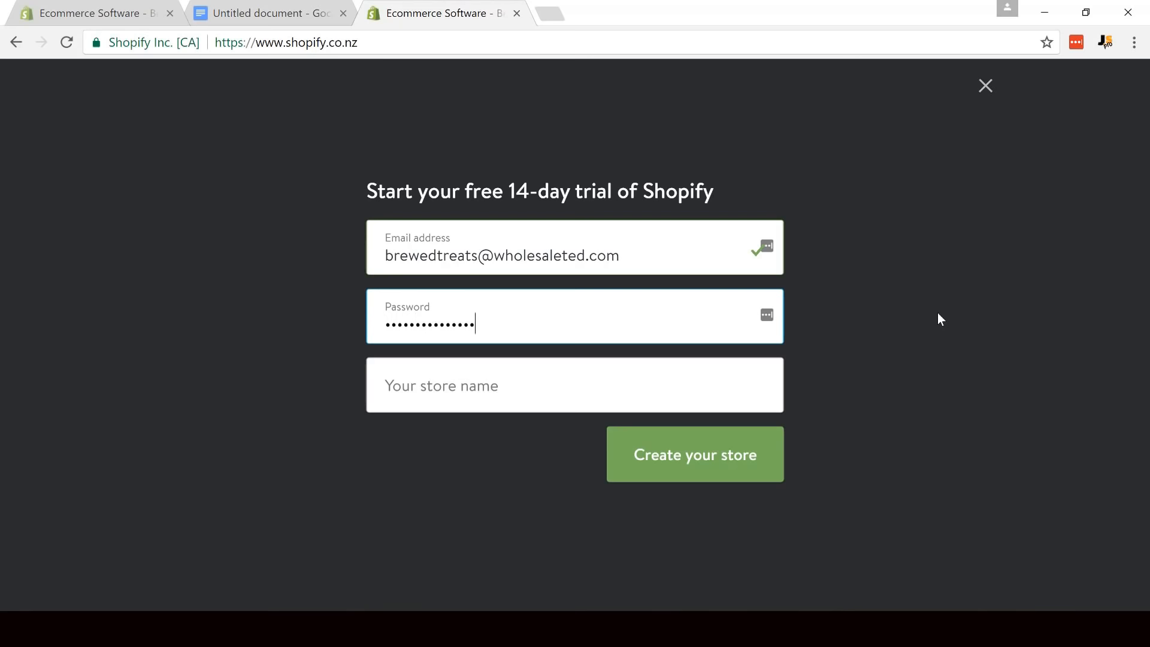
{"action": "key", "text": "Tab"}
{"action": "type", "text": "test"}
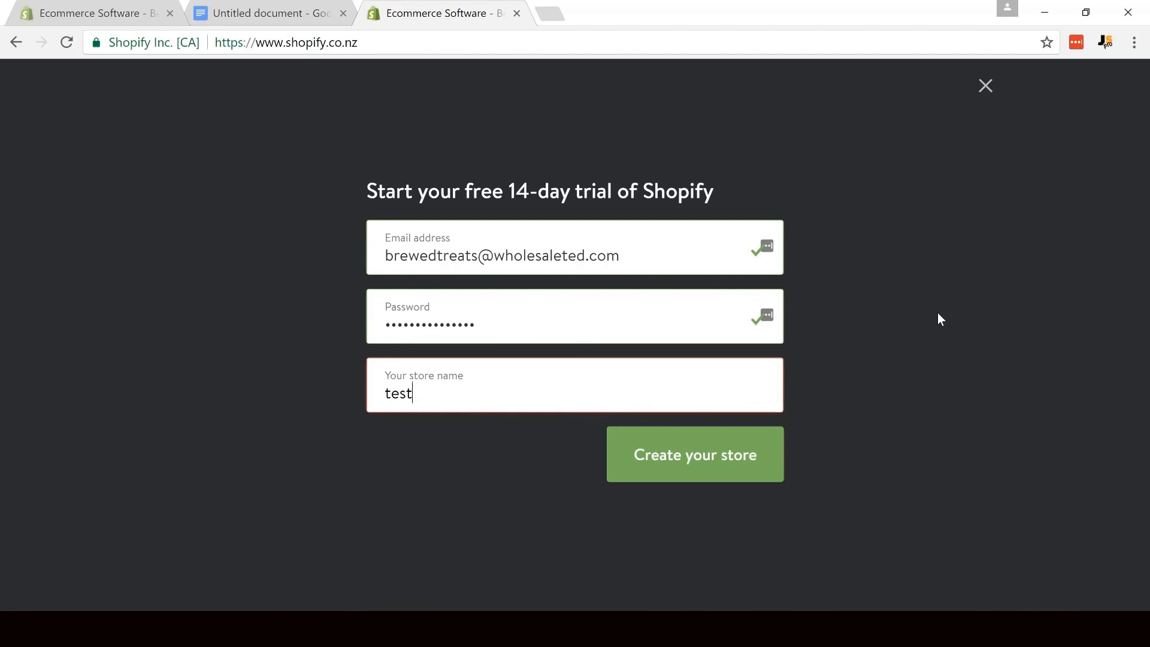
{"action": "key", "text": "BackSpace"}
- Create the store under the name Brewed Treats and dismiss both password-saving prompts
{"action": "type", "text": "Brew"}
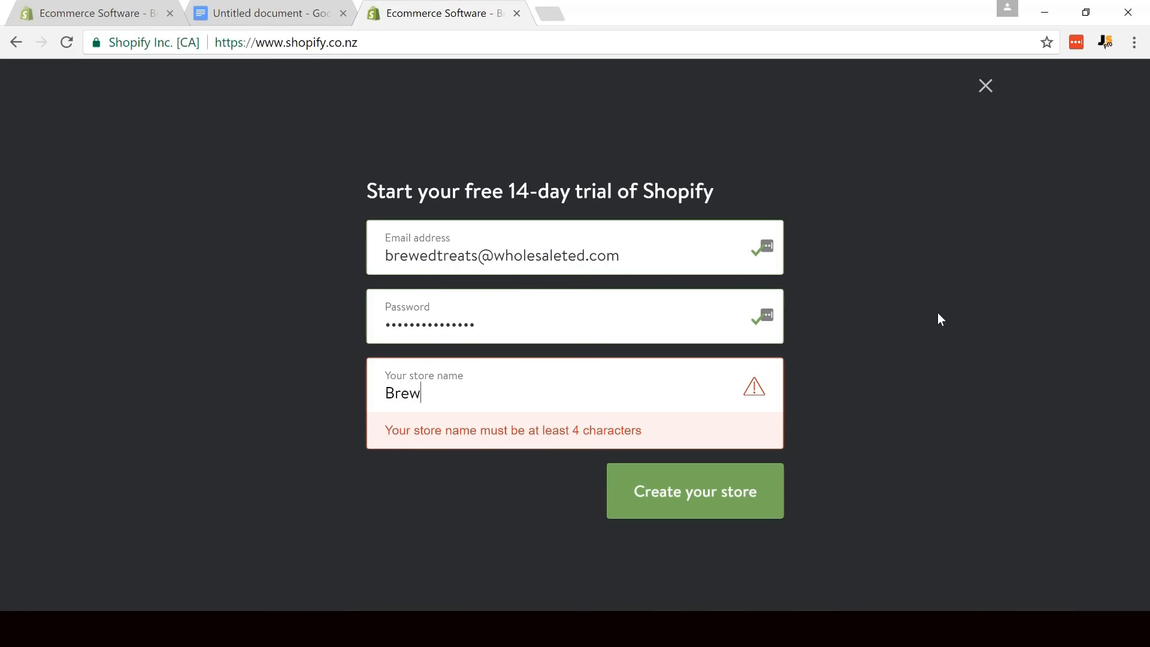
{"action": "type", "text": "ed Treats"}
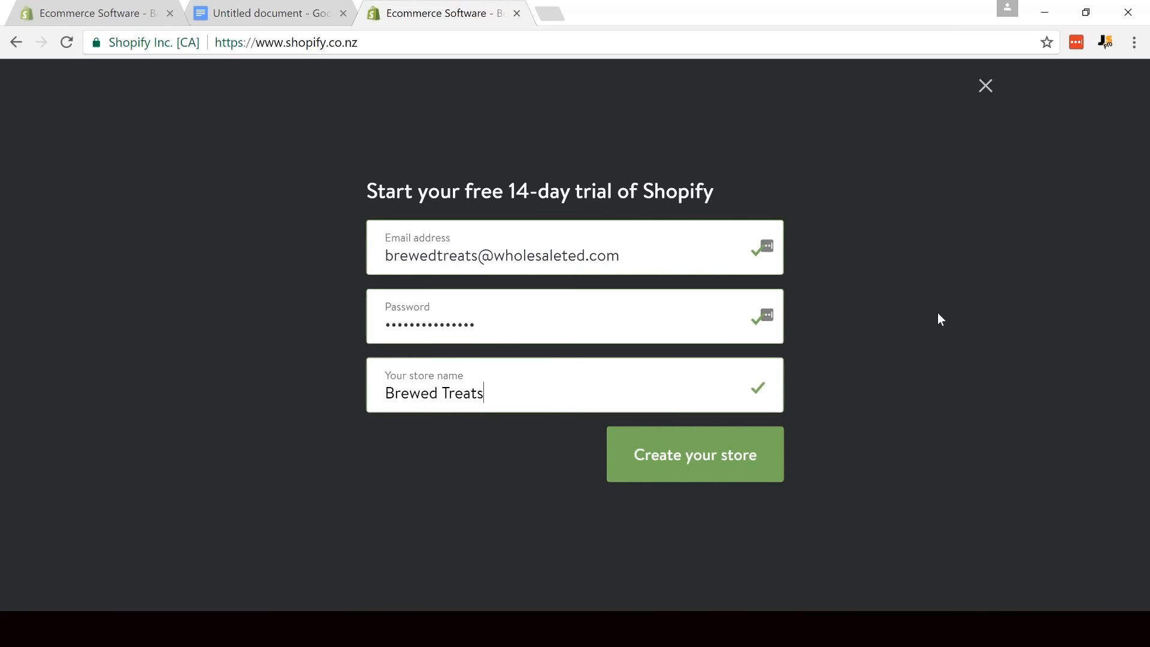
{"action": "left_click", "coordinate": [693, 462]}
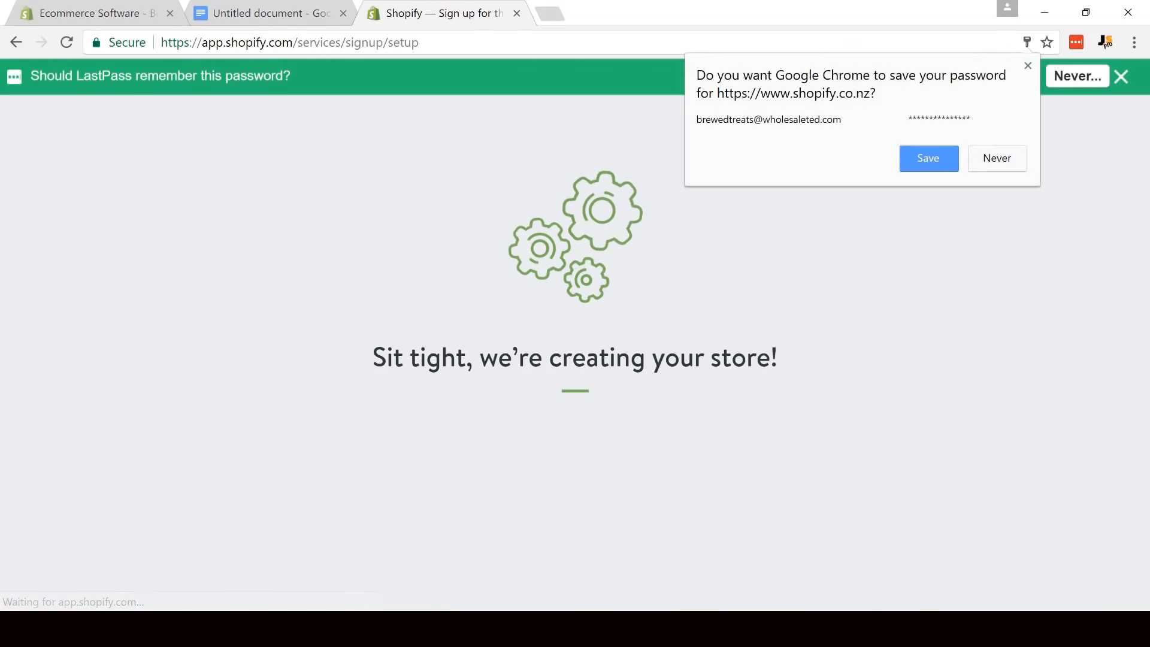
{"action": "left_click", "coordinate": [1028, 66]}
{"action": "left_click", "coordinate": [1121, 76]}
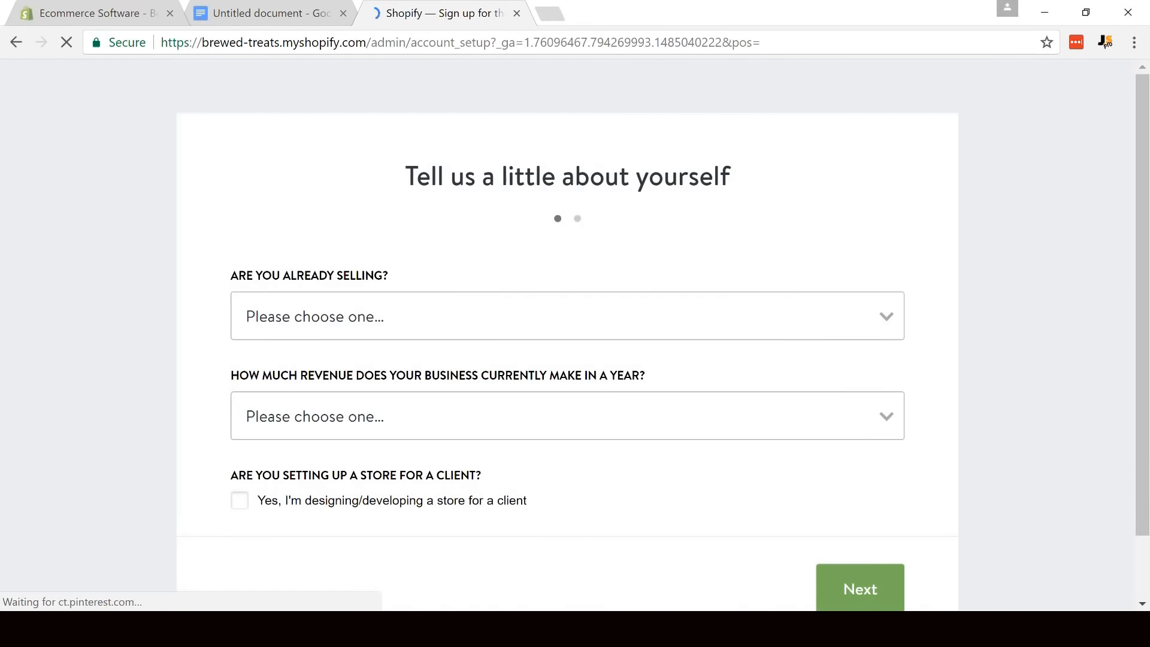
- Answer the questionnaire with "I'm selling, just not online" and yearly revenue "$0 (I'm just getting started)", and continue to the address form
{"action": "scroll", "coordinate": [1071, 156], "scroll_direction": "down", "scroll_amount": 2}
{"action": "left_click", "coordinate": [466, 256]}
{"action": "left_click", "coordinate": [431, 298]}
{"action": "left_click", "coordinate": [436, 346]}
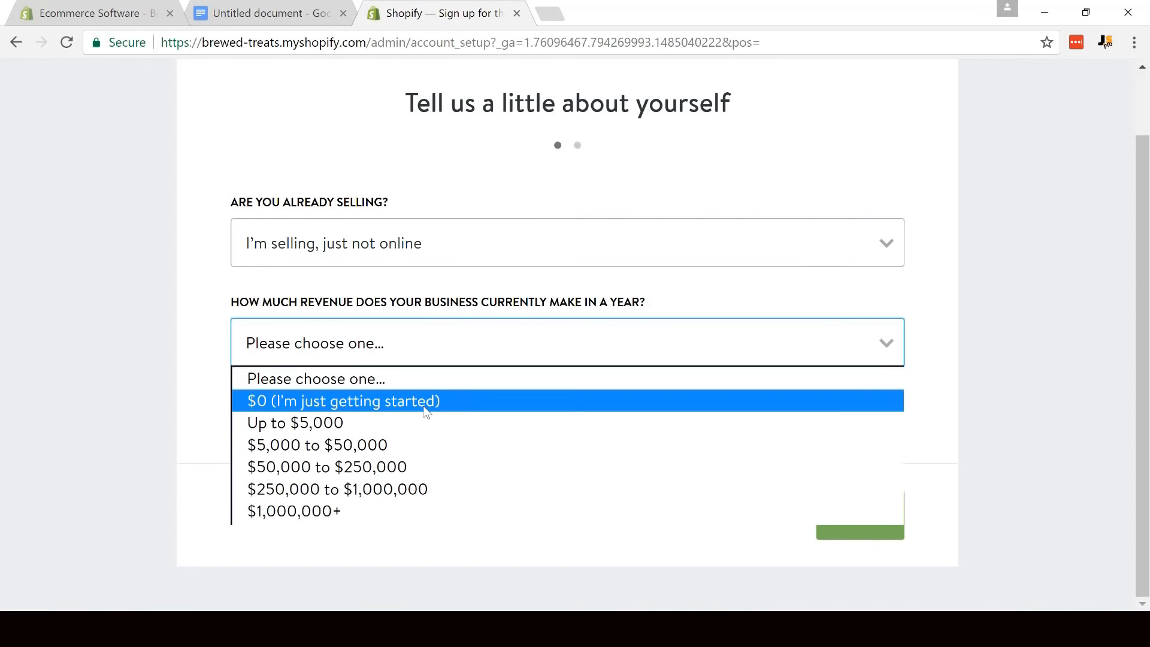
{"action": "left_click", "coordinate": [427, 407]}
{"action": "left_click", "coordinate": [878, 504]}
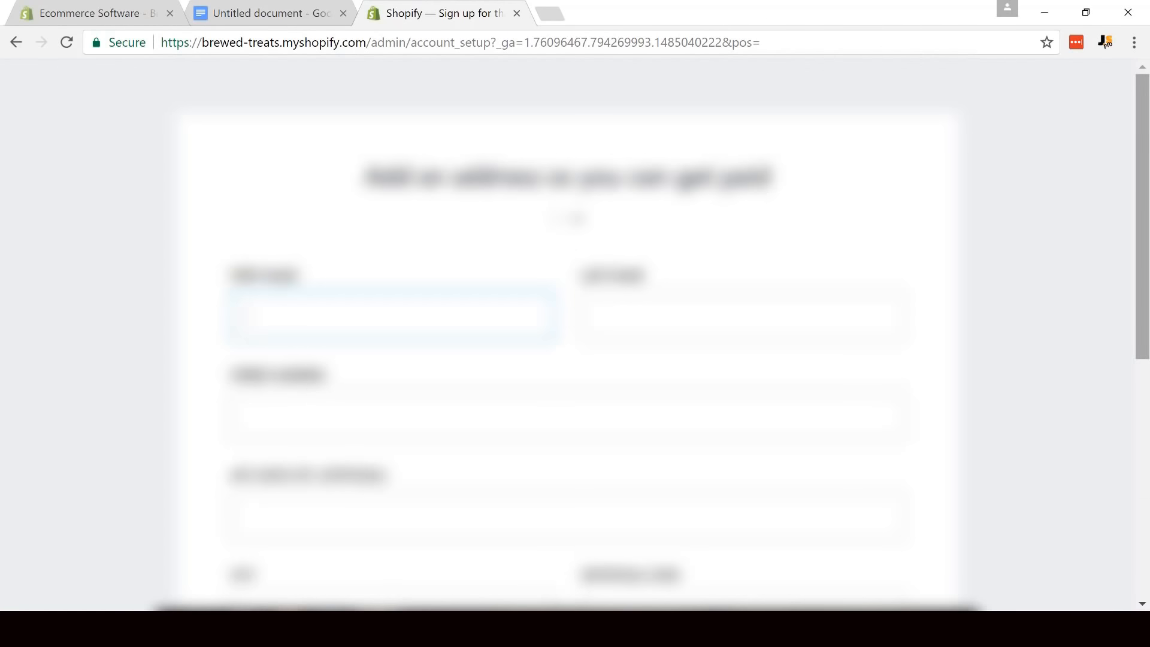
- Fill in the store owner's first and last name in the address form
{"action": "left_click", "coordinate": [1089, 252]}
{"action": "scroll", "coordinate": [1091, 255], "scroll_direction": "down", "scroll_amount": 2}
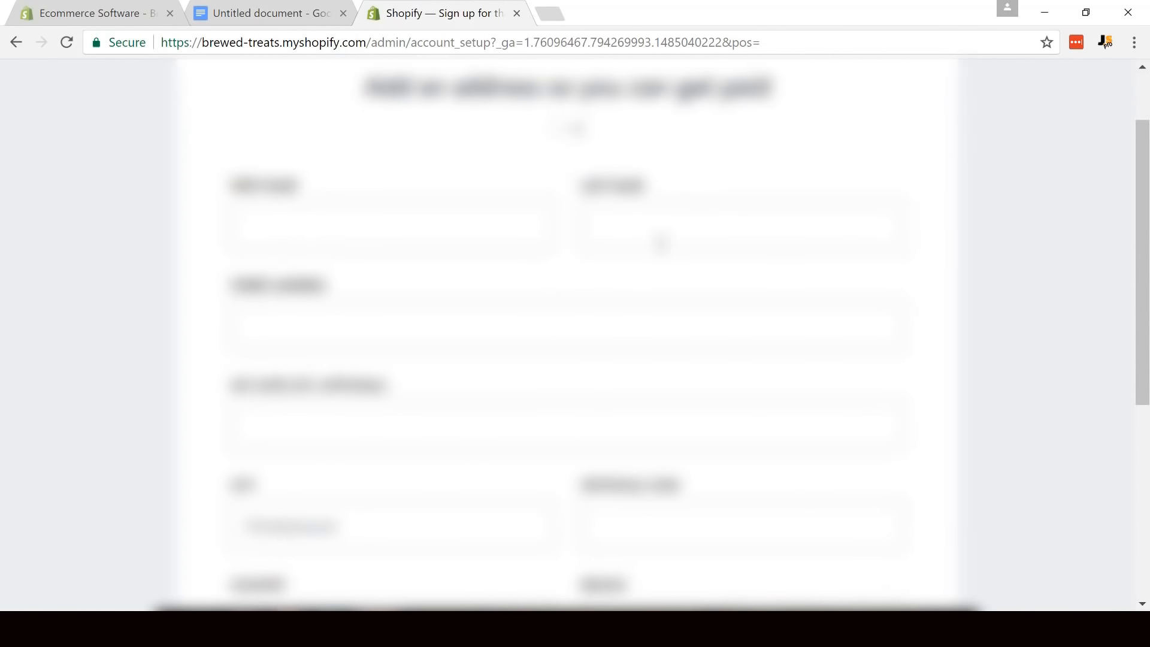
{"action": "left_click", "coordinate": [250, 226]}
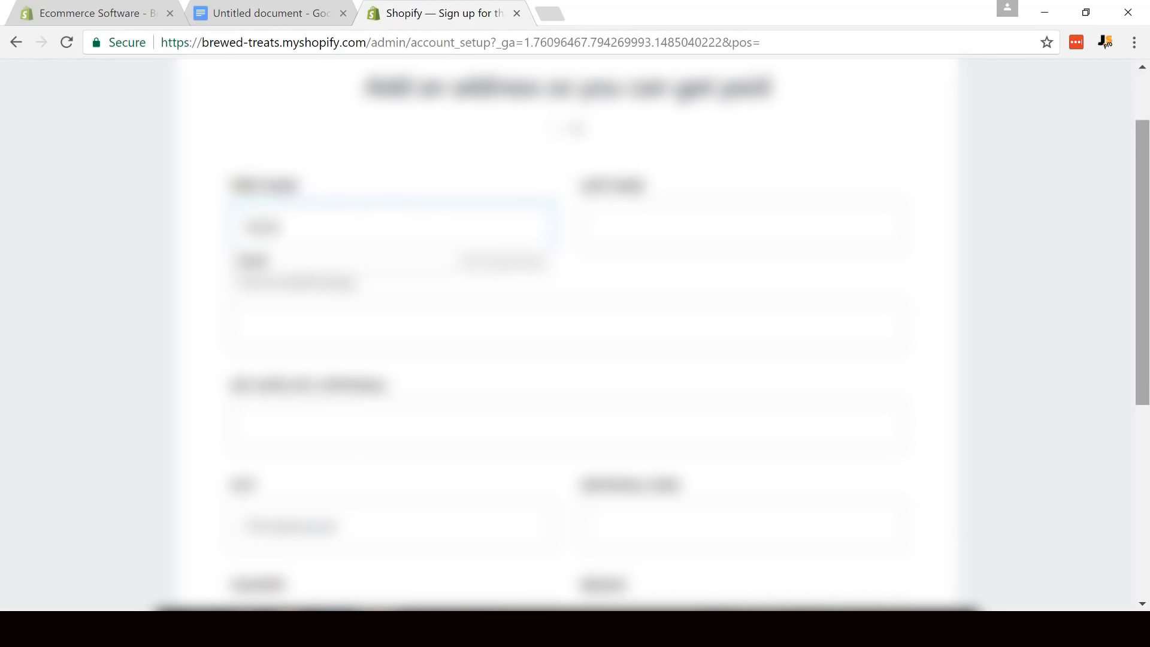
{"action": "type", "text": "y"}
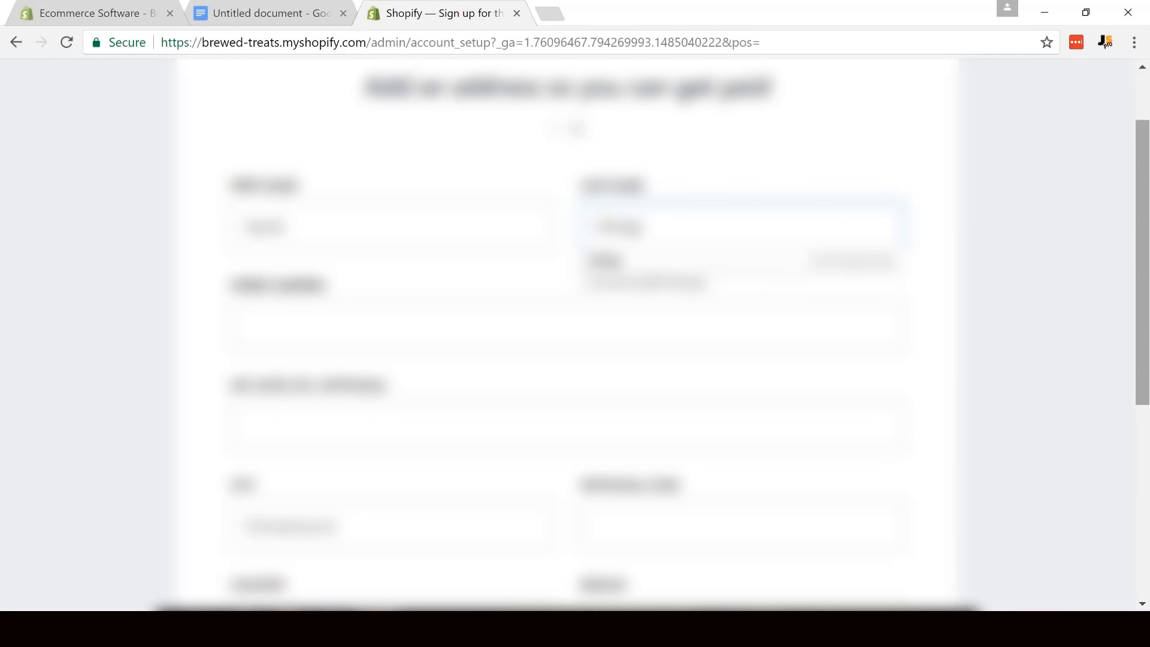
{"action": "key", "text": "Tab"}
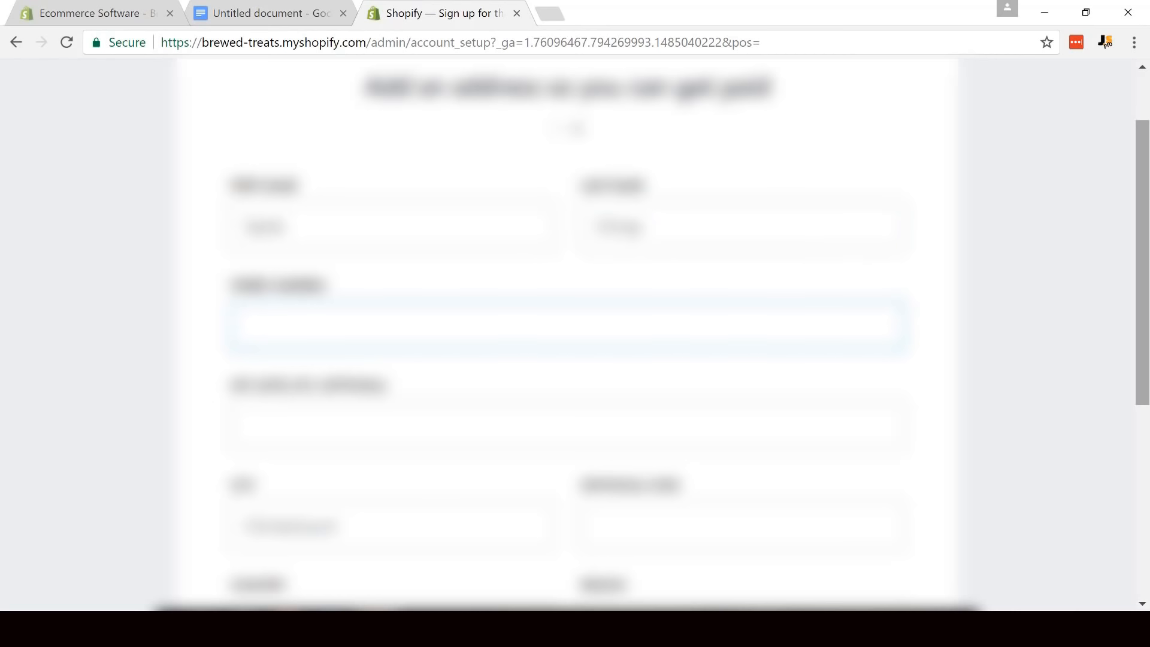
- Enter the owner's street address in the address form
{"action": "type", "text": "12"}
{"action": "key", "text": "BackSpace"}
{"action": "key", "text": "BackSpace"}
{"action": "type", "text": "1"}
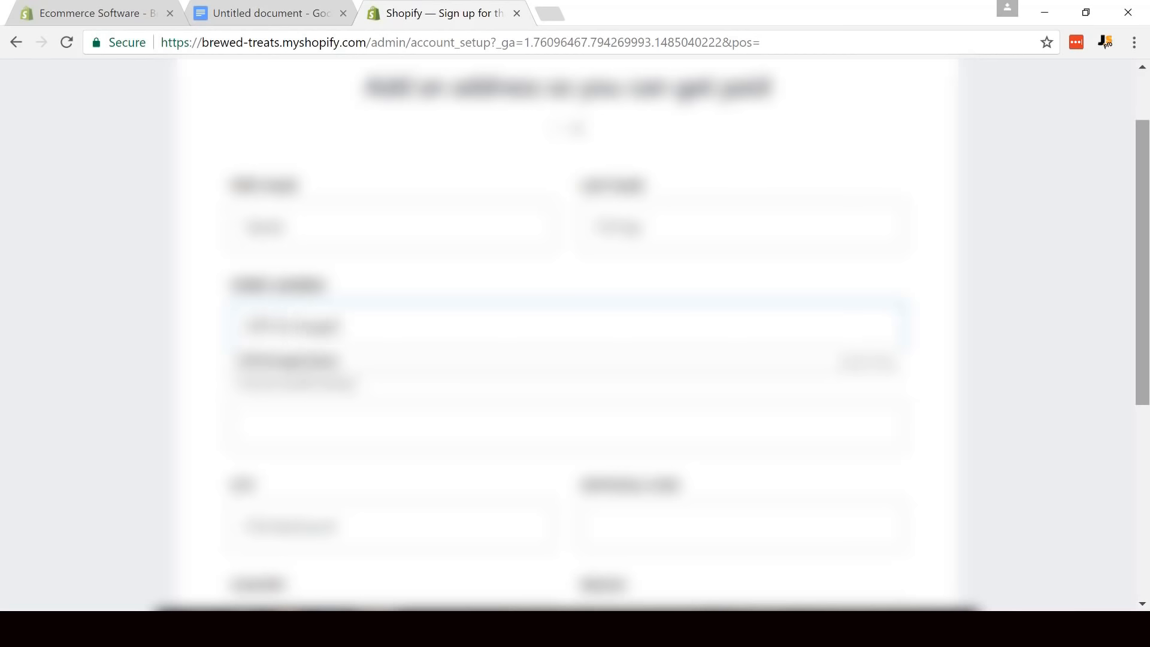
{"action": "type", "text": "et"}
{"action": "key", "text": "Tab"}
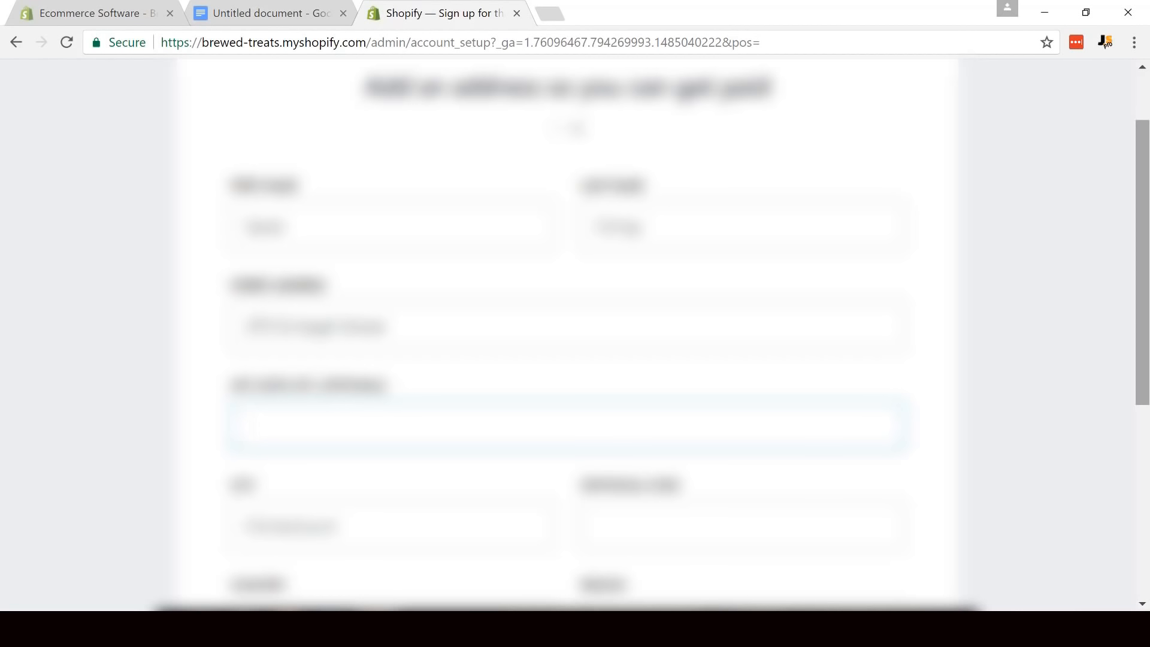
- Leave the optional second address field empty and fill in the postal code and phone number
{"action": "key", "text": "Tab"}
{"action": "scroll", "coordinate": [1149, 233], "scroll_direction": "down", "scroll_amount": 1}
{"action": "key", "text": "Tab"}
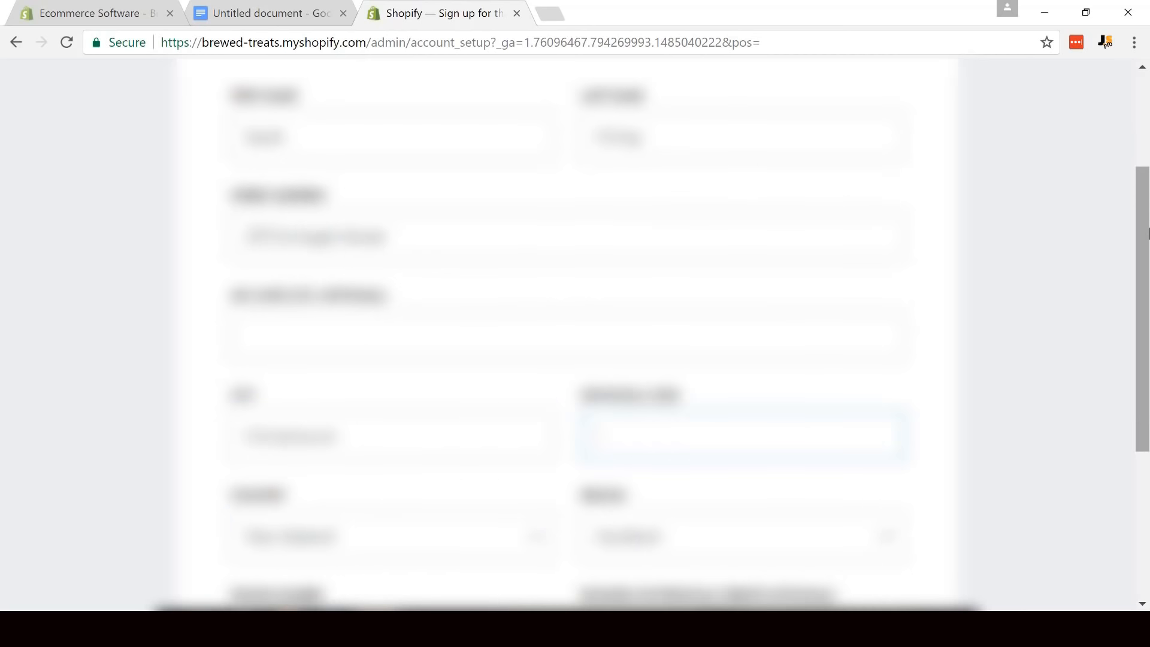
{"action": "type", "text": "802"}
{"action": "scroll", "coordinate": [1149, 234], "scroll_direction": "down", "scroll_amount": 2}
{"action": "scroll", "coordinate": [533, 326], "scroll_direction": "up", "scroll_amount": 1}
{"action": "scroll", "coordinate": [665, 449], "scroll_direction": "down", "scroll_amount": 1}
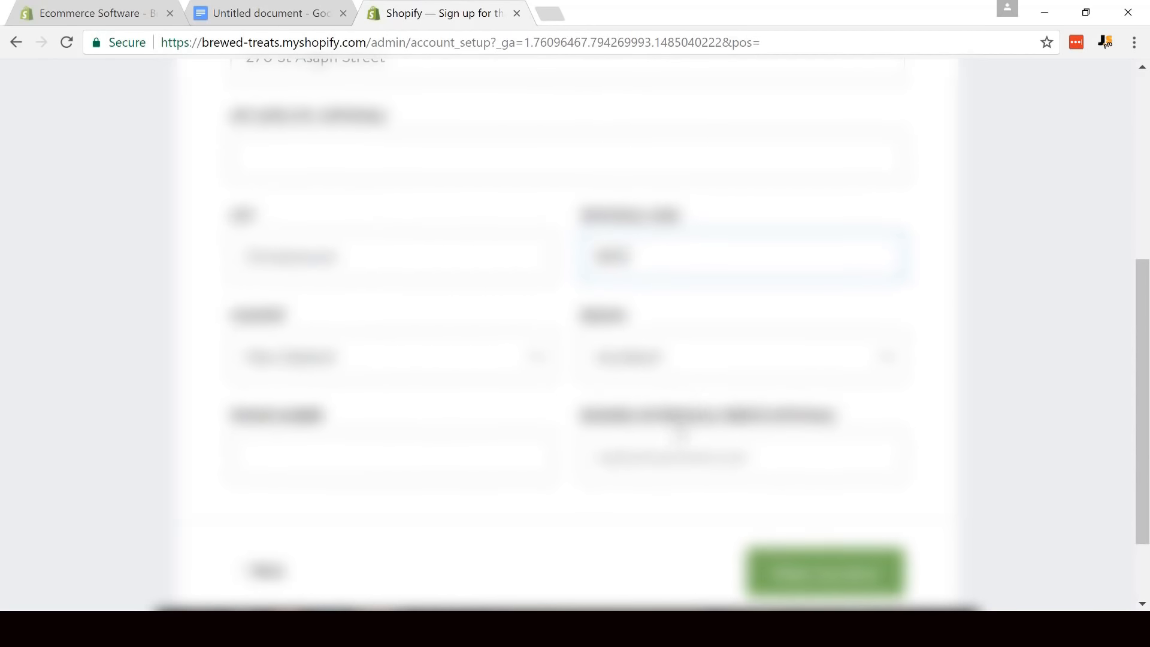
{"action": "scroll", "coordinate": [433, 455], "scroll_direction": "up", "scroll_amount": 1}
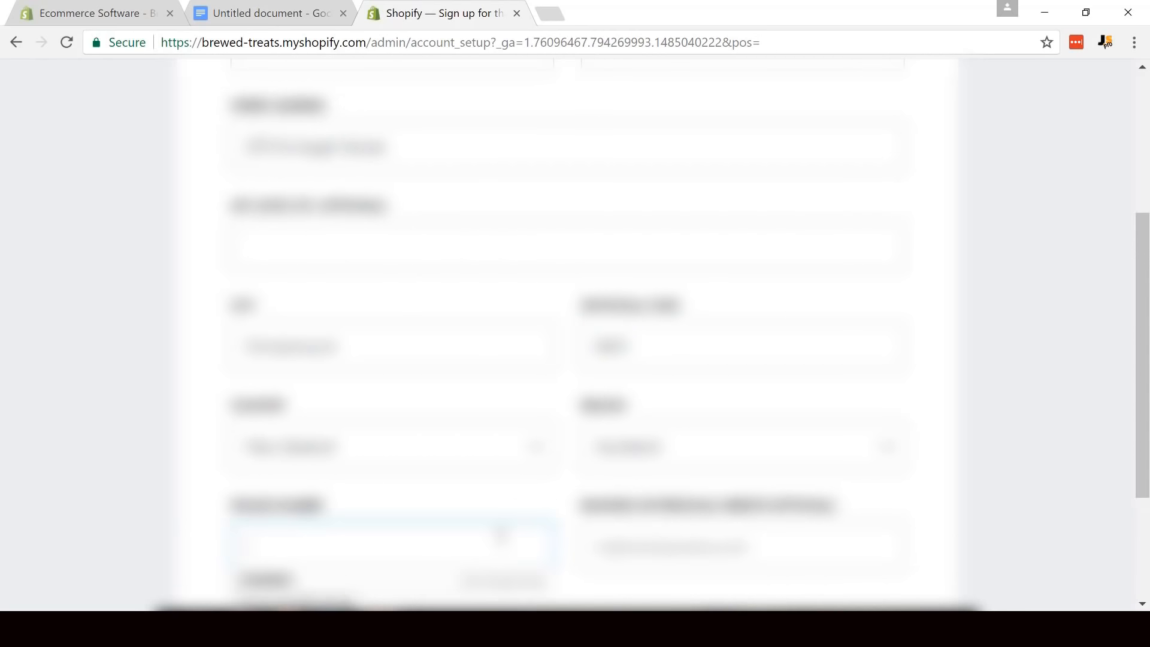
{"action": "scroll", "coordinate": [503, 532], "scroll_direction": "down", "scroll_amount": 1}
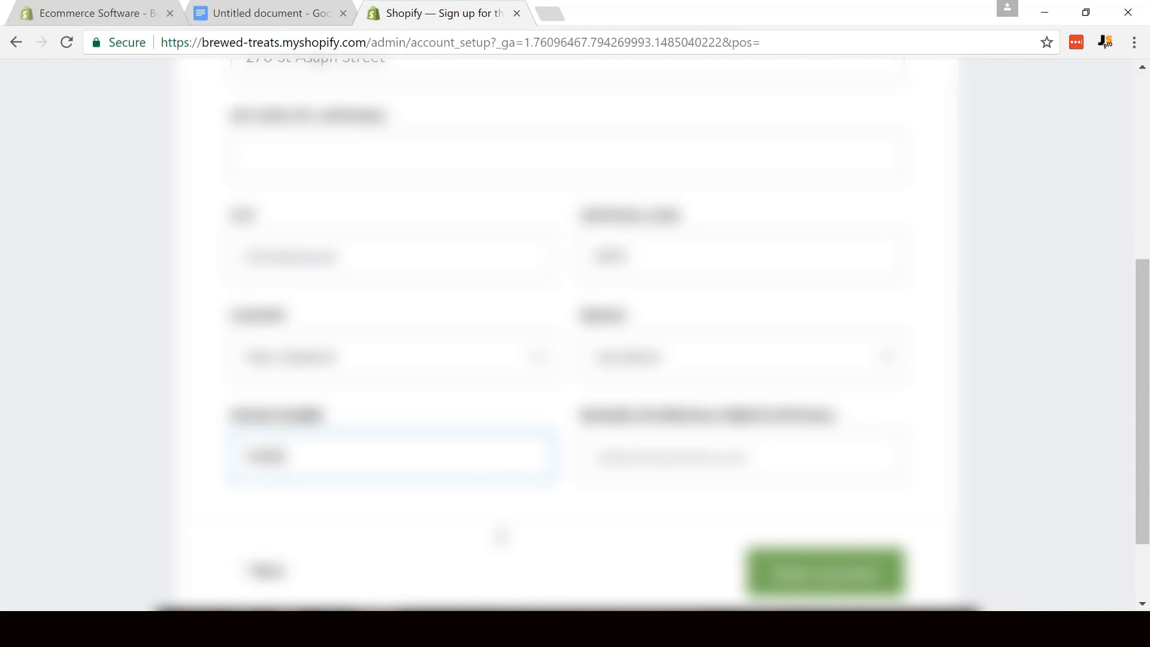
{"action": "scroll", "coordinate": [704, 547], "scroll_direction": "down", "scroll_amount": 1}
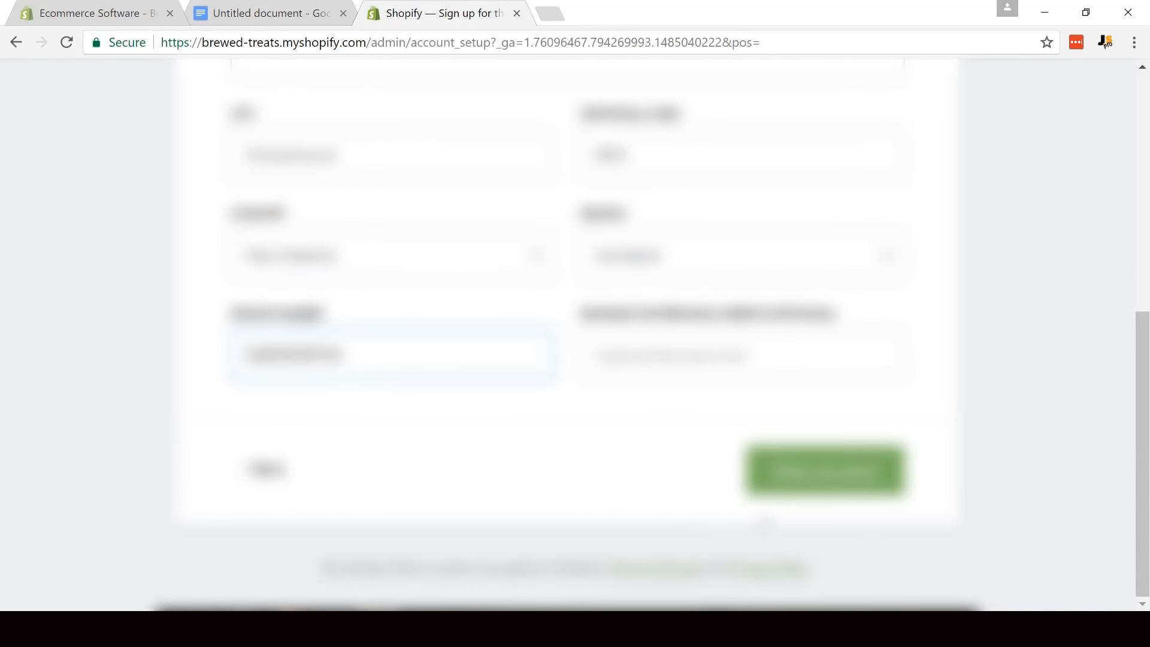
- Submit the completed address form to enter the store admin, and open the list of free themes for the online store
{"action": "left_click", "coordinate": [821, 471]}
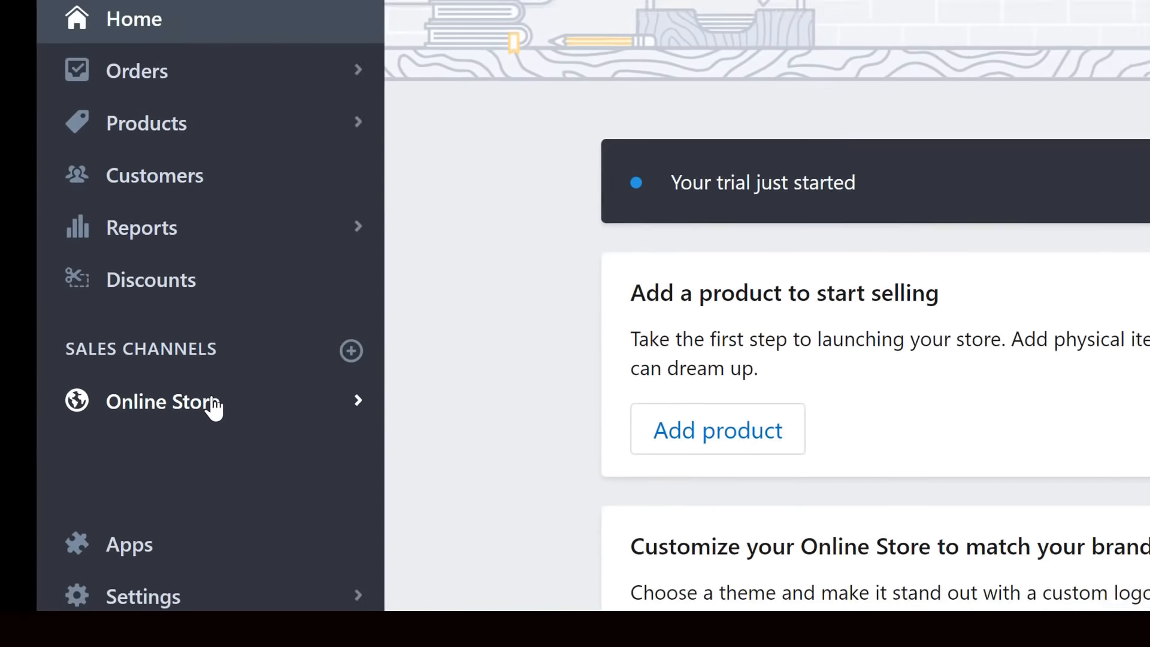
{"action": "left_click", "coordinate": [151, 410]}
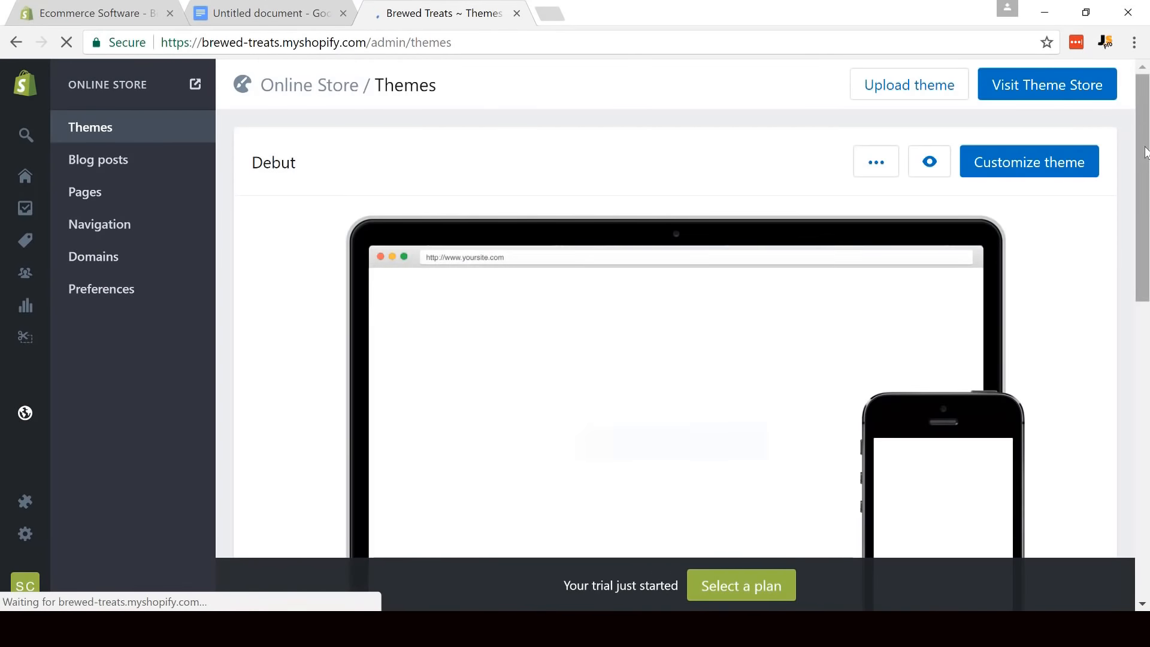
{"action": "left_click_drag", "start_coordinate": [1146, 152], "coordinate": [1148, 346]}
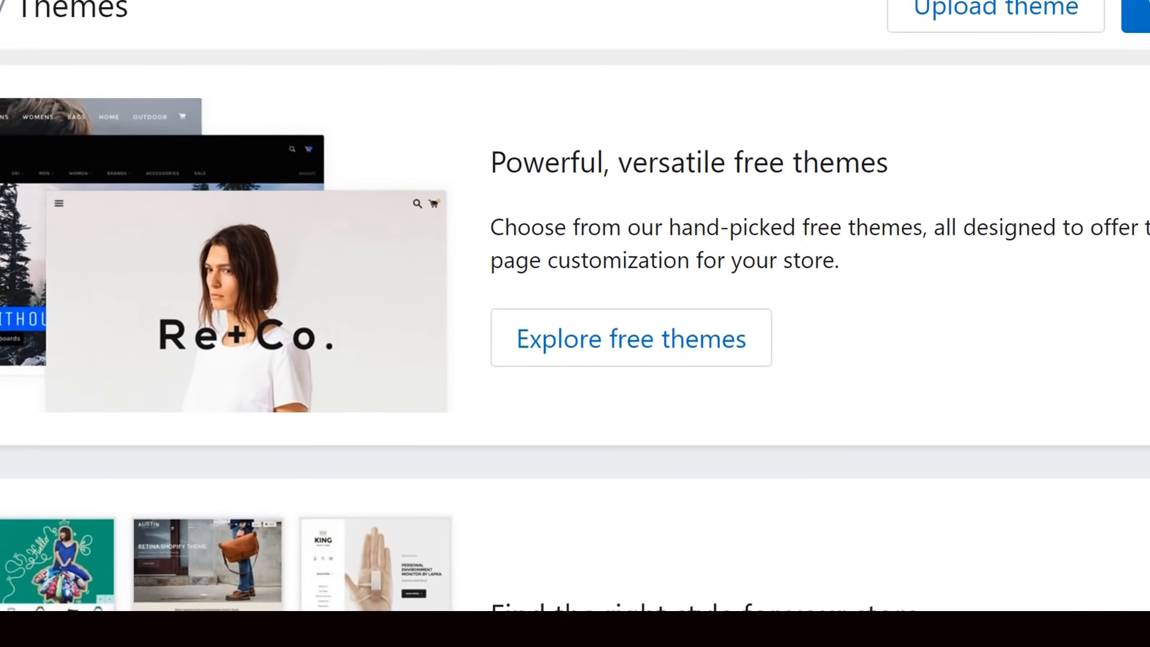
{"action": "scroll", "coordinate": [713, 308], "scroll_direction": "down", "scroll_amount": 1}
{"action": "left_click", "coordinate": [600, 328]}
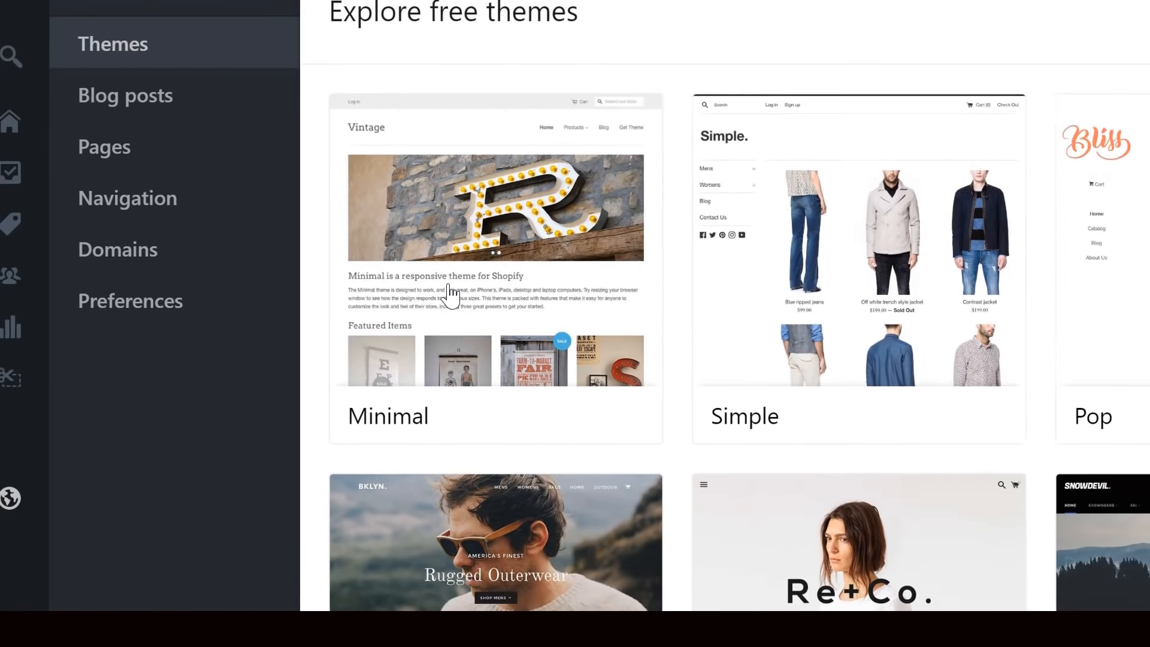
- Choose the free Minimal theme, compare its Music and Fashion styles, and install it with the Music style
{"action": "left_click", "coordinate": [520, 298]}
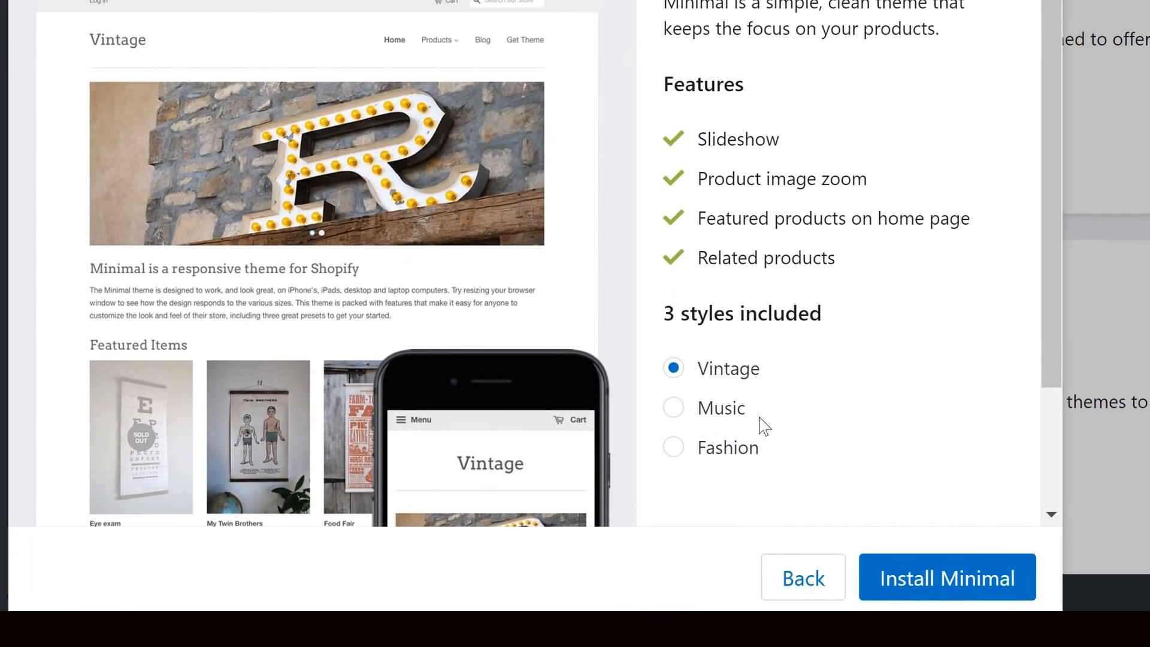
{"action": "left_click", "coordinate": [674, 408]}
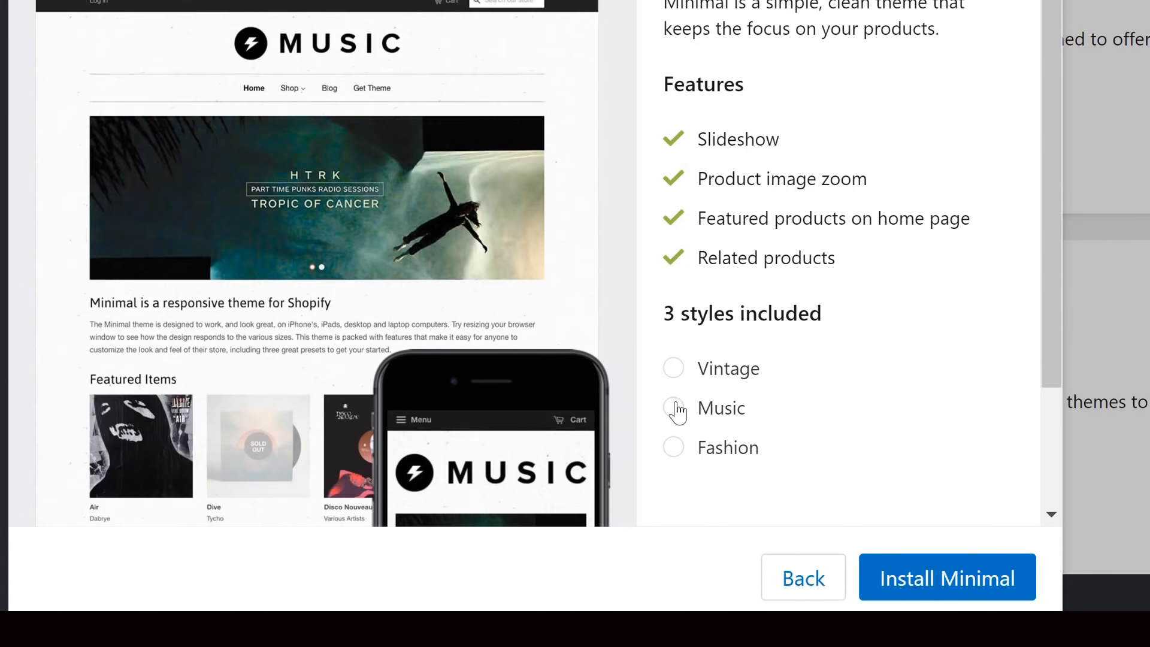
{"action": "left_click", "coordinate": [675, 448]}
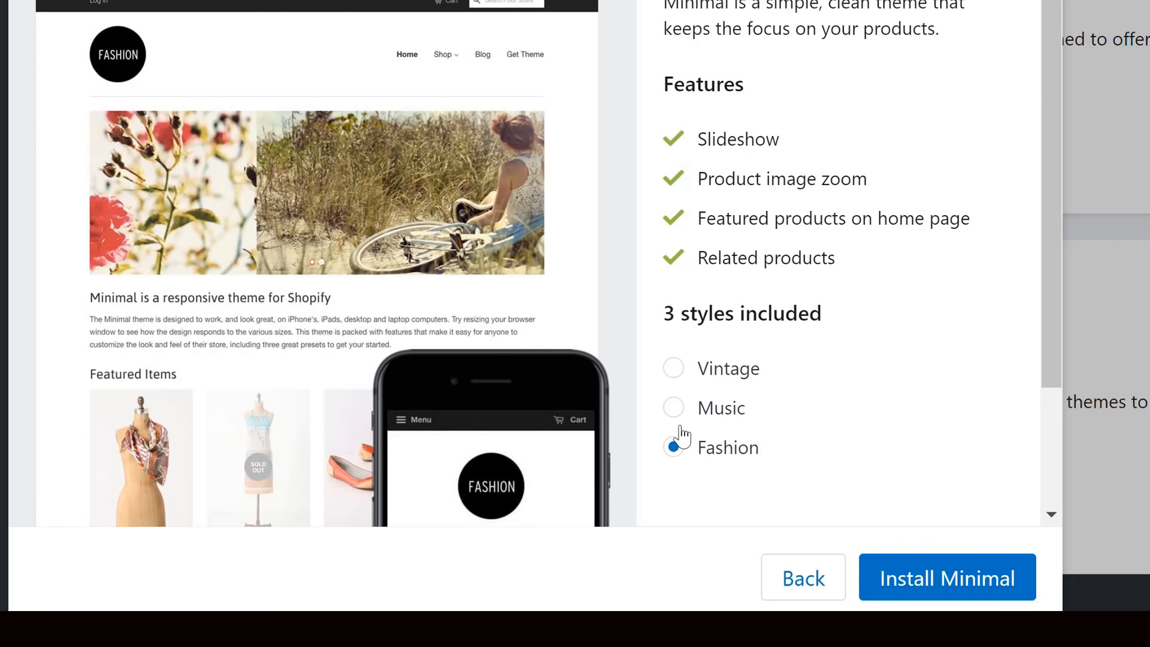
{"action": "left_click", "coordinate": [677, 408]}
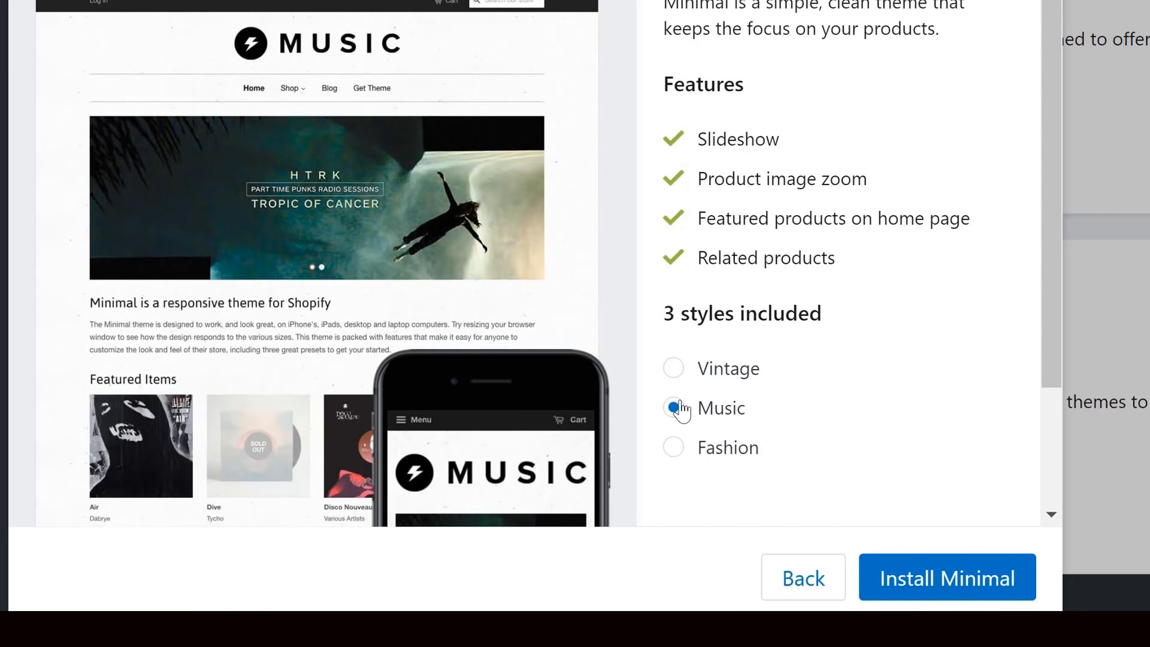
{"action": "left_click", "coordinate": [967, 595]}
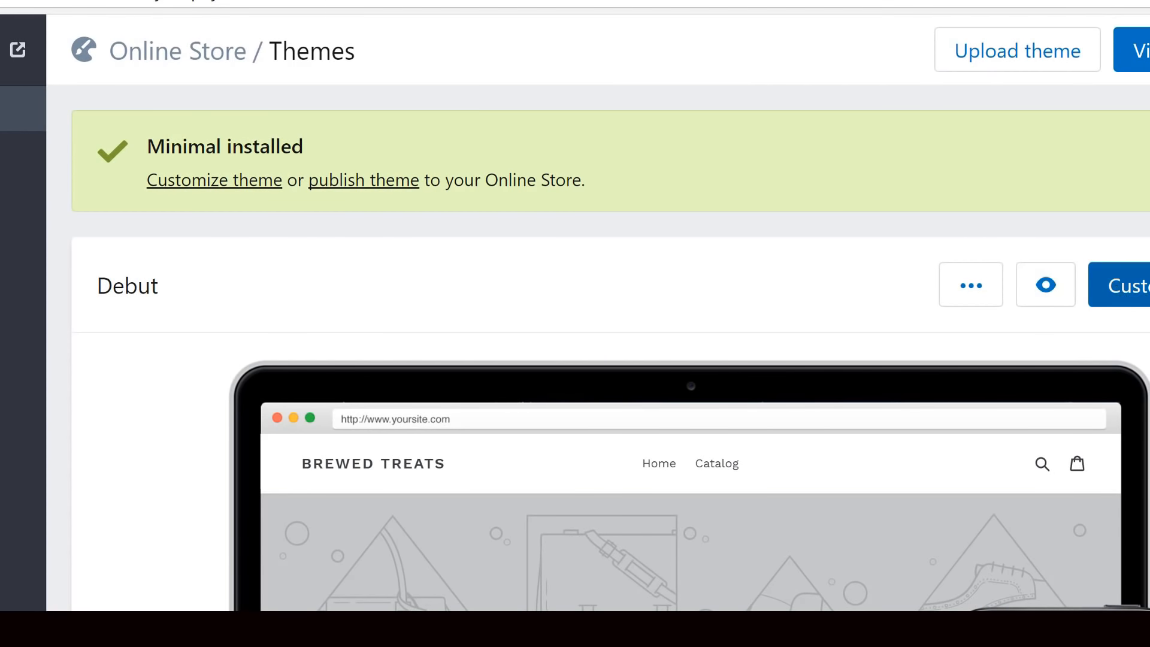
- Publish Minimal as the live theme of the online store and open it for customization
{"action": "left_click", "coordinate": [358, 179]}
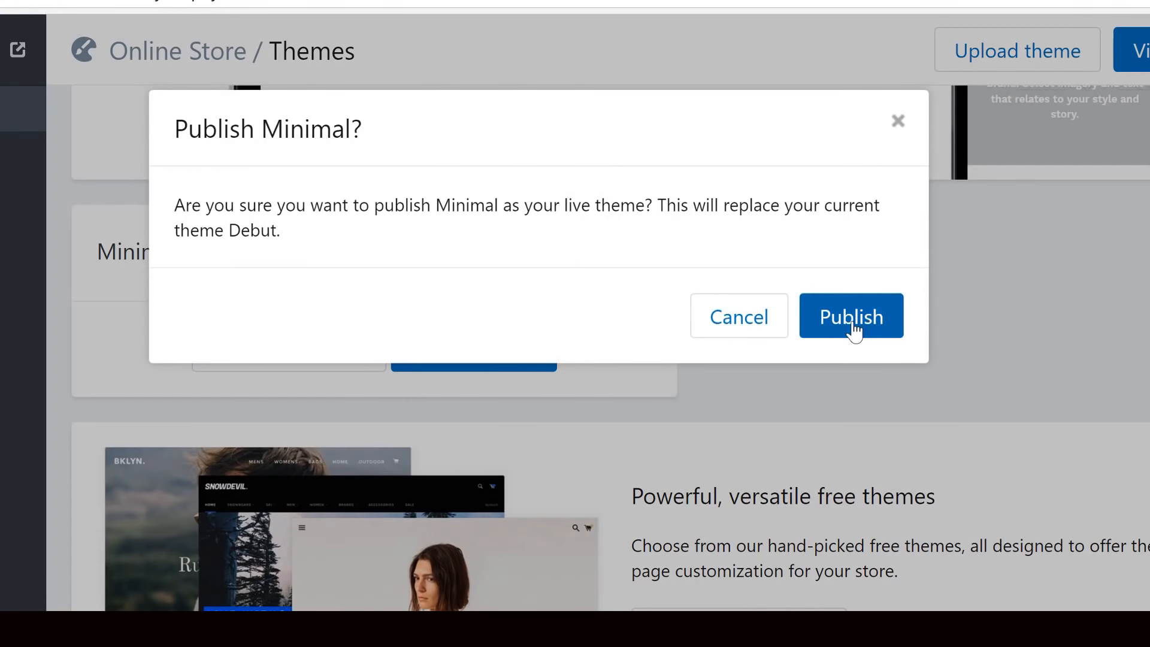
{"action": "left_click", "coordinate": [854, 331]}
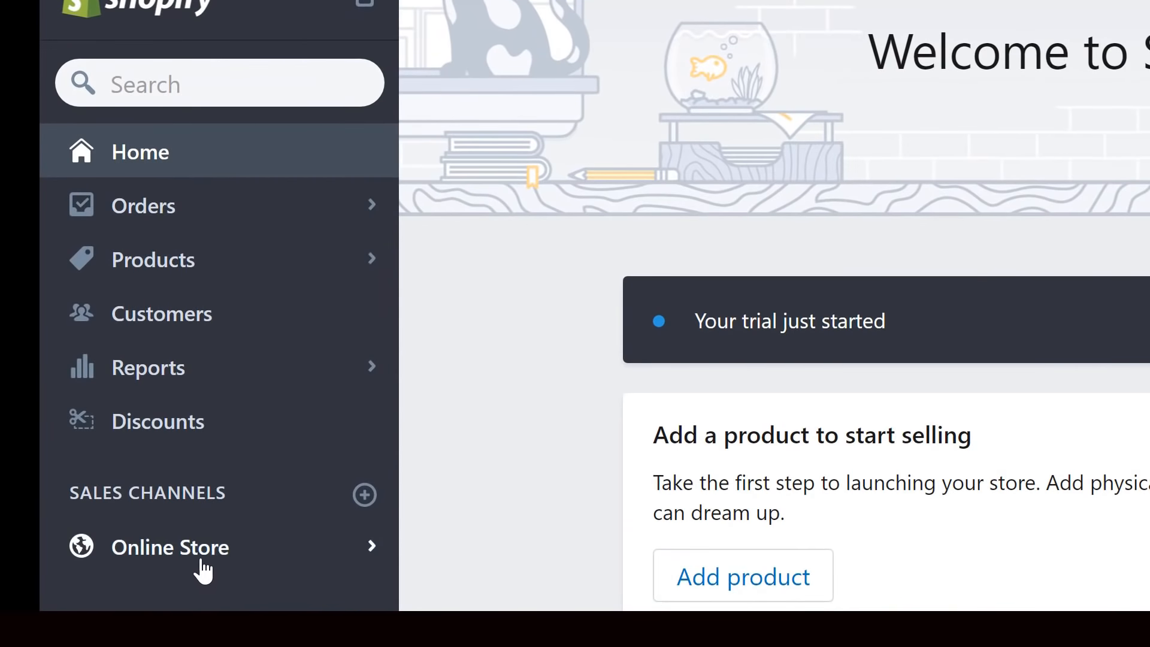
{"action": "left_click", "coordinate": [205, 566]}
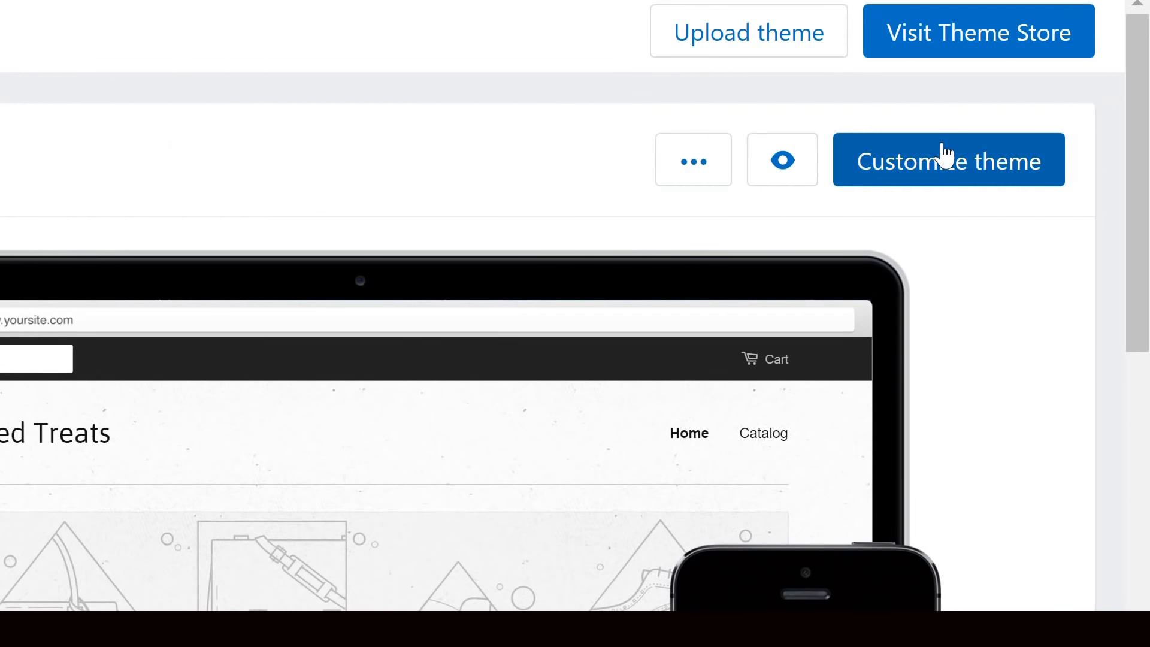
{"action": "left_click", "coordinate": [948, 160]}
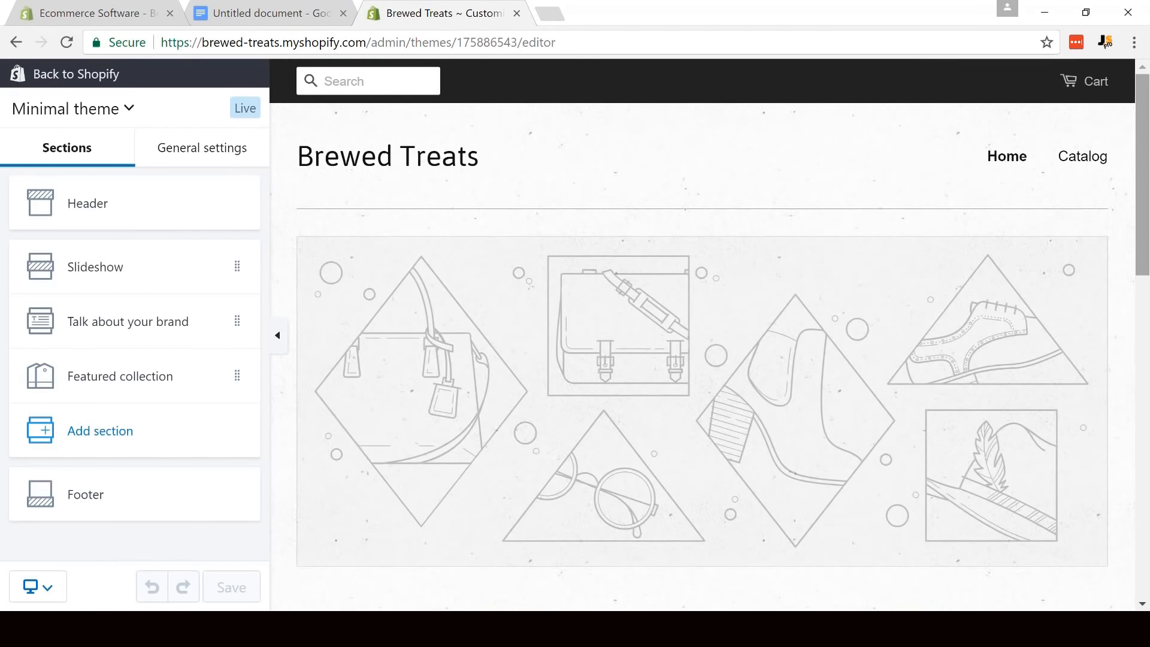
- Upload the Brewed Treats Logo image from the Brewed Treats pictures folder as the header logo
{"action": "left_click", "coordinate": [99, 210]}
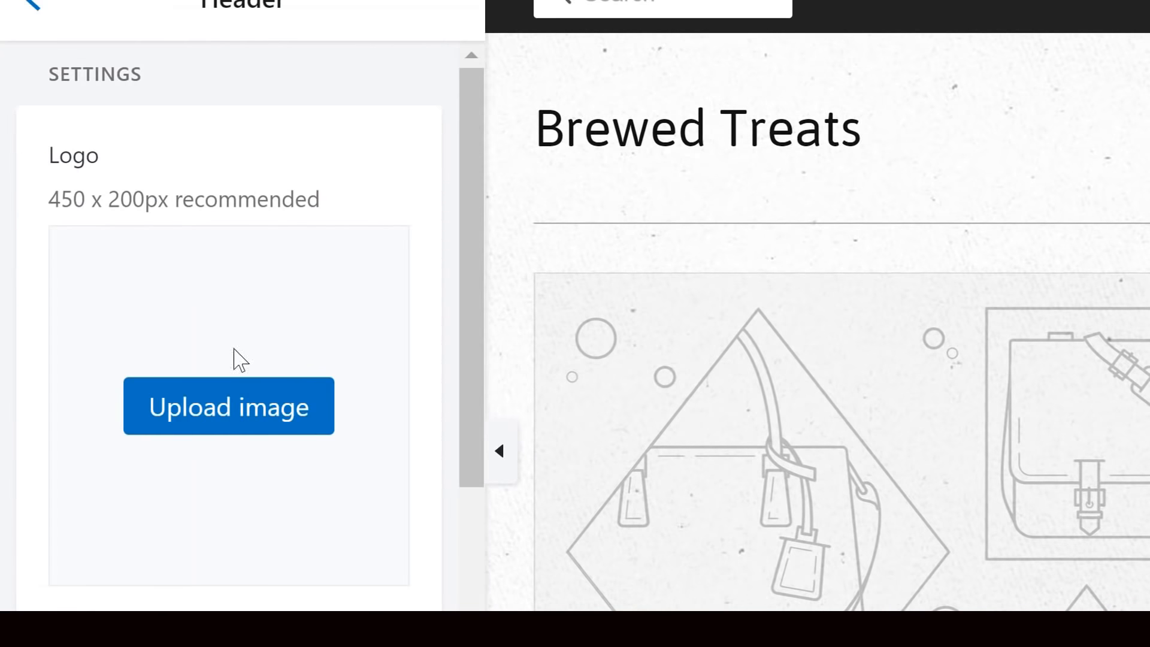
{"action": "left_click", "coordinate": [247, 427]}
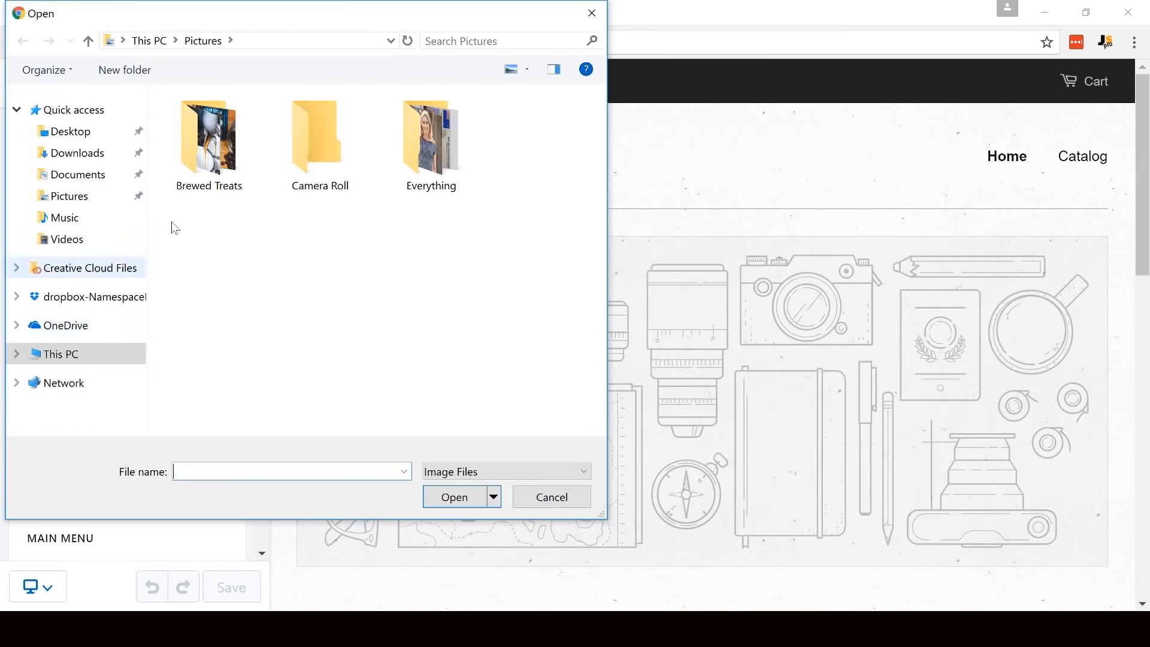
{"action": "double_click", "coordinate": [210, 159]}
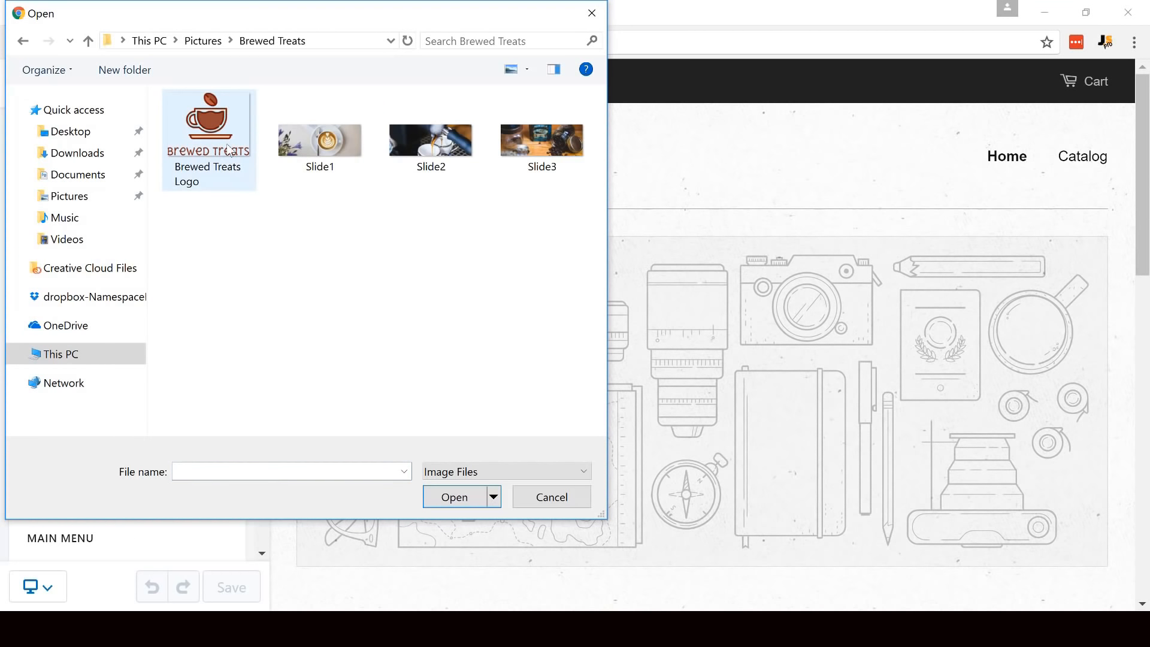
{"action": "left_click", "coordinate": [231, 151]}
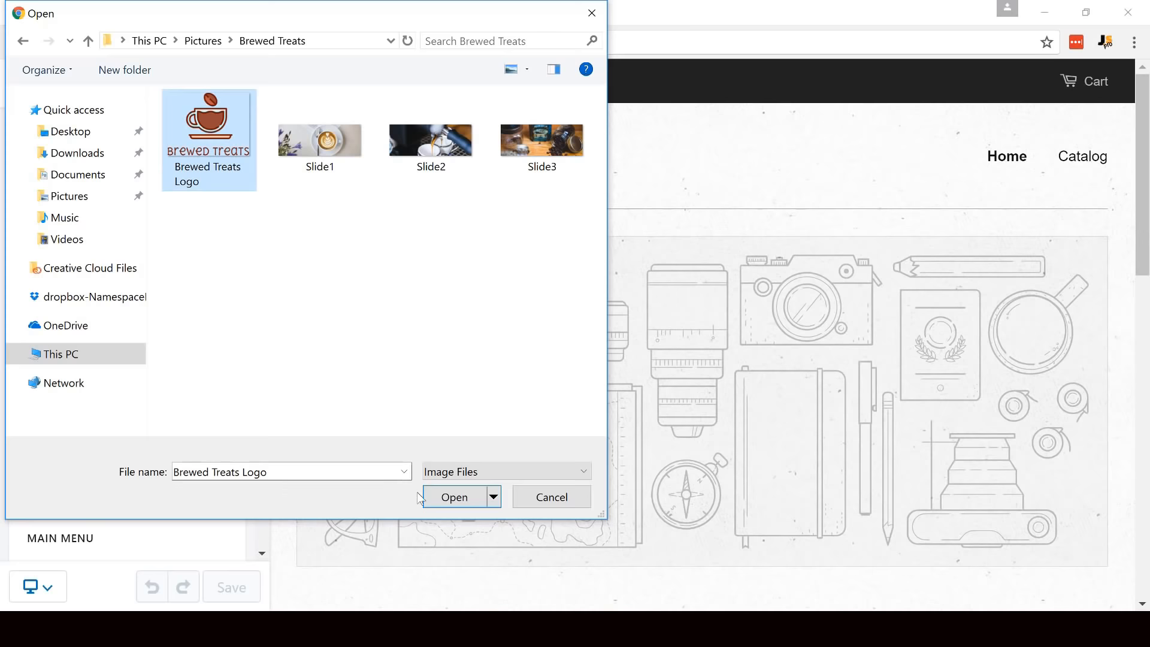
{"action": "left_click", "coordinate": [450, 502]}
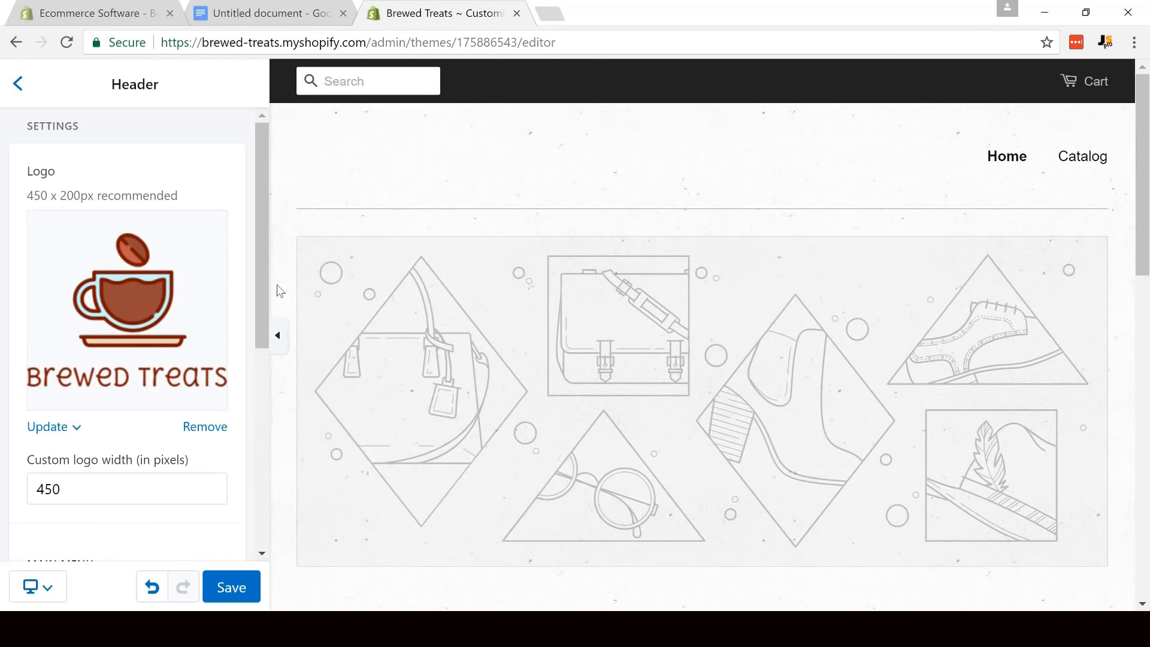
- Center the main menu below the logo in the header settings and save the theme
{"action": "left_click_drag", "start_coordinate": [261, 274], "coordinate": [271, 400]}
{"action": "left_click_drag", "start_coordinate": [395, 356], "coordinate": [393, 429]}
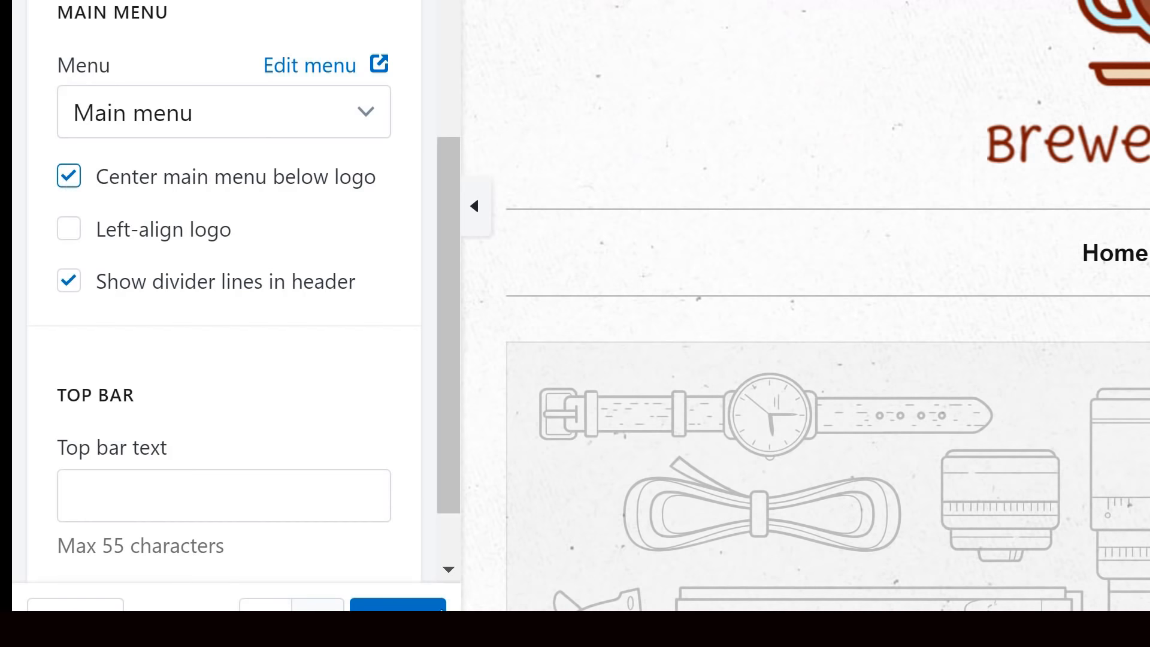
{"action": "left_click", "coordinate": [410, 608]}
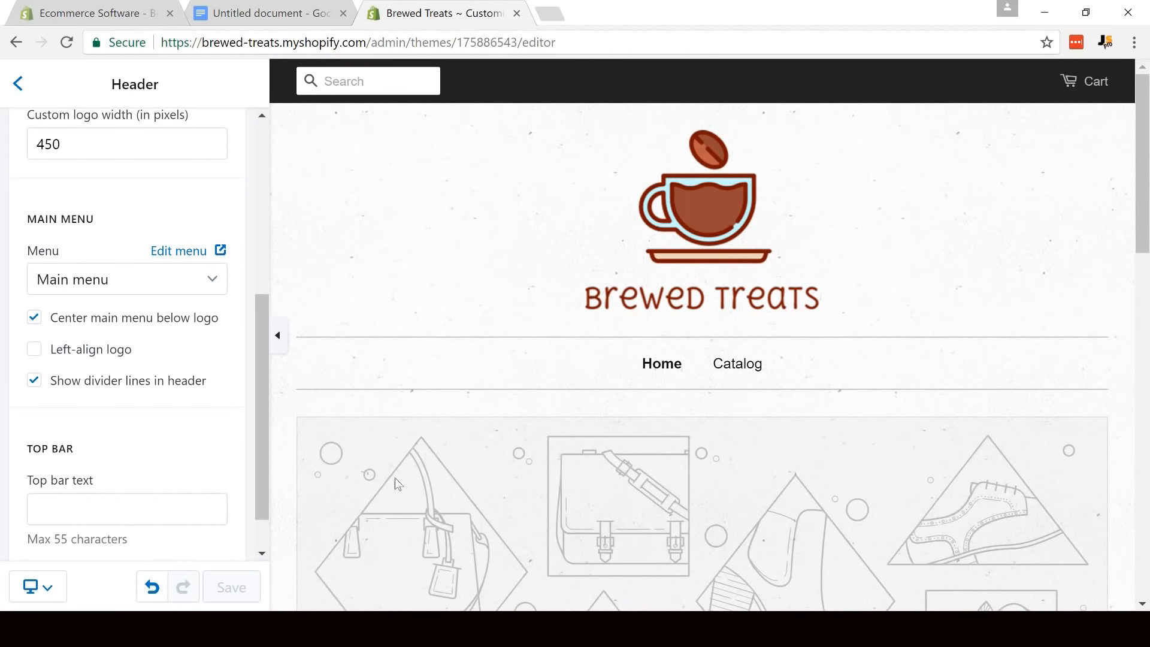
{"action": "left_click_drag", "start_coordinate": [265, 441], "coordinate": [263, 270]}
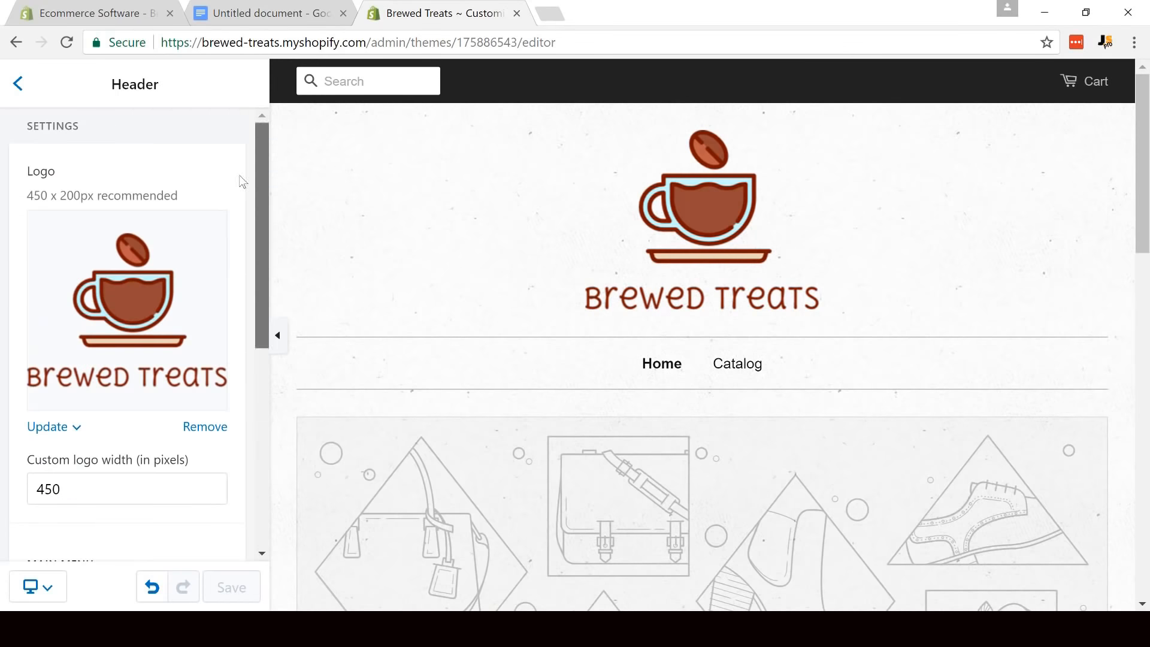
- Switch from the header to the Slideshow section and enable the slide indicator dots
{"action": "left_click", "coordinate": [17, 85]}
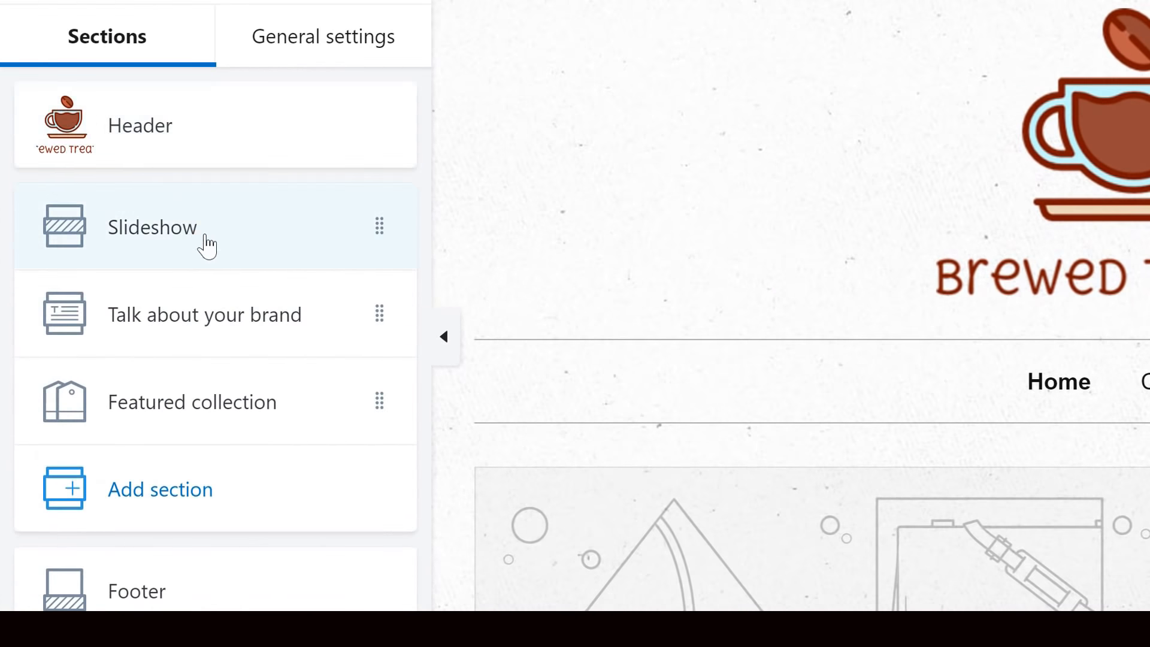
{"action": "left_click", "coordinate": [206, 245]}
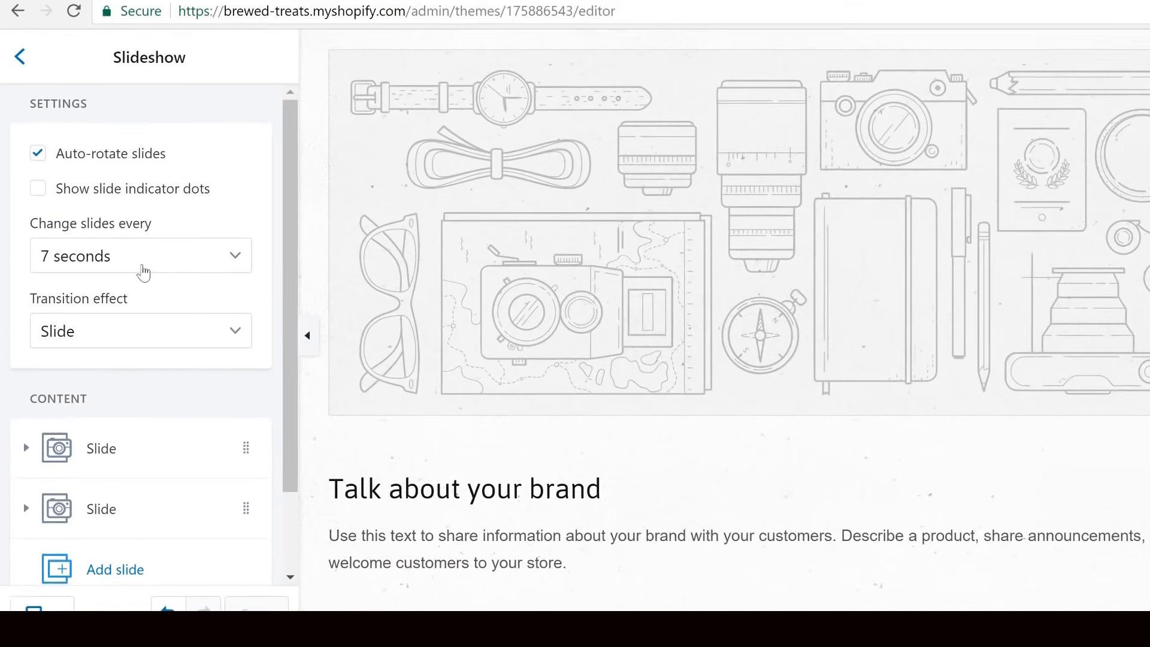
{"action": "left_click", "coordinate": [33, 205]}
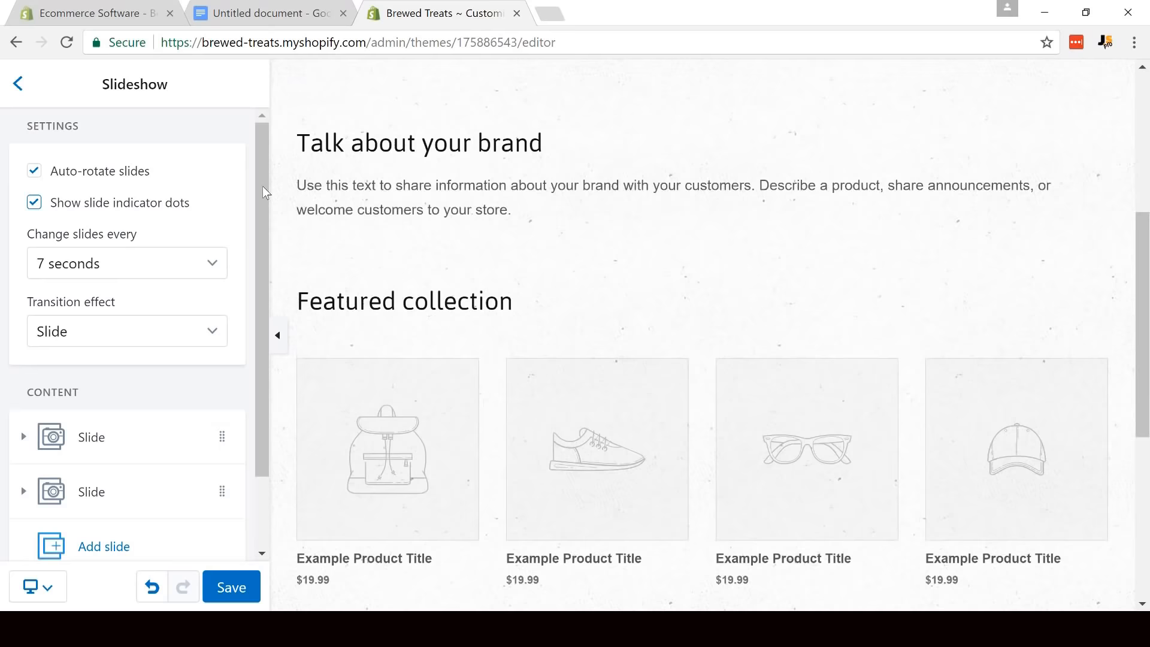
- Upload the Slide1 picture as the image of the slideshow's first slide
{"action": "left_click_drag", "start_coordinate": [262, 190], "coordinate": [262, 269]}
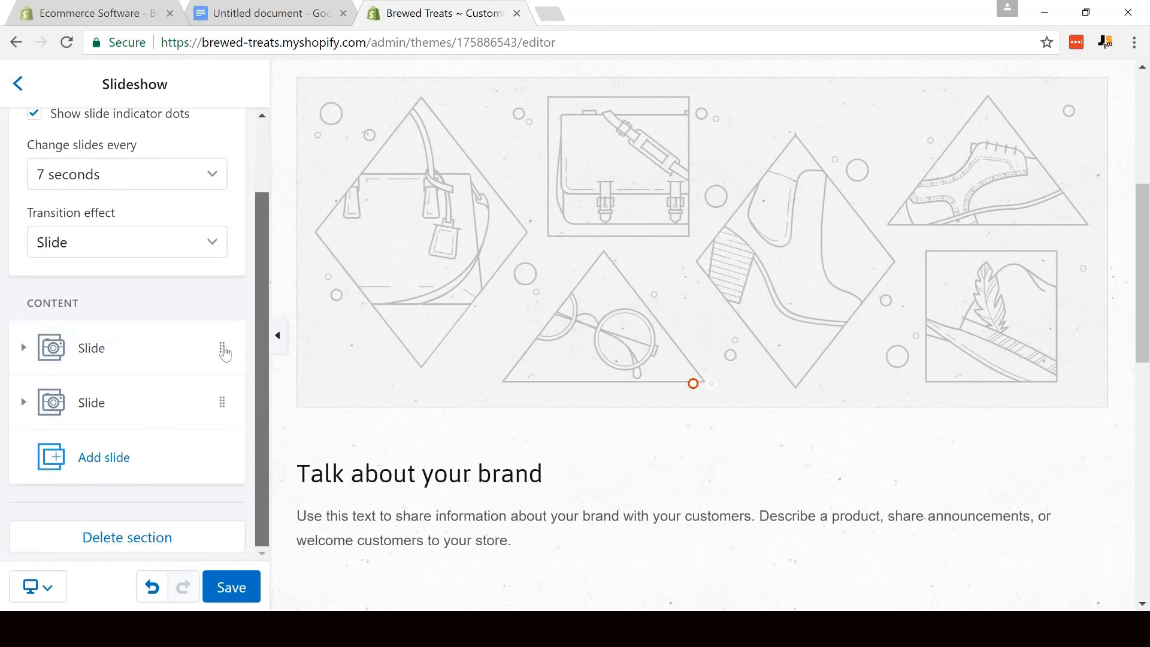
{"action": "left_click", "coordinate": [118, 362]}
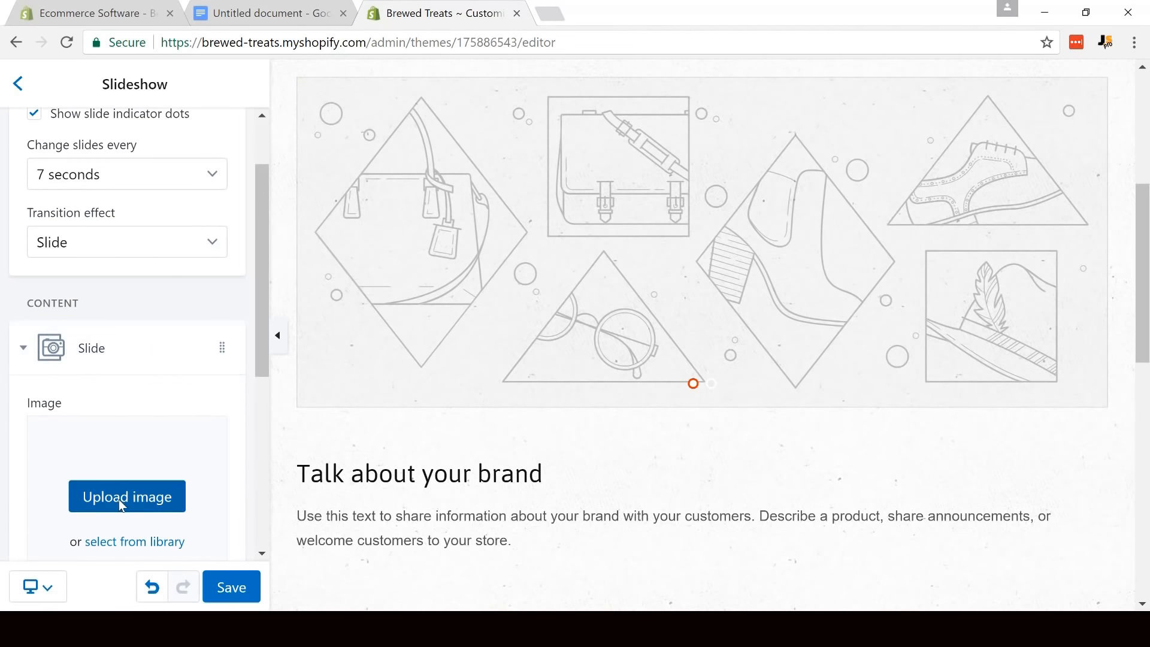
{"action": "left_click", "coordinate": [118, 498]}
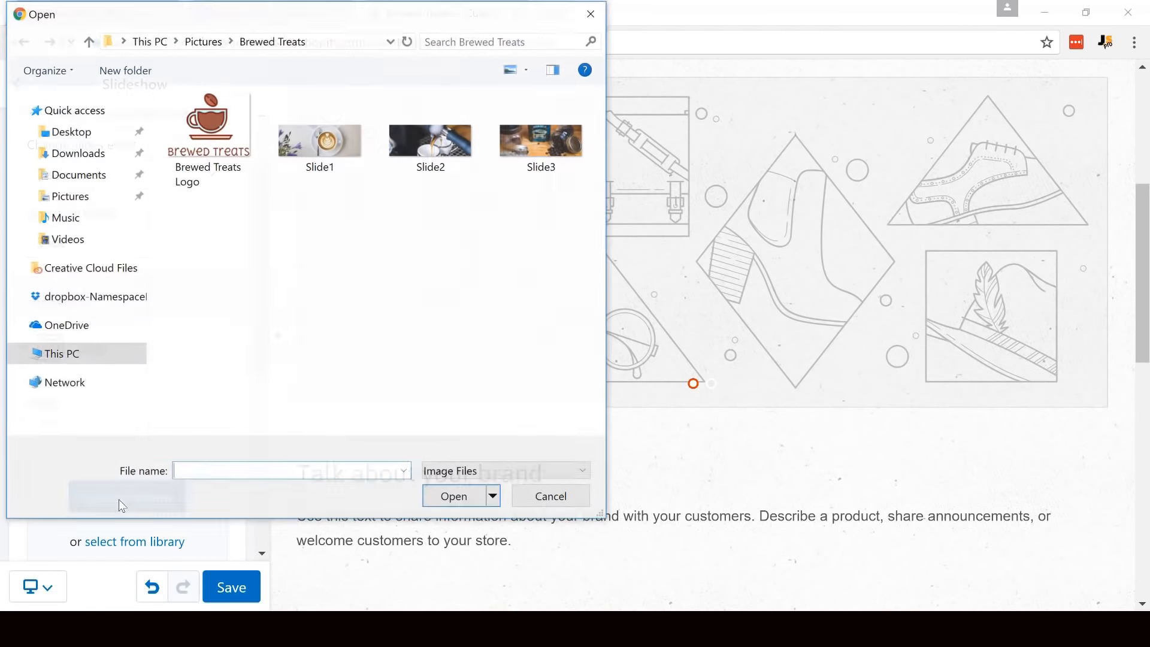
{"action": "left_click", "coordinate": [330, 157]}
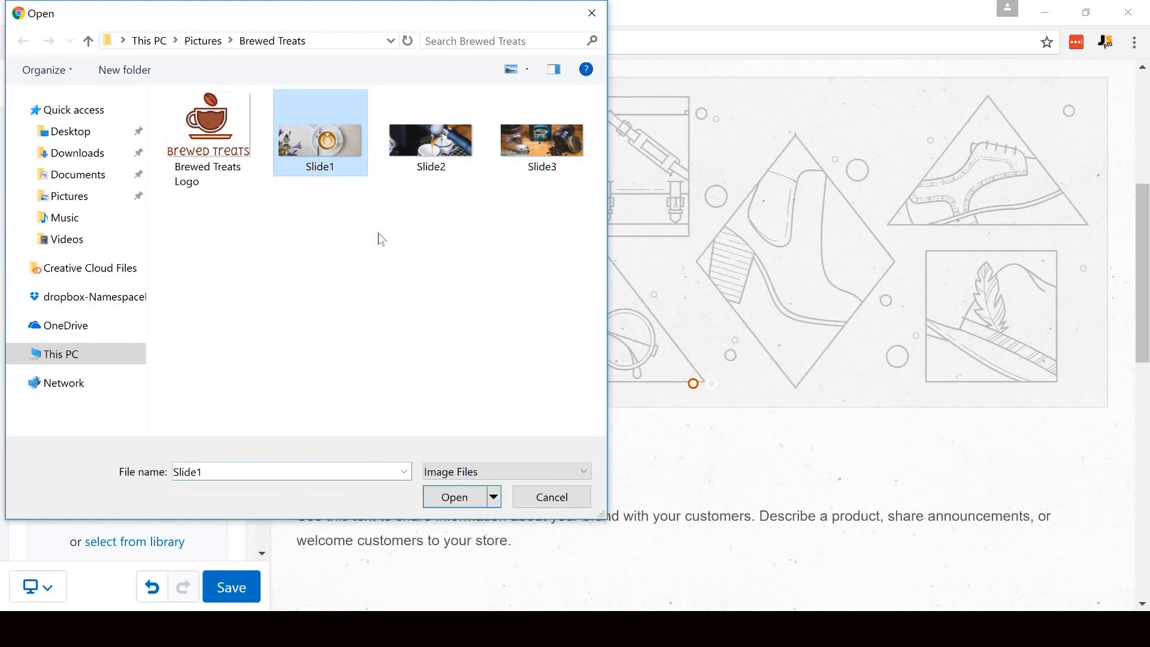
{"action": "left_click", "coordinate": [461, 502]}
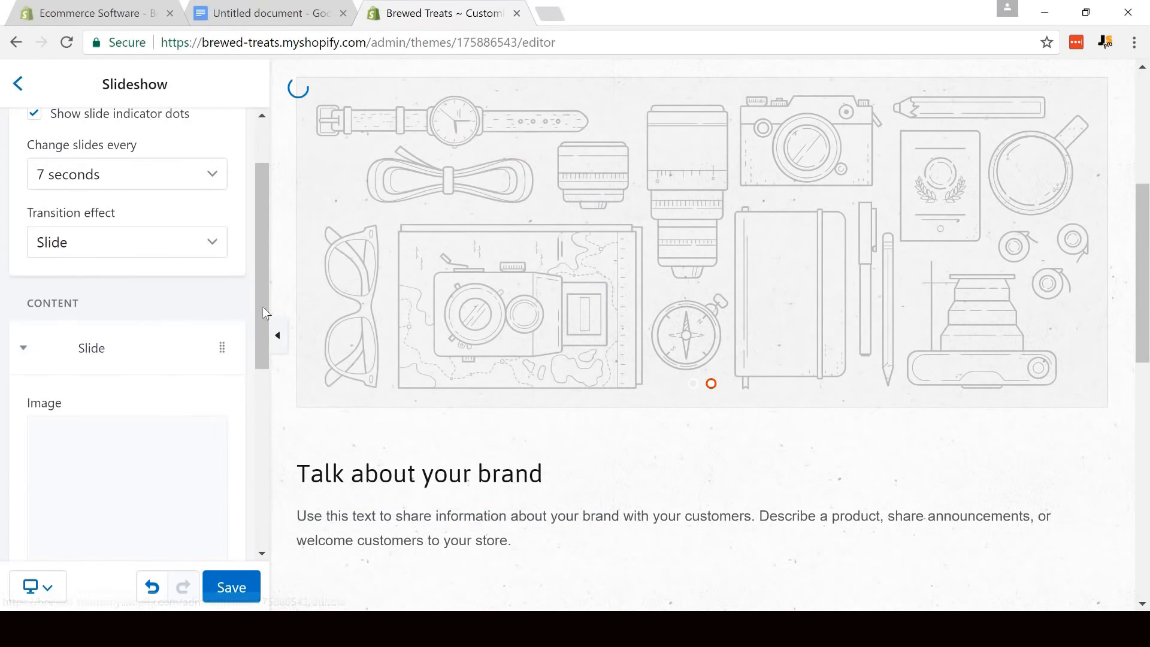
- Upload the Slide2 picture as the image of the slideshow's second slide
{"action": "left_click_drag", "start_coordinate": [262, 307], "coordinate": [268, 462]}
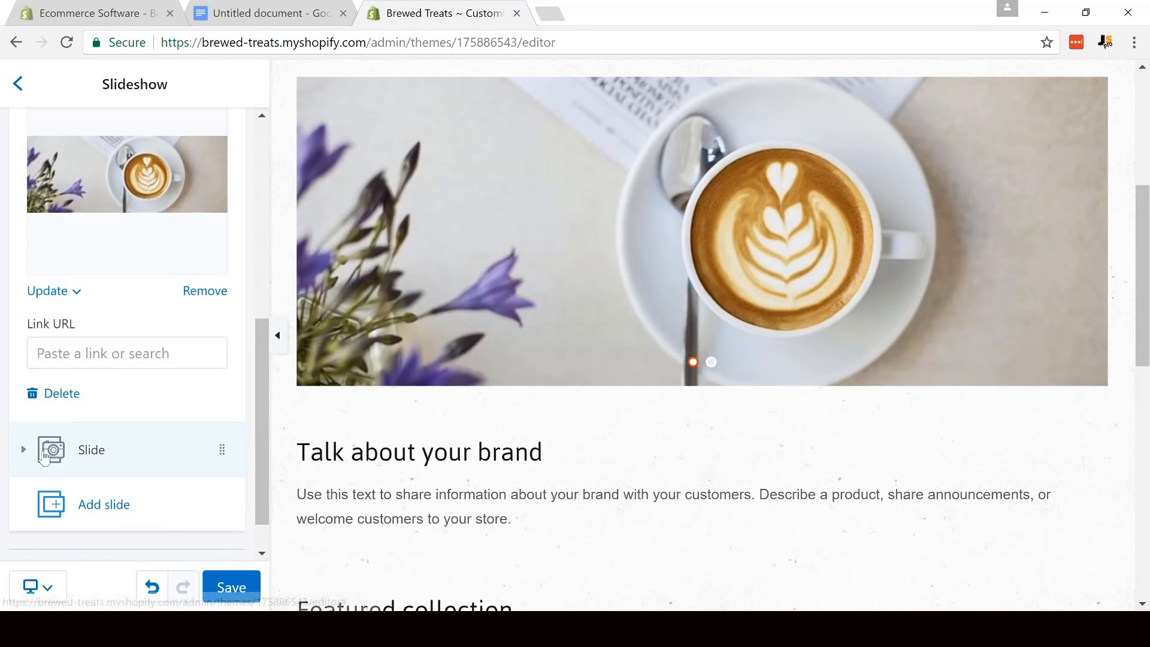
{"action": "left_click", "coordinate": [91, 457]}
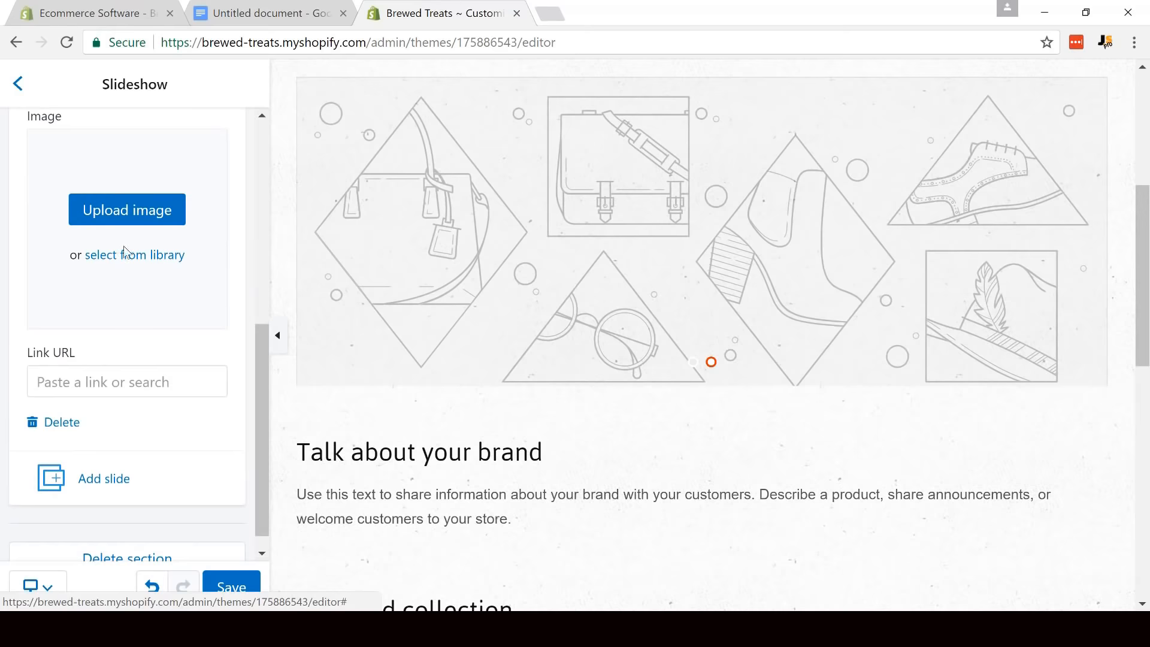
{"action": "left_click", "coordinate": [131, 209]}
{"action": "left_click", "coordinate": [430, 140]}
{"action": "left_click", "coordinate": [450, 505]}
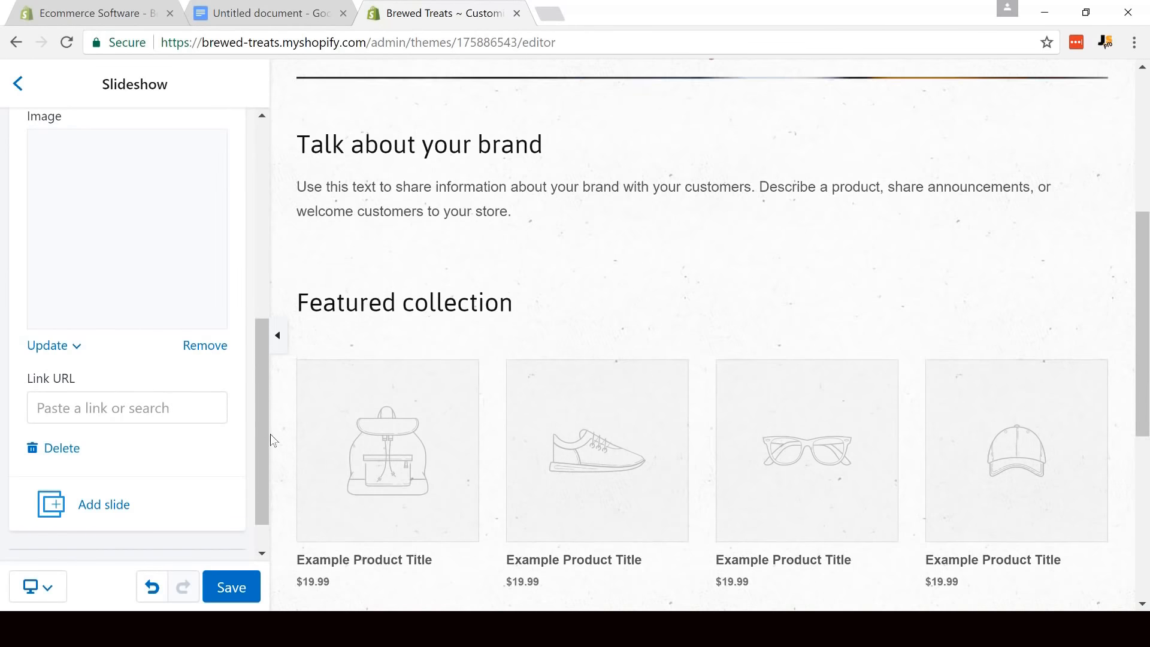
- Add a third slide to the slideshow and upload the Slide3 picture as its image
{"action": "scroll", "coordinate": [264, 472], "scroll_direction": "down", "scroll_amount": 2}
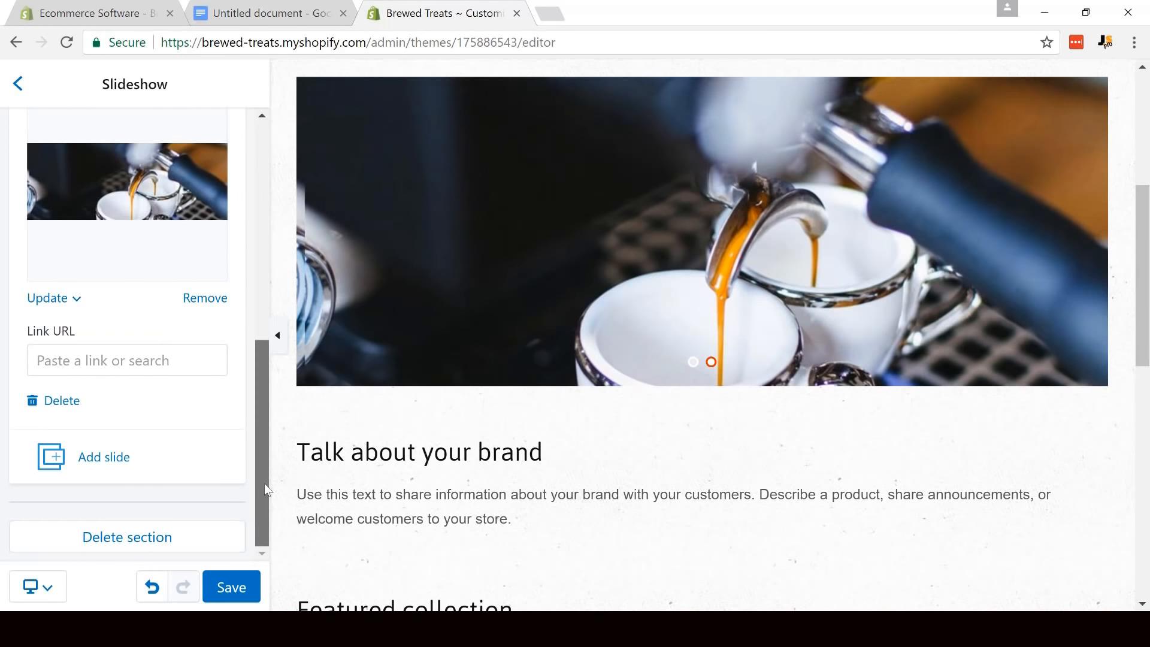
{"action": "left_click", "coordinate": [67, 459]}
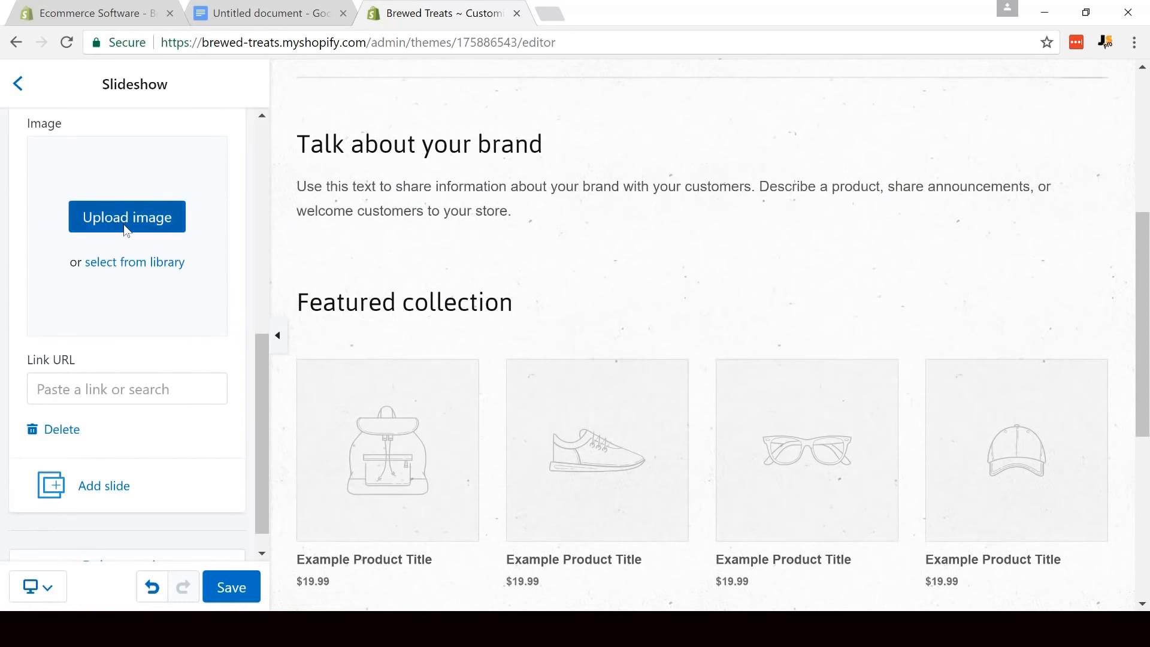
{"action": "left_click", "coordinate": [127, 217]}
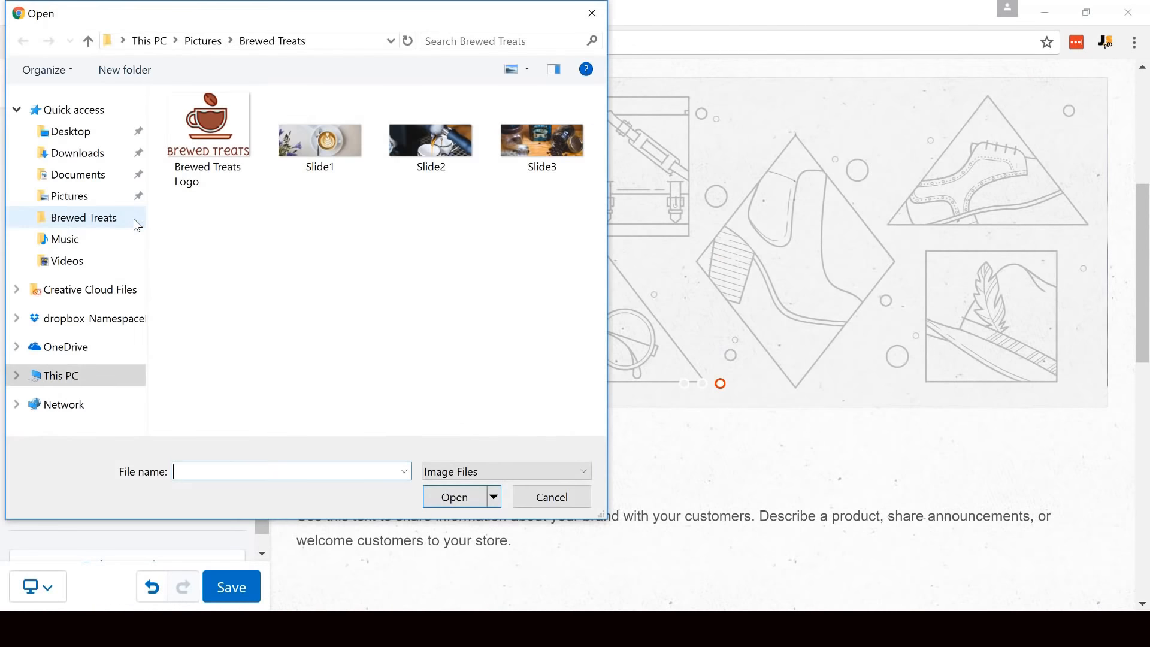
{"action": "left_click", "coordinate": [562, 149]}
{"action": "left_click", "coordinate": [468, 501]}
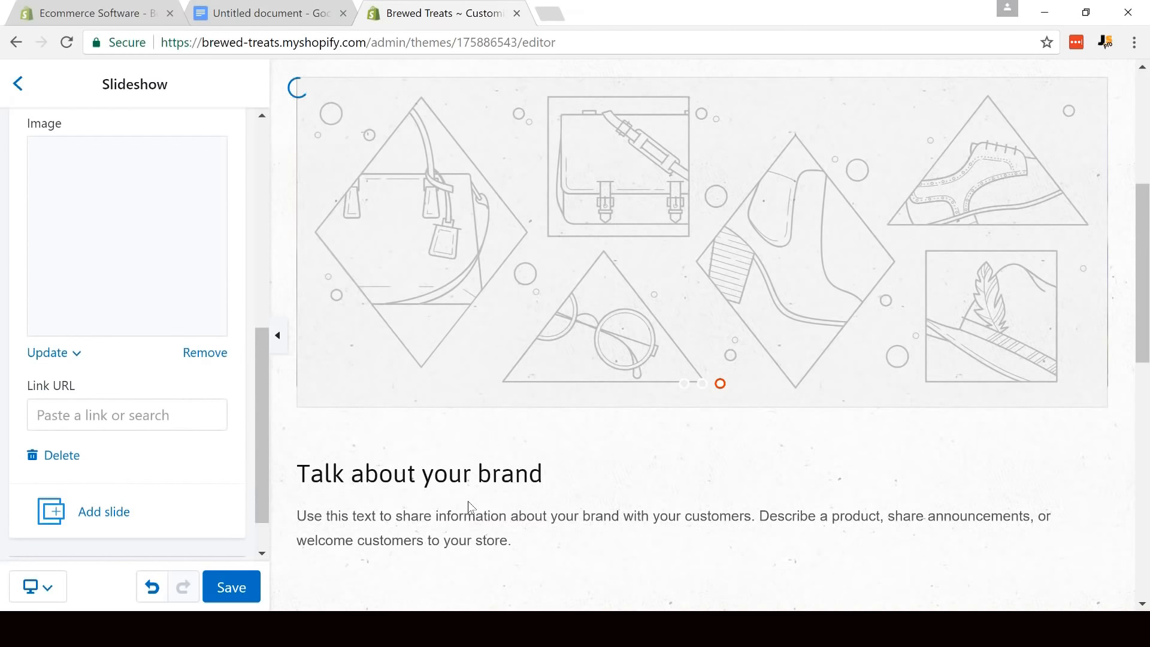
{"action": "left_click_drag", "start_coordinate": [260, 430], "coordinate": [246, 107]}
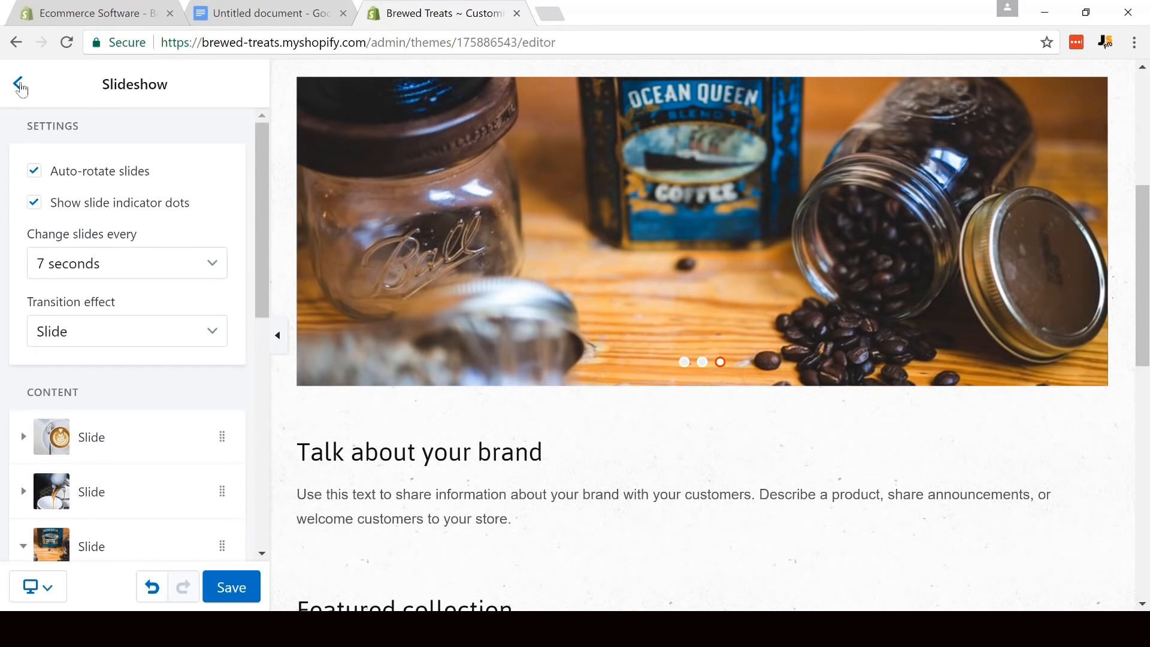
- Replace the heading of the "Talk about your brand" section with "Brewed Treats: Home to Exquisite Coffee Accessories", copied from the Notepad document
{"action": "left_click", "coordinate": [19, 85]}
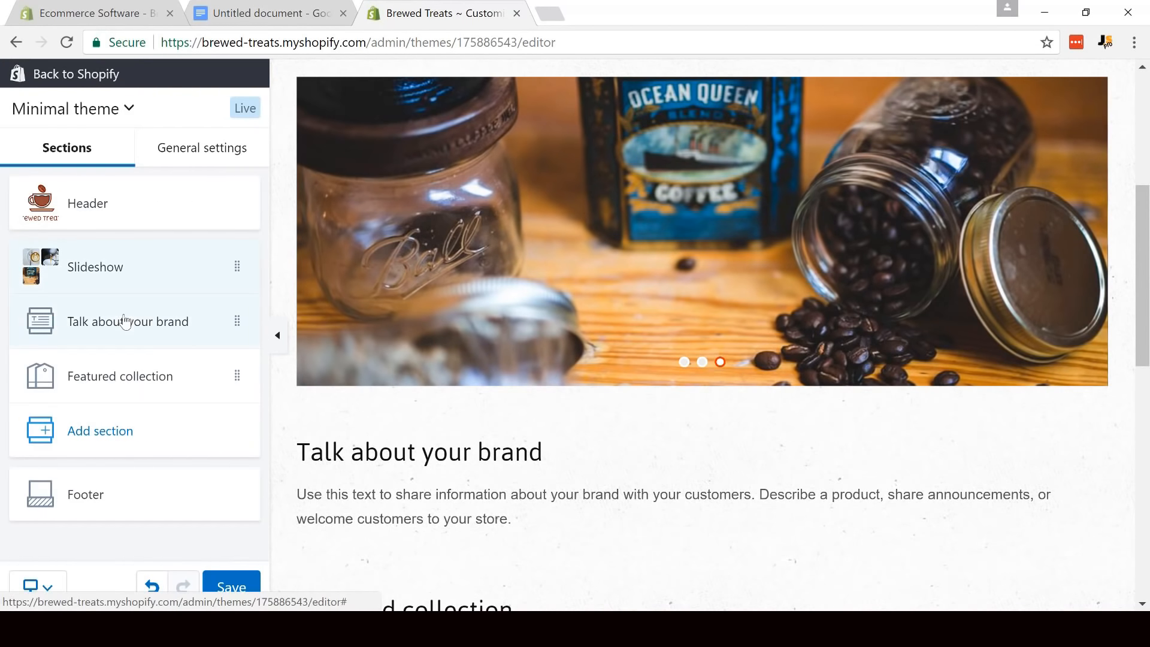
{"action": "left_click", "coordinate": [125, 322]}
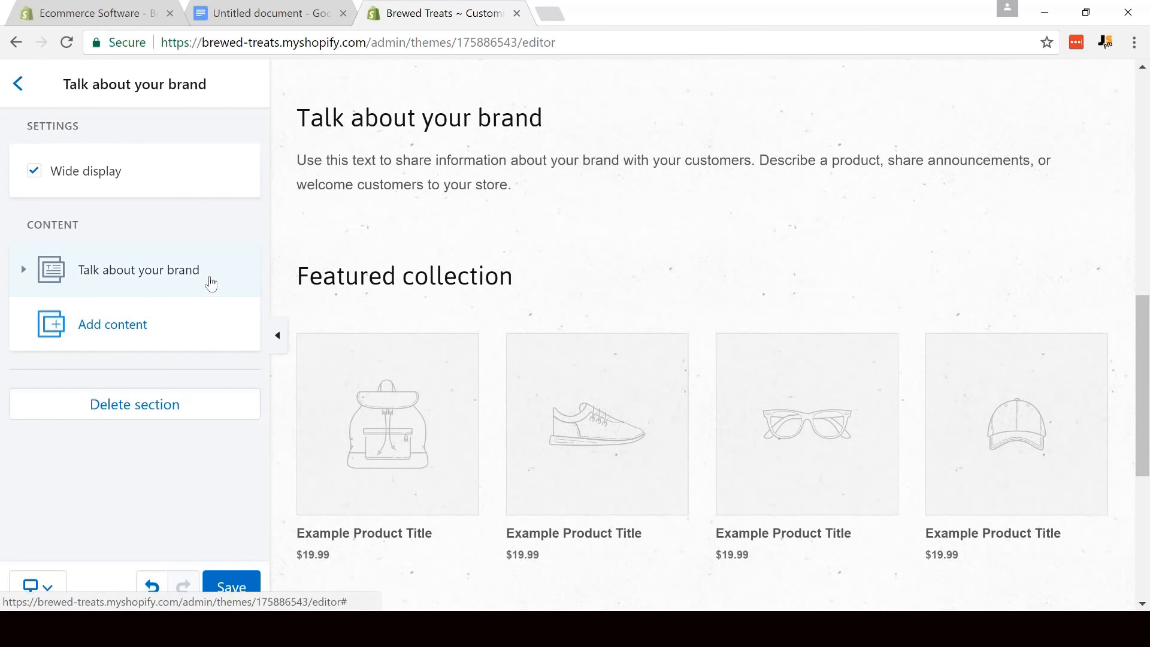
{"action": "left_click", "coordinate": [131, 286]}
{"action": "left_click_drag", "start_coordinate": [261, 242], "coordinate": [268, 315]}
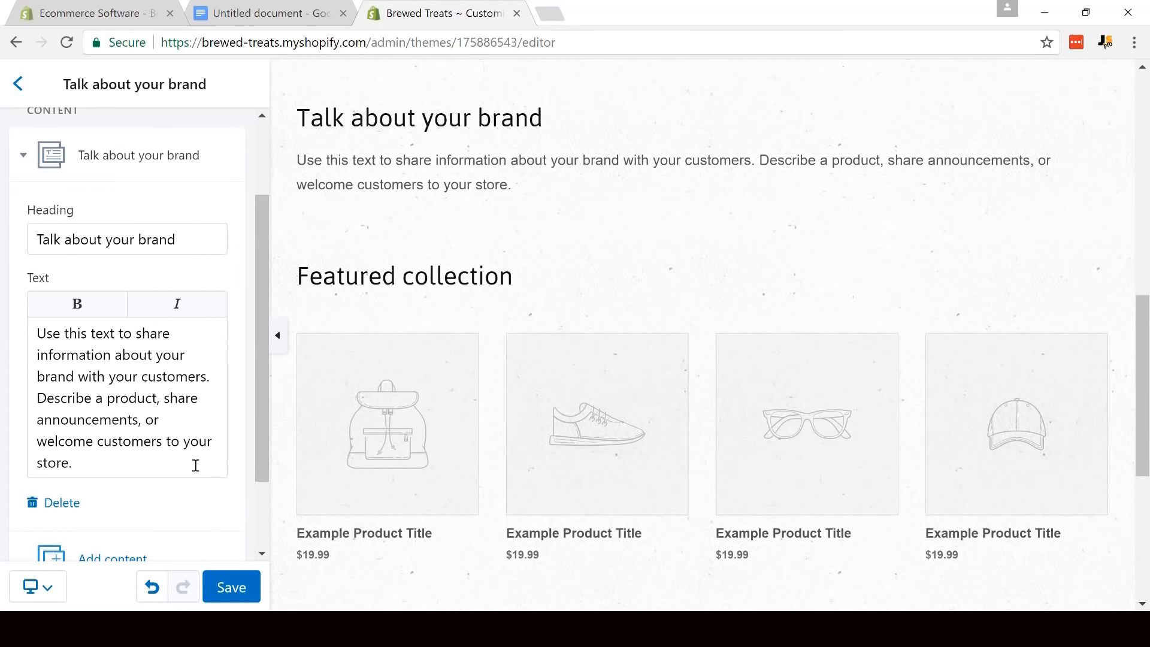
{"action": "left_click", "coordinate": [211, 629]}
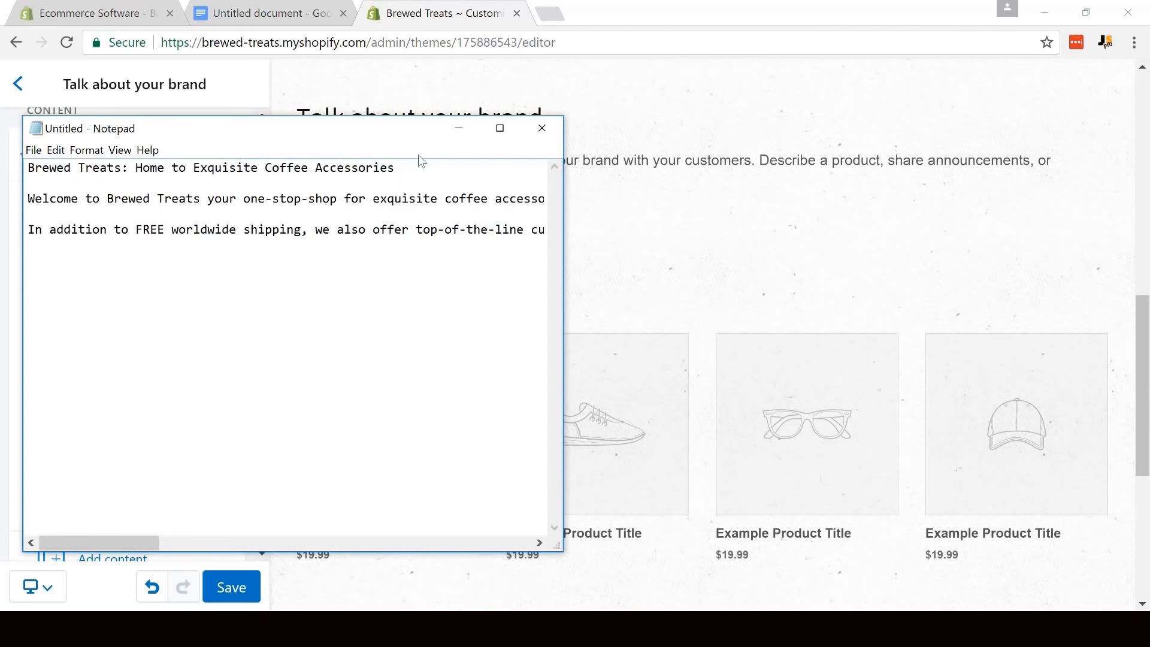
{"action": "left_click_drag", "start_coordinate": [403, 169], "coordinate": [2, 150]}
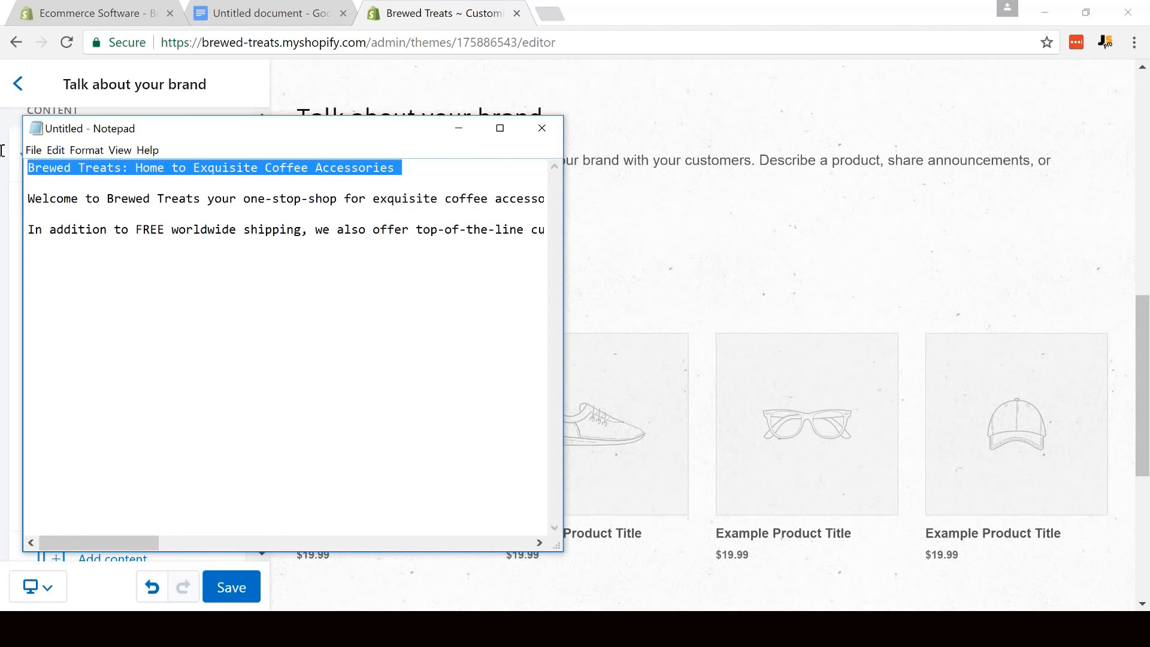
{"action": "key", "text": "ctrl+c"}
{"action": "key", "text": "alt+Tab"}
{"action": "left_click", "coordinate": [168, 236]}
{"action": "key", "text": "ctrl+a"}
{"action": "key", "text": "ctrl+v"}
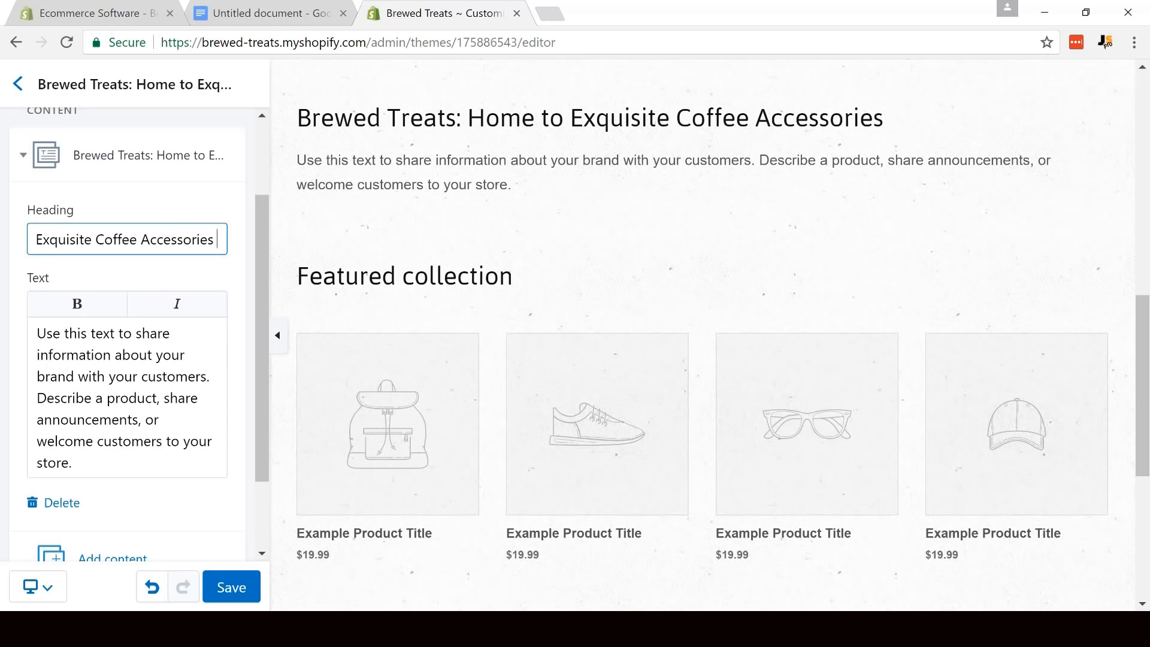
- Replace the brand section's body text with the welcome and free worldwide shipping paragraphs from the Notepad document, and save the theme
{"action": "key", "text": "alt+Tab"}
{"action": "left_click_drag", "start_coordinate": [28, 199], "coordinate": [579, 247]}
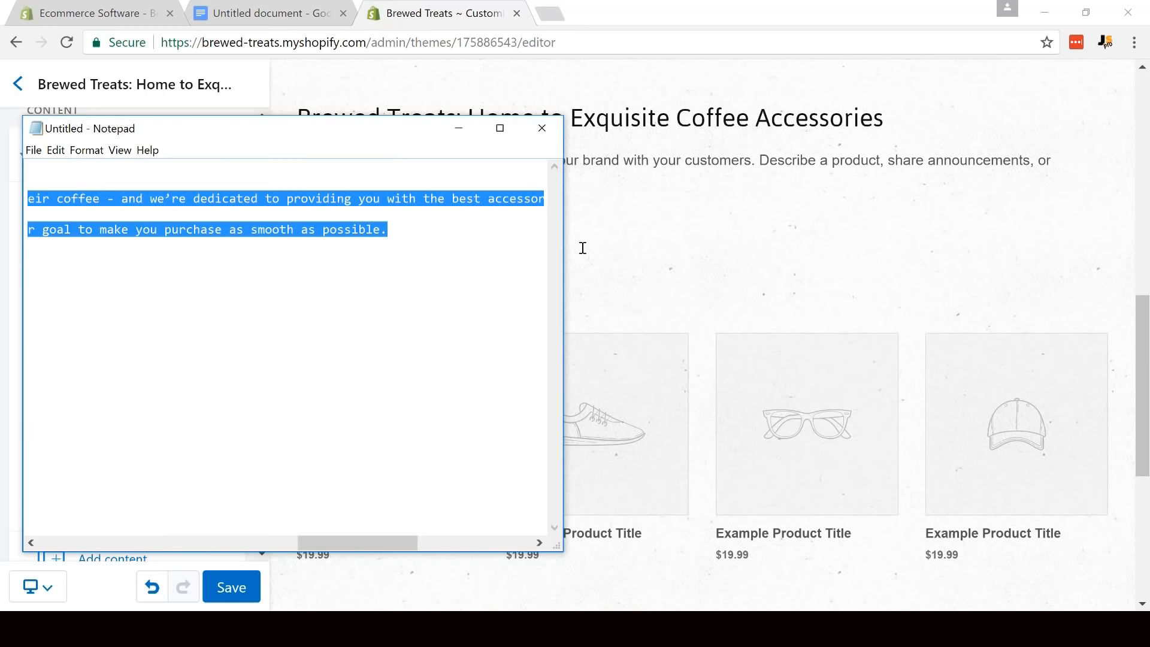
{"action": "left_click", "coordinate": [727, 248]}
{"action": "left_click", "coordinate": [191, 353]}
{"action": "key", "text": "ctrl+a"}
{"action": "key", "text": "BackSpace"}
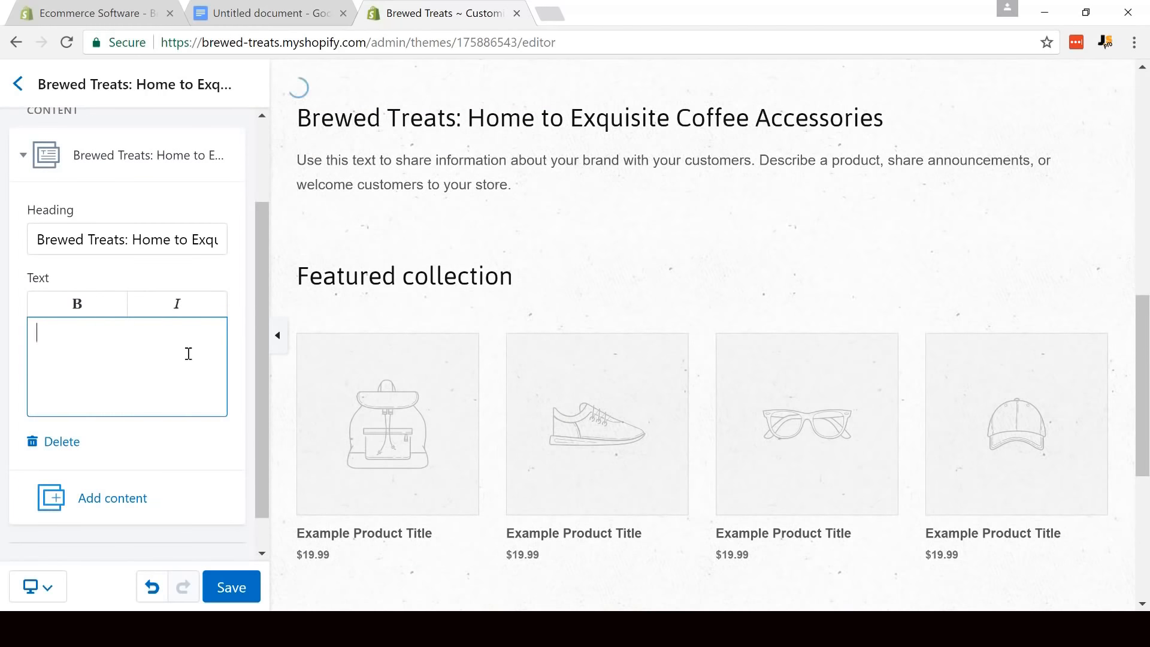
{"action": "key", "text": "ctrl+v"}
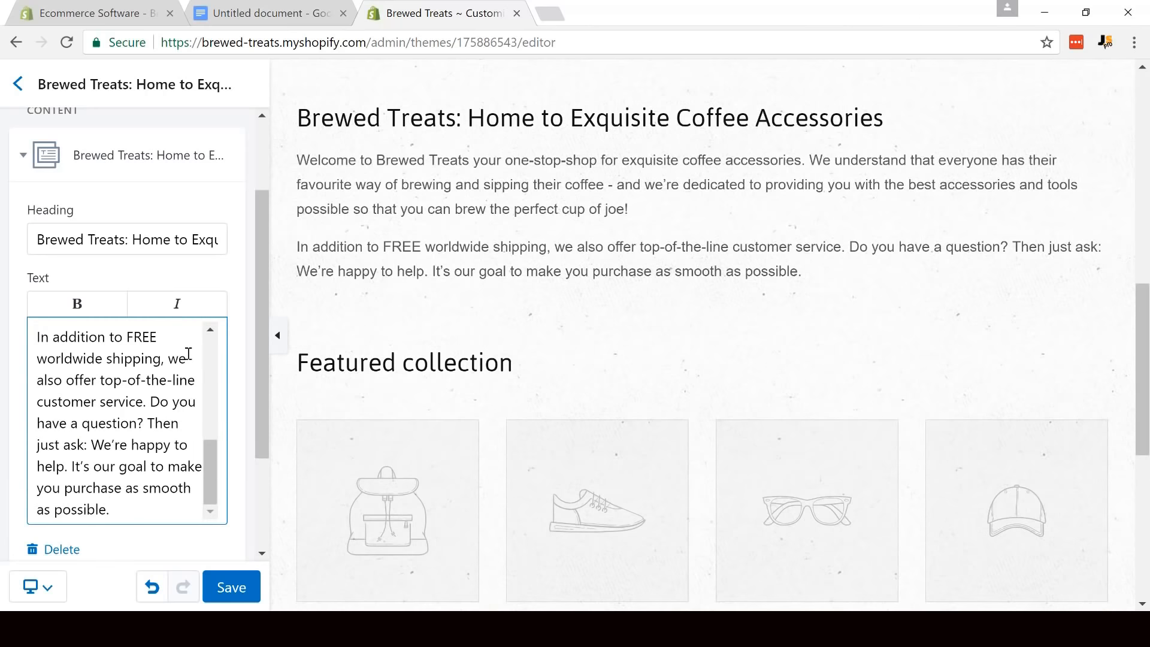
{"action": "left_click", "coordinate": [222, 586]}
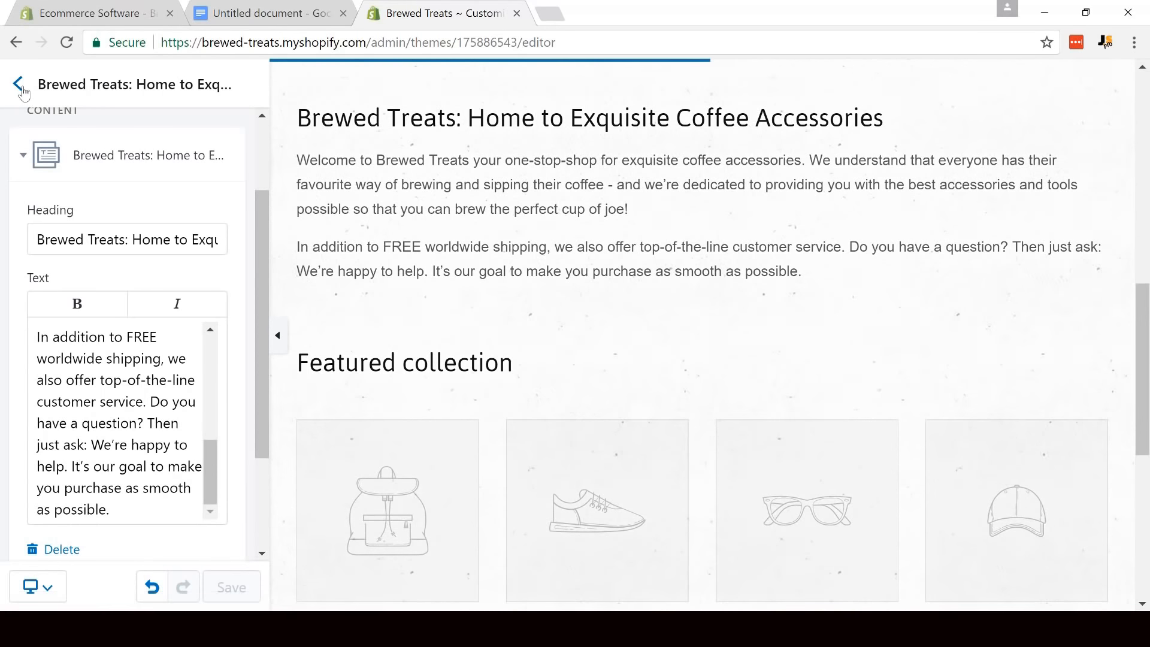
- Set the Featured collection section's heading to "Popular Products" and save the theme
{"action": "left_click", "coordinate": [23, 88]}
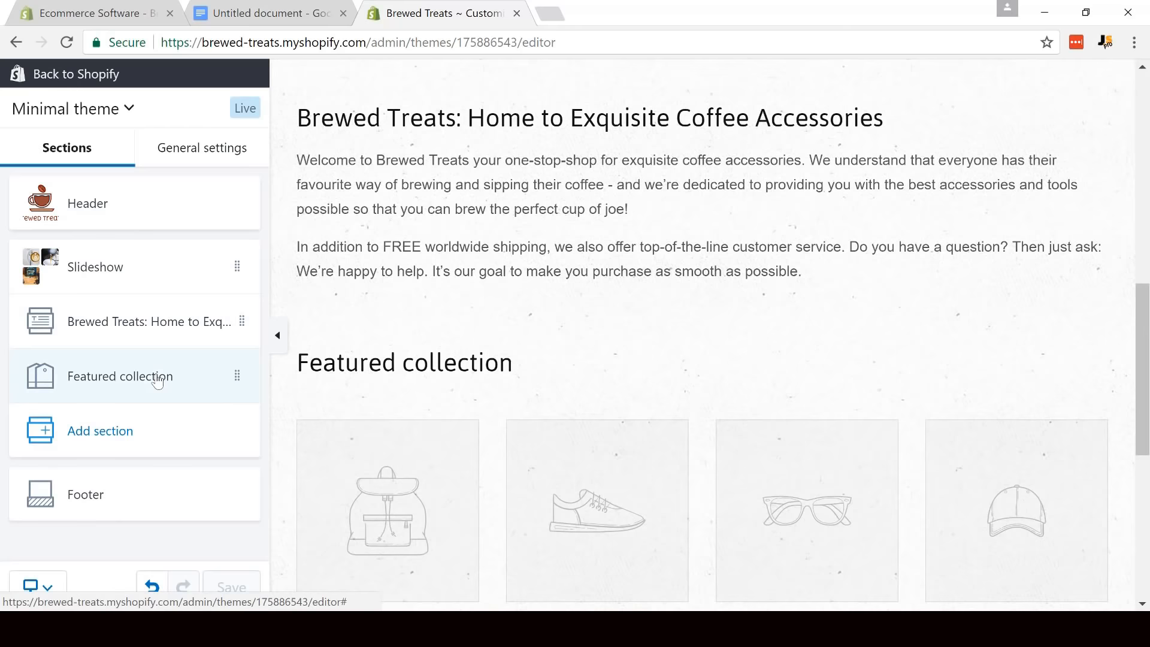
{"action": "left_click", "coordinate": [158, 378]}
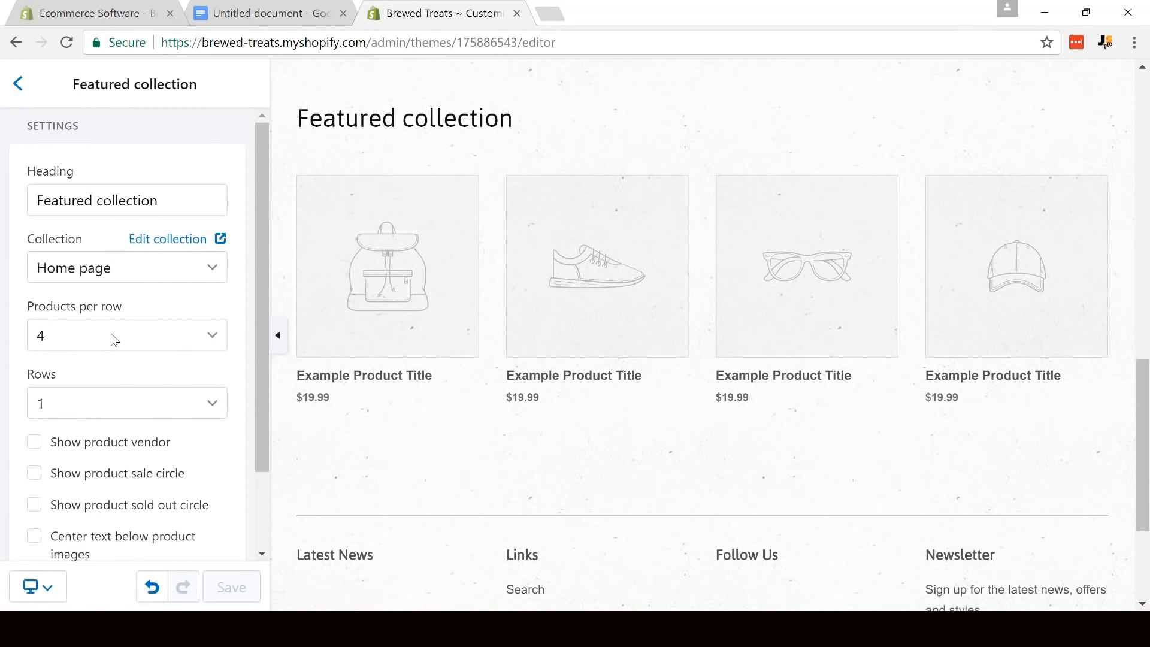
{"action": "left_click_drag", "start_coordinate": [185, 204], "coordinate": [20, 200]}
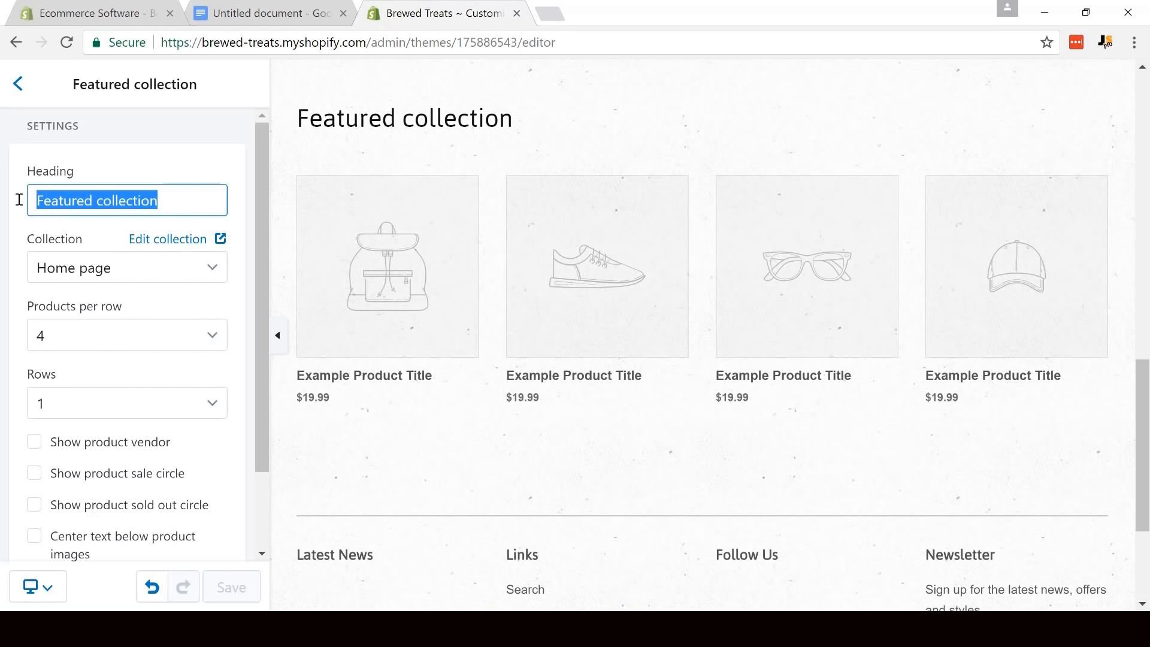
{"action": "type", "text": "Populst"}
{"action": "key", "text": "BackSpace"}
{"action": "key", "text": "BackSpace"}
{"action": "type", "text": "ar"}
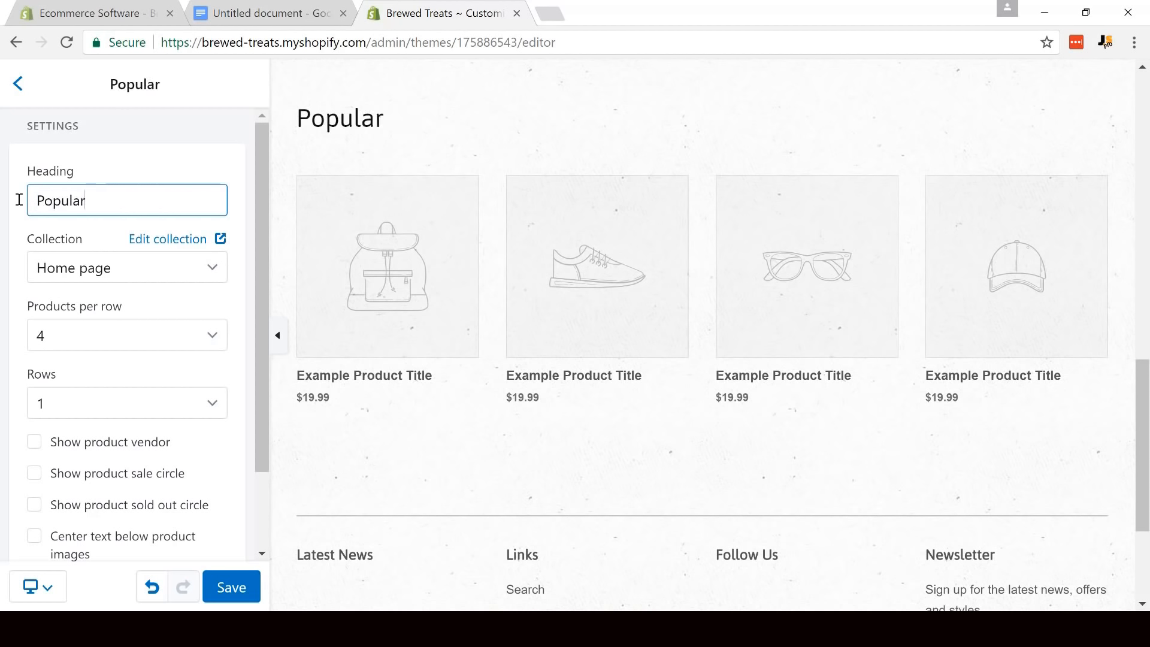
{"action": "type", "text": " Products"}
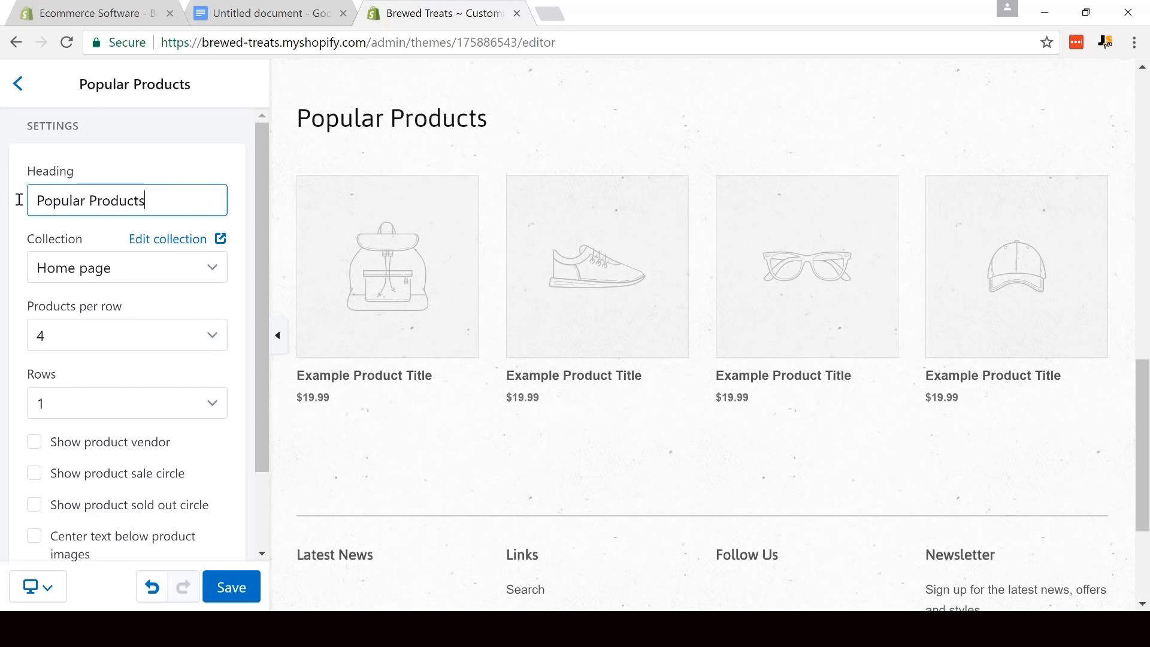
{"action": "left_click", "coordinate": [233, 591]}
{"action": "left_click", "coordinate": [233, 592]}
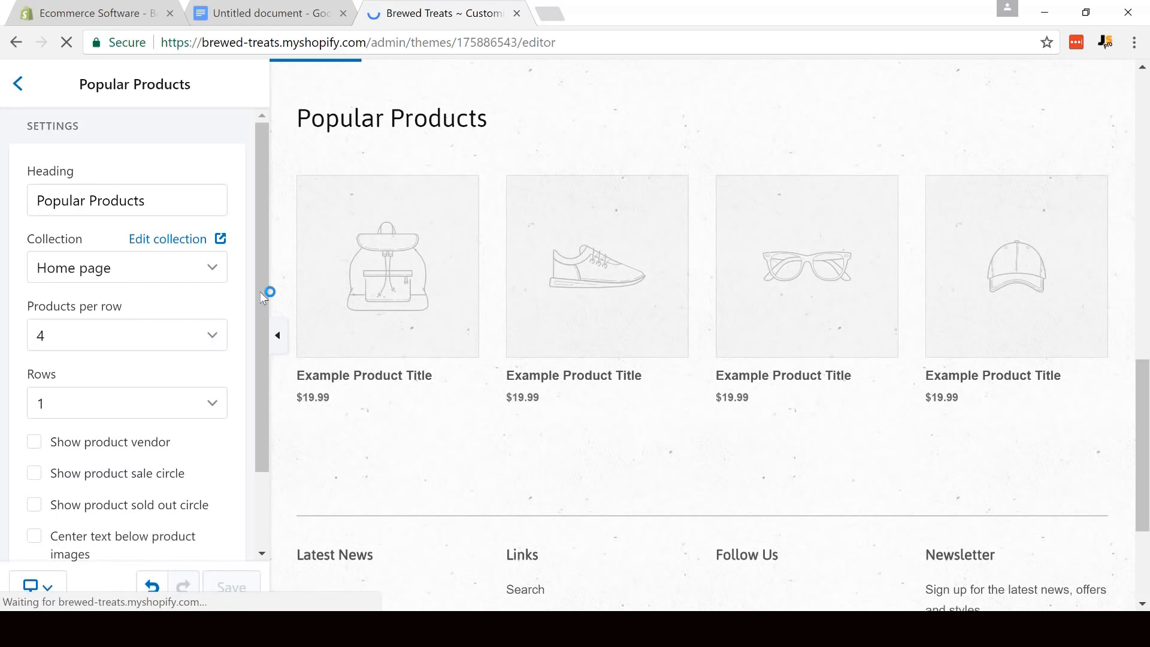
- Enable the product sale circle and centered text below product images for the Popular Products section, and save
{"action": "left_click_drag", "start_coordinate": [260, 292], "coordinate": [263, 351]}
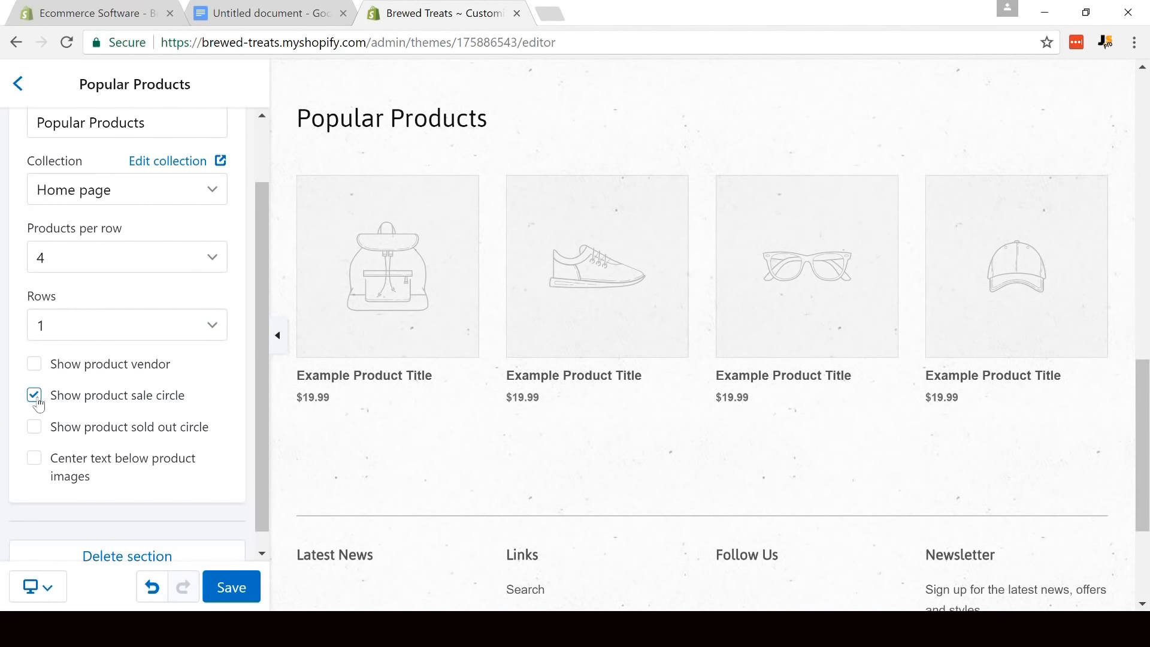
{"action": "left_click", "coordinate": [40, 466]}
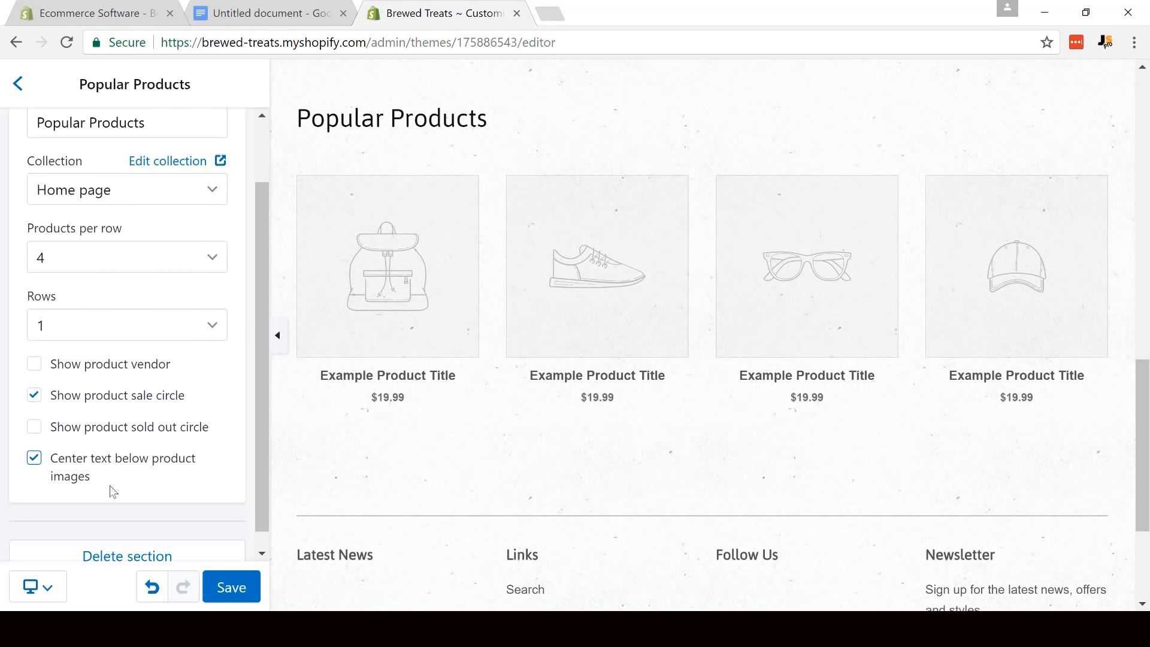
{"action": "left_click", "coordinate": [254, 593]}
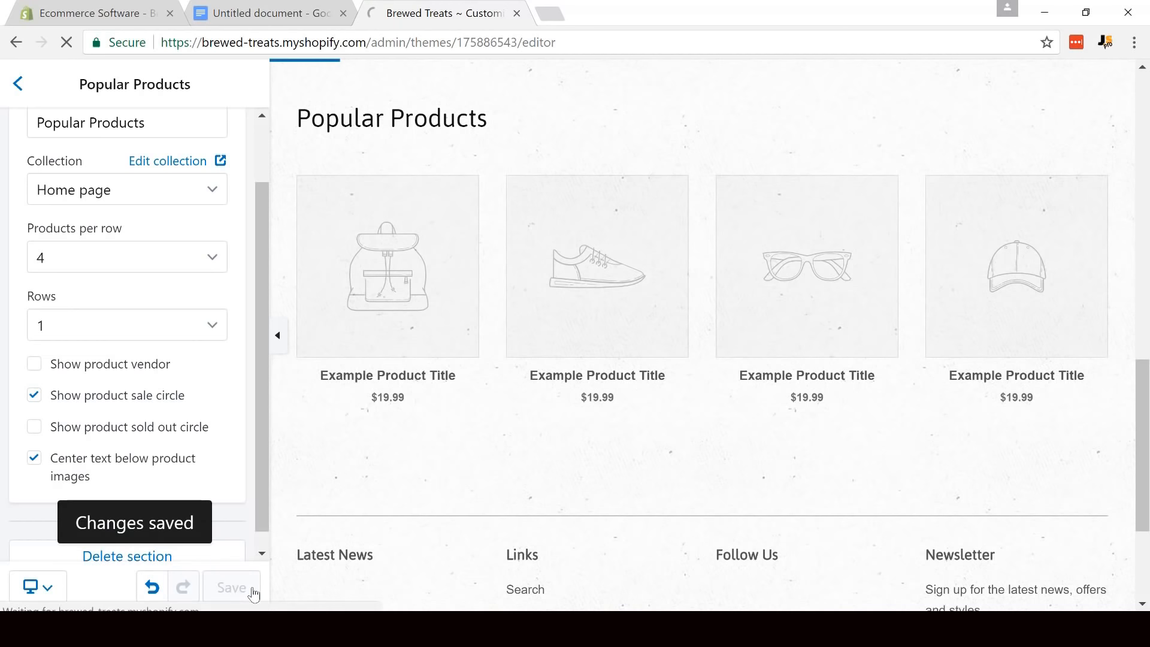
- Switch from Popular Products to the Footer section and delete its News block
{"action": "left_click", "coordinate": [18, 83]}
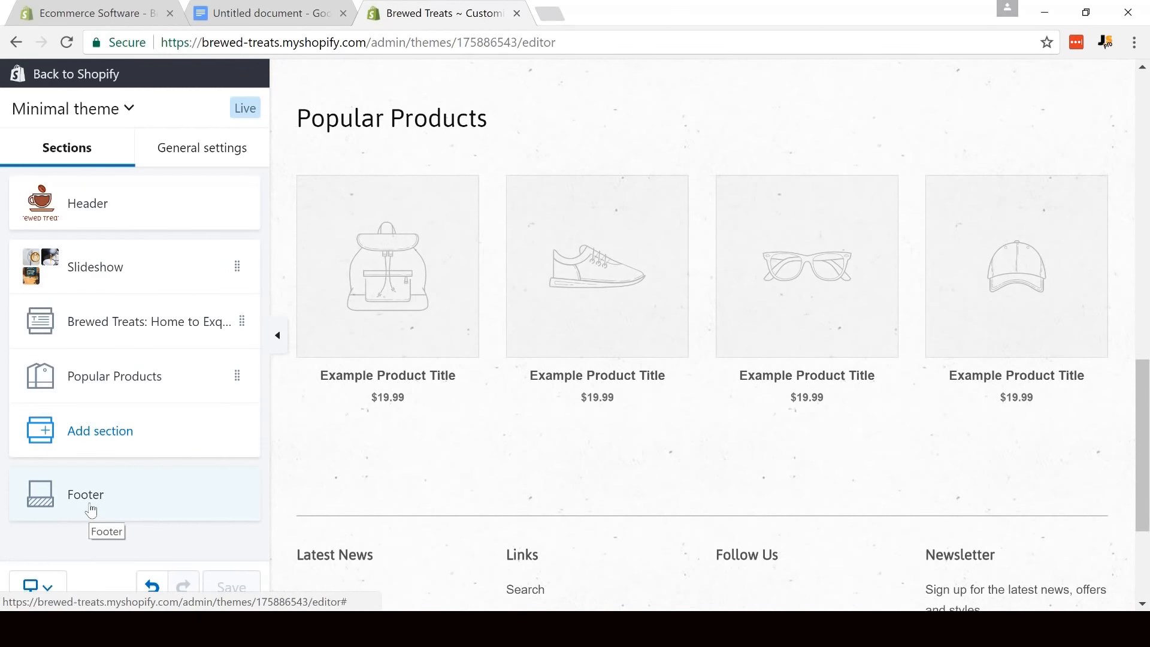
{"action": "left_click", "coordinate": [89, 509]}
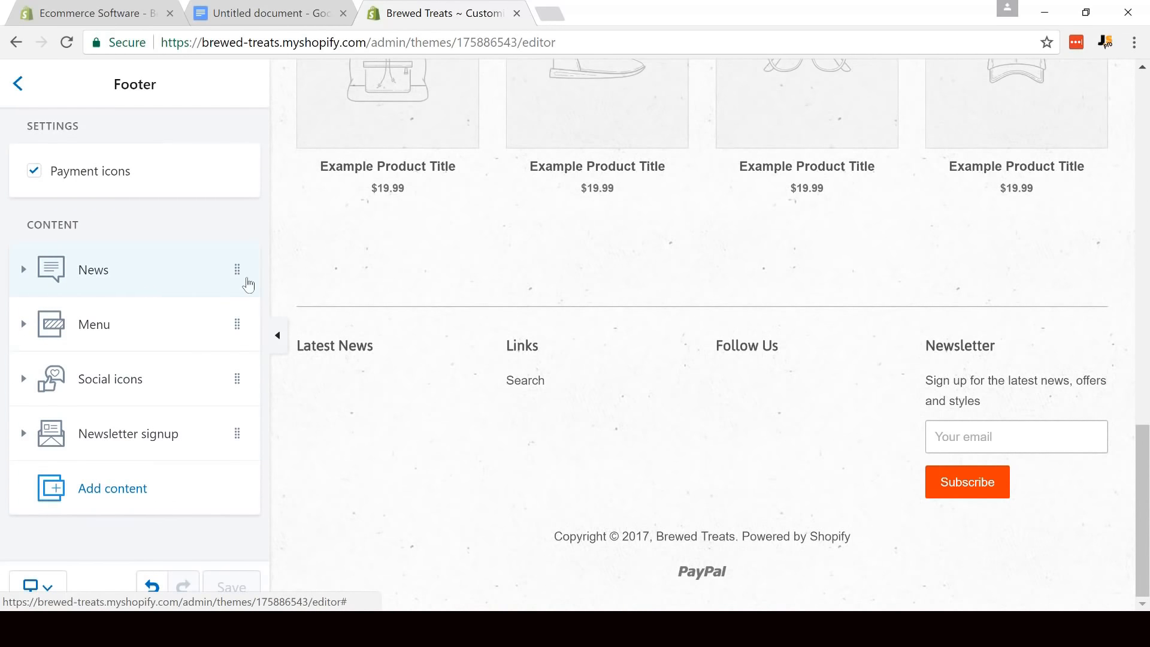
{"action": "left_click", "coordinate": [146, 272]}
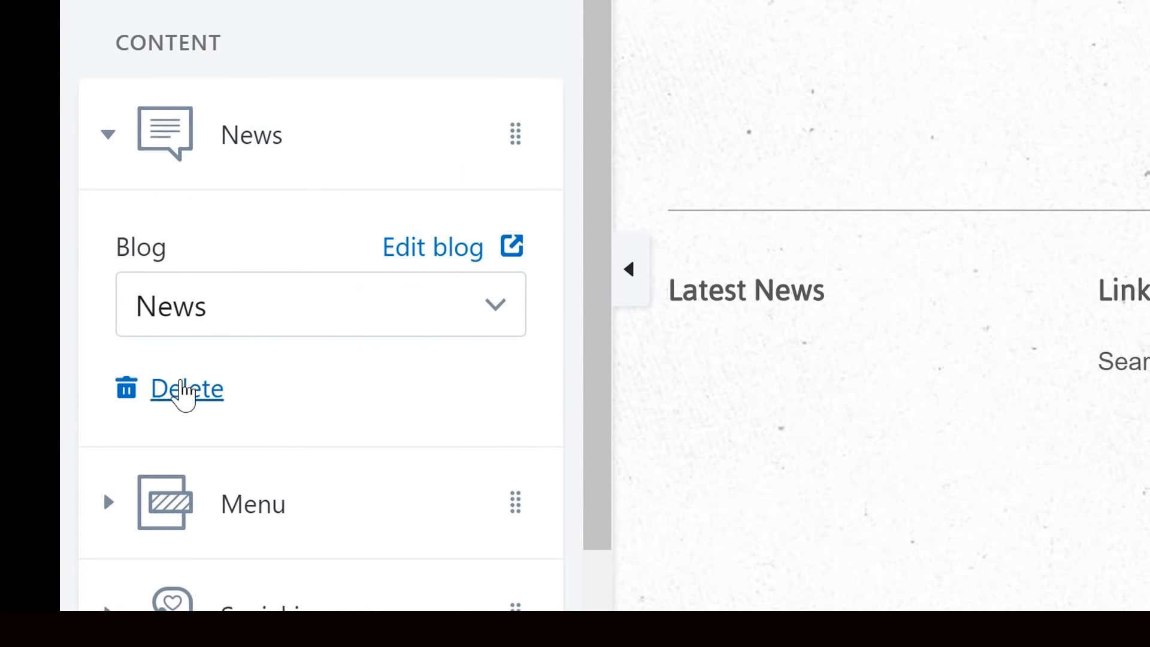
{"action": "left_click", "coordinate": [182, 391]}
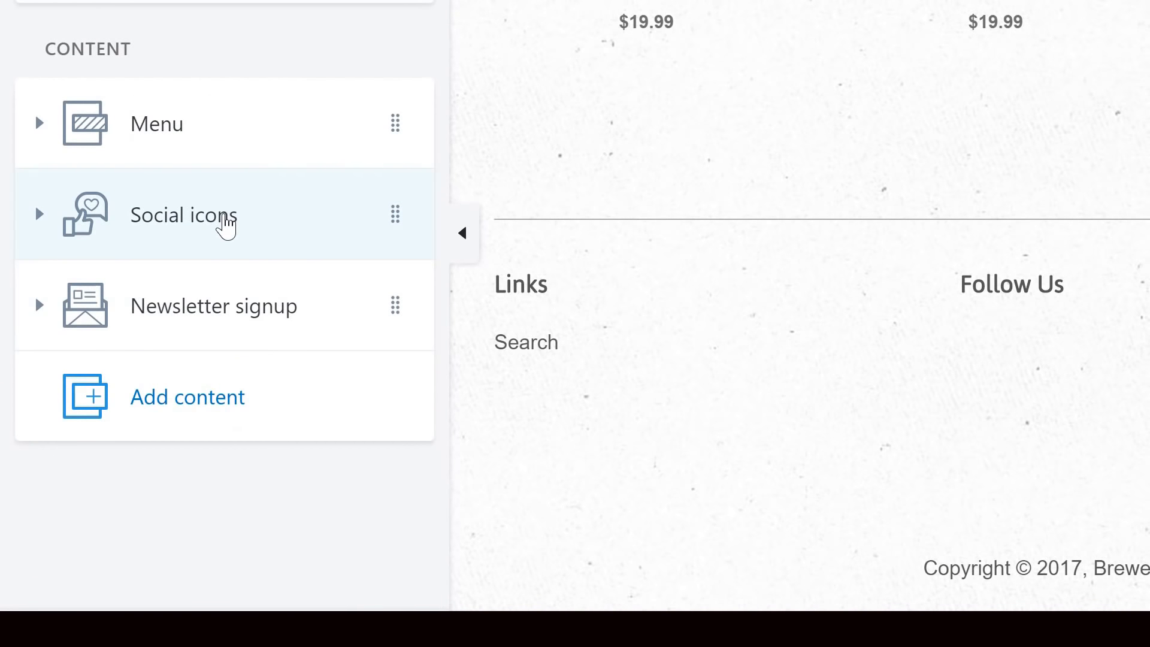
- Delete the Social icons block from the footer, save the theme, and leave the footer settings
{"action": "left_click", "coordinate": [227, 226]}
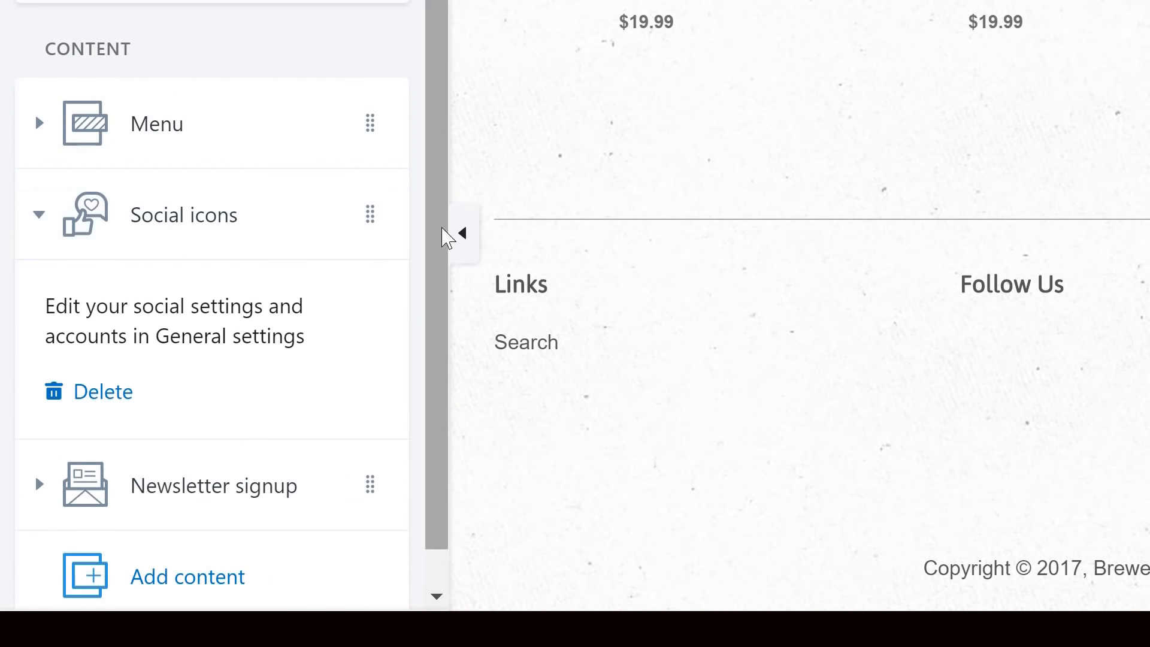
{"action": "left_click_drag", "start_coordinate": [441, 251], "coordinate": [448, 325]}
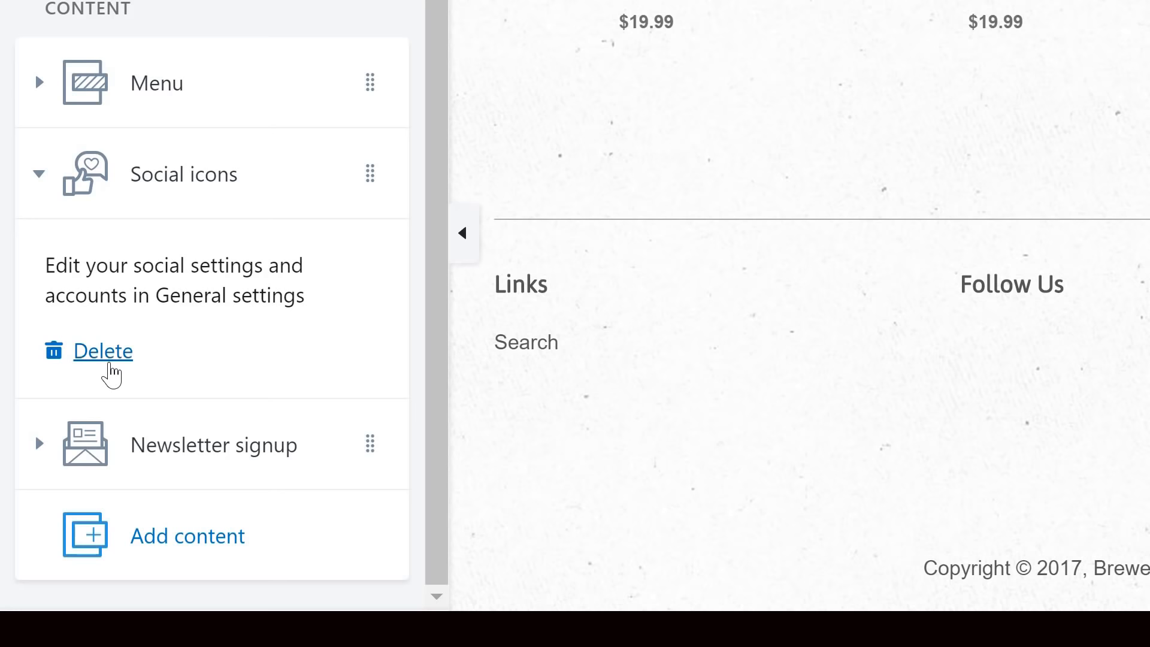
{"action": "left_click", "coordinate": [113, 353]}
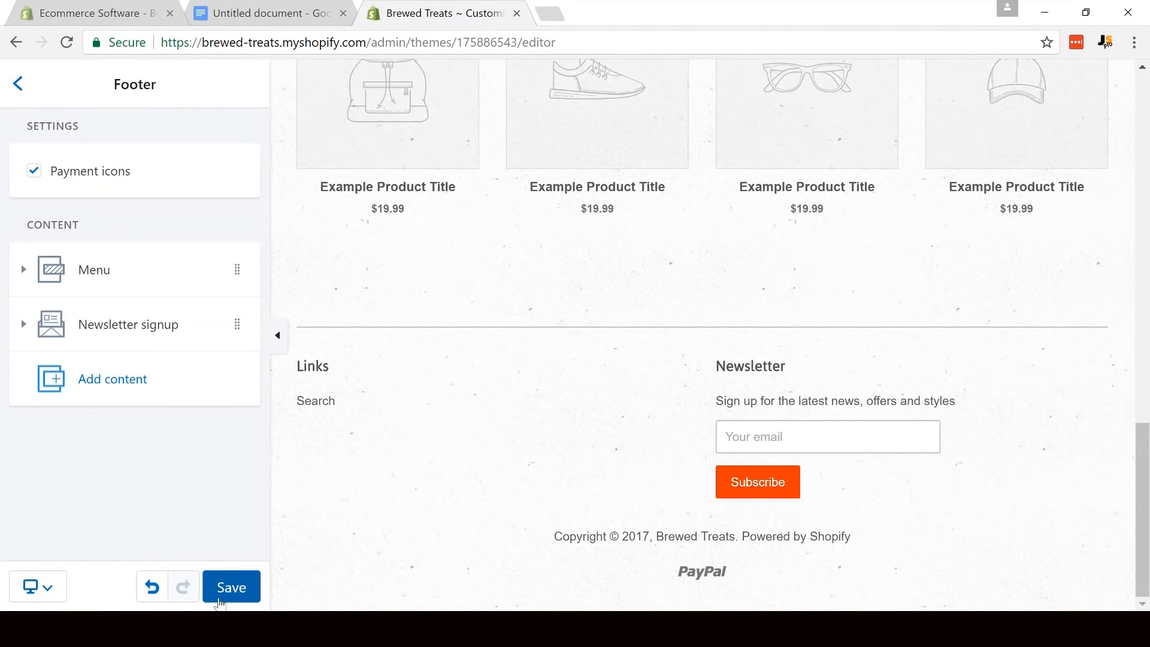
{"action": "left_click", "coordinate": [219, 599]}
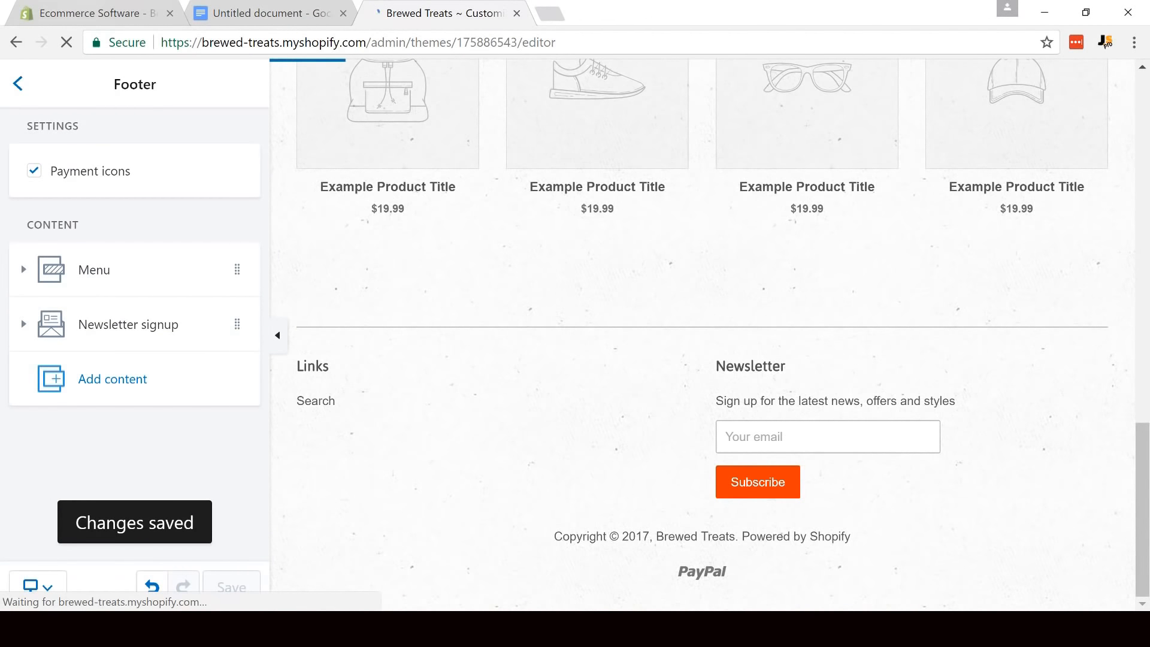
{"action": "left_click", "coordinate": [18, 96]}
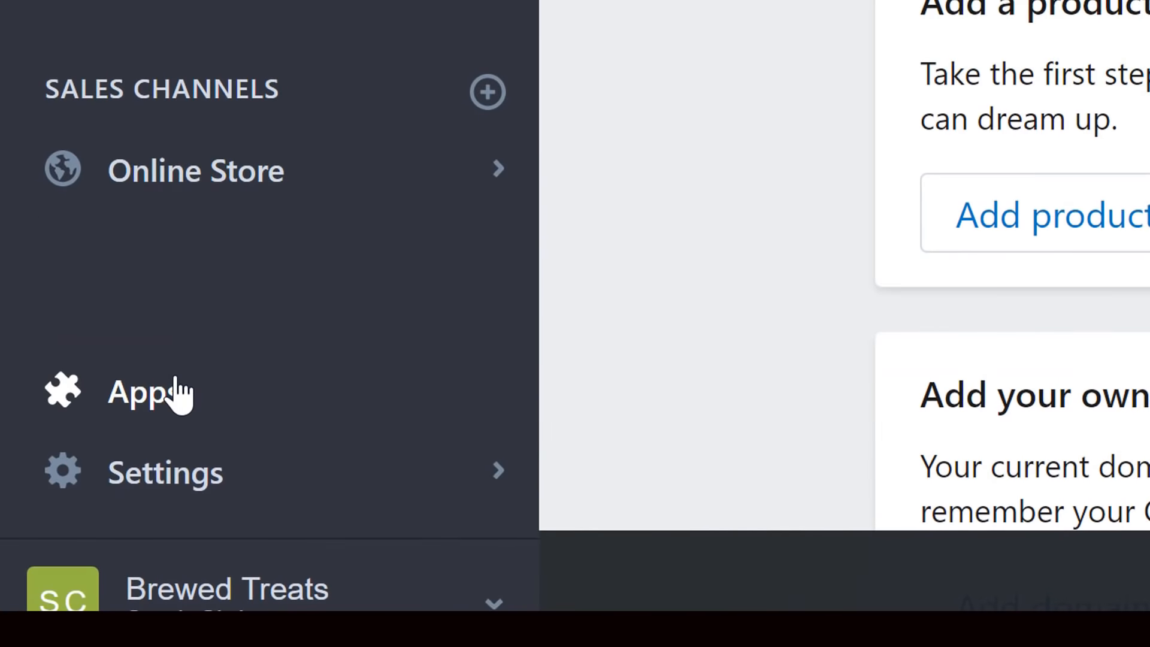
- Open the Oberlo listing in the App Store from the store's suggested apps
{"action": "left_click", "coordinate": [70, 502]}
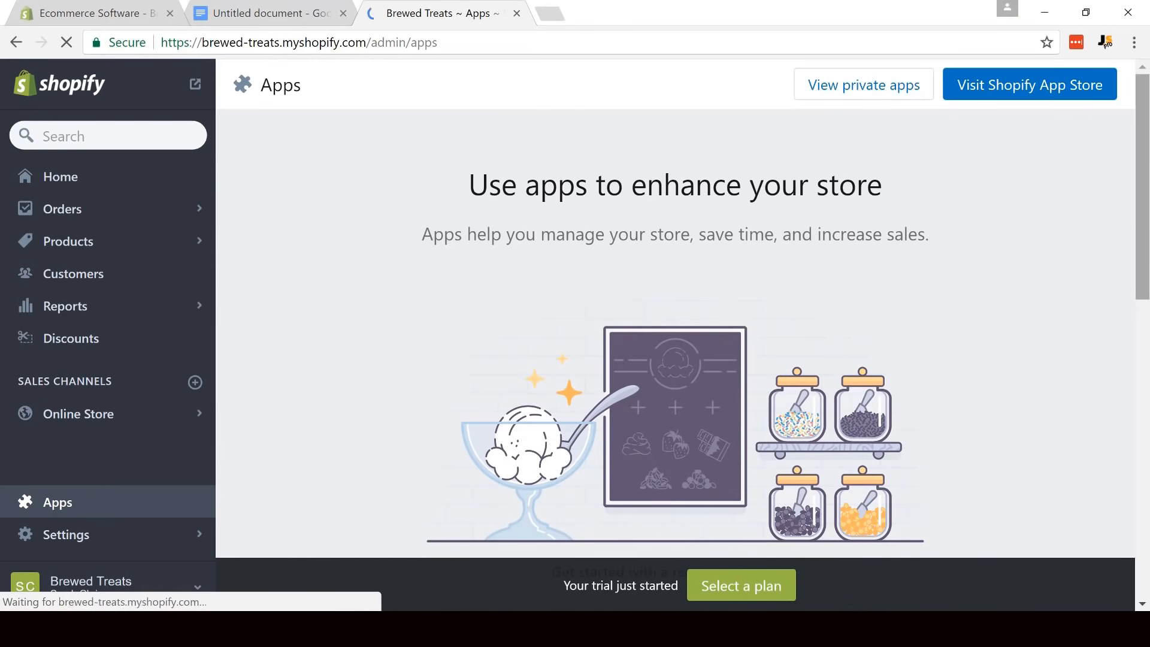
{"action": "scroll", "coordinate": [675, 329], "scroll_direction": "down", "scroll_amount": 5}
{"action": "scroll", "coordinate": [675, 329], "scroll_direction": "down", "scroll_amount": 4}
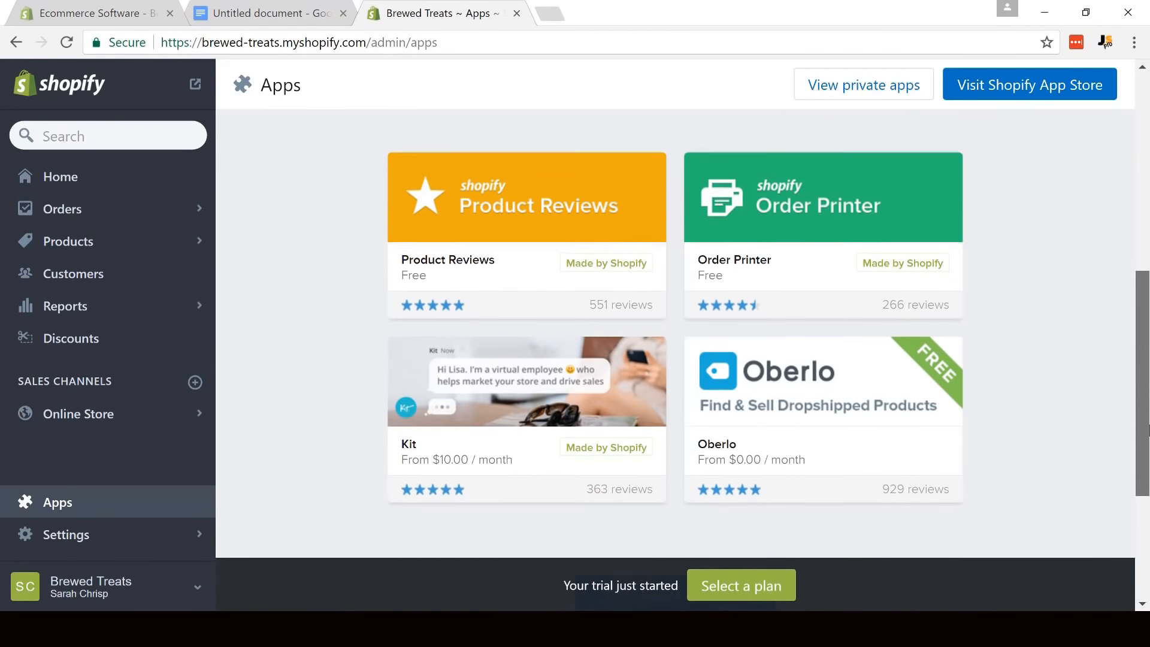
{"action": "left_click_drag", "start_coordinate": [1149, 448], "coordinate": [1147, 422]}
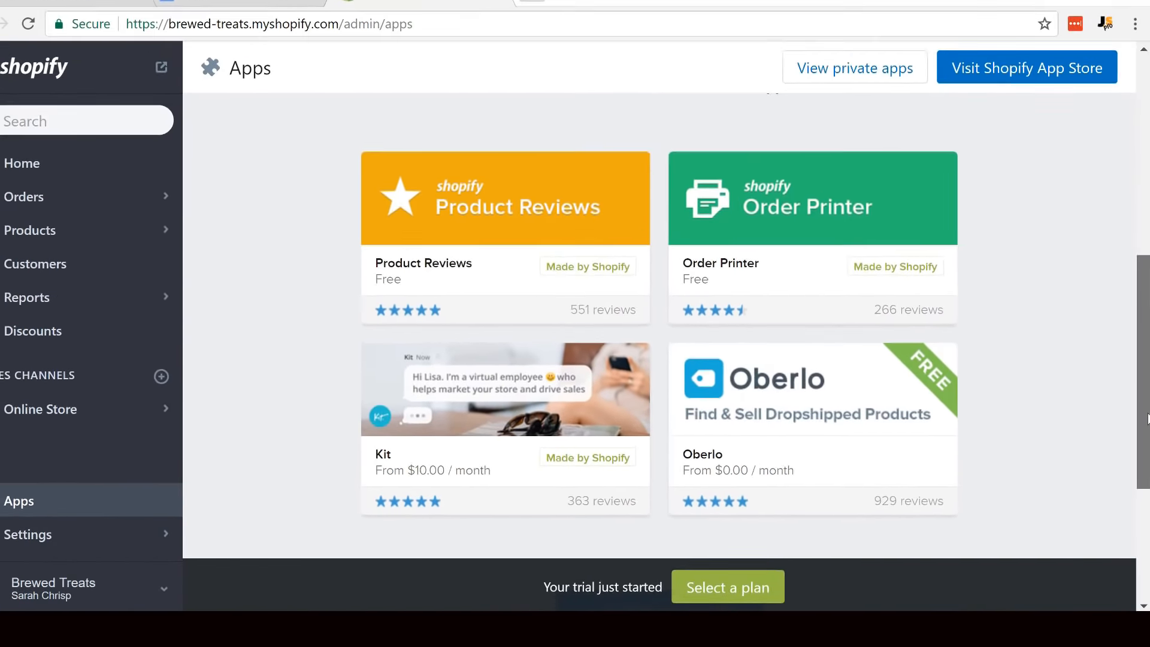
{"action": "mouse_move", "coordinate": [873, 420]}
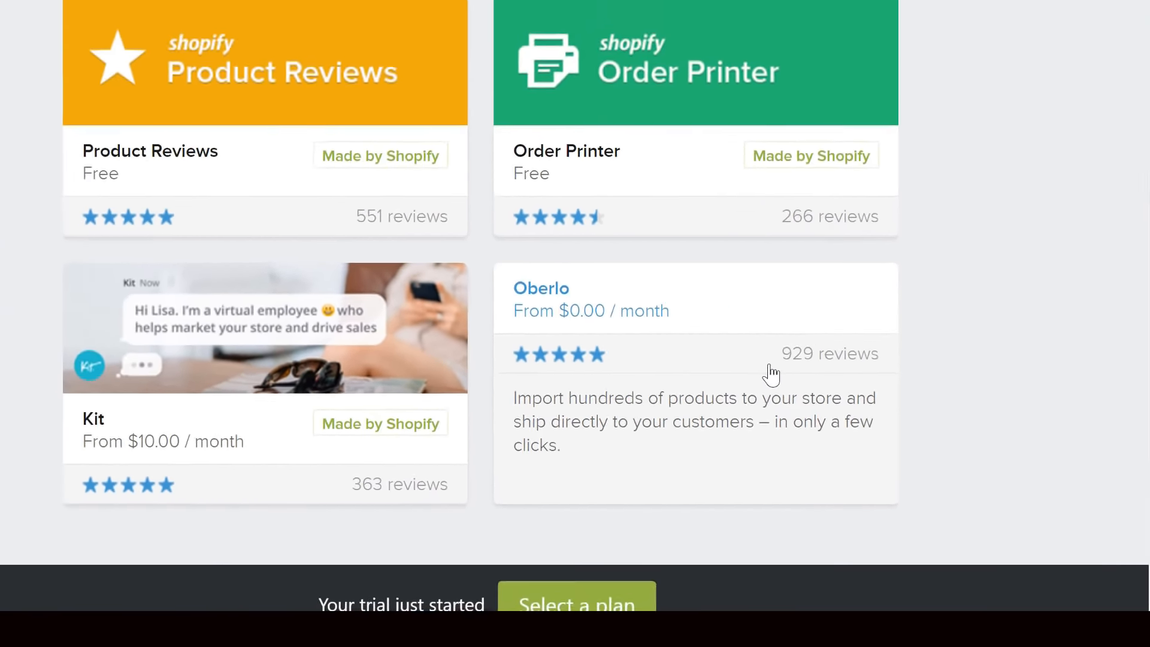
{"action": "left_click", "coordinate": [719, 352]}
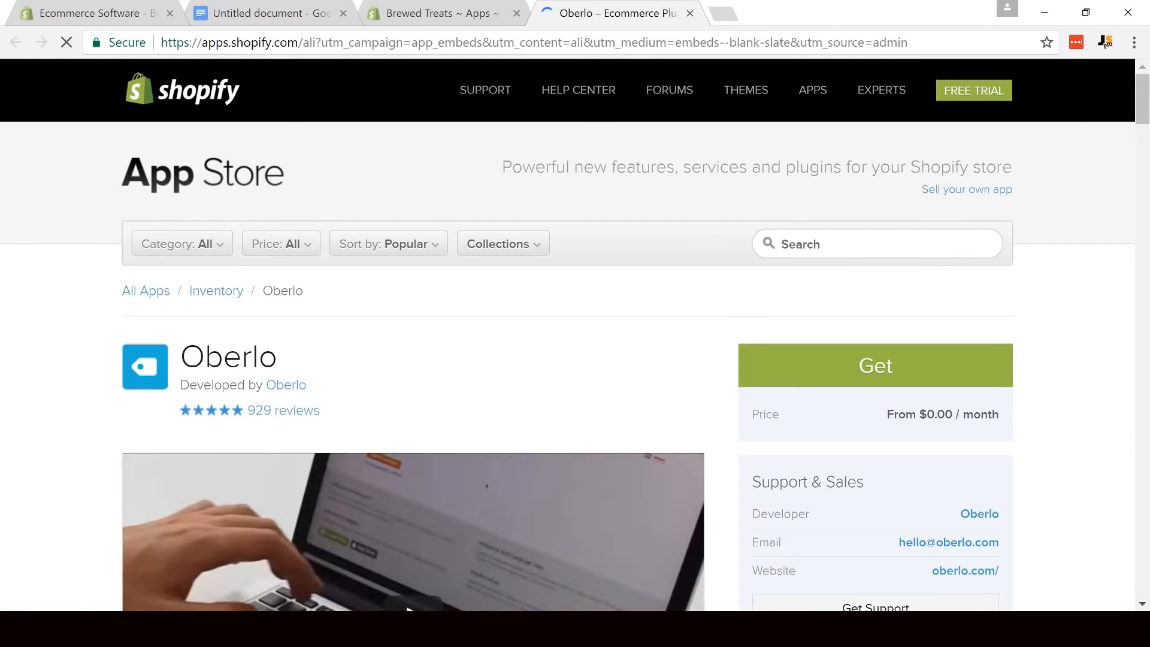
- Get Oberlo for the store URL brewed-treats.myshopify.com and install the app
{"action": "left_click", "coordinate": [919, 370]}
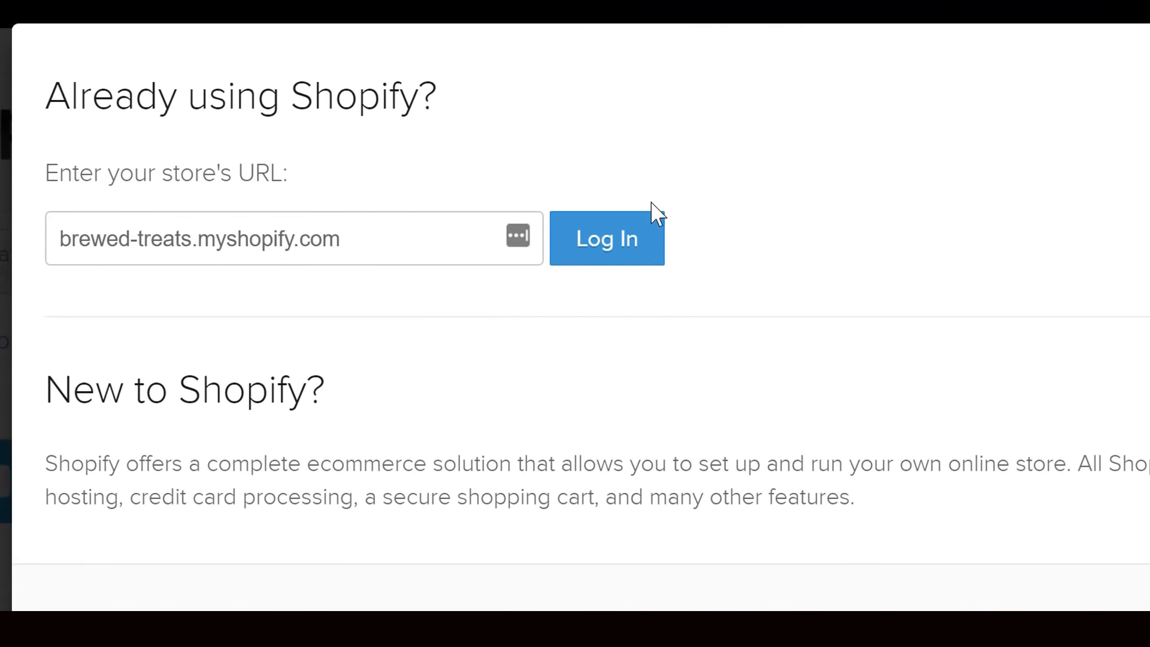
{"action": "left_click", "coordinate": [635, 232]}
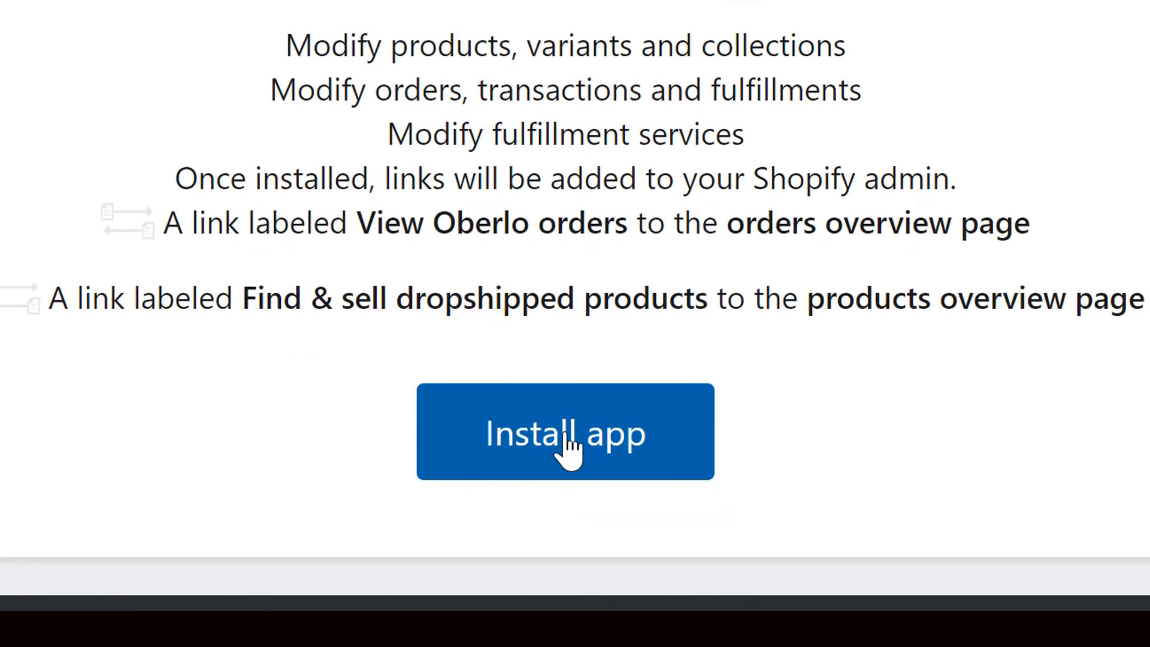
{"action": "left_click", "coordinate": [568, 447]}
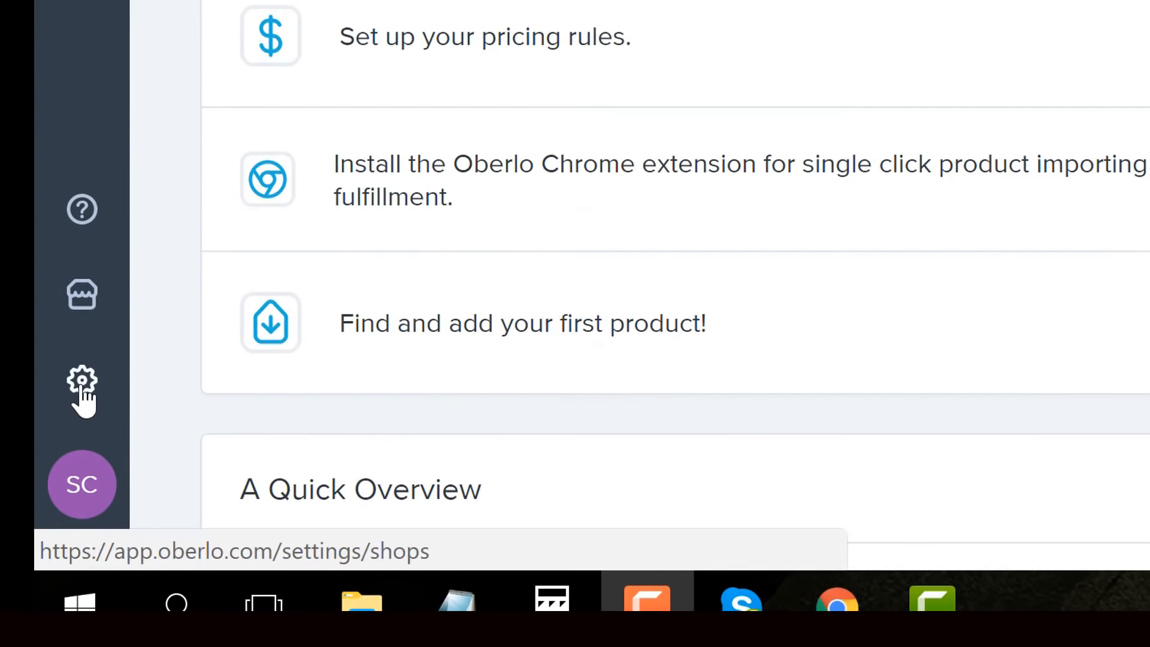
- Open the Auto Updates settings for the Brewed Treats shop in Oberlo
{"action": "left_click", "coordinate": [81, 386]}
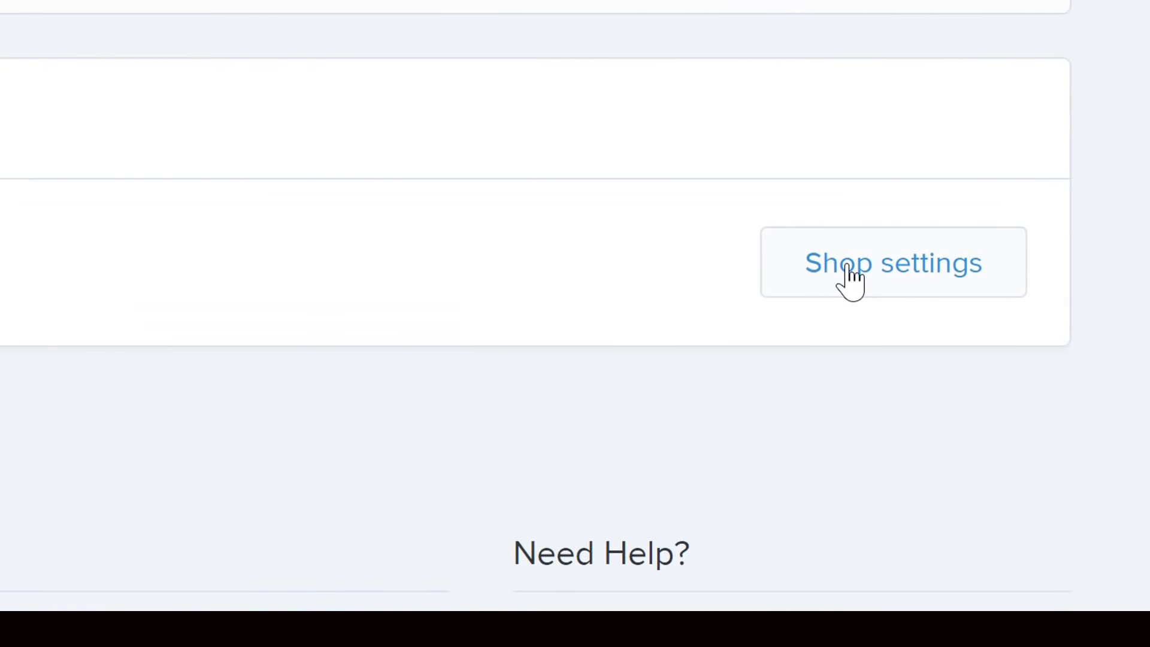
{"action": "left_click", "coordinate": [894, 262]}
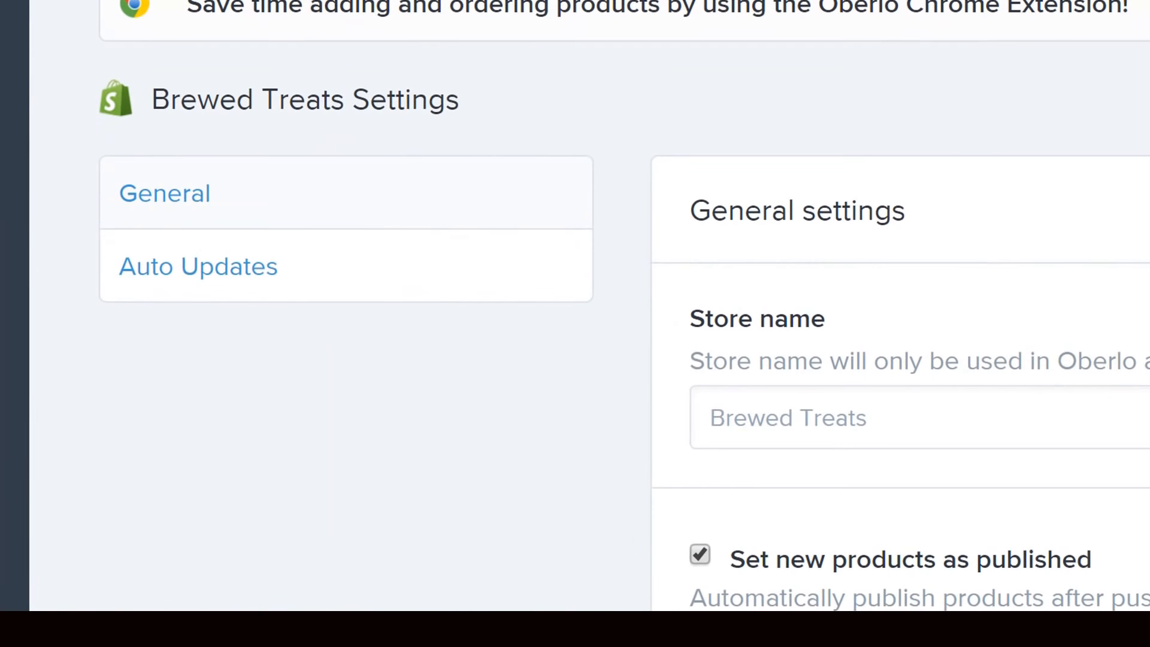
{"action": "left_click", "coordinate": [199, 267]}
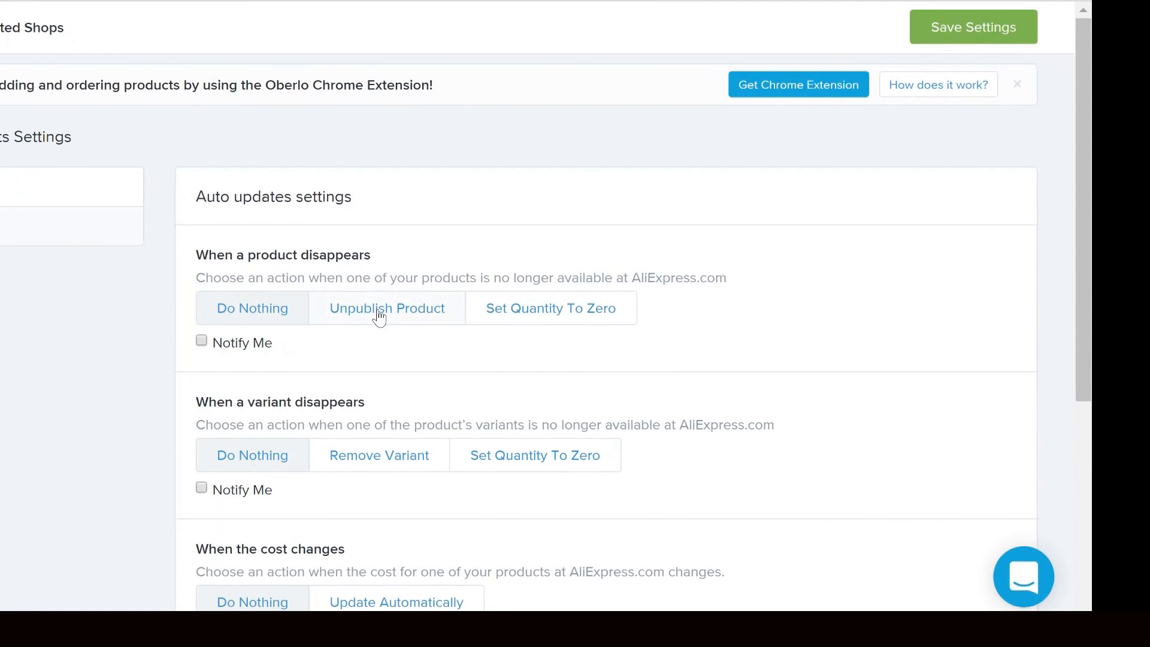
- Set disappearing products to Unpublish Product and disappearing variants to Remove Variant, with Notify Me enabled for both
{"action": "left_click", "coordinate": [379, 316]}
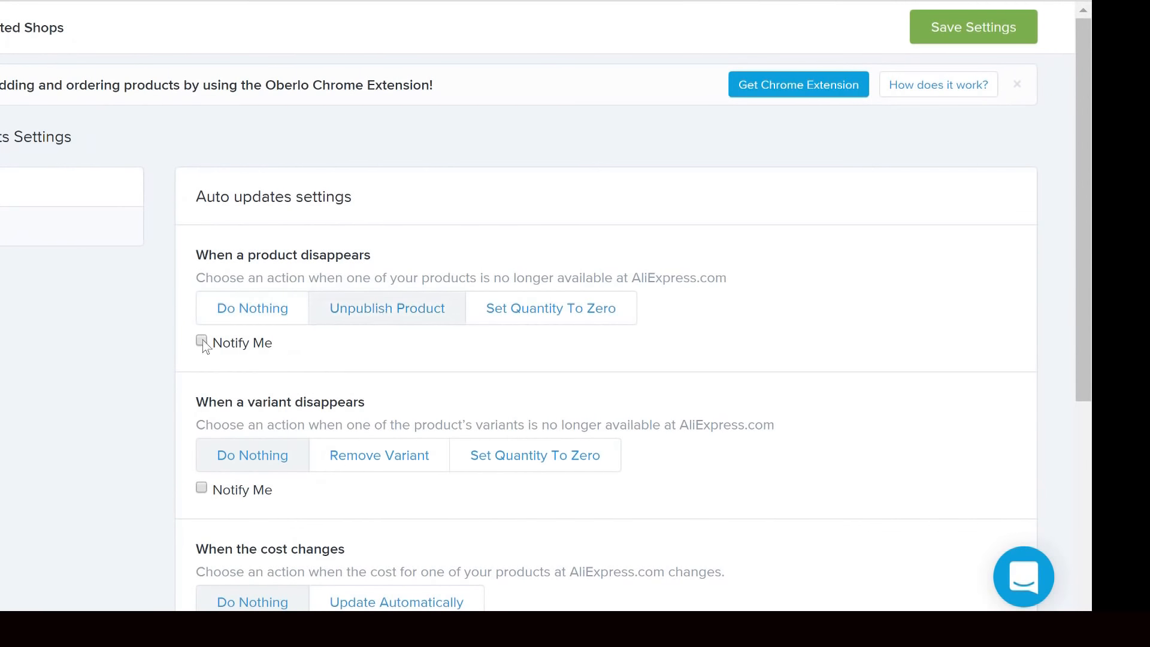
{"action": "left_click_drag", "start_coordinate": [1086, 152], "coordinate": [1092, 256]}
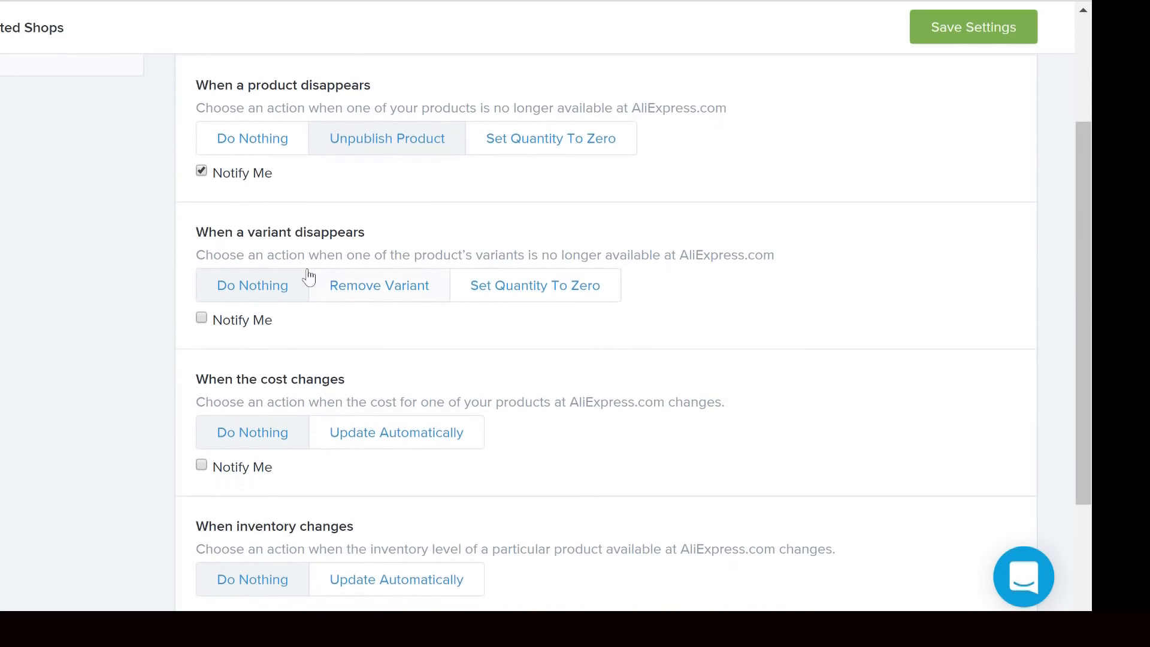
{"action": "left_click", "coordinate": [362, 294]}
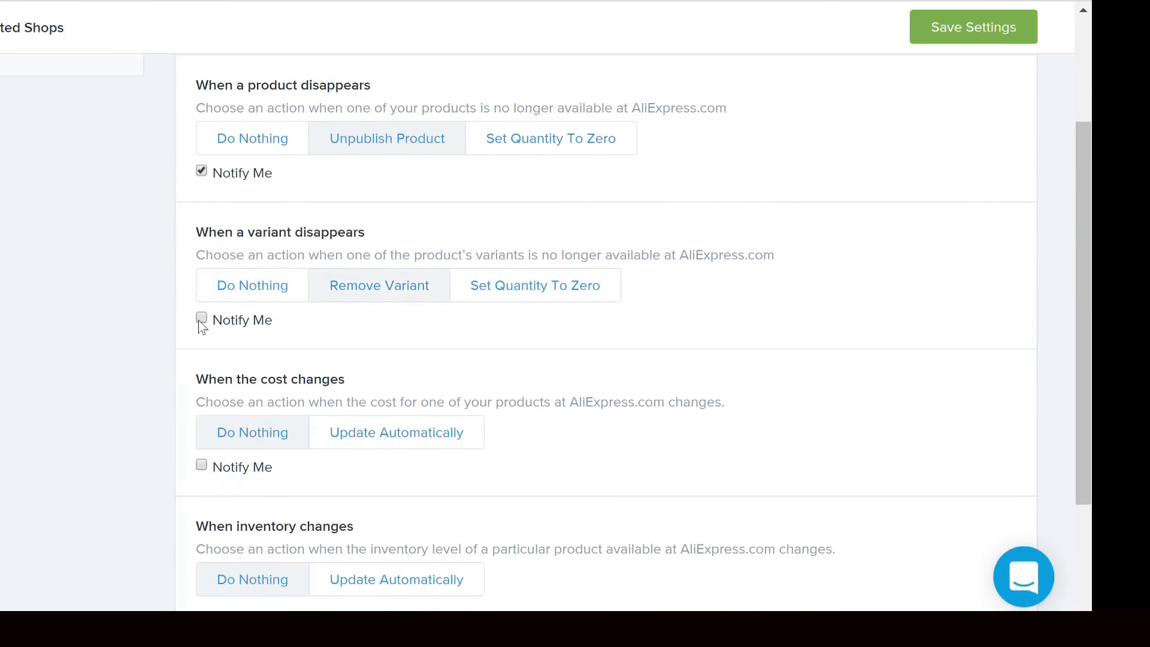
- Enable Notify Me for cost changes, set inventory changes to Update Automatically, and save the settings
{"action": "left_click_drag", "start_coordinate": [1090, 253], "coordinate": [1089, 315]}
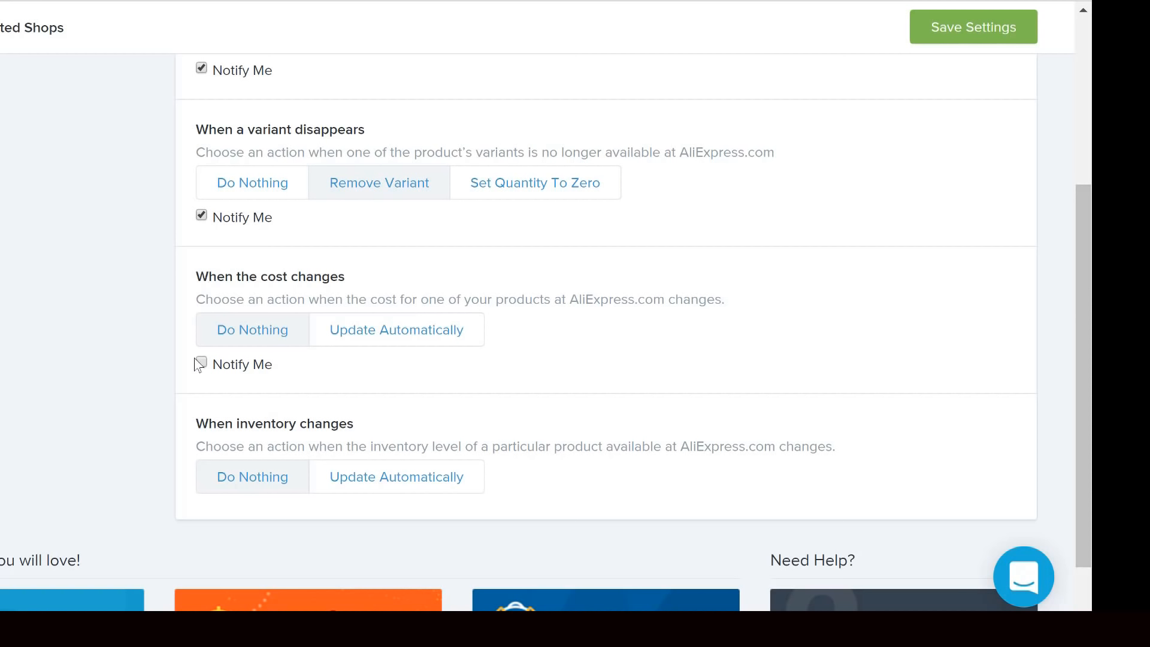
{"action": "left_click", "coordinate": [399, 485]}
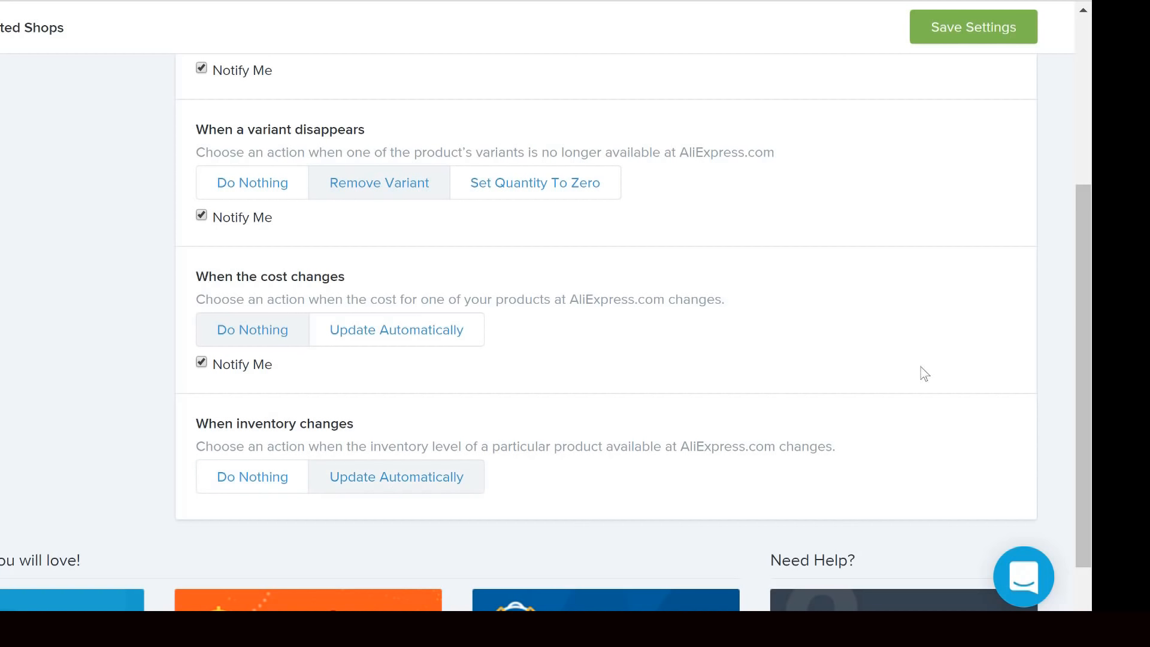
{"action": "left_click", "coordinate": [965, 36]}
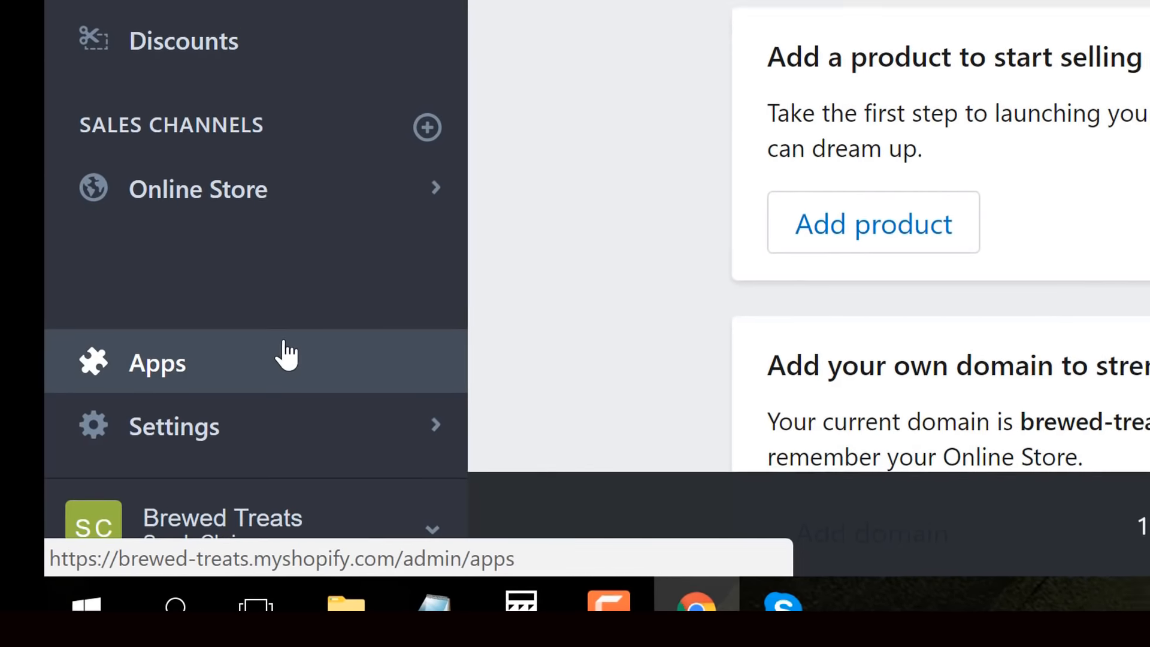
- Launch Oberlo from the store's installed apps and open its Search Products page
{"action": "left_click", "coordinate": [291, 353]}
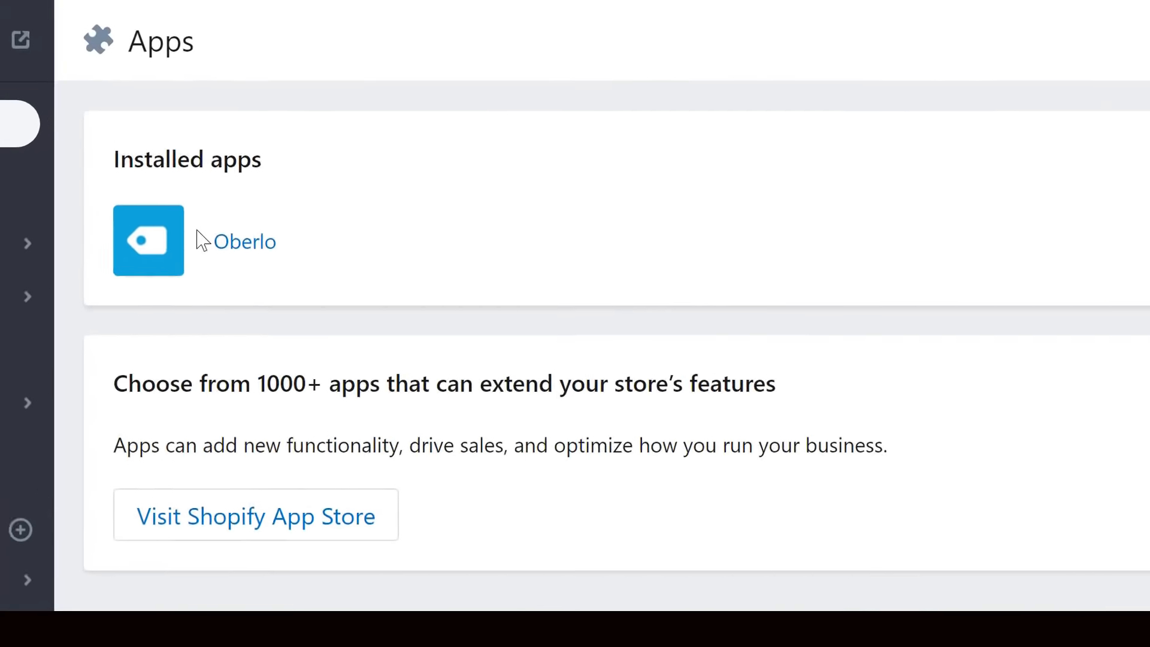
{"action": "left_click", "coordinate": [311, 212]}
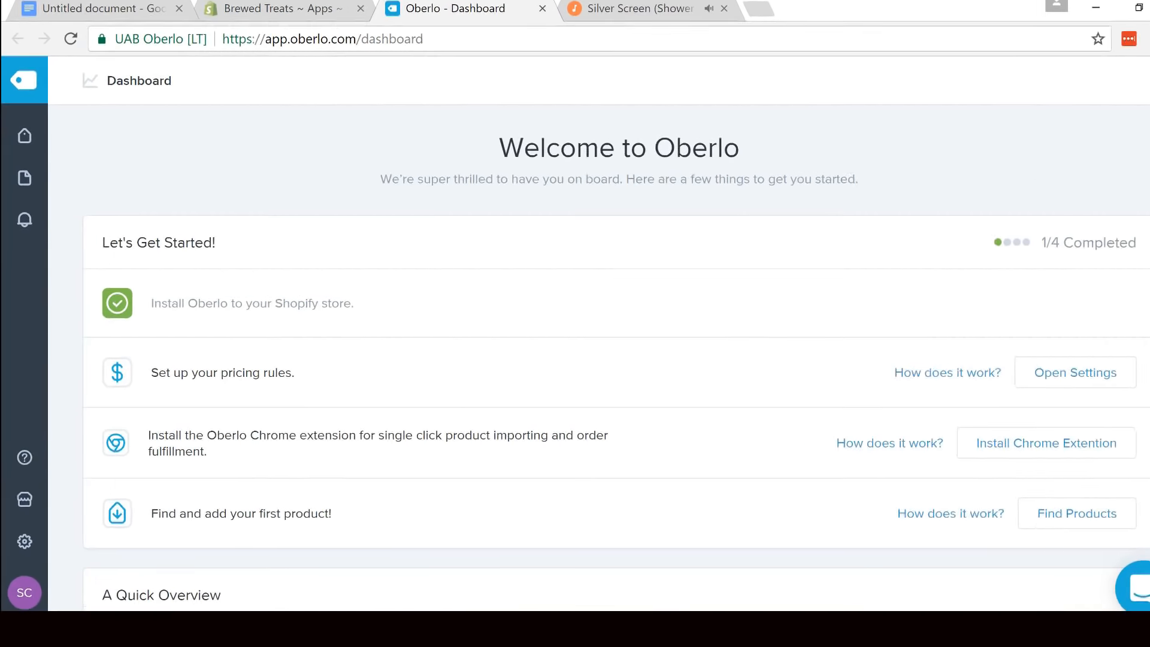
{"action": "mouse_move", "coordinate": [43, 136]}
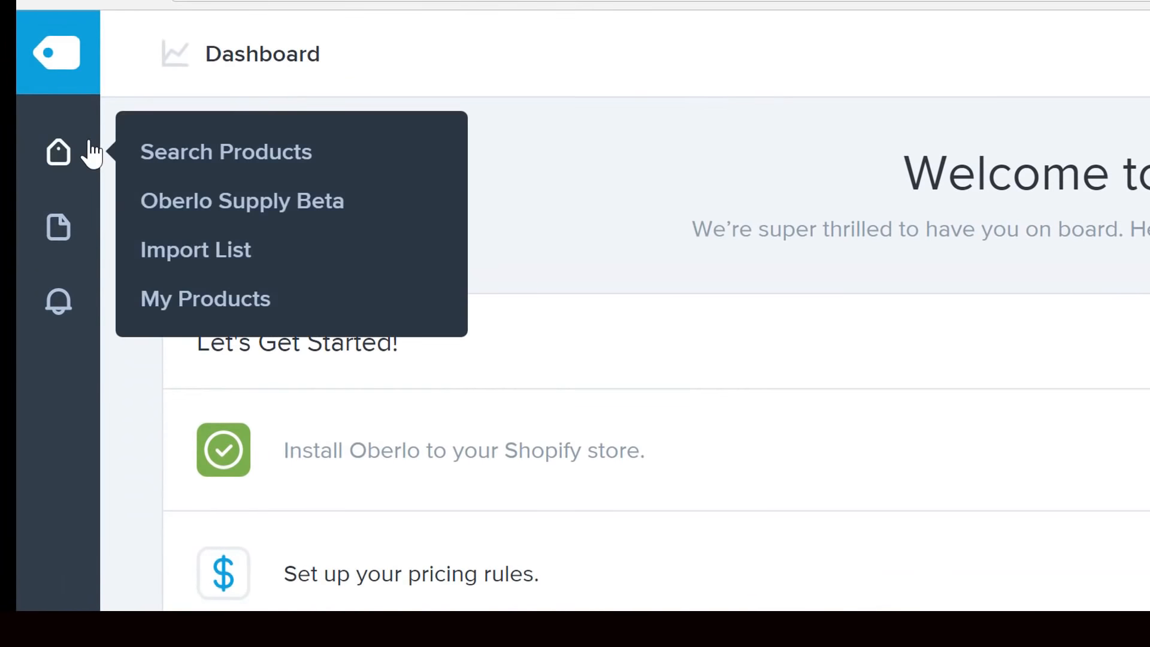
{"action": "left_click", "coordinate": [163, 155]}
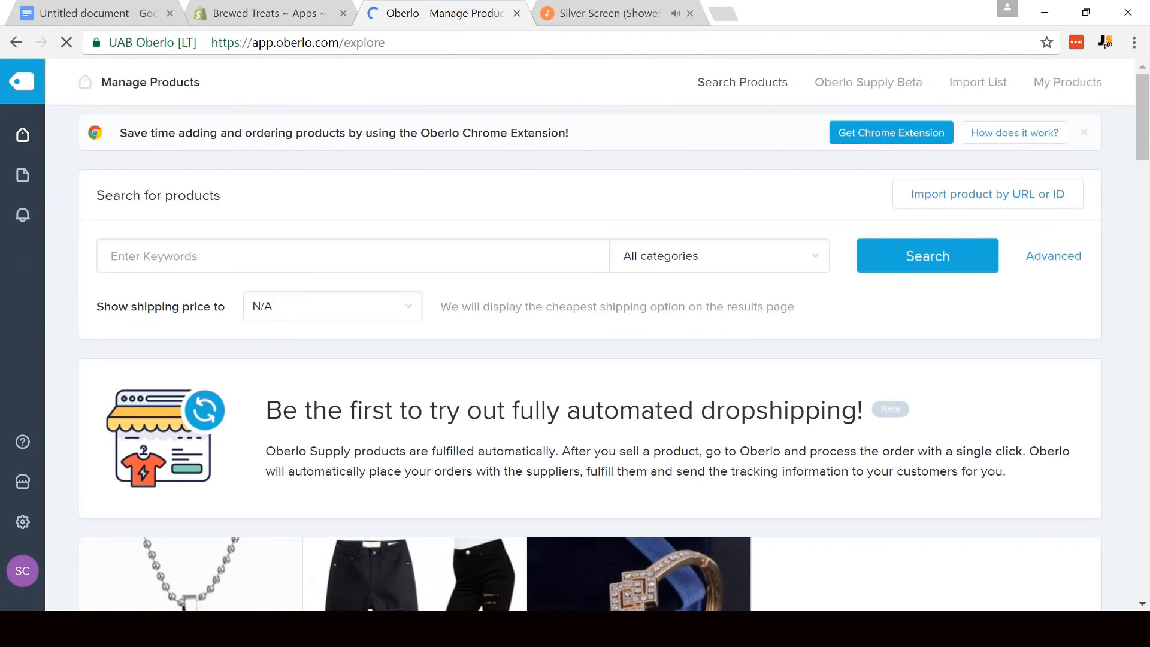
- Search Oberlo's products for "self stir mug" in all categories
{"action": "left_click", "coordinate": [268, 249]}
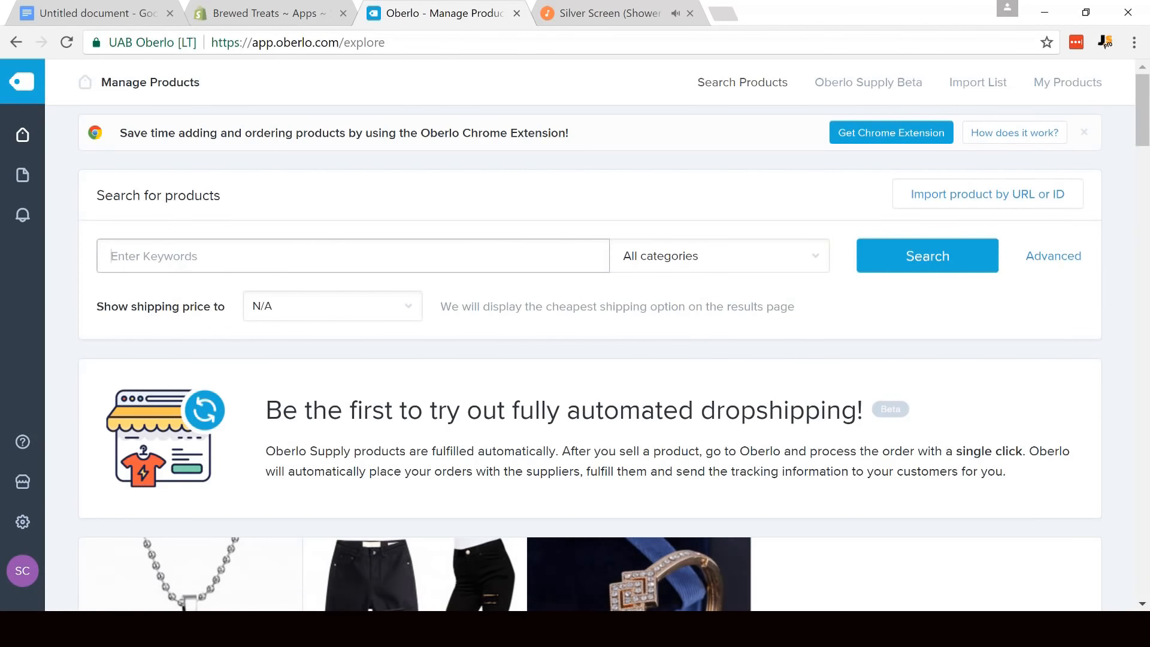
{"action": "type", "text": "self stir mug"}
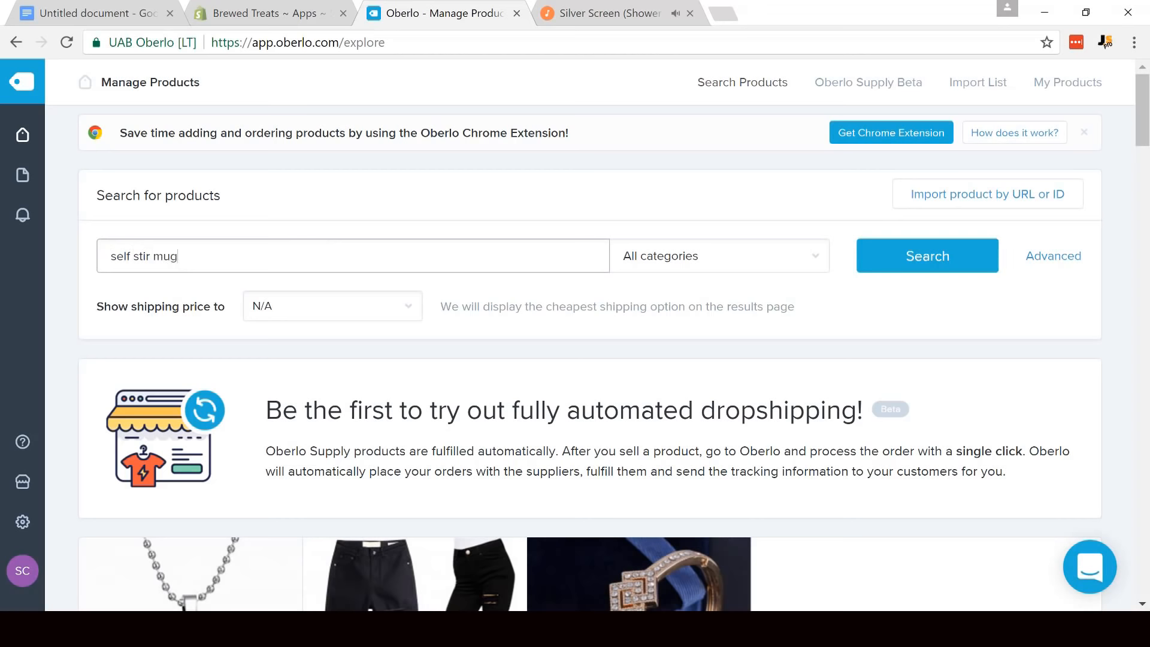
{"action": "left_click", "coordinate": [911, 256]}
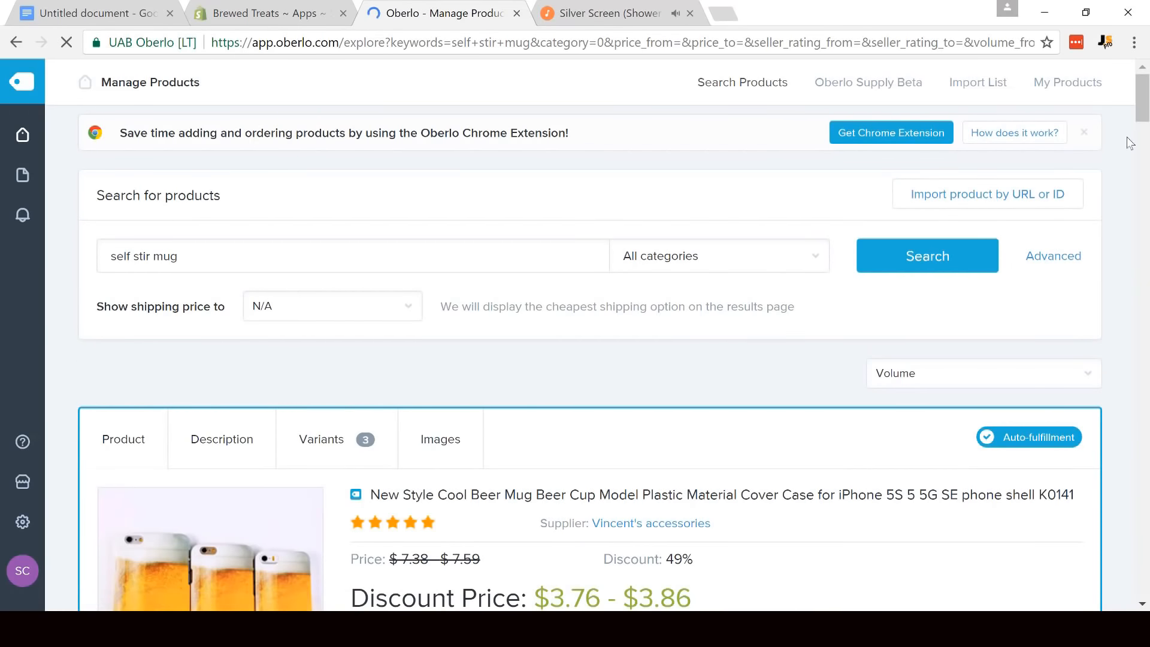
- Add the 400Ml Automatic Electric Lazy Self Stirring Mug to the import list
{"action": "scroll", "coordinate": [1145, 168], "scroll_direction": "down", "scroll_amount": 6}
{"action": "scroll", "coordinate": [1145, 146], "scroll_direction": "down", "scroll_amount": 1}
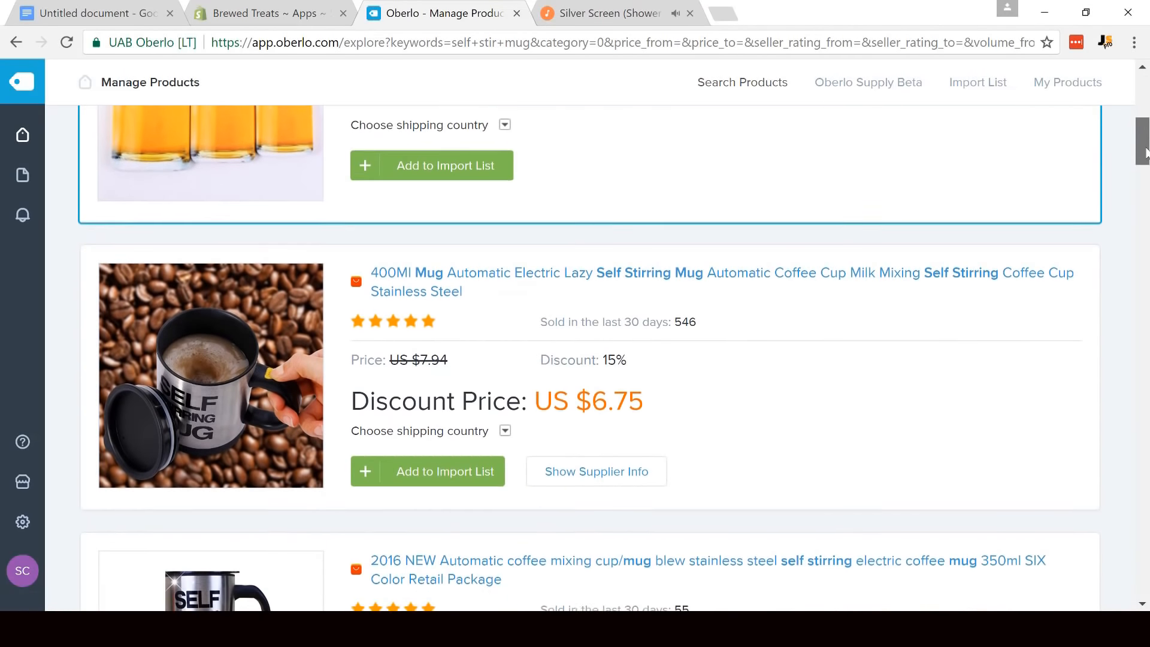
{"action": "scroll", "coordinate": [665, 295], "scroll_direction": "down", "scroll_amount": 3}
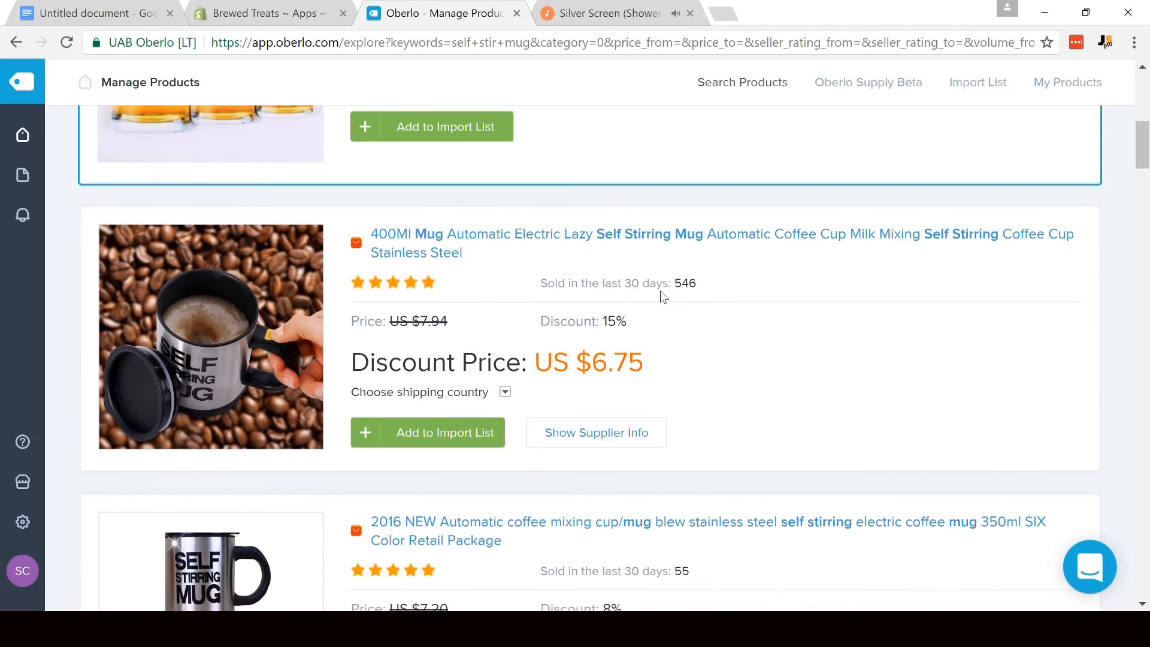
{"action": "scroll", "coordinate": [406, 210], "scroll_direction": "up", "scroll_amount": 3}
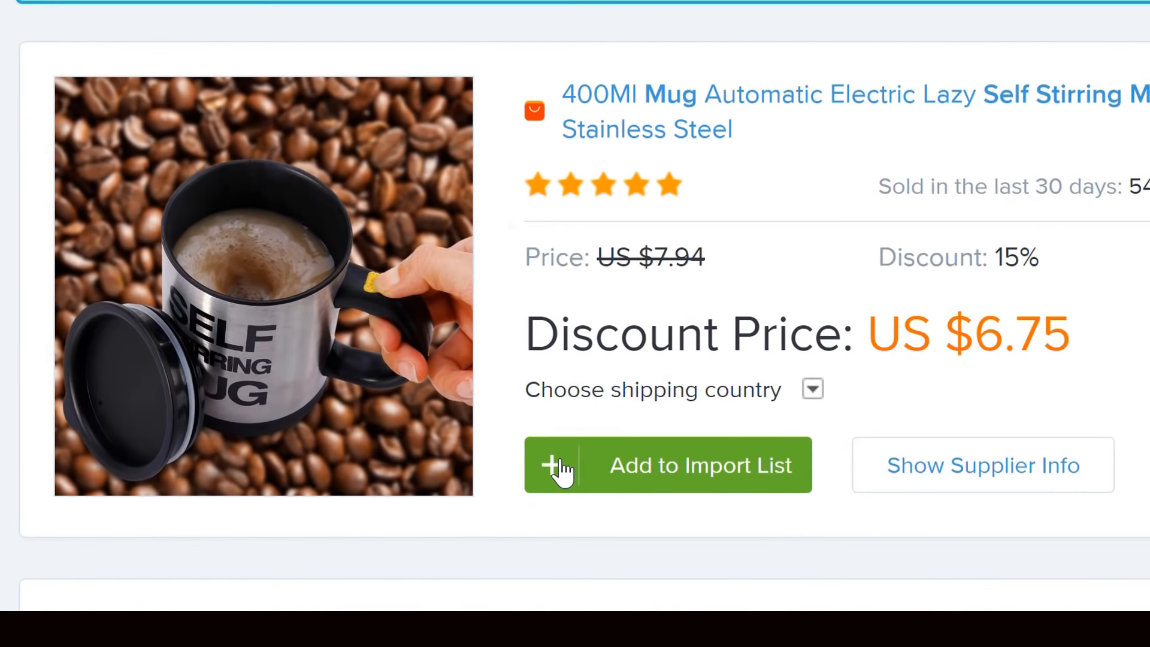
{"action": "left_click", "coordinate": [560, 457]}
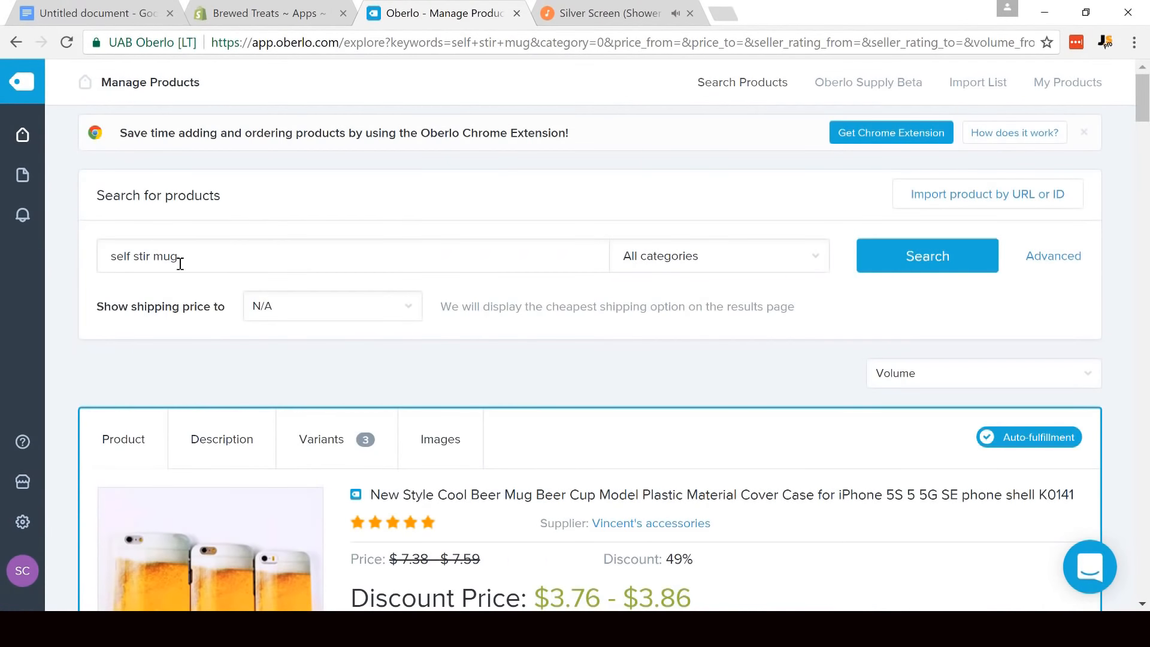
- Replace the product search keywords with "travel lens mug" and run the search
{"action": "left_click_drag", "start_coordinate": [223, 260], "coordinate": [88, 249]}
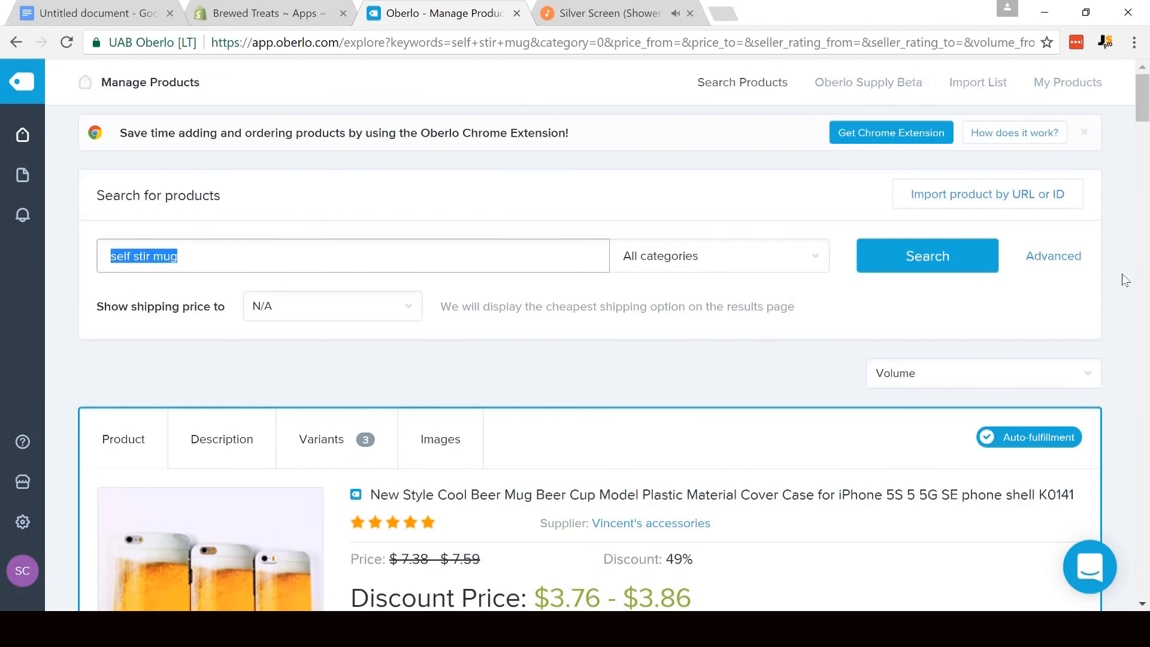
{"action": "type", "text": "trav"}
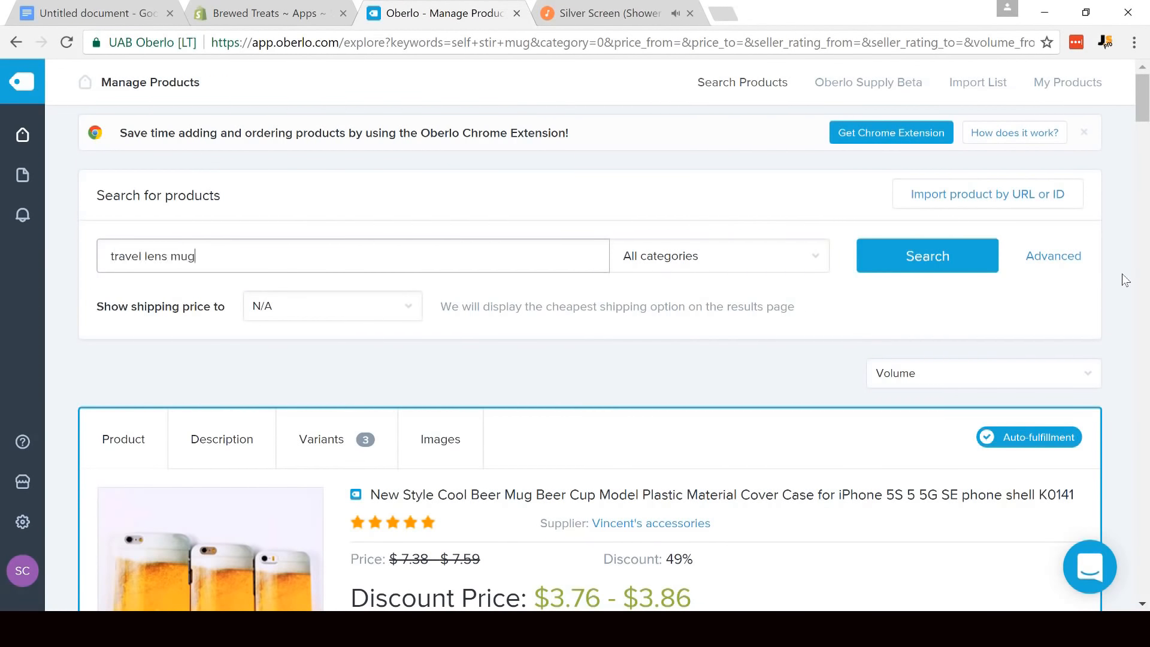
{"action": "left_click", "coordinate": [915, 246]}
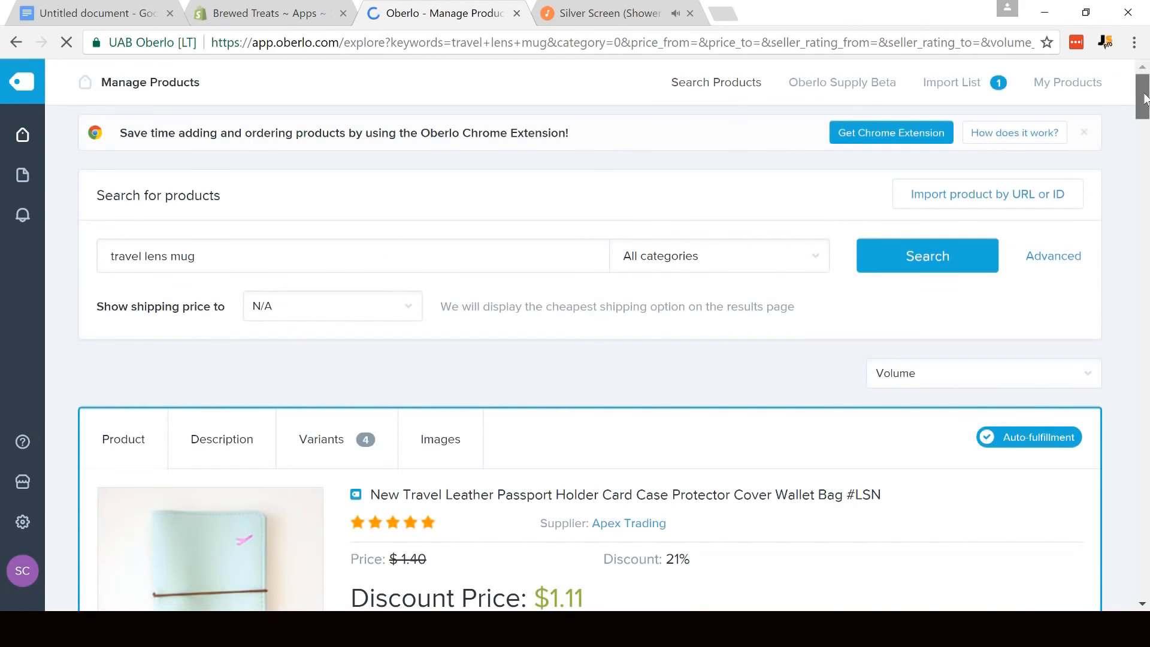
- Add the Camera Lens Shape Cup Coffee Tea Travel Mug to the import list and open that list
{"action": "left_click_drag", "start_coordinate": [1144, 99], "coordinate": [1145, 146]}
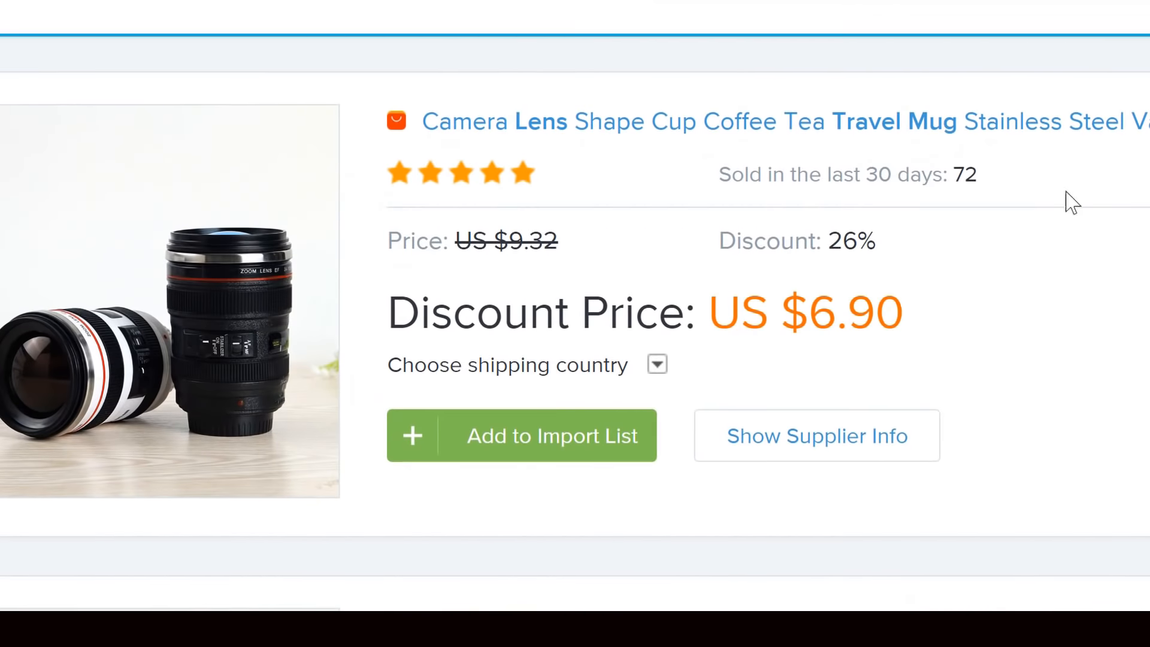
{"action": "left_click", "coordinate": [580, 442]}
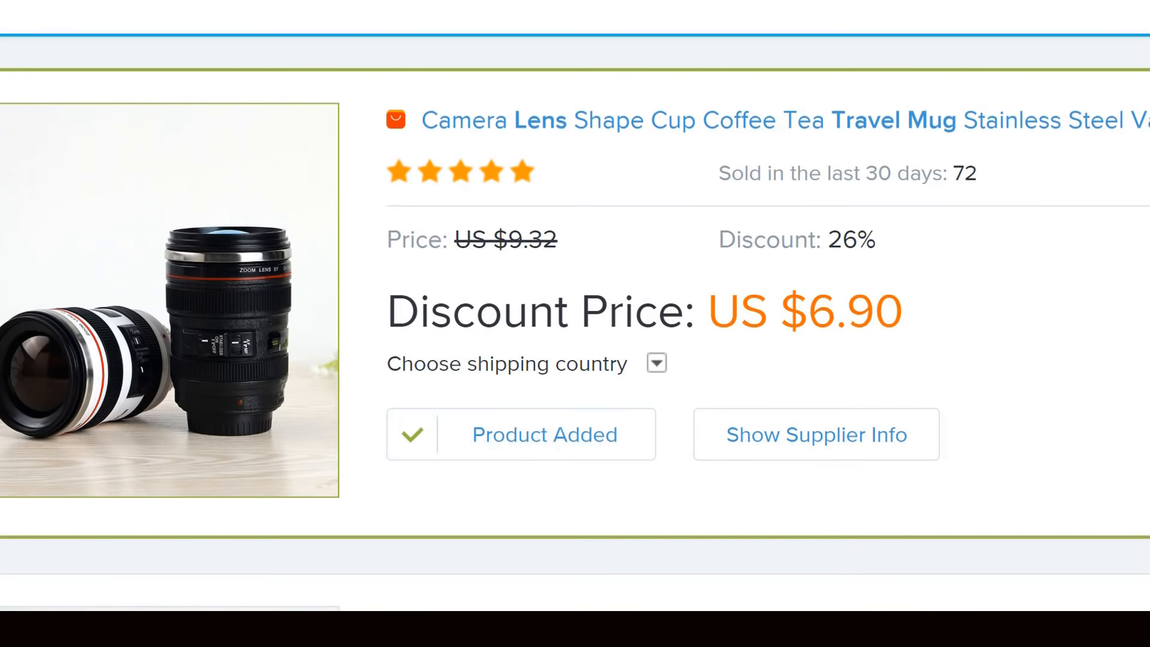
{"action": "left_click_drag", "start_coordinate": [1143, 173], "coordinate": [1143, 102]}
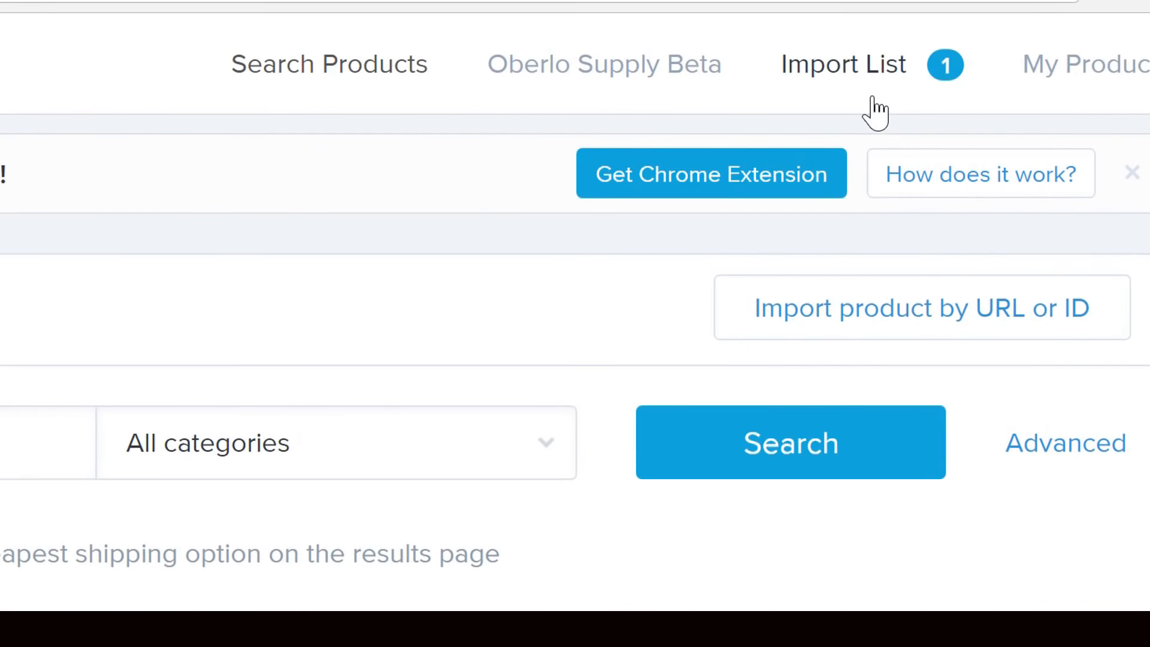
{"action": "left_click", "coordinate": [873, 98]}
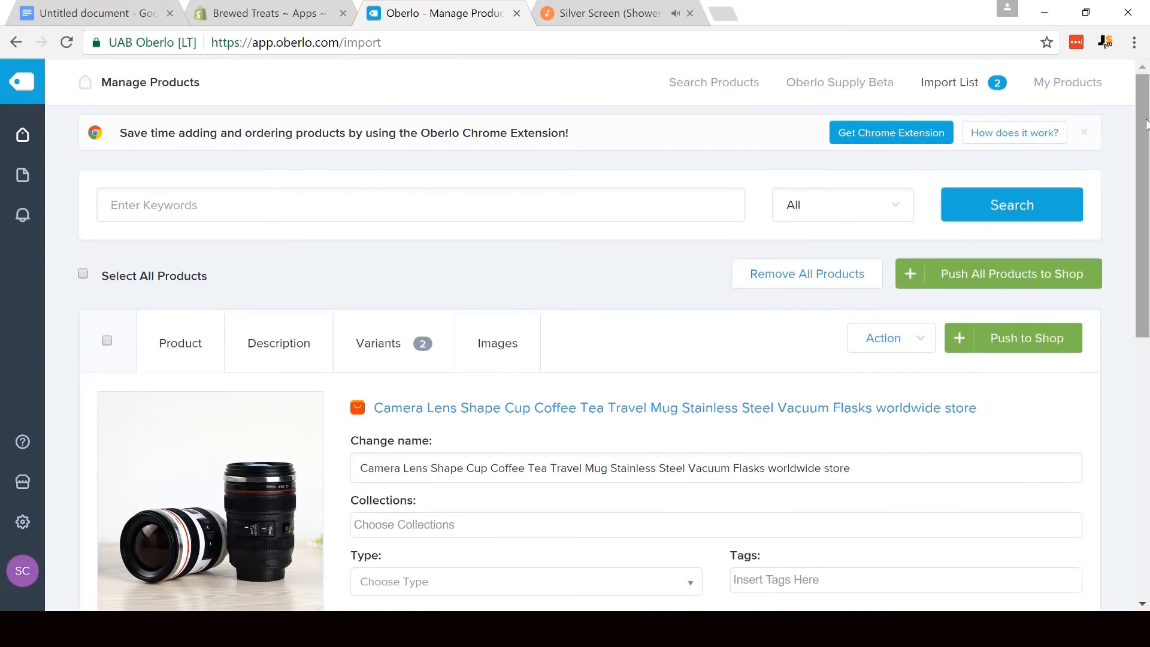
- Rename the camera lens mug as "Travel Lens Coffee Mug" using the title in the Notepad notes and assign it to the Home page collection
{"action": "left_click_drag", "start_coordinate": [1146, 124], "coordinate": [1146, 185]}
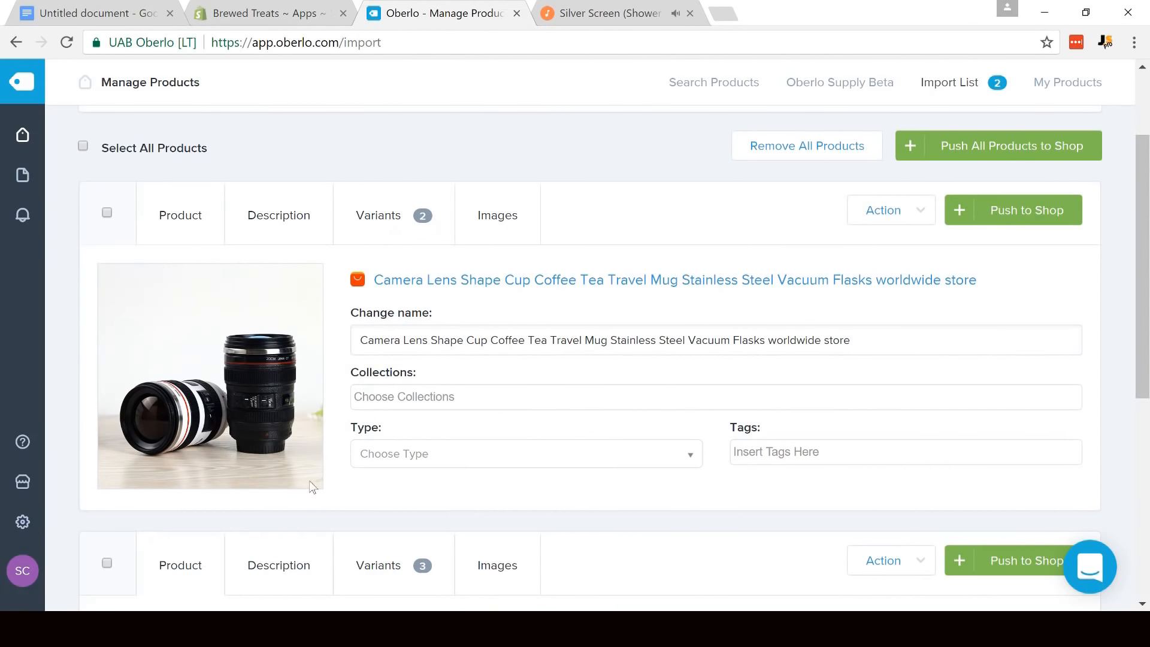
{"action": "left_click", "coordinate": [201, 629]}
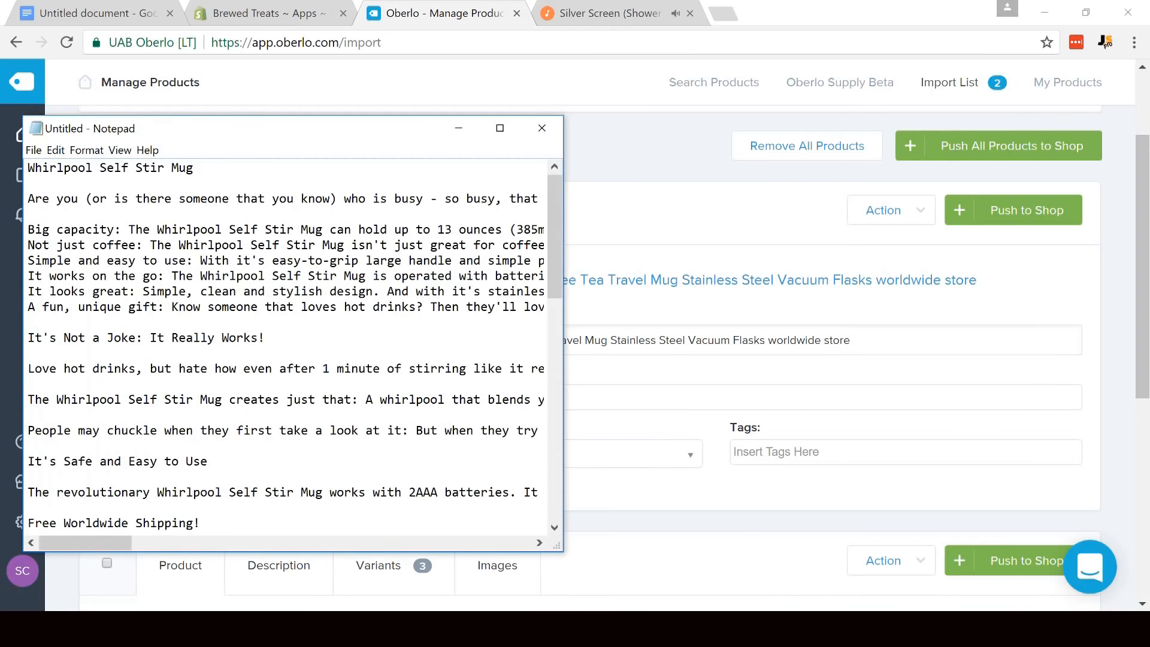
{"action": "scroll", "coordinate": [185, 221], "scroll_direction": "down", "scroll_amount": 9}
{"action": "left_click_drag", "start_coordinate": [199, 203], "coordinate": [38, 194]}
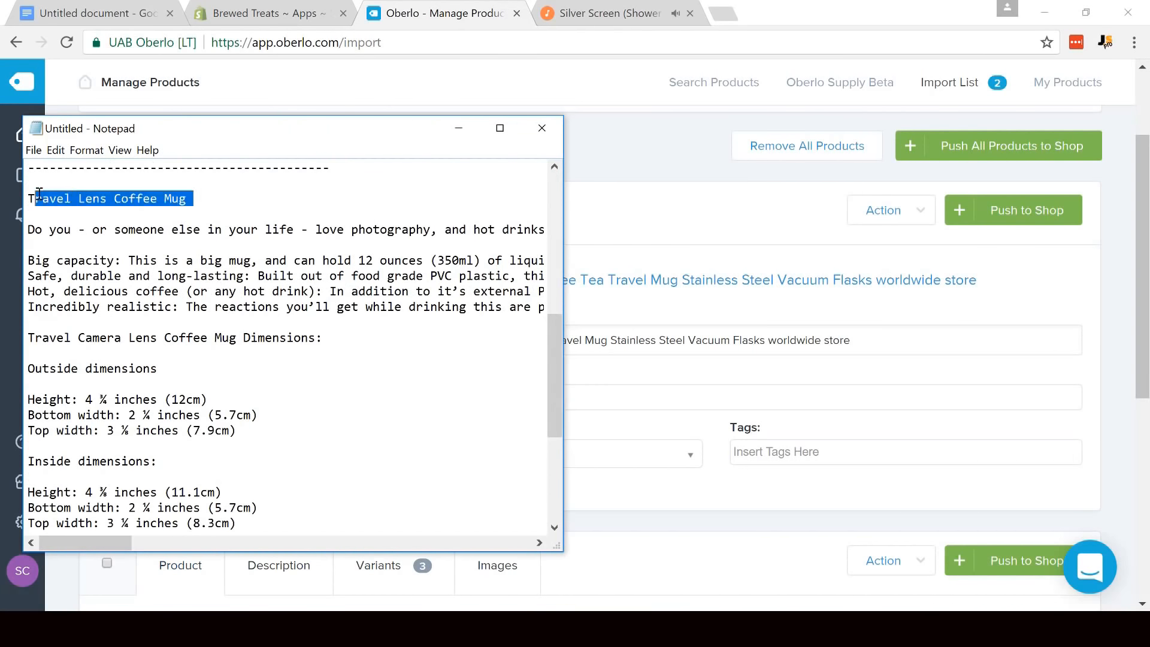
{"action": "left_click", "coordinate": [628, 265]}
{"action": "left_click", "coordinate": [587, 344]}
{"action": "key", "text": "ctrl+a"}
{"action": "key", "text": "BackSpace"}
{"action": "type", "text": "Travel Lens Coffee Mug"}
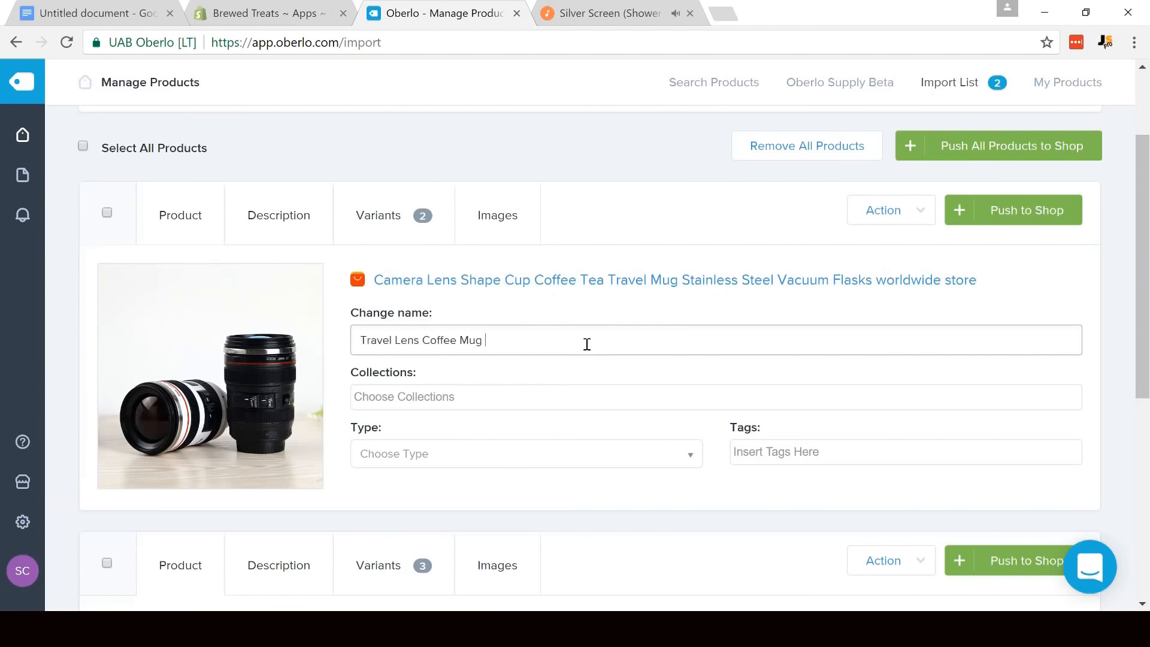
{"action": "left_click", "coordinate": [611, 367]}
{"action": "left_click", "coordinate": [503, 398]}
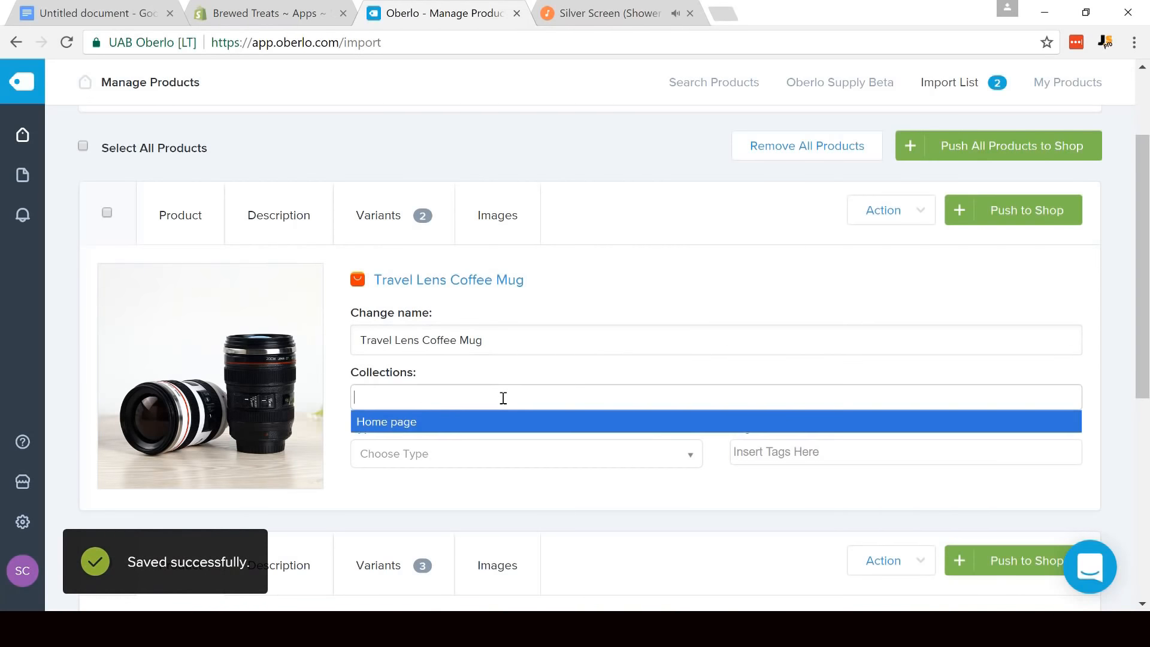
{"action": "left_click", "coordinate": [396, 419]}
- Rename the self stirring mug as "Whirlpool Self Stir Mug" using the title in the Notepad notes and assign it to the Home page collection
{"action": "left_click_drag", "start_coordinate": [1141, 287], "coordinate": [1139, 460]}
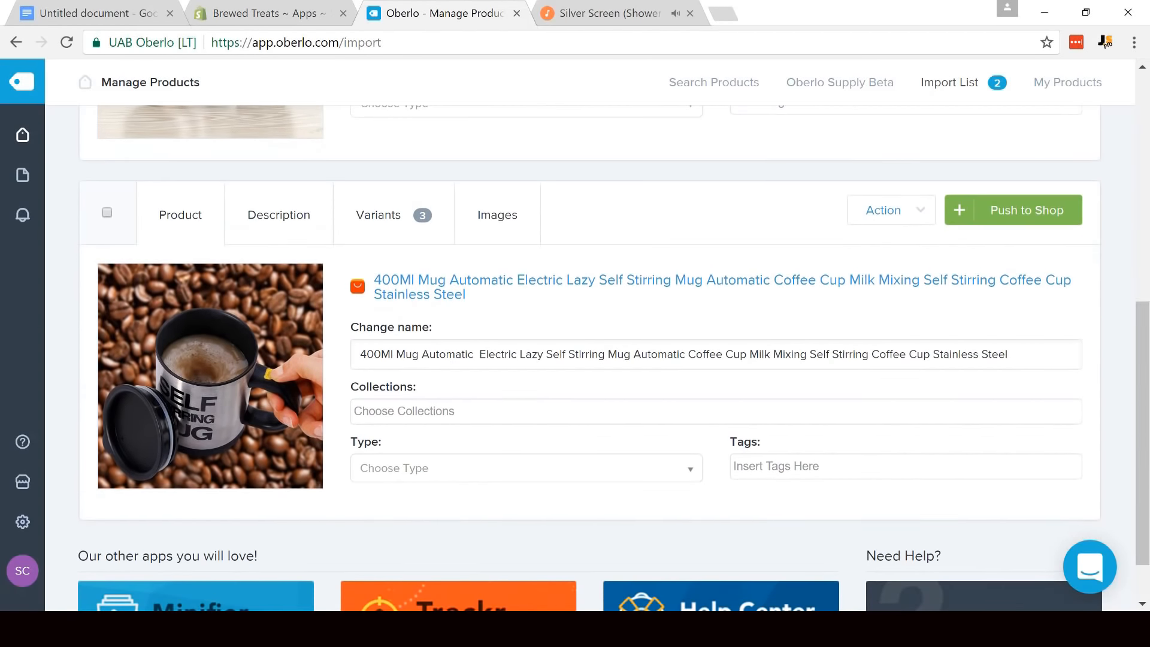
{"action": "key", "text": "alt+Tab"}
{"action": "left_click", "coordinate": [197, 383]}
{"action": "scroll", "coordinate": [195, 384], "scroll_direction": "up", "scroll_amount": 9}
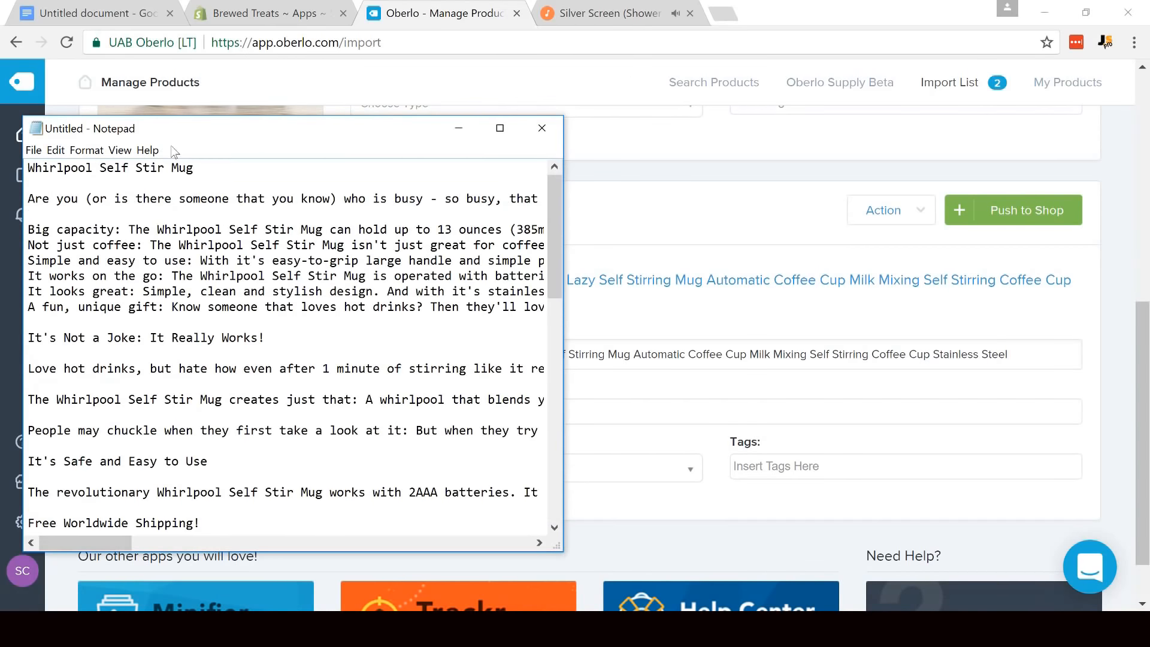
{"action": "left_click_drag", "start_coordinate": [144, 174], "coordinate": [4, 169]}
{"action": "key", "text": "ctrl+c"}
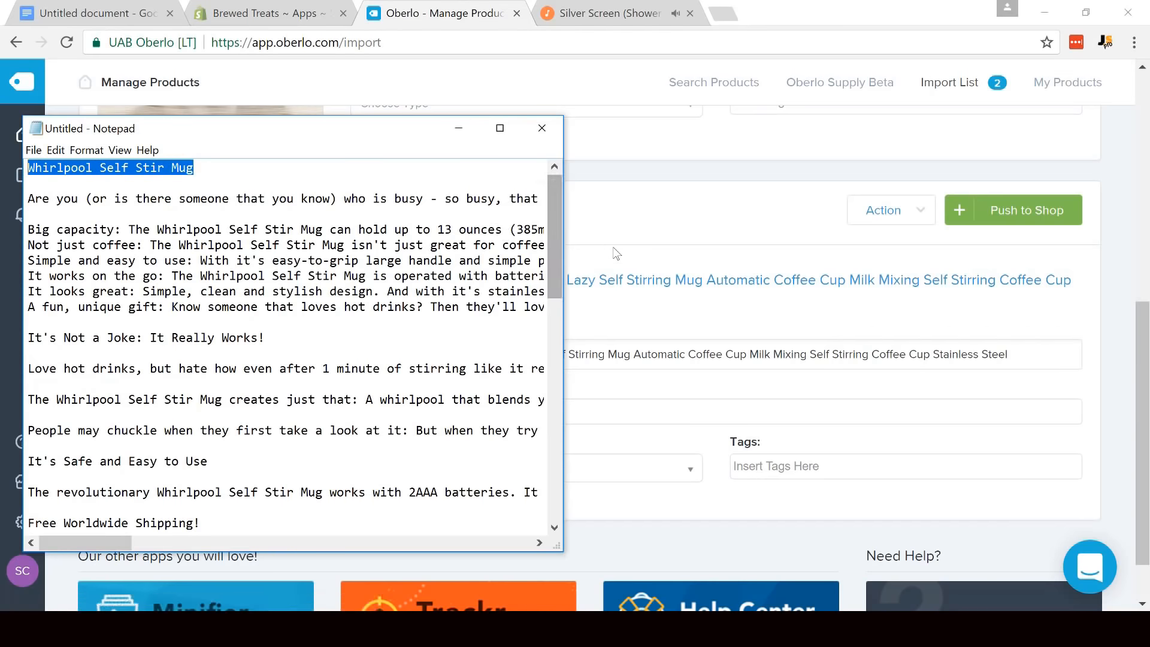
{"action": "key", "text": "alt+Tab"}
{"action": "left_click_drag", "start_coordinate": [1143, 242], "coordinate": [1145, 422]}
{"action": "left_click", "coordinate": [513, 299]}
{"action": "key", "text": "ctrl+a"}
{"action": "key", "text": "ctrl+v"}
{"action": "left_click", "coordinate": [455, 352]}
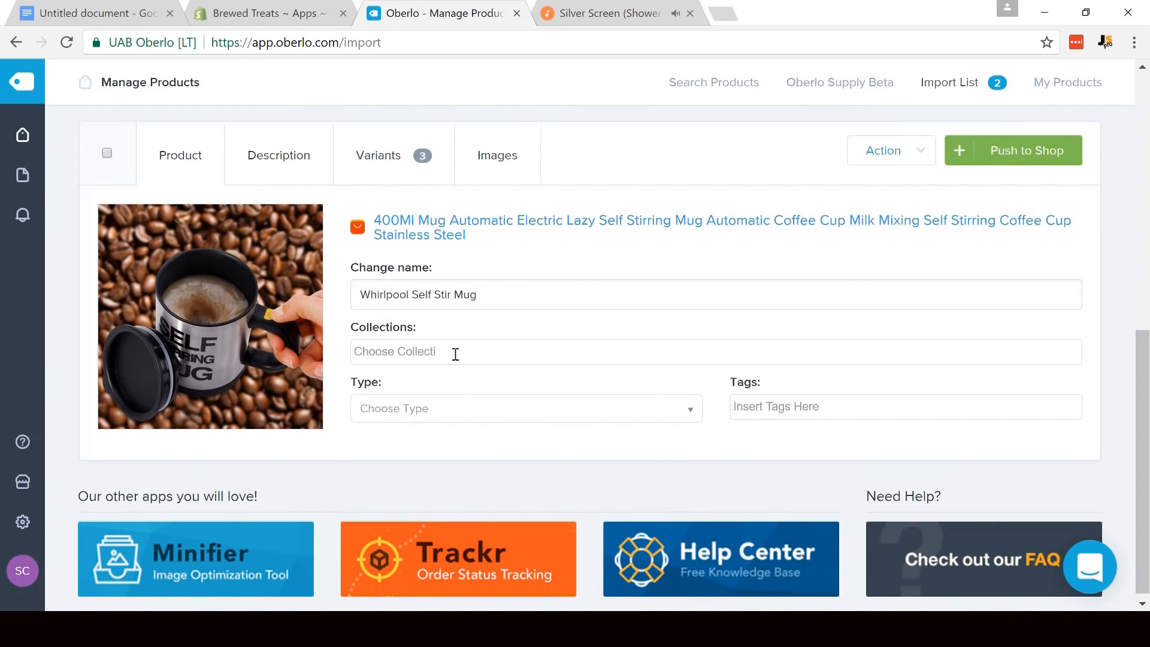
{"action": "left_click", "coordinate": [405, 372]}
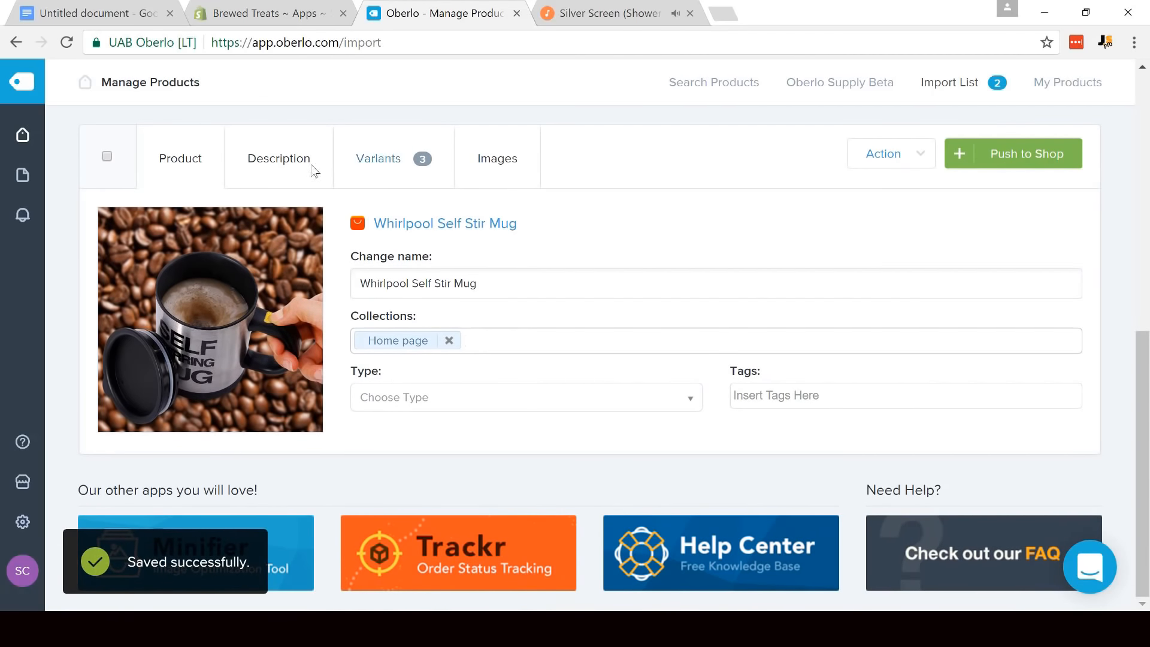
- Replace the Whirlpool Self Stir Mug's supplier description with the product text copied from the Notepad notes
{"action": "left_click", "coordinate": [266, 159]}
{"action": "left_click_drag", "start_coordinate": [1142, 238], "coordinate": [1143, 326]}
{"action": "key", "text": "alt+Tab"}
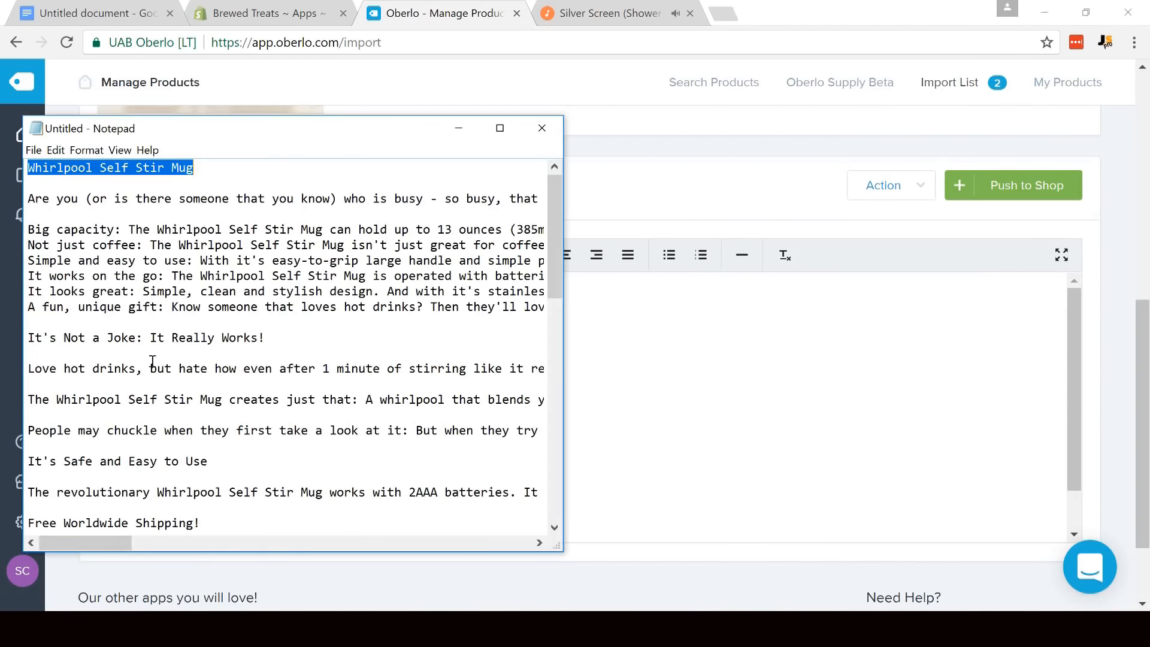
{"action": "left_click_drag", "start_coordinate": [30, 204], "coordinate": [615, 420]}
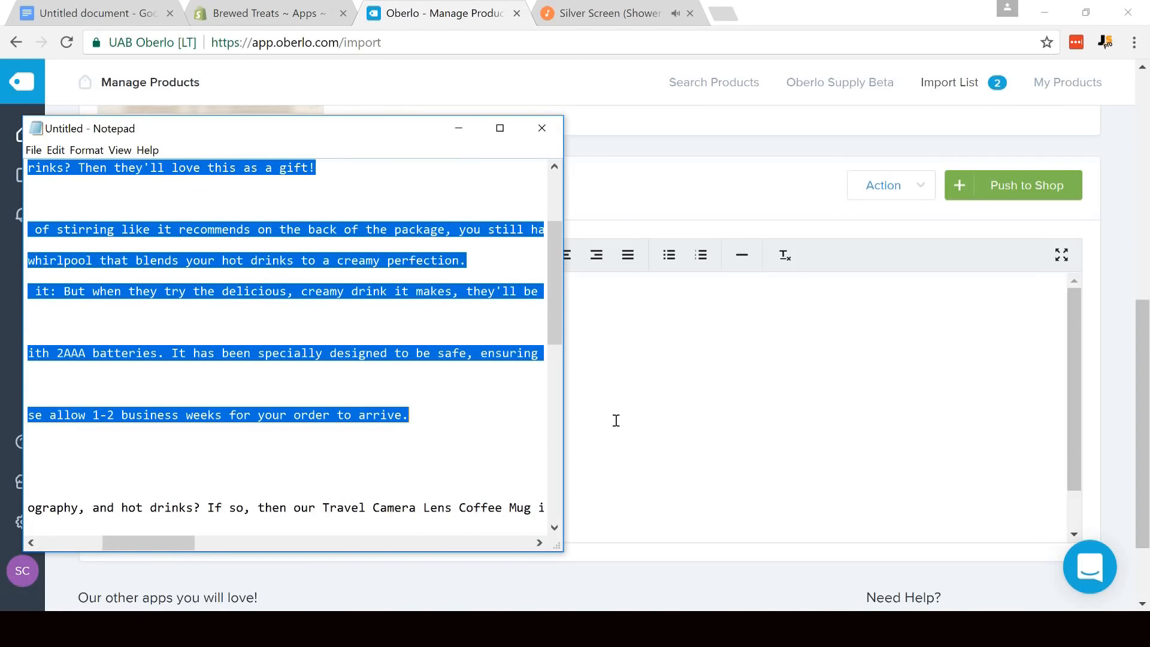
{"action": "left_click", "coordinate": [636, 411]}
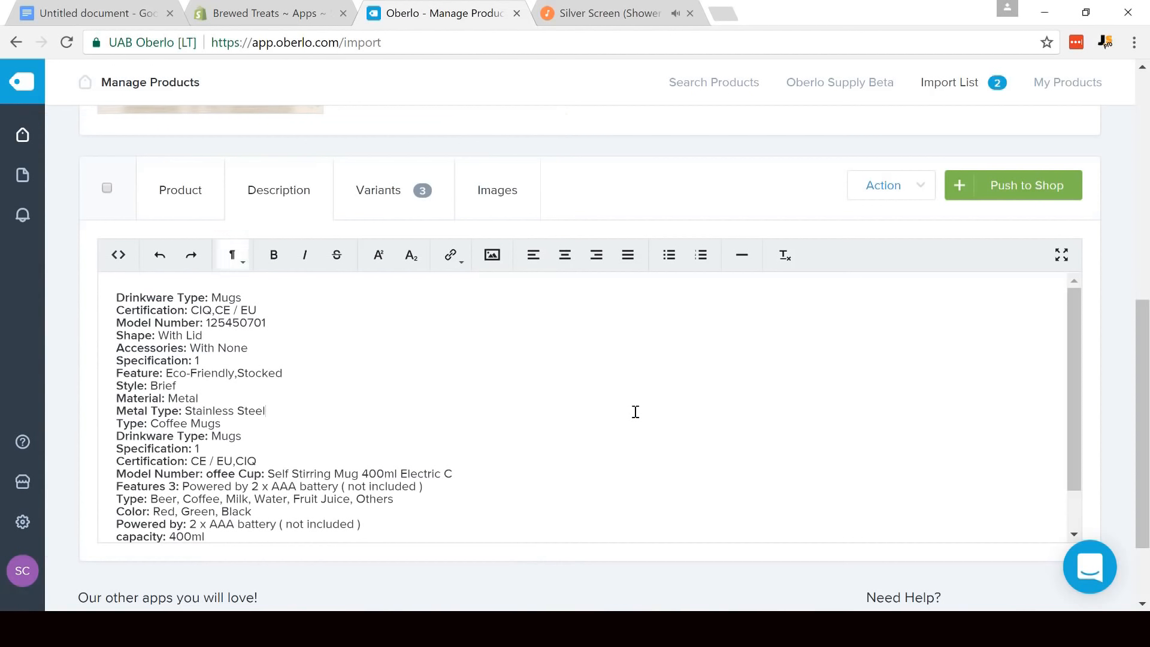
{"action": "key", "text": "ctrl+a"}
{"action": "key", "text": "Delete"}
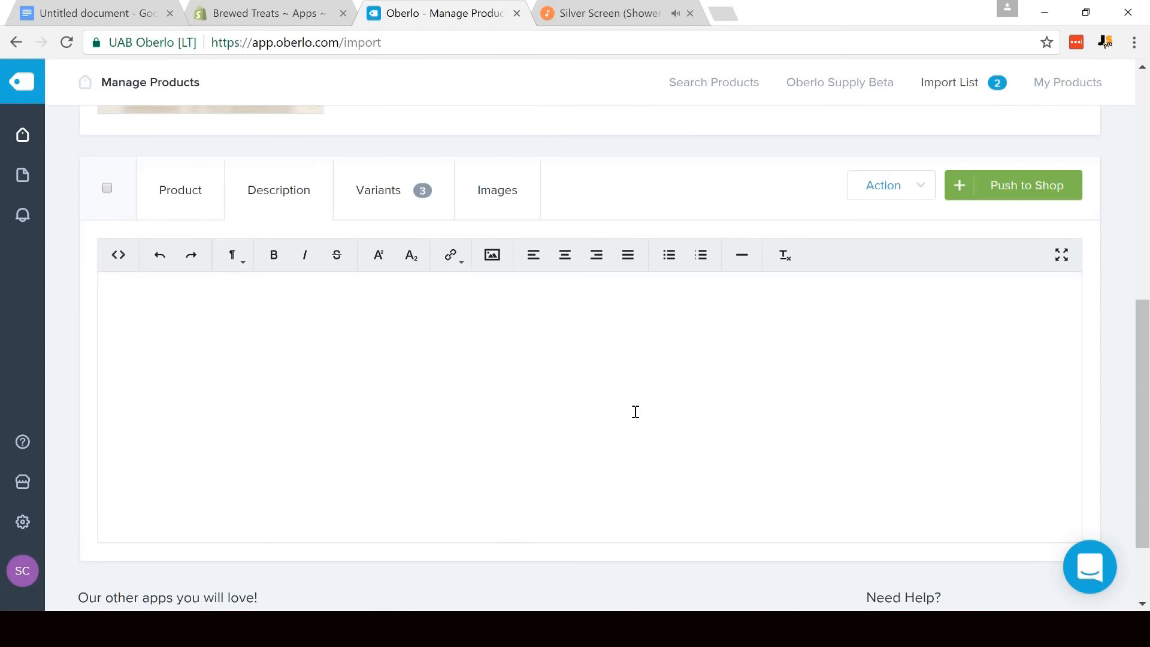
{"action": "key", "text": "ctrl+v"}
- Delete the extra blank lines between the paragraphs of the Whirlpool Self Stir Mug description
{"action": "left_click", "coordinate": [133, 471]}
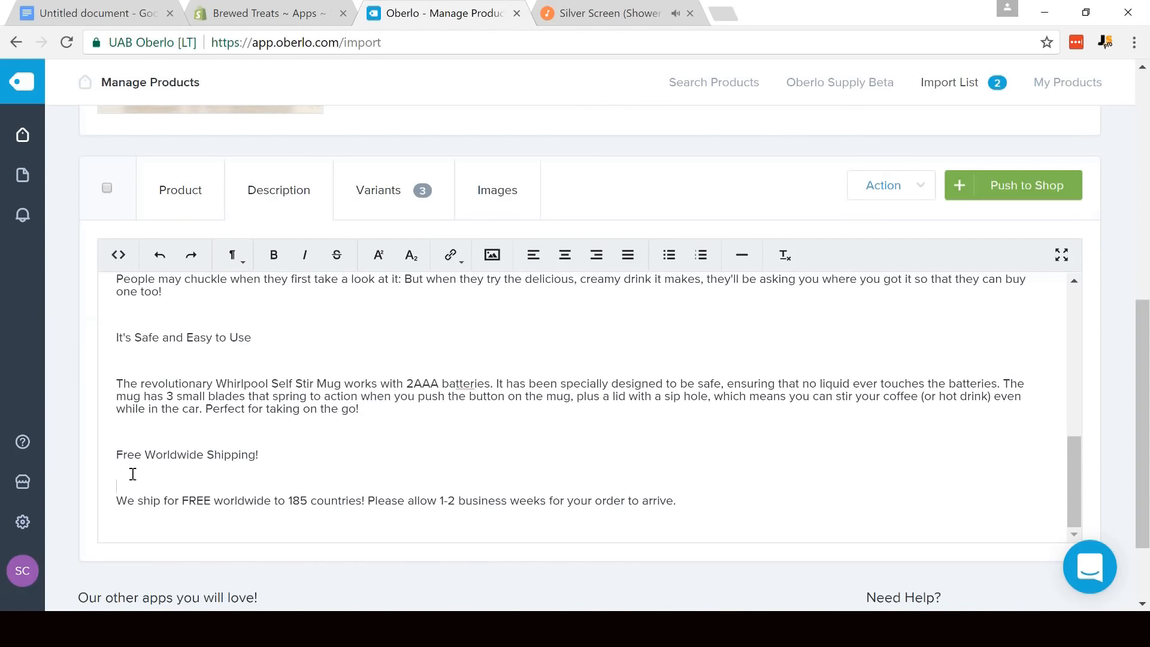
{"action": "key", "text": "BackSpace"}
{"action": "key", "text": "BackSpace"}
{"action": "left_click", "coordinate": [133, 392]}
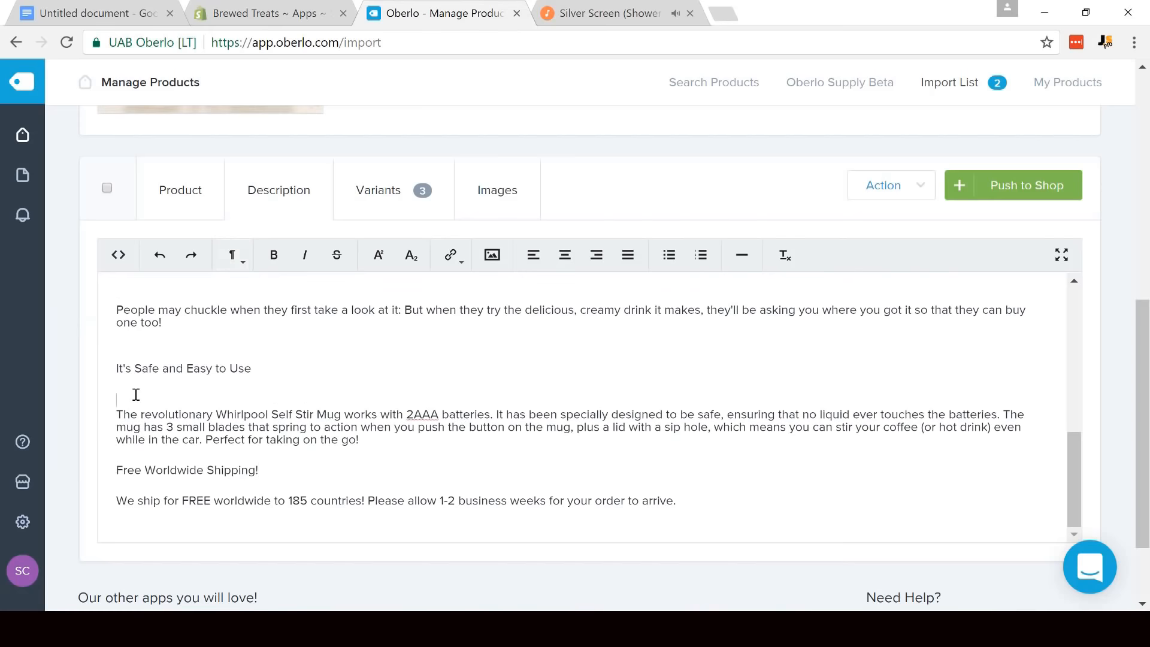
{"action": "key", "text": "BackSpace"}
{"action": "left_click", "coordinate": [137, 367]}
{"action": "key", "text": "BackSpace"}
{"action": "key", "text": "BackSpace"}
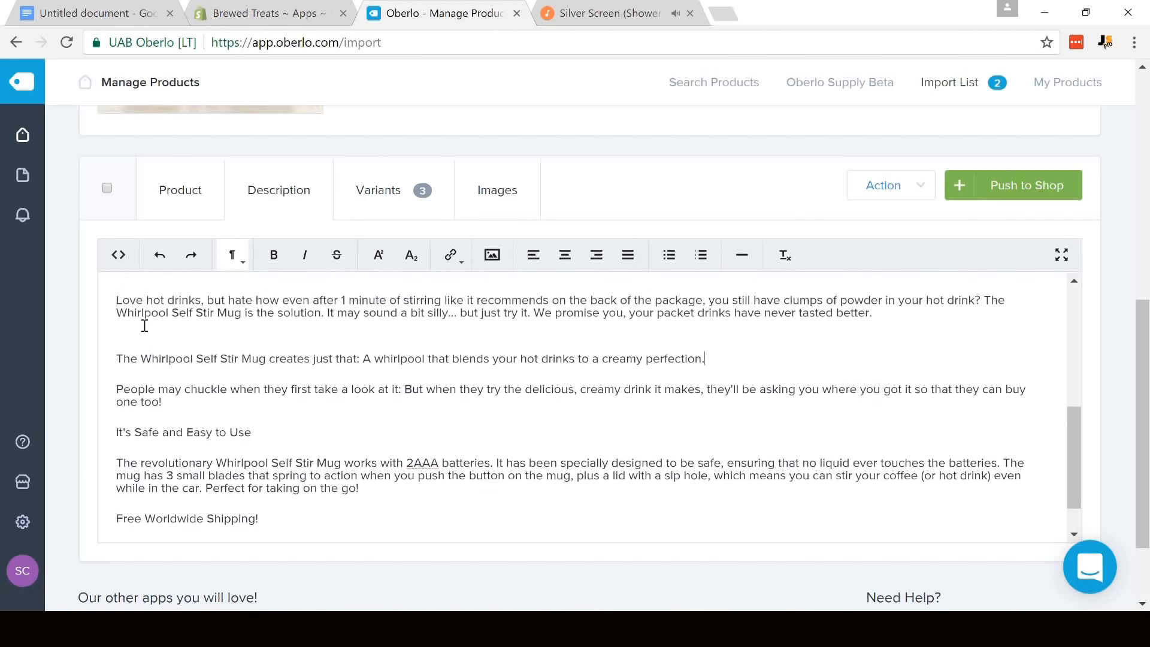
{"action": "scroll", "coordinate": [149, 327], "scroll_direction": "up", "scroll_amount": 1}
{"action": "left_click", "coordinate": [157, 376]}
{"action": "key", "text": "BackSpace"}
{"action": "key", "text": "BackSpace"}
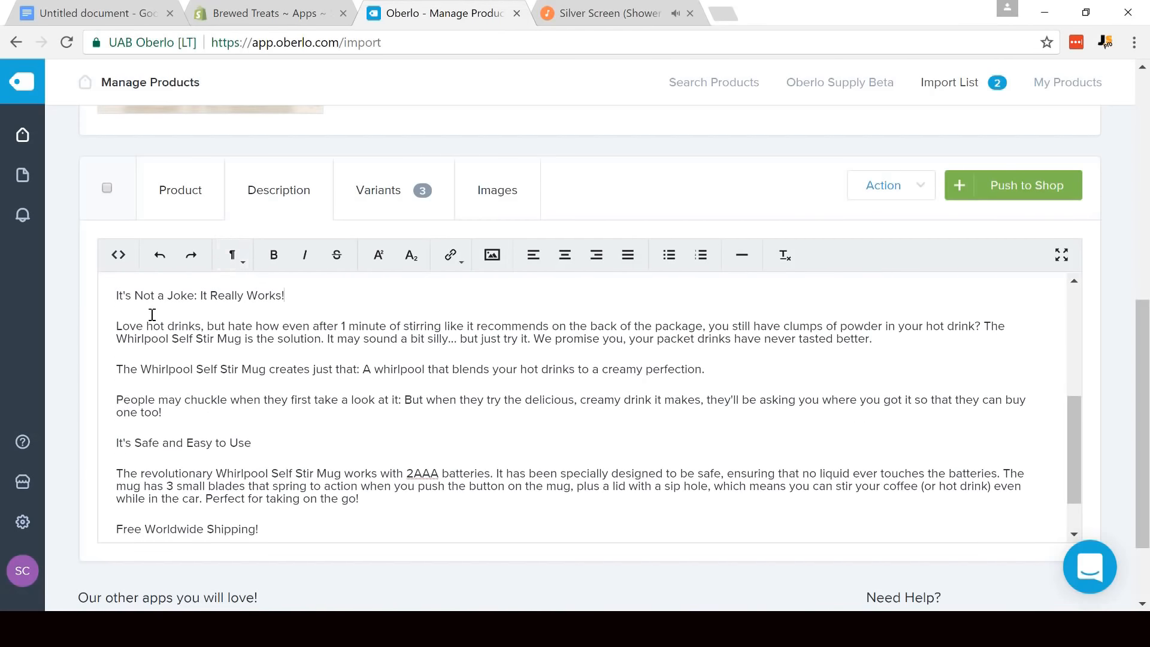
{"action": "scroll", "coordinate": [150, 328], "scroll_direction": "up", "scroll_amount": 2}
{"action": "key", "text": "BackSpace"}
{"action": "scroll", "coordinate": [139, 365], "scroll_direction": "up", "scroll_amount": 2}
{"action": "scroll", "coordinate": [140, 367], "scroll_direction": "up", "scroll_amount": 2}
{"action": "scroll", "coordinate": [138, 327], "scroll_direction": "down", "scroll_amount": 1}
{"action": "scroll", "coordinate": [138, 326], "scroll_direction": "up", "scroll_amount": 2}
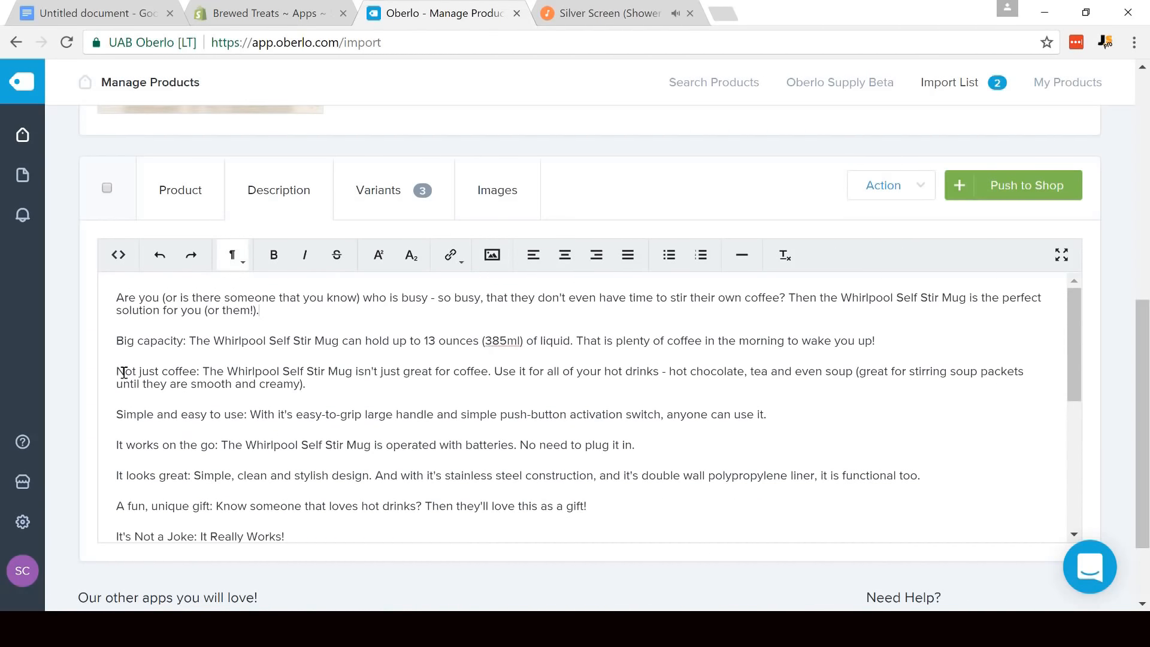
- Close up the feature paragraphs from "Big capacity" to "A fun, unique gift" into consecutive lines separated only by line breaks
{"action": "left_click", "coordinate": [112, 372]}
{"action": "key", "text": "BackSpace"}
{"action": "key", "text": "BackSpace"}
{"action": "key", "text": "shift+Return"}
{"action": "key", "text": "BackSpace"}
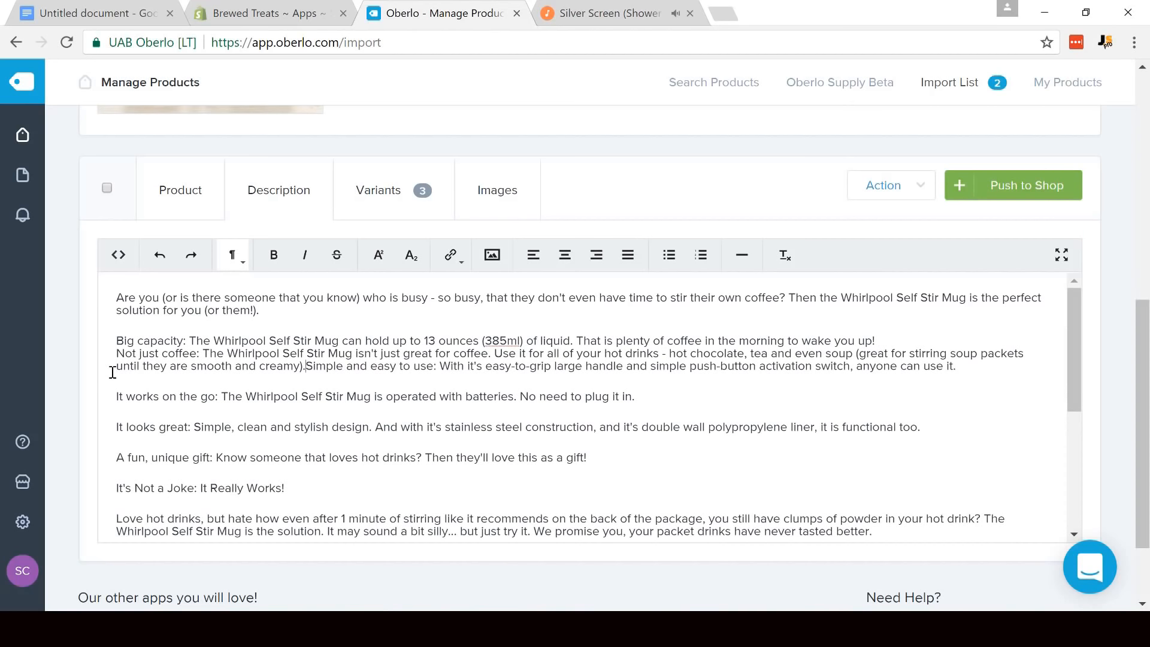
{"action": "key", "text": "shift+Return"}
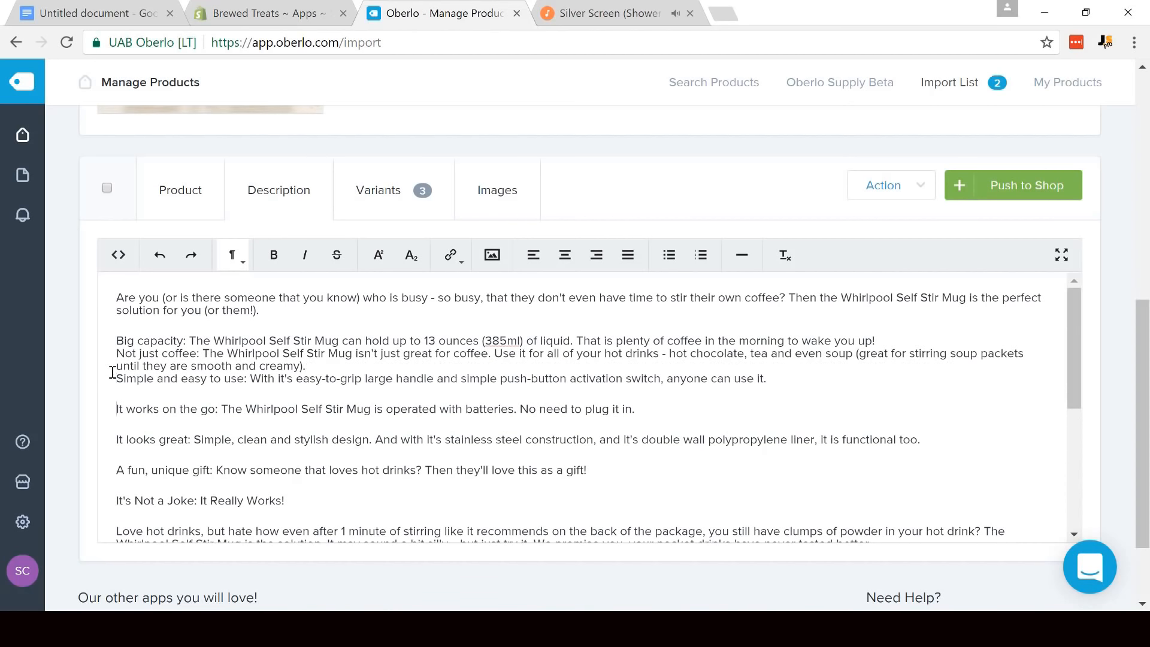
{"action": "key", "text": "Down"}
{"action": "key", "text": "BackSpace"}
{"action": "key", "text": "shift+Return"}
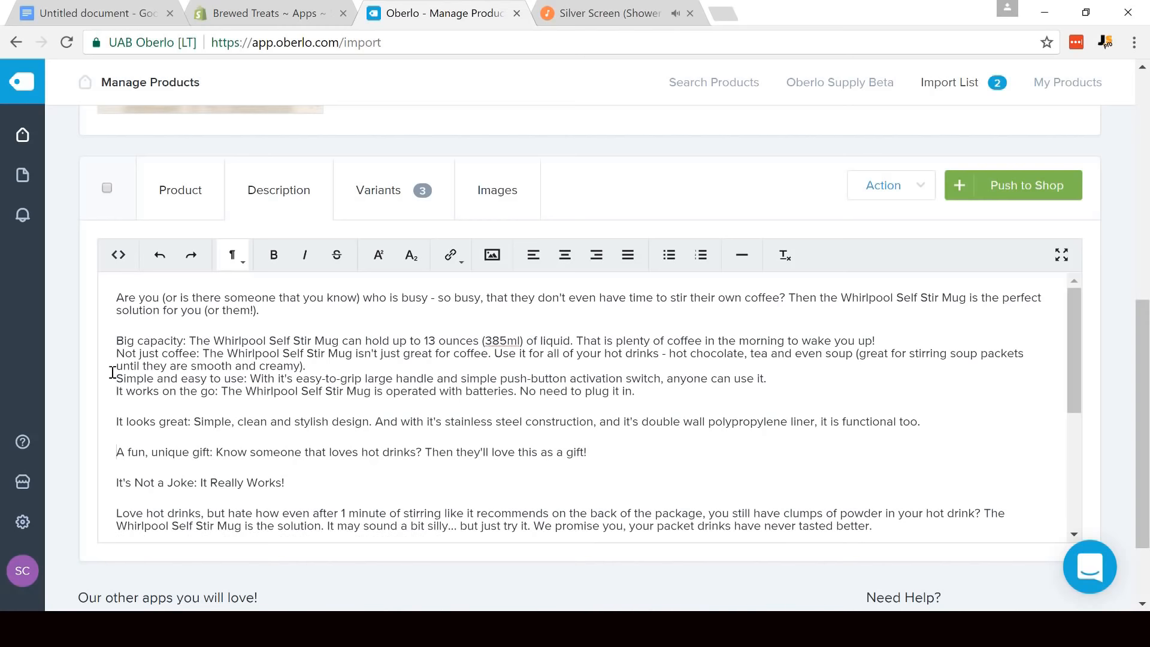
{"action": "key", "text": "BackSpace"}
{"action": "key", "text": "shift+Return"}
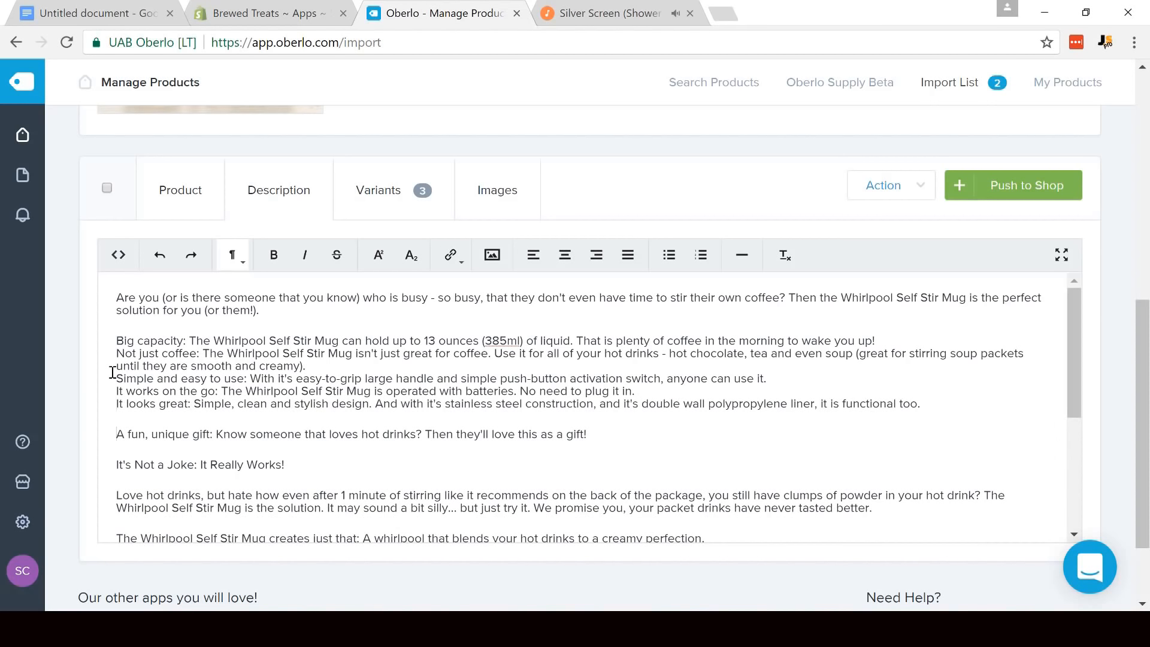
{"action": "key", "text": "BackSpace"}
{"action": "key", "text": "shift+Return"}
- Make the heading "It's Not a Joke: It Really Works!" bold
{"action": "left_click_drag", "start_coordinate": [297, 446], "coordinate": [114, 446]}
{"action": "left_click", "coordinate": [274, 255]}
{"action": "scroll", "coordinate": [294, 371], "scroll_direction": "down", "scroll_amount": 2}
{"action": "left_click", "coordinate": [296, 386]}
{"action": "scroll", "coordinate": [419, 383], "scroll_direction": "up", "scroll_amount": 2}
{"action": "left_click_drag", "start_coordinate": [468, 421], "coordinate": [93, 342]}
{"action": "left_click", "coordinate": [360, 413]}
{"action": "scroll", "coordinate": [578, 416], "scroll_direction": "down", "scroll_amount": 2}
{"action": "scroll", "coordinate": [619, 382], "scroll_direction": "up", "scroll_amount": 2}
{"action": "left_click_drag", "start_coordinate": [588, 413], "coordinate": [115, 339]}
{"action": "scroll", "coordinate": [115, 338], "scroll_direction": "down", "scroll_amount": 1}
{"action": "left_click", "coordinate": [149, 347]}
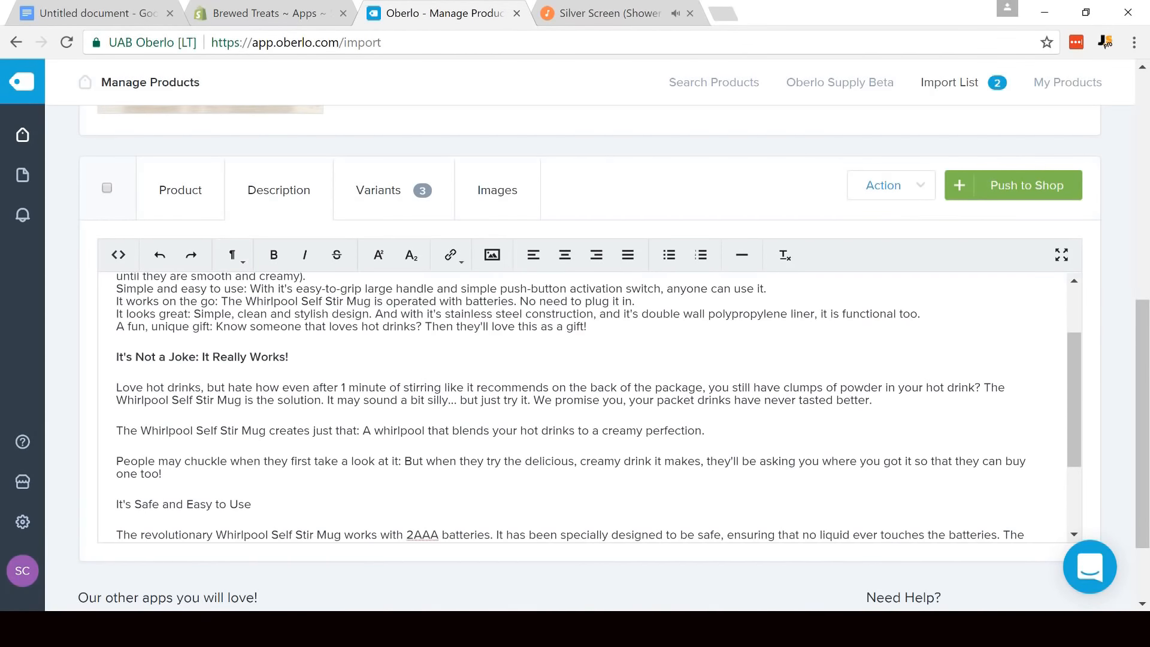
{"action": "left_click_drag", "start_coordinate": [1076, 406], "coordinate": [1080, 333]}
{"action": "scroll", "coordinate": [30, 328], "scroll_direction": "down", "scroll_amount": 1}
{"action": "scroll", "coordinate": [30, 332], "scroll_direction": "down", "scroll_amount": 1}
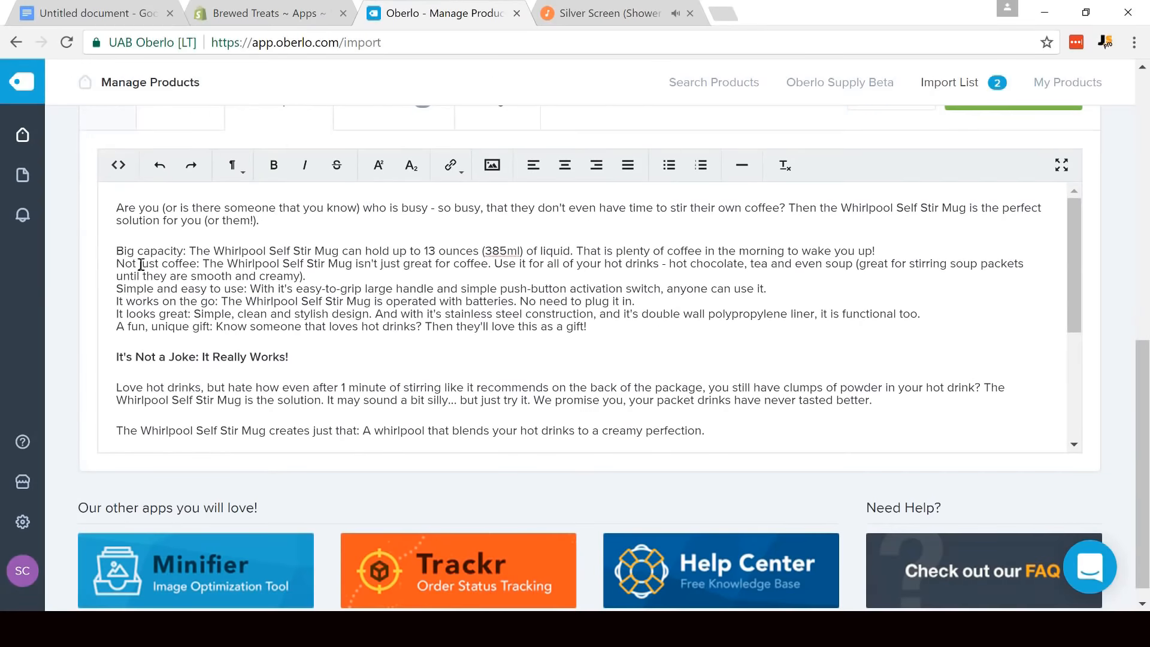
{"action": "scroll", "coordinate": [128, 238], "scroll_direction": "down", "scroll_amount": 1}
{"action": "scroll", "coordinate": [1052, 272], "scroll_direction": "down", "scroll_amount": 2}
{"action": "scroll", "coordinate": [1073, 287], "scroll_direction": "up", "scroll_amount": 5}
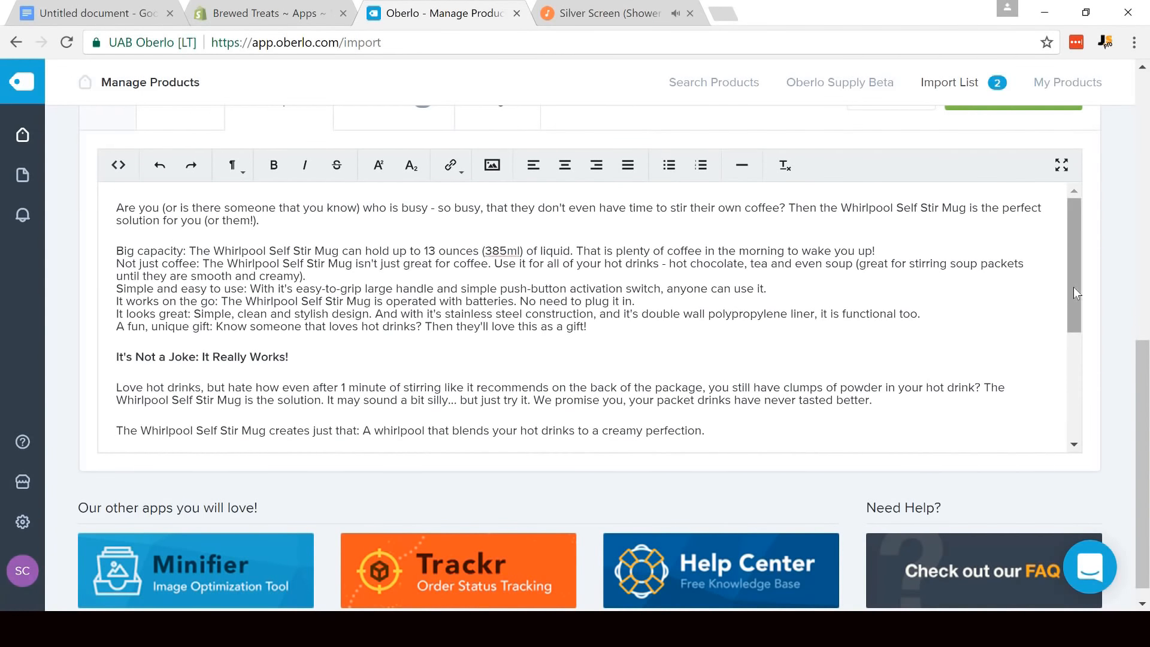
{"action": "scroll", "coordinate": [1146, 318], "scroll_direction": "up", "scroll_amount": 1}
{"action": "scroll", "coordinate": [1146, 317], "scroll_direction": "up", "scroll_amount": 2}
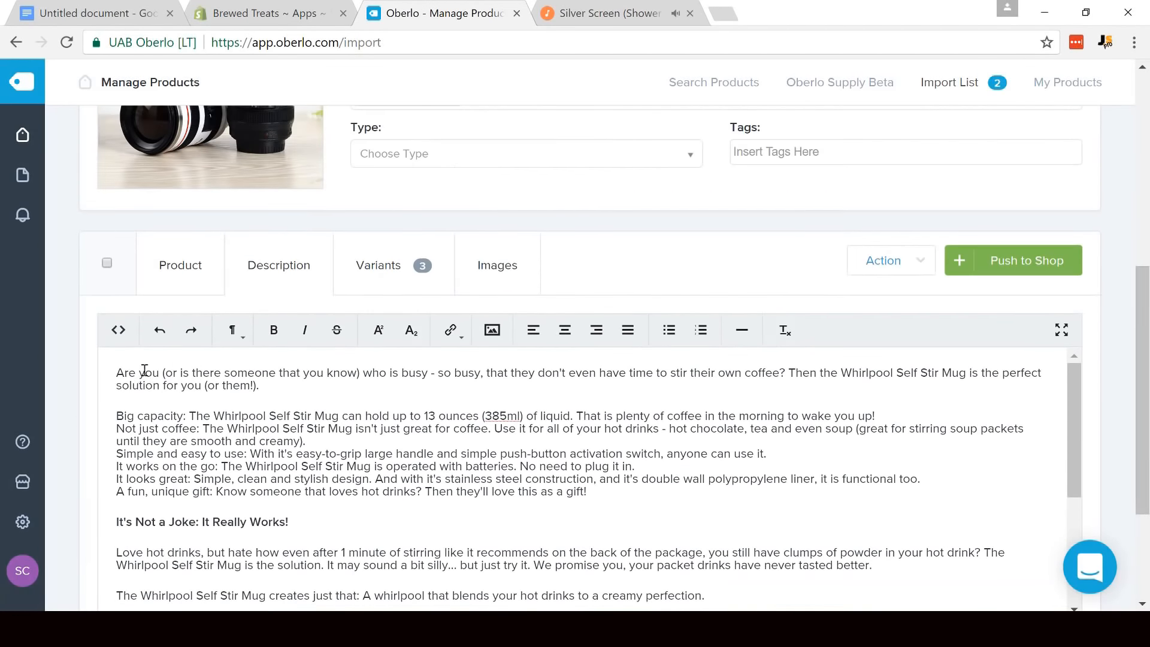
- Format the feature lines from "Big capacity" to "A fun, unique gift" as a bulleted list
{"action": "left_click_drag", "start_coordinate": [288, 419], "coordinate": [604, 494]}
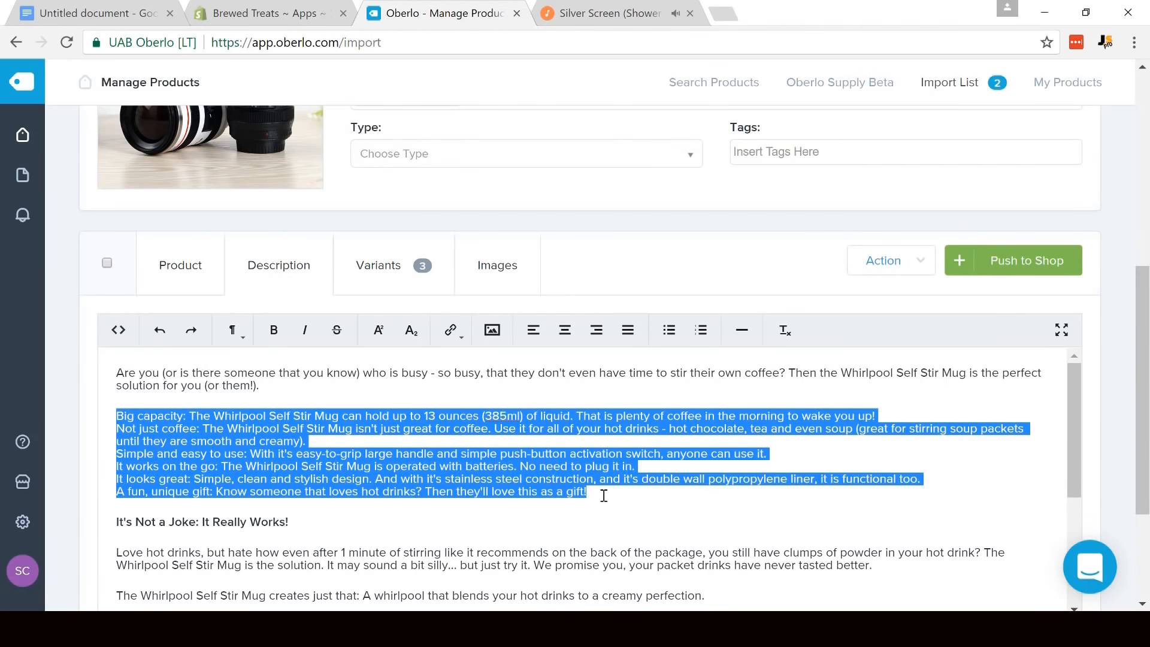
{"action": "left_click", "coordinate": [670, 330]}
{"action": "left_click", "coordinate": [542, 445]}
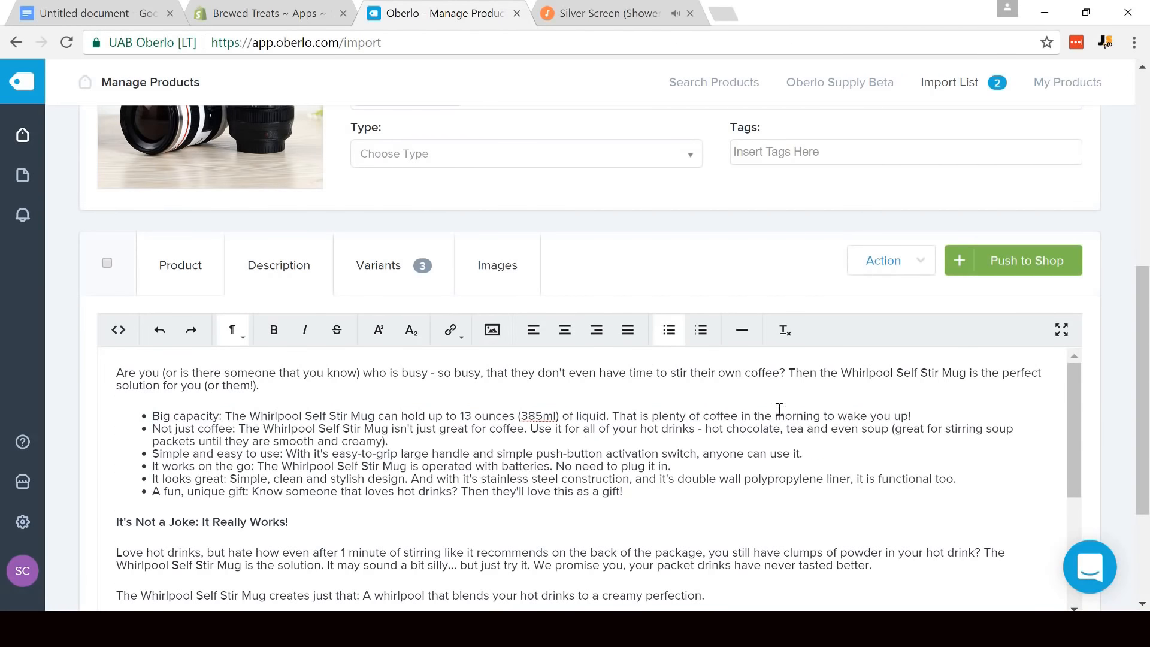
- Make the headings "It's Safe and Easy to Use" and "Free Worldwide Shipping!" bold
{"action": "left_click_drag", "start_coordinate": [1075, 393], "coordinate": [1075, 493]}
{"action": "triple_click", "coordinate": [135, 476]}
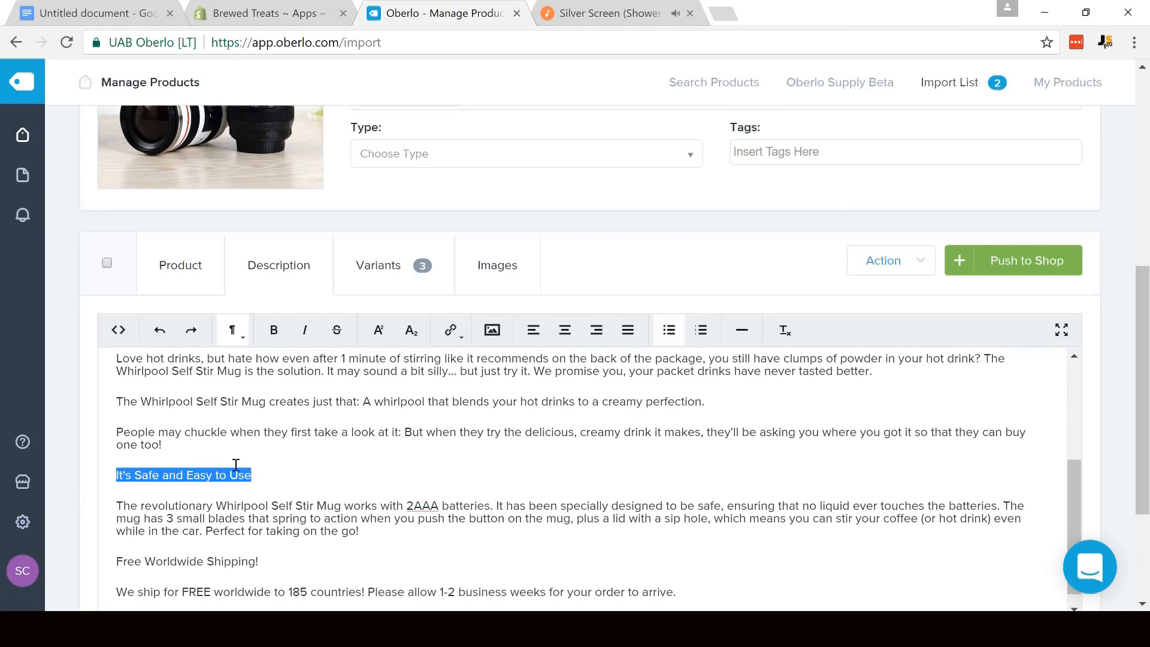
{"action": "left_click", "coordinate": [273, 330]}
{"action": "left_click_drag", "start_coordinate": [1144, 361], "coordinate": [1144, 403]}
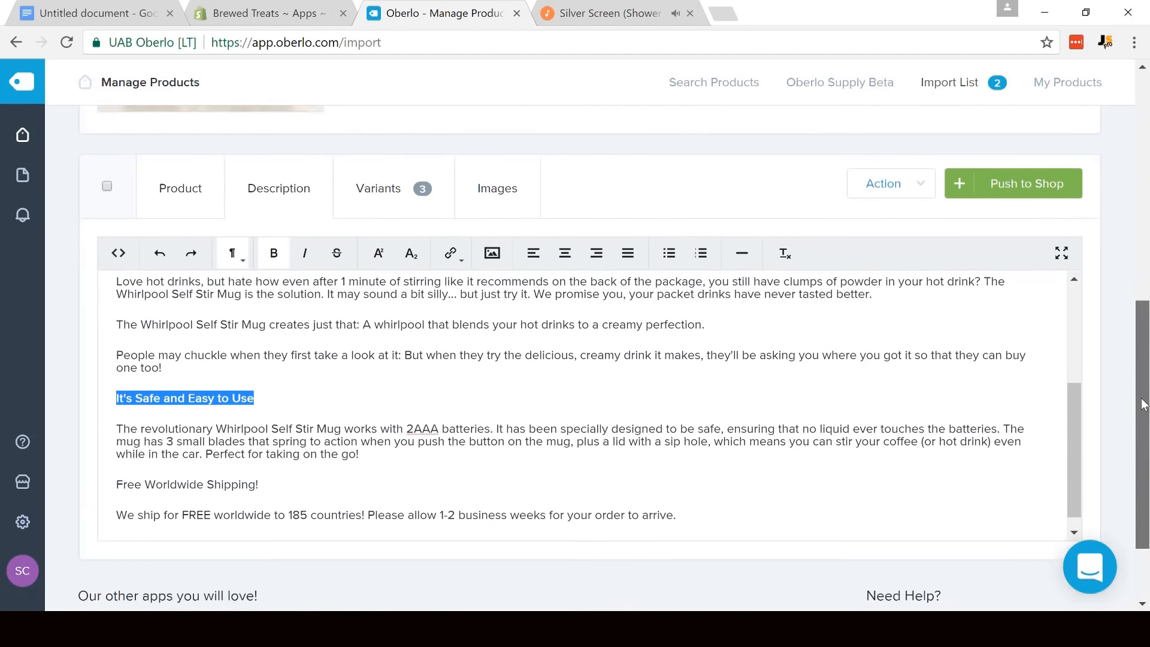
{"action": "left_click_drag", "start_coordinate": [108, 464], "coordinate": [262, 469]}
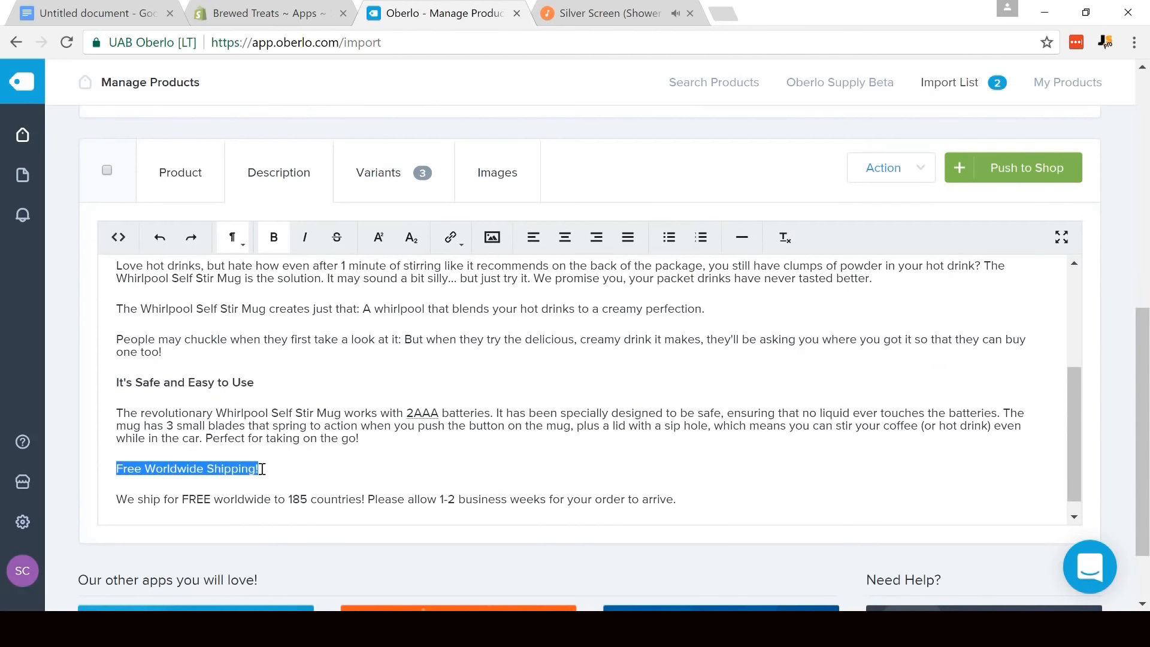
{"action": "left_click", "coordinate": [274, 237]}
{"action": "left_click", "coordinate": [372, 413]}
{"action": "left_click_drag", "start_coordinate": [1074, 423], "coordinate": [1088, 262]}
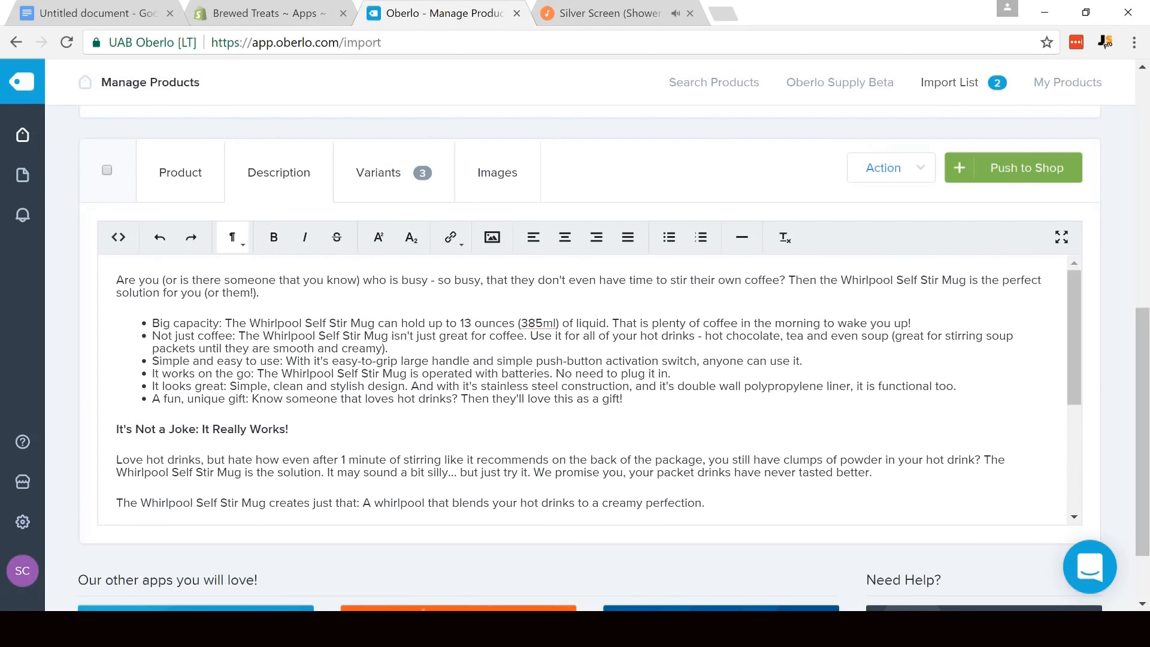
- Open the camera lens mug's description for editing and copy the Travel Camera Lens Coffee Mug text from Notepad
{"action": "left_click_drag", "start_coordinate": [1142, 344], "coordinate": [1148, 173]}
{"action": "left_click", "coordinate": [276, 198]}
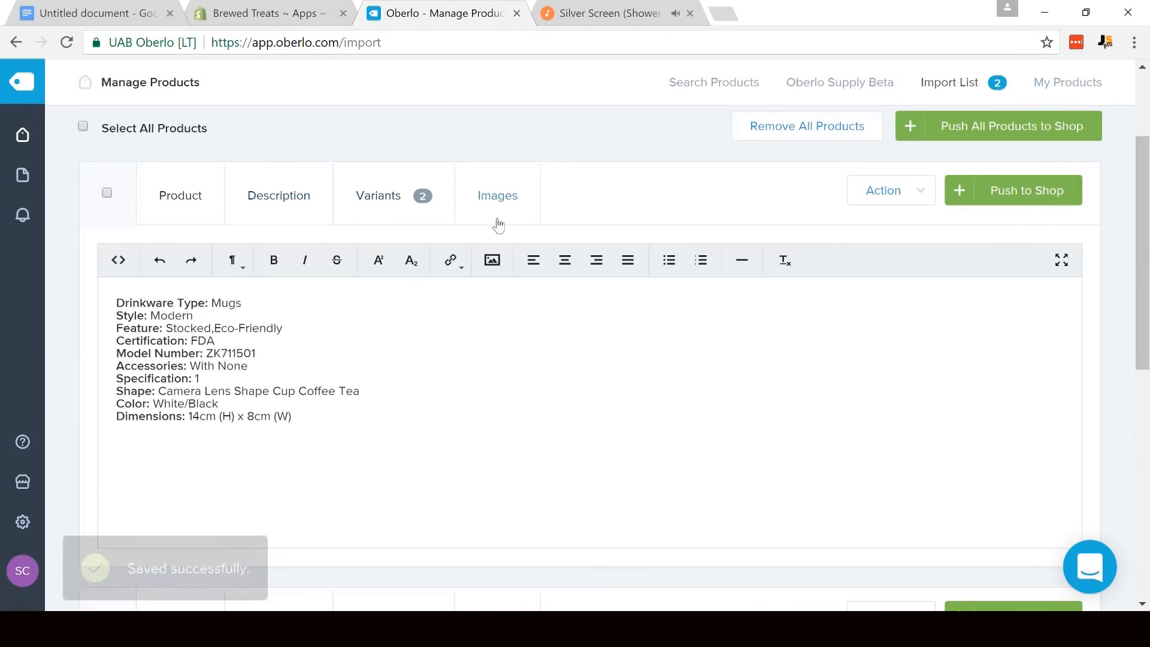
{"action": "key", "text": "alt+Tab"}
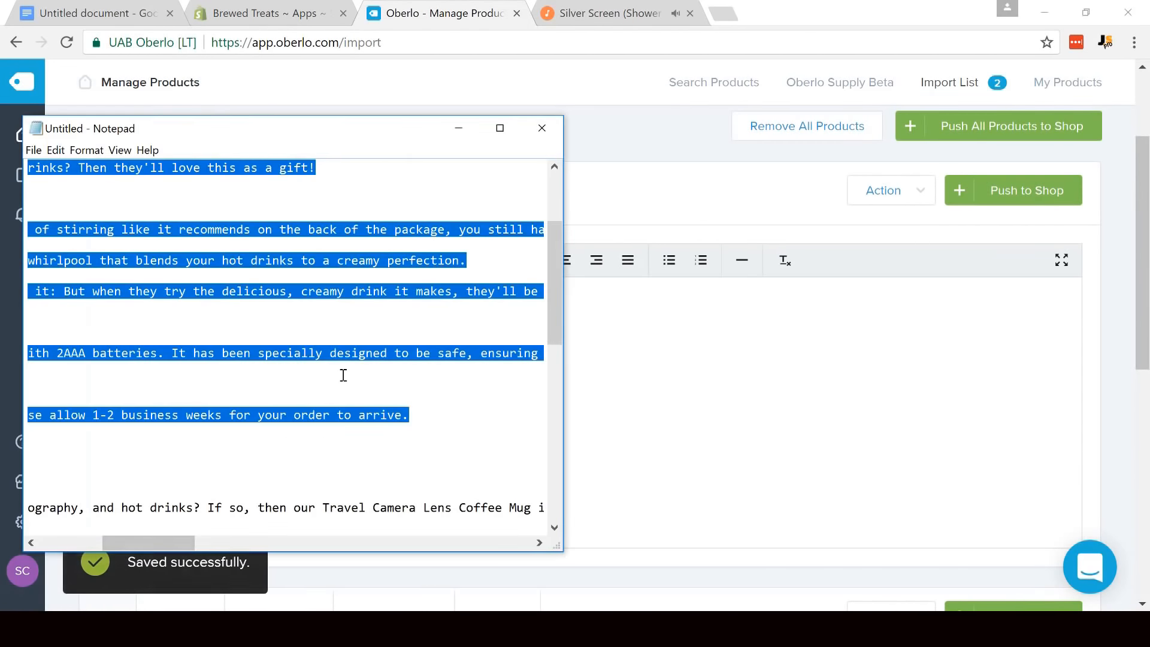
{"action": "left_click", "coordinate": [342, 373]}
{"action": "left_click_drag", "start_coordinate": [38, 516], "coordinate": [426, 569]}
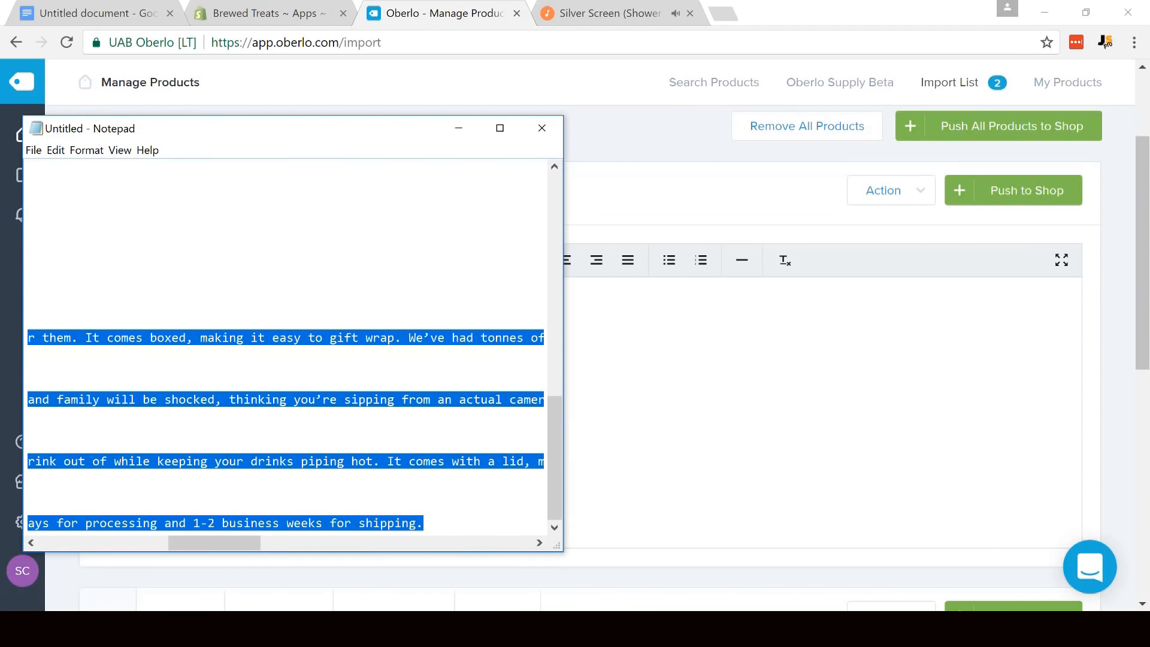
- Replace the camera lens mug's whole supplier description with the copied Travel Camera Lens Coffee Mug text
{"action": "left_click", "coordinate": [647, 465]}
{"action": "key", "text": "ctrl+a"}
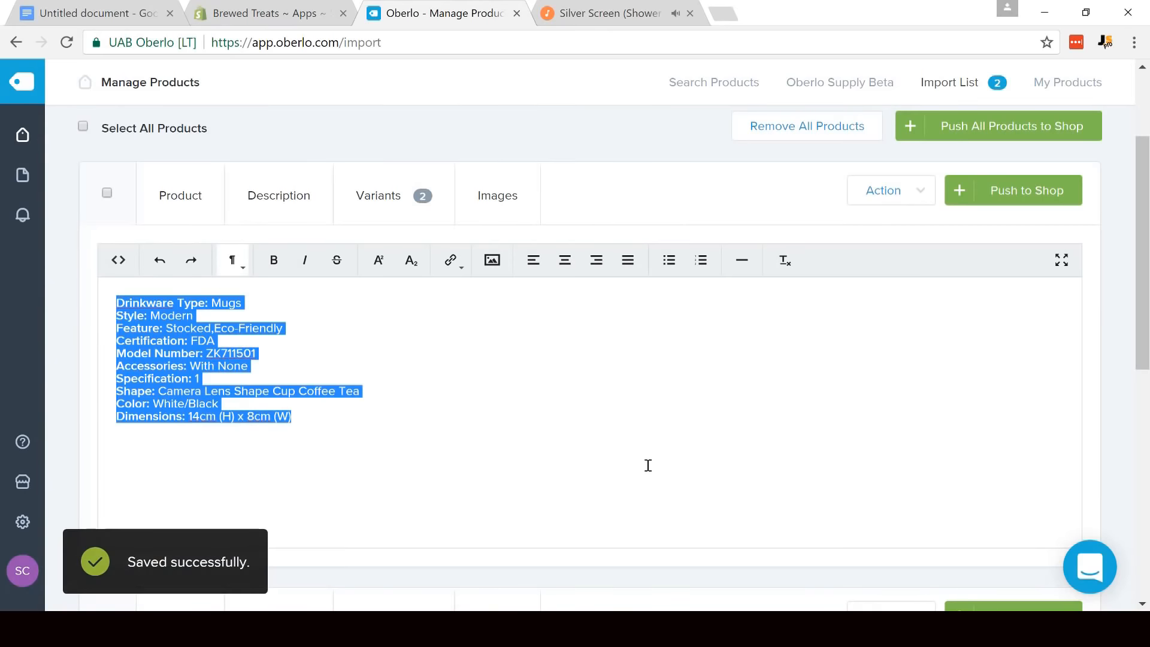
{"action": "key", "text": "Delete"}
{"action": "key", "text": "ctrl+v"}
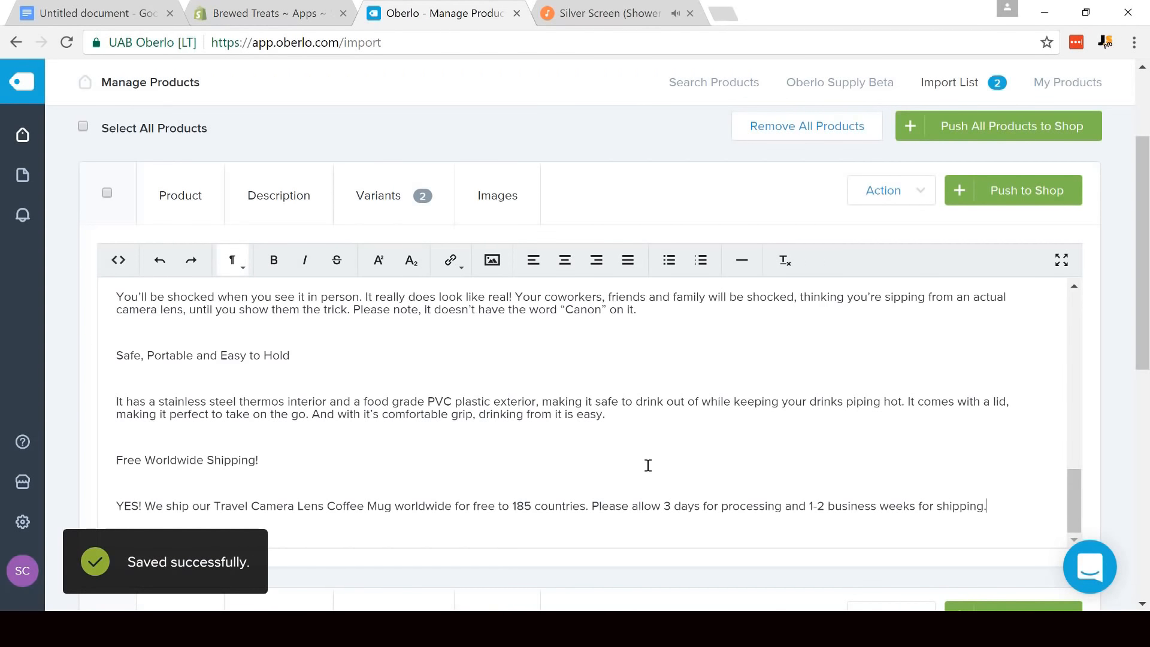
- Make the heading "Free Worldwide Shipping!" bold and remove the extra blank lines around it
{"action": "key", "text": "BackSpace"}
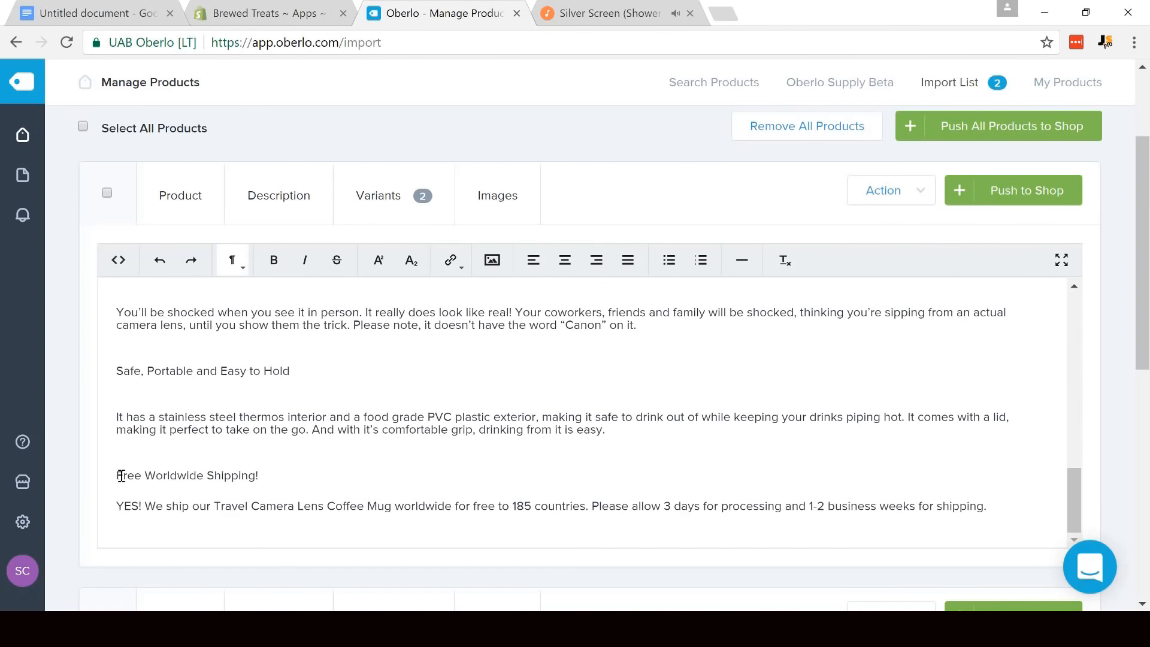
{"action": "left_click_drag", "start_coordinate": [121, 475], "coordinate": [261, 477]}
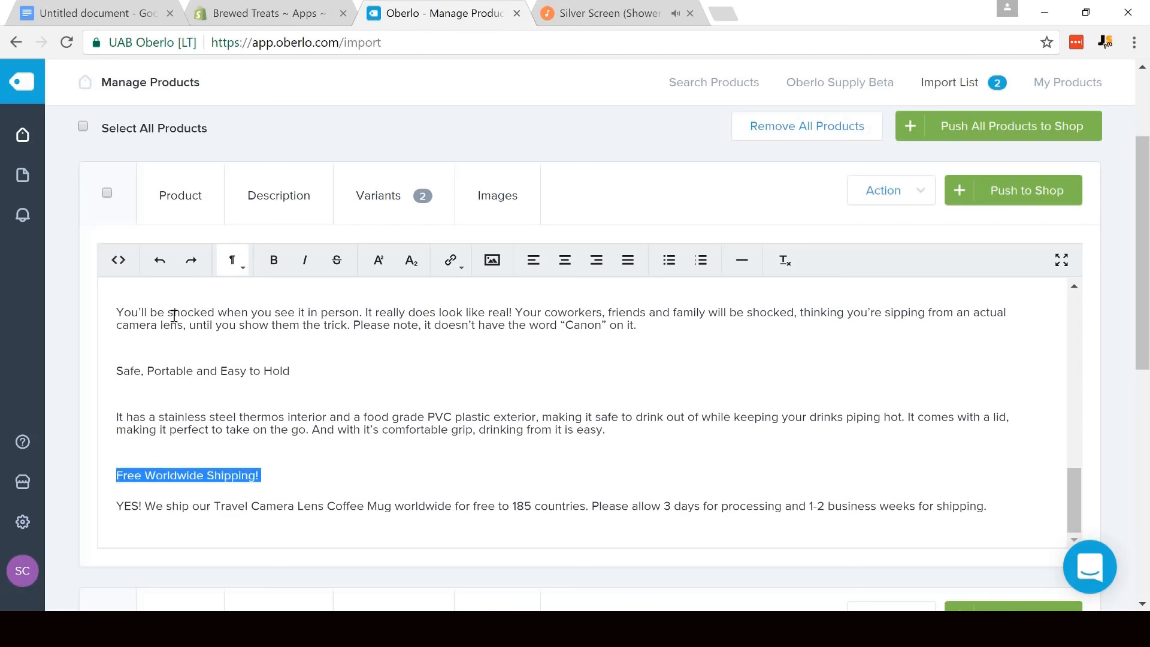
{"action": "left_click", "coordinate": [276, 267]}
{"action": "left_click", "coordinate": [166, 452]}
{"action": "key", "text": "BackSpace"}
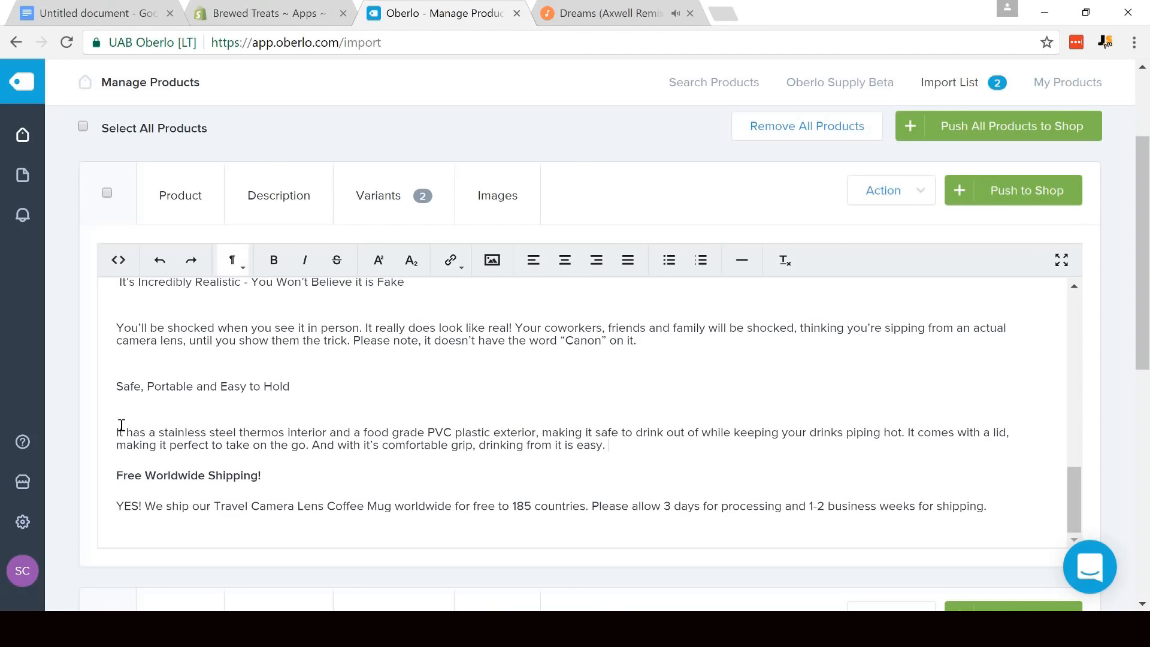
- Make the heading "Safe, Portable and Easy to Hold" bold and remove the extra blank lines around it
{"action": "left_click", "coordinate": [132, 406]}
{"action": "key", "text": "BackSpace"}
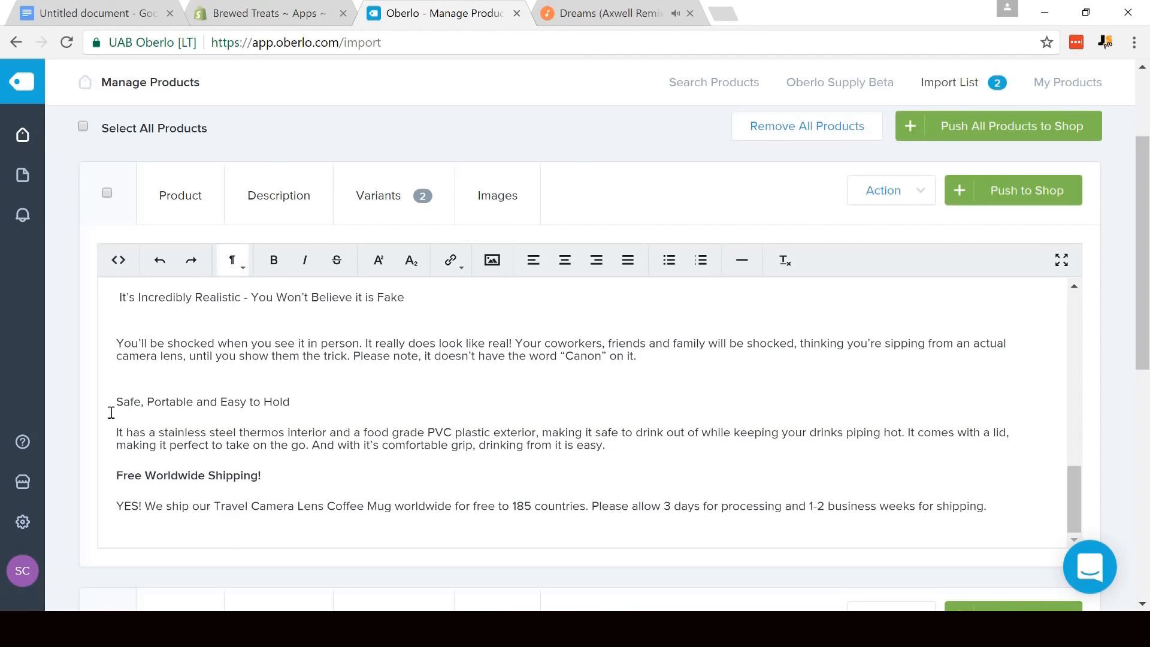
{"action": "left_click", "coordinate": [276, 260]}
{"action": "left_click", "coordinate": [162, 375]}
{"action": "key", "text": "BackSpace"}
- Make the heading "It's Incredibly Realistic - You Won't Believe it is Fake" bold and remove its leading space and surrounding extra blank lines
{"action": "left_click", "coordinate": [143, 335]}
{"action": "key", "text": "BackSpace"}
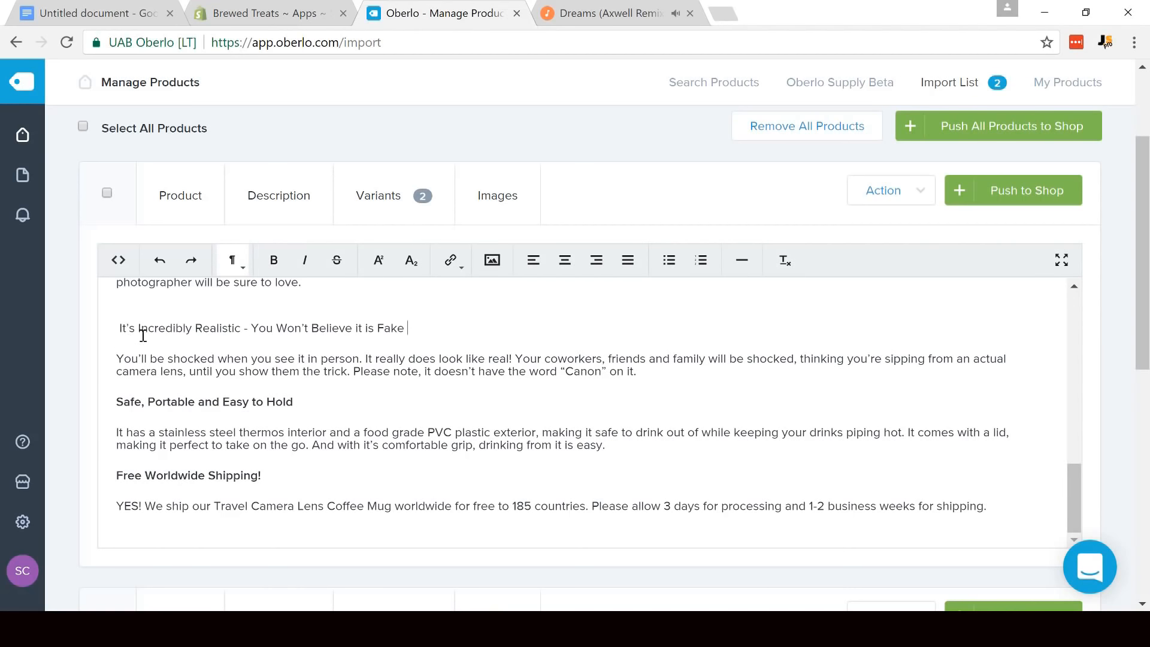
{"action": "left_click_drag", "start_coordinate": [120, 327], "coordinate": [410, 328]}
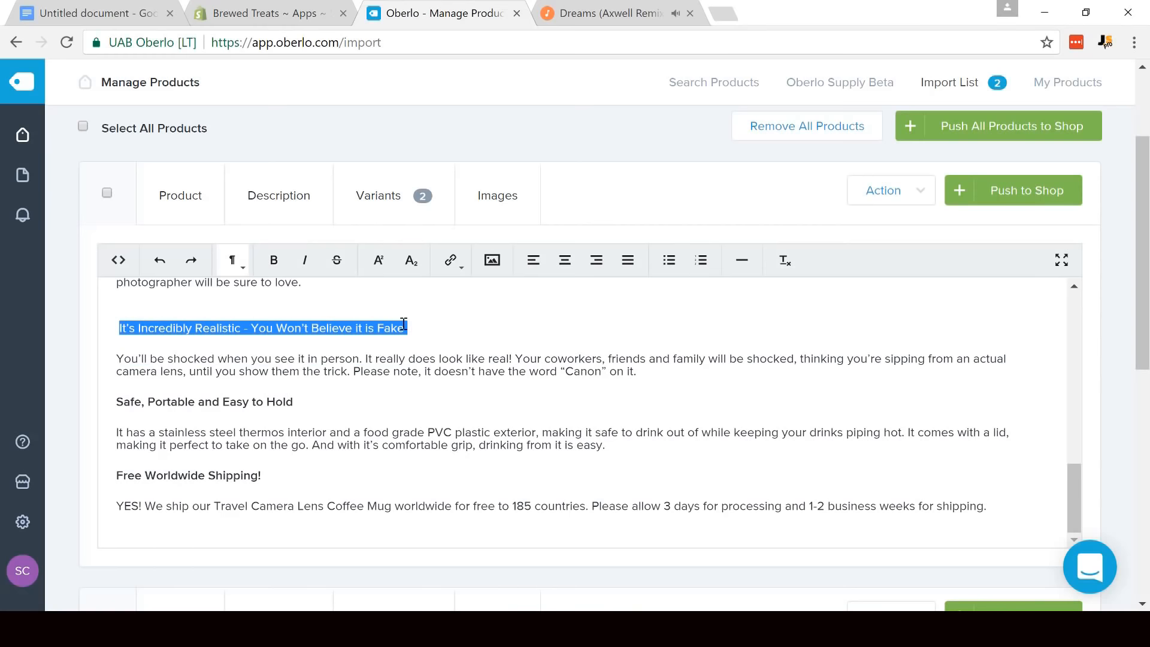
{"action": "left_click", "coordinate": [282, 271]}
{"action": "left_click", "coordinate": [118, 327]}
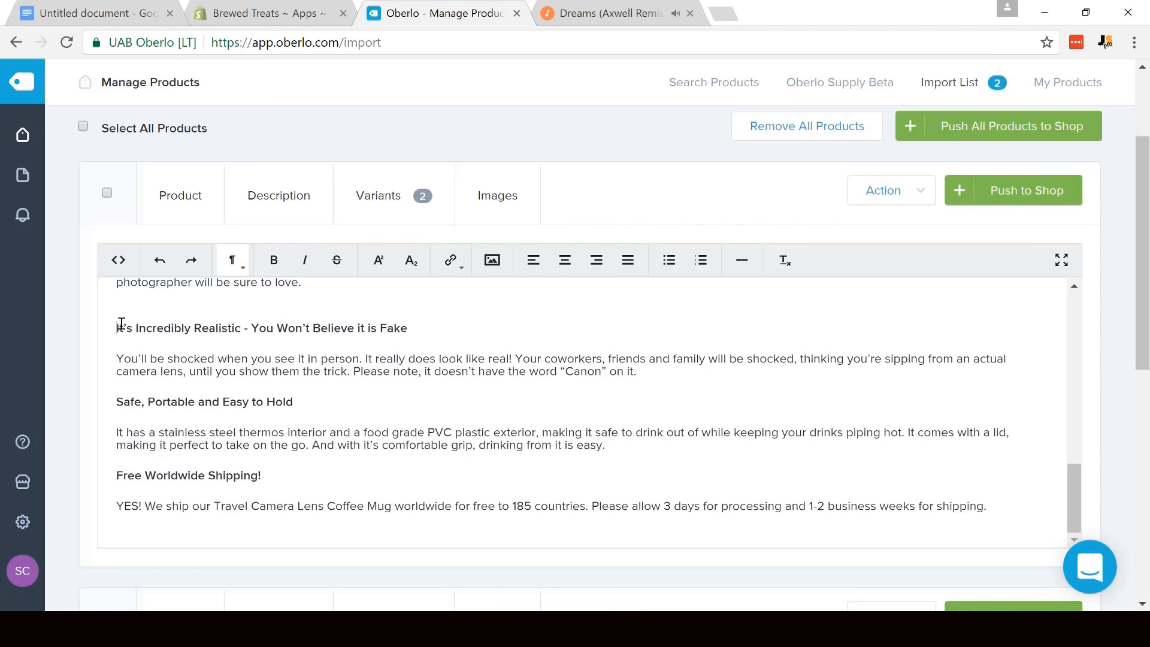
{"action": "scroll", "coordinate": [123, 325], "scroll_direction": "up", "scroll_amount": 1}
{"action": "left_click", "coordinate": [131, 382]}
{"action": "key", "text": "BackSpace"}
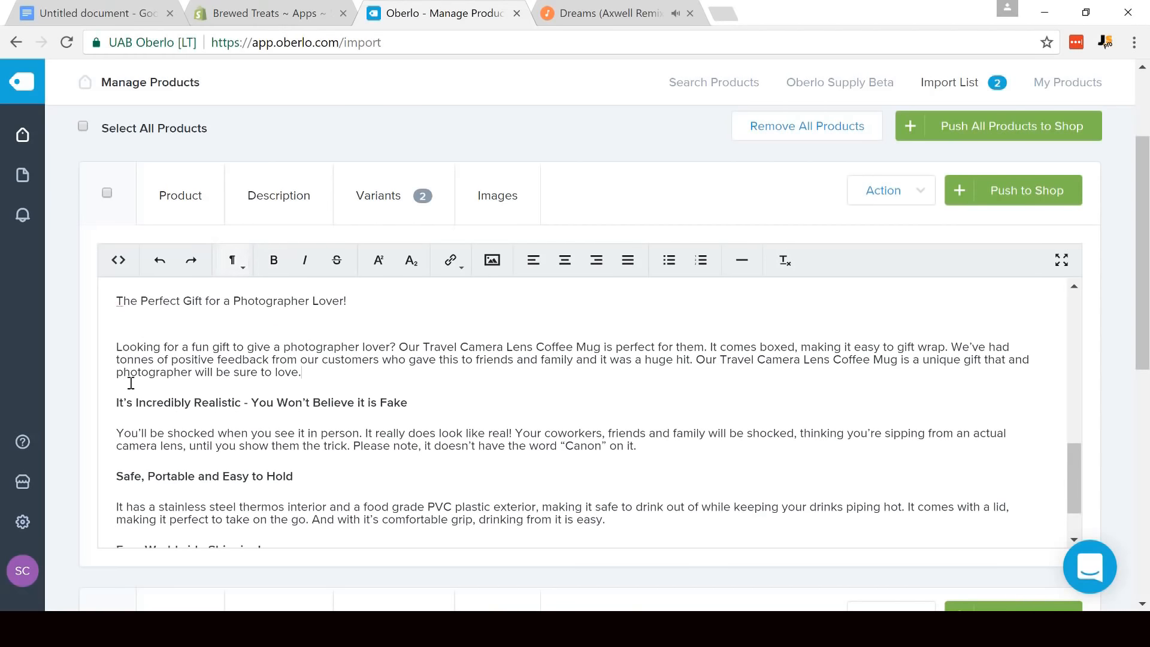
- Remove the extra blank line below the heading "The Perfect Gift for a Photographer Lover!" and make the heading bold
{"action": "left_click", "coordinate": [131, 326]}
{"action": "key", "text": "BackSpace"}
{"action": "left_click_drag", "start_coordinate": [114, 297], "coordinate": [377, 303]}
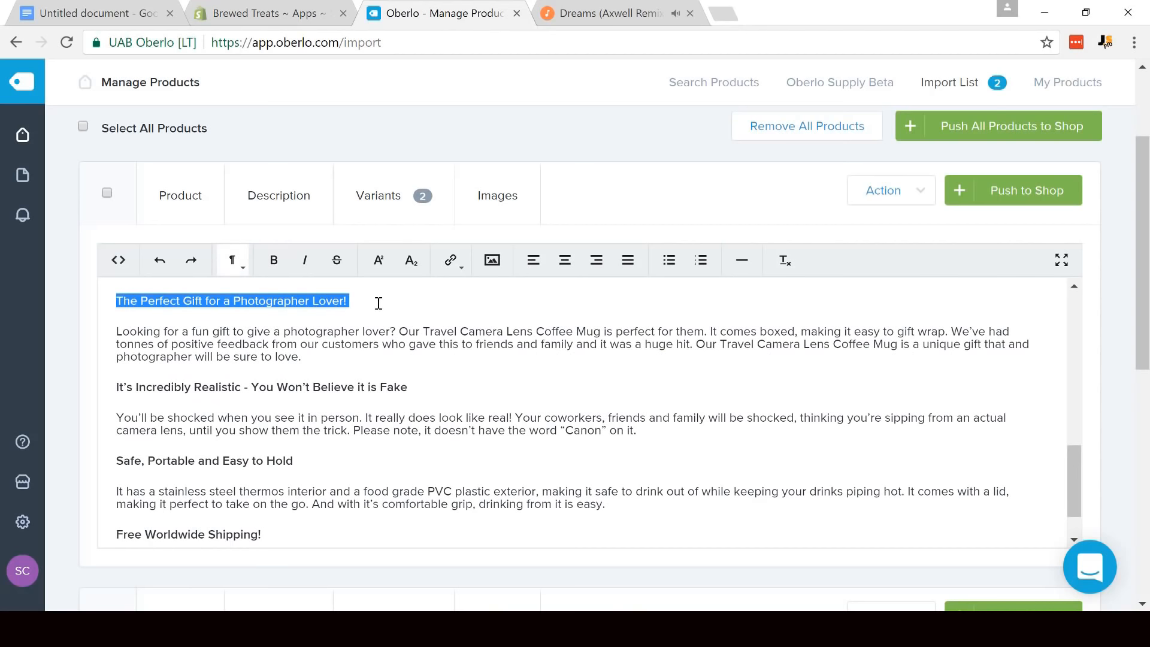
{"action": "left_click", "coordinate": [274, 260]}
{"action": "left_click", "coordinate": [377, 384]}
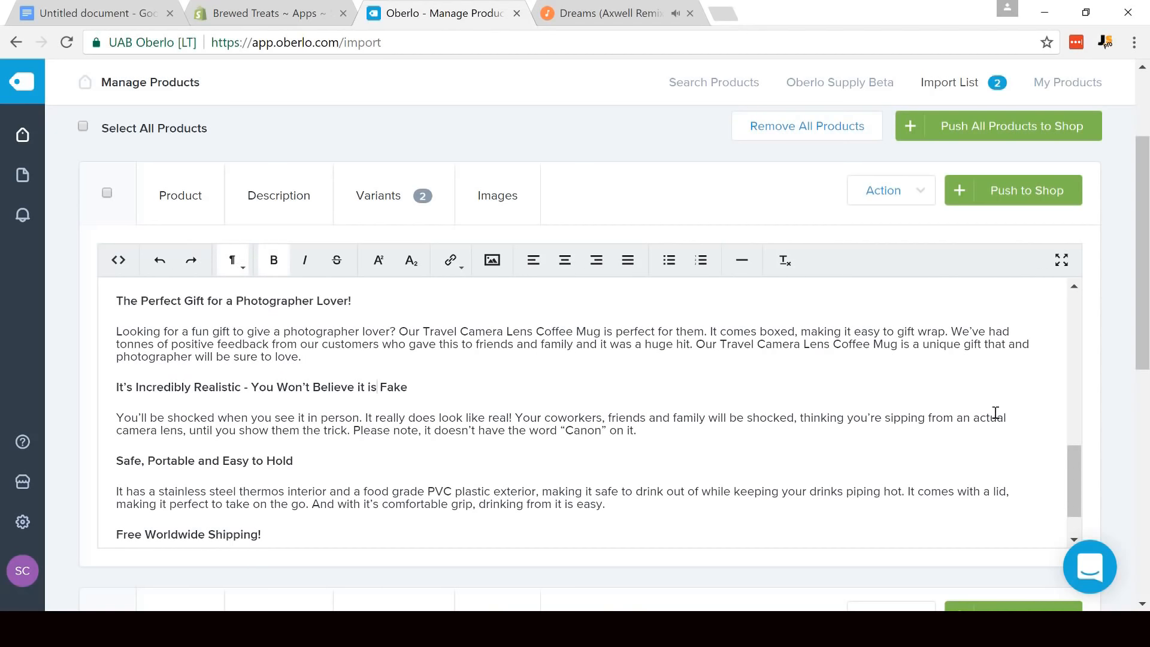
- Close up the three inside dimension paragraphs into consecutive lines and remove the extra blank lines above and below them
{"action": "left_click_drag", "start_coordinate": [1080, 461], "coordinate": [1077, 409]}
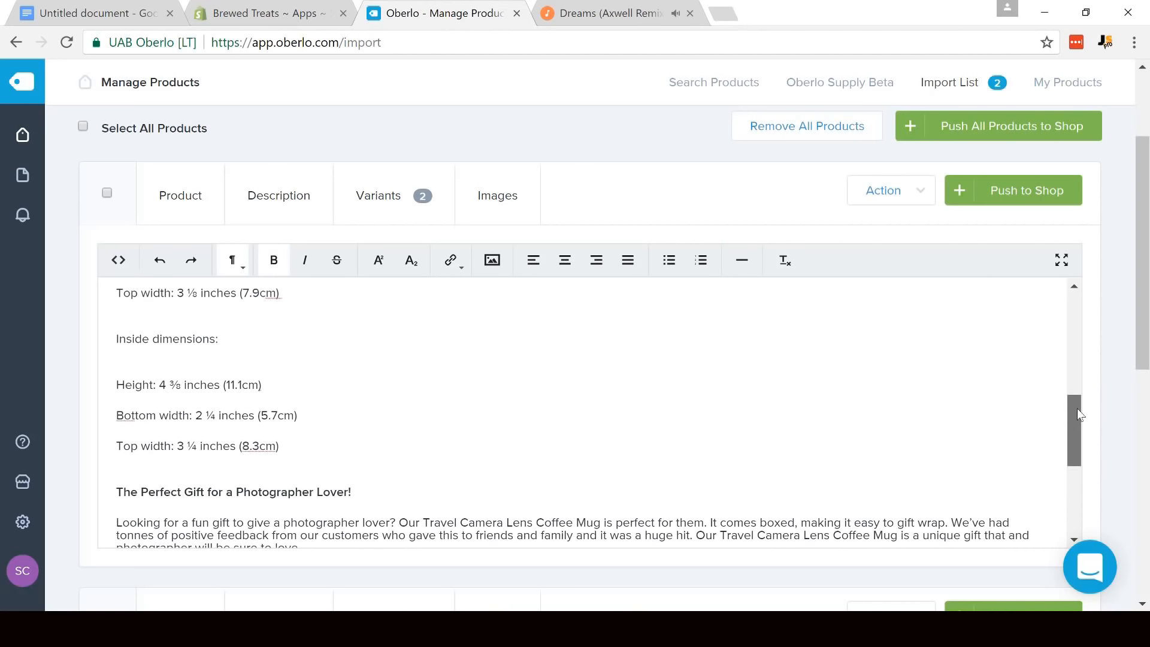
{"action": "left_click", "coordinate": [134, 464]}
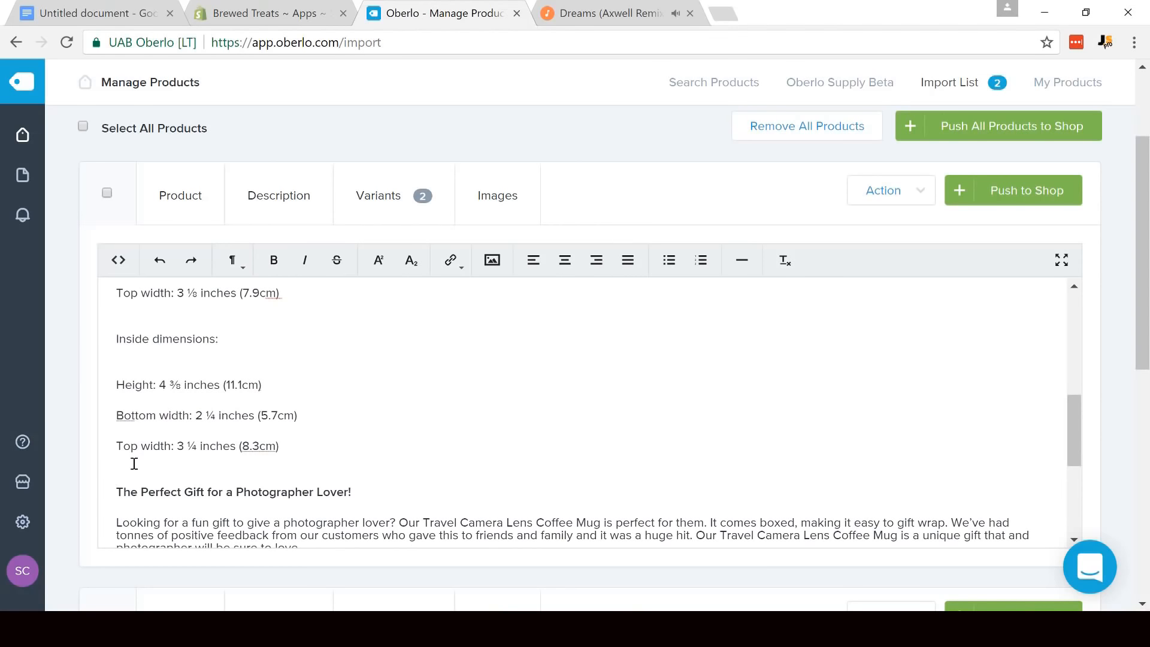
{"action": "key", "text": "BackSpace"}
{"action": "left_click", "coordinate": [118, 447]}
{"action": "key", "text": "BackSpace"}
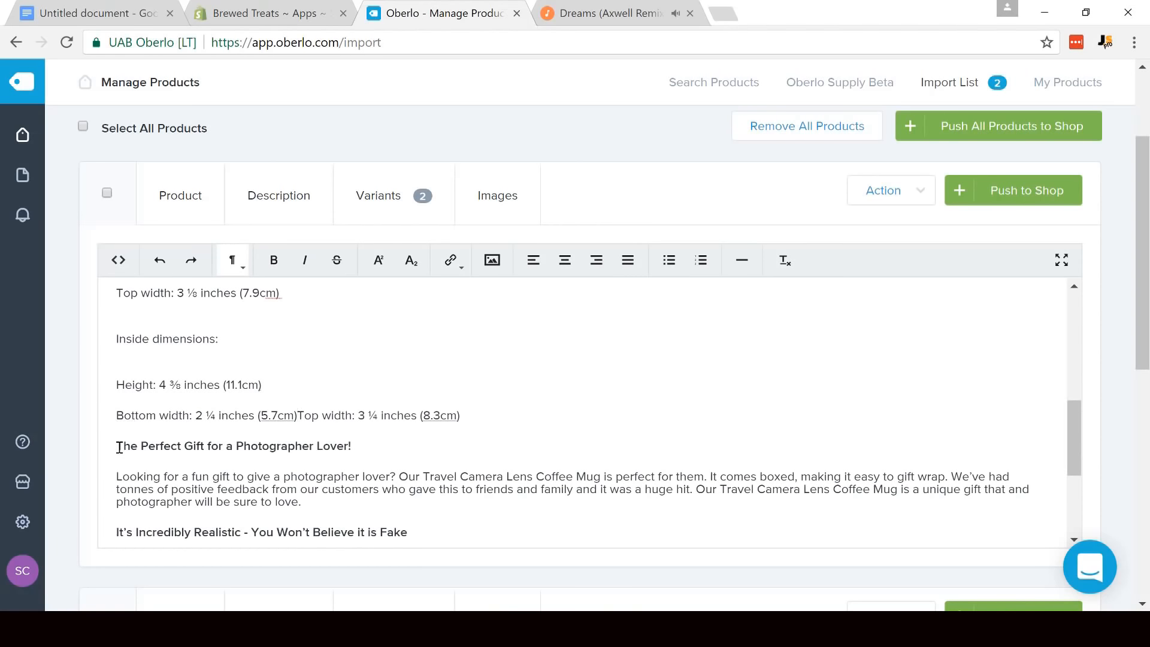
{"action": "key", "text": "shift+Return"}
{"action": "key", "text": "BackSpace"}
{"action": "key", "text": "shift+Return"}
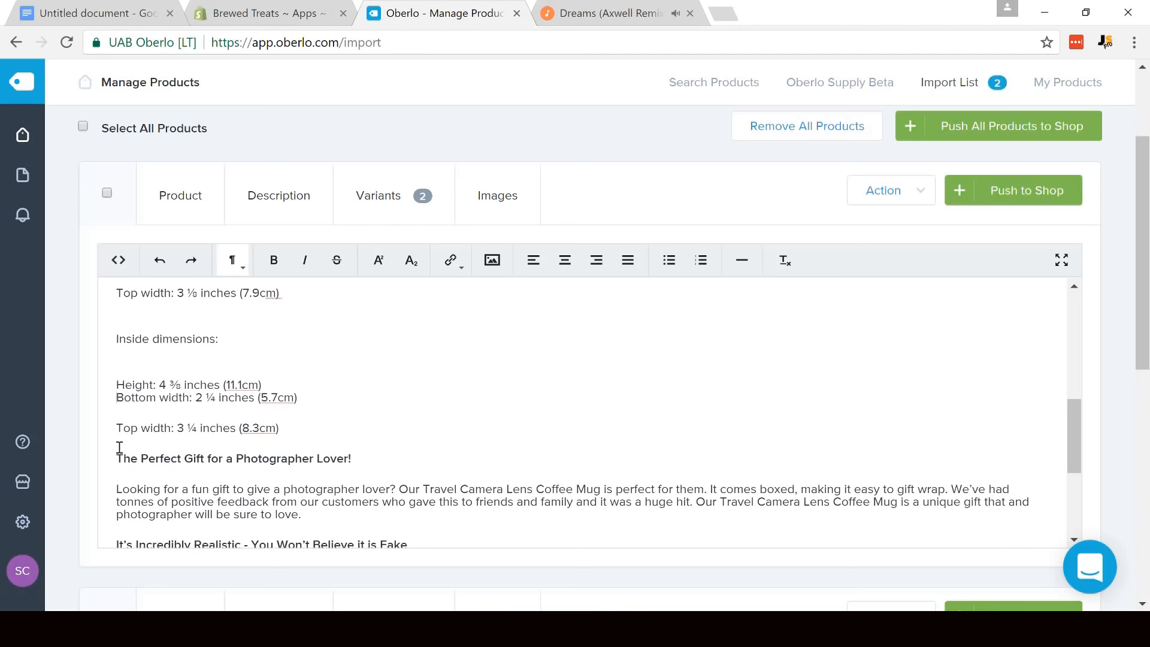
{"action": "key", "text": "BackSpace"}
{"action": "key", "text": "shift+Return"}
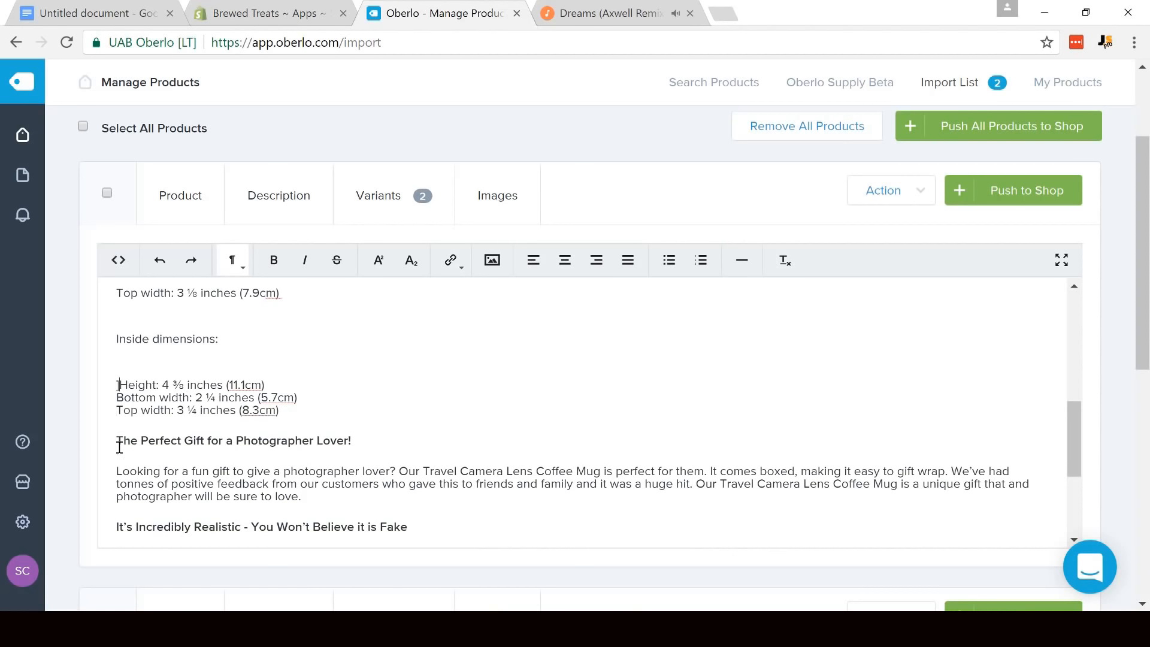
{"action": "key", "text": "BackSpace"}
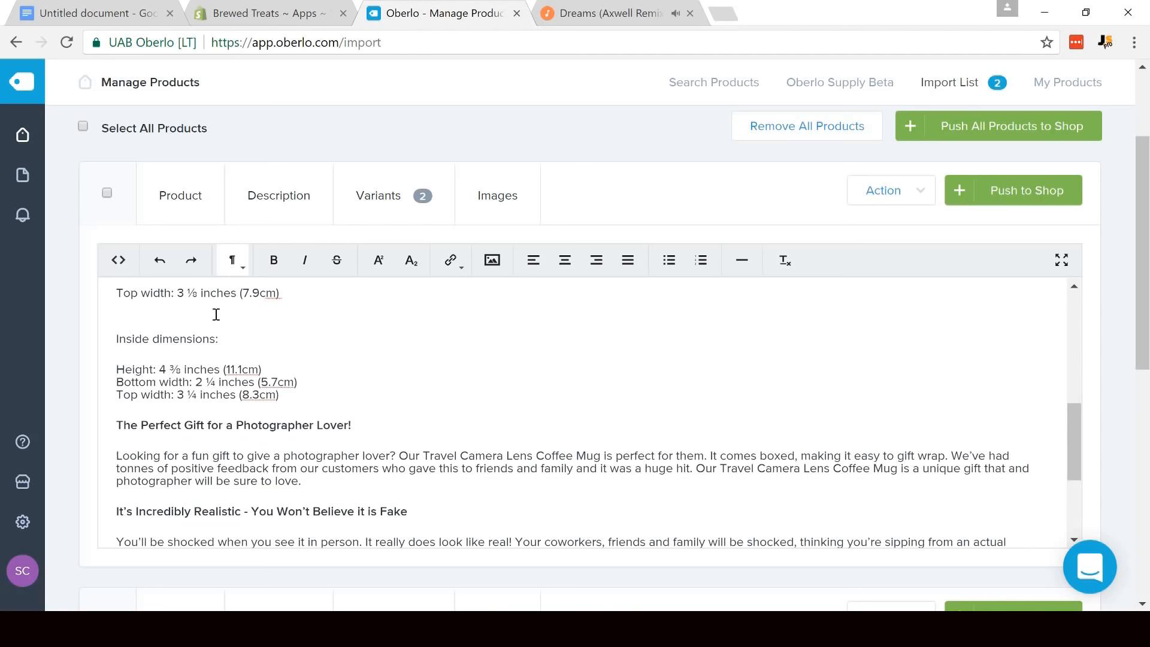
- Make the heading "Inside dimensions:" bold and remove the extra blank line above it
{"action": "left_click_drag", "start_coordinate": [234, 339], "coordinate": [83, 339]}
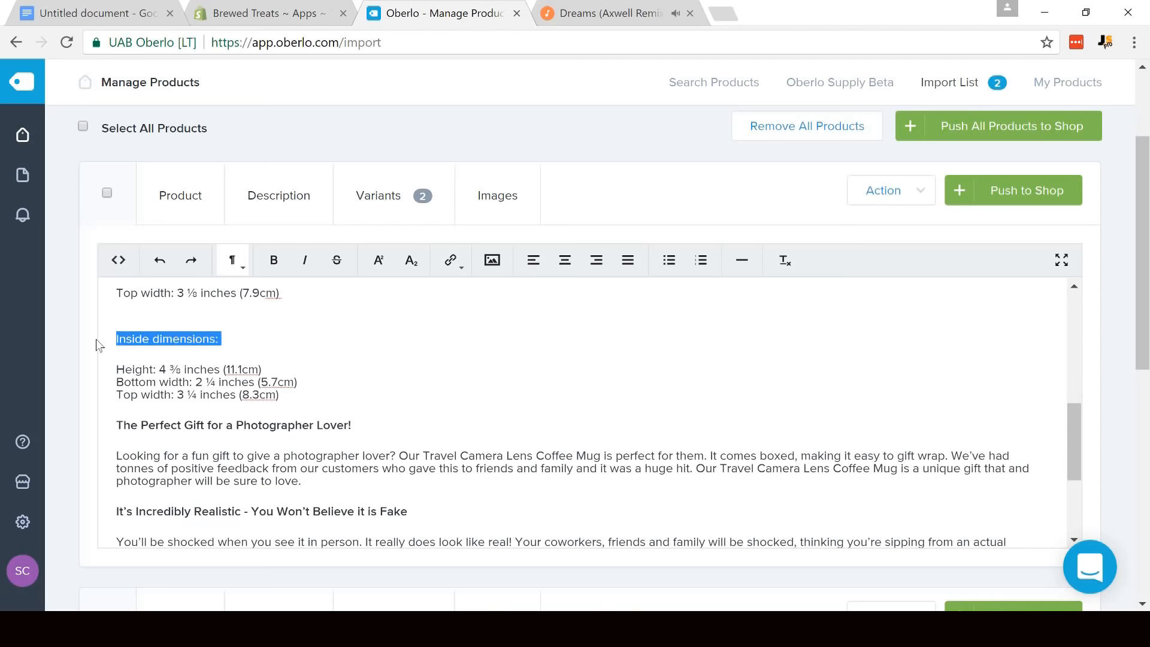
{"action": "key", "text": "ctrl+b"}
{"action": "left_click", "coordinate": [198, 339]}
{"action": "scroll", "coordinate": [161, 389], "scroll_direction": "up", "scroll_amount": 1}
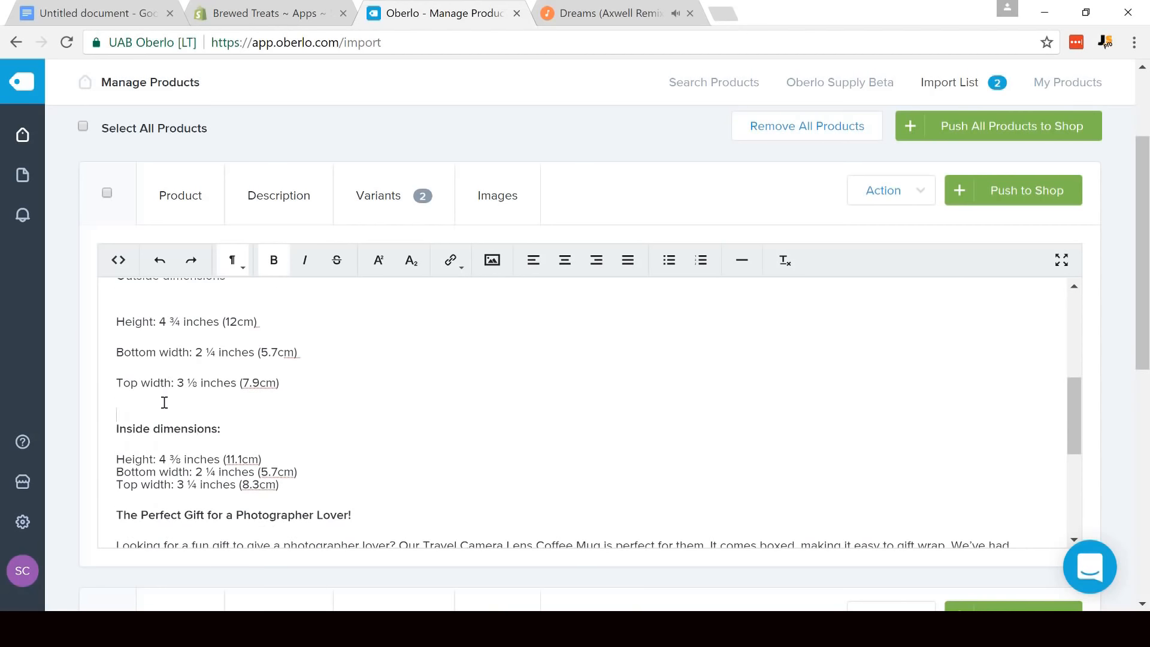
{"action": "key", "text": "BackSpace"}
{"action": "key", "text": "BackSpace"}
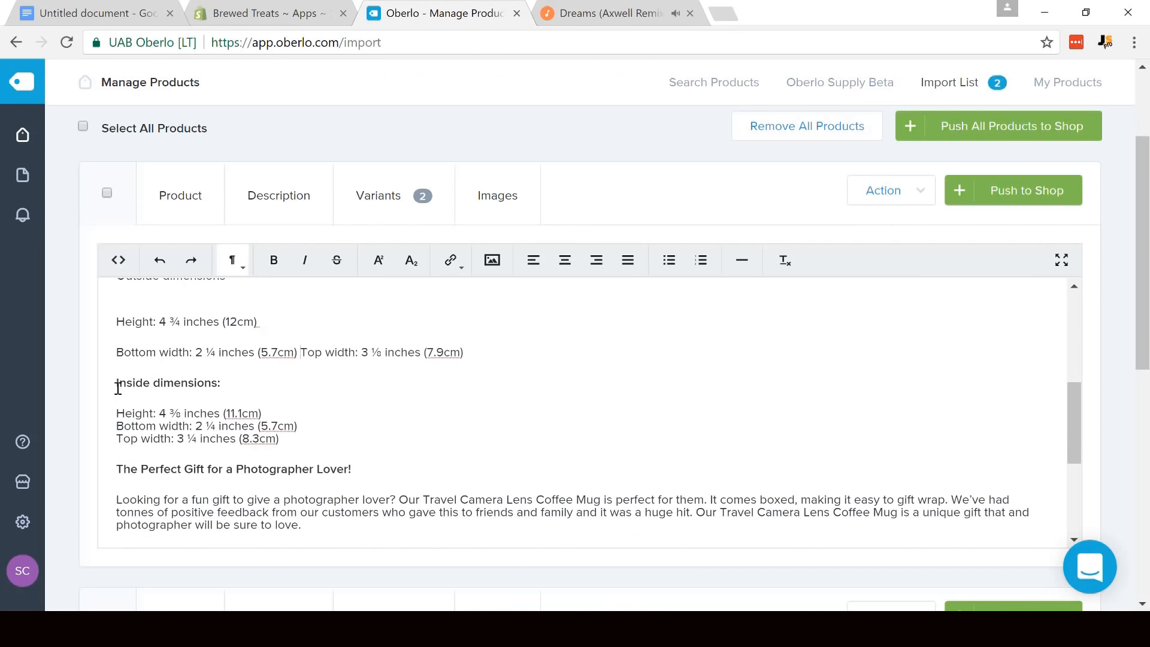
- Close up the outside height, bottom width and top width paragraphs into consecutive lines separated only by line breaks
{"action": "key", "text": "ctrl+z"}
{"action": "key", "text": "Down"}
{"action": "key", "text": "Up"}
{"action": "key", "text": "Up"}
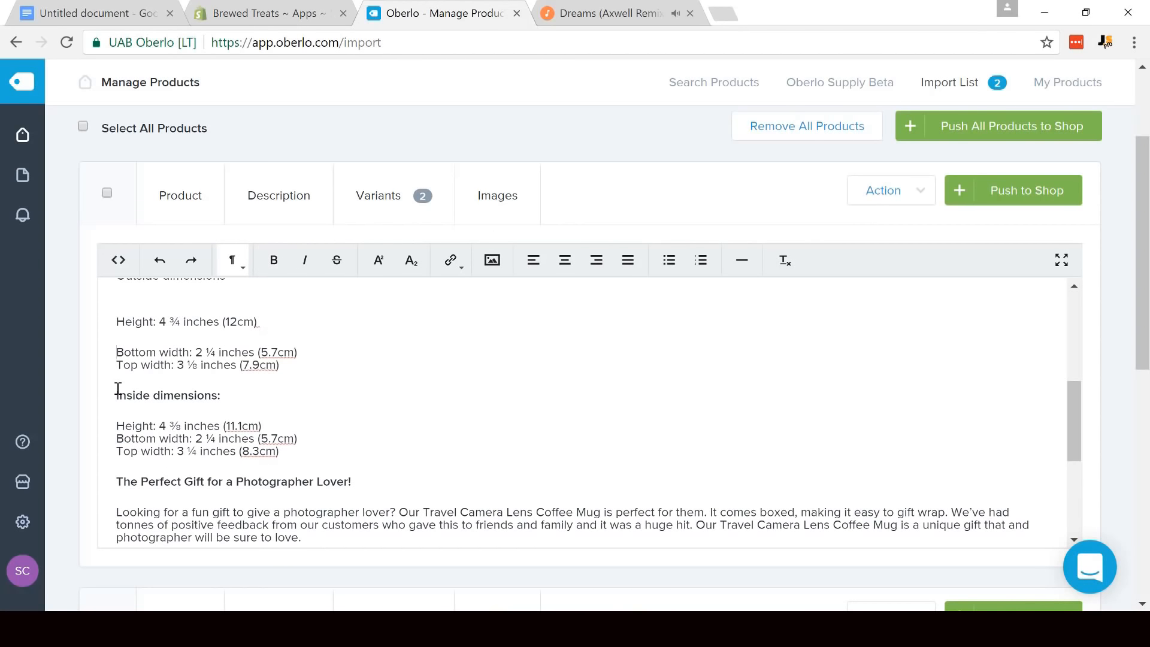
{"action": "key", "text": "BackSpace"}
{"action": "key", "text": "shift+Return"}
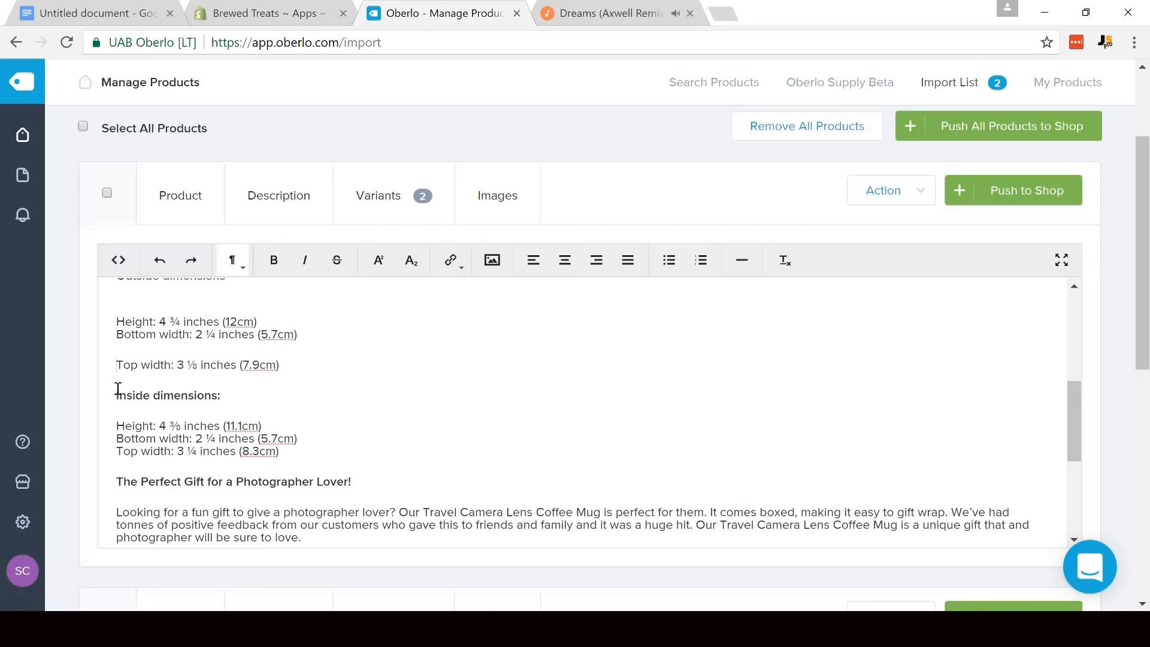
{"action": "key", "text": "BackSpace"}
{"action": "key", "text": "shift+Return"}
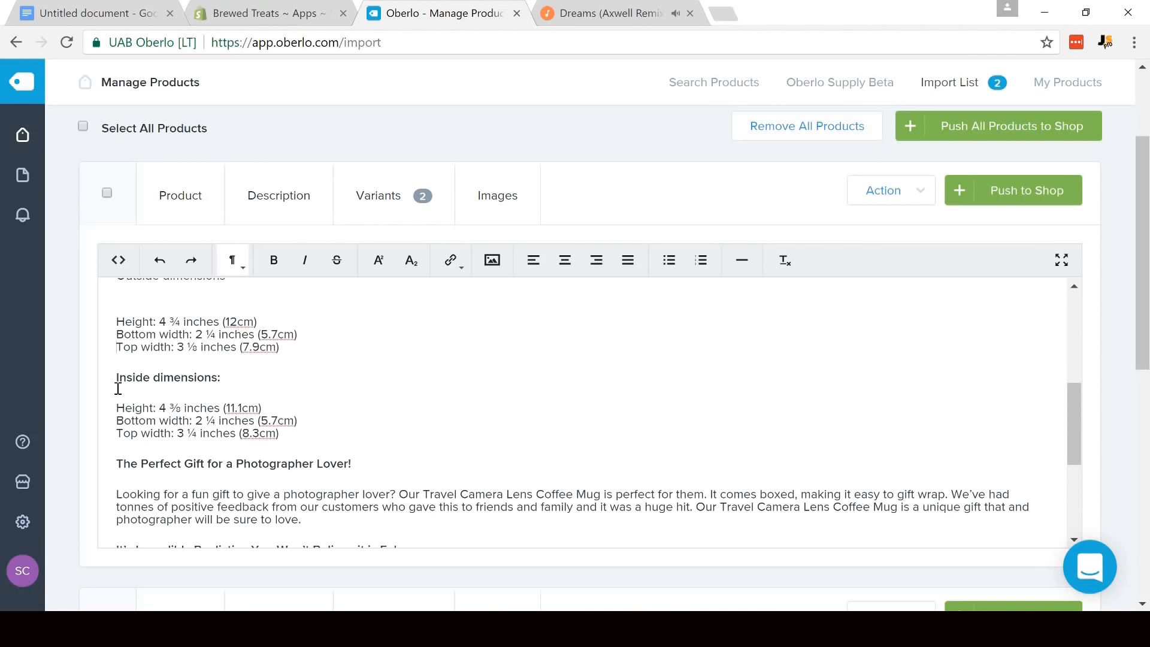
- Format the three outside dimension lines as a bulleted list and remove the extra blank line above the list
{"action": "left_click_drag", "start_coordinate": [290, 357], "coordinate": [109, 321]}
{"action": "left_click", "coordinate": [127, 327]}
{"action": "left_click_drag", "start_coordinate": [288, 347], "coordinate": [113, 325]}
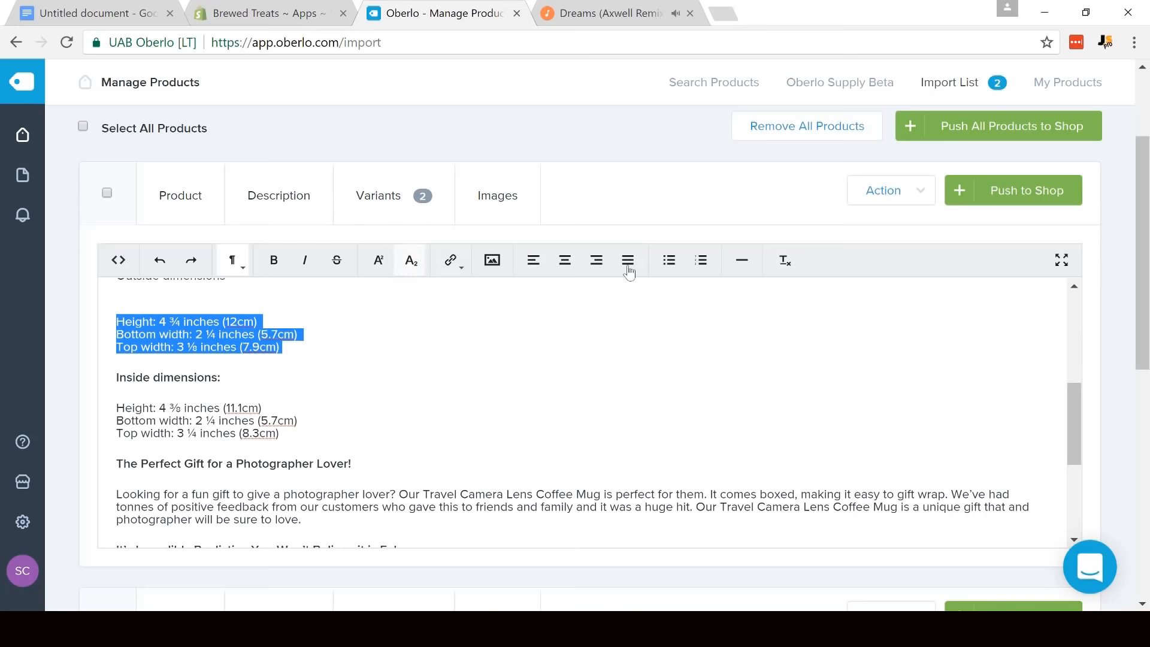
{"action": "left_click", "coordinate": [669, 259]}
{"action": "left_click", "coordinate": [128, 298]}
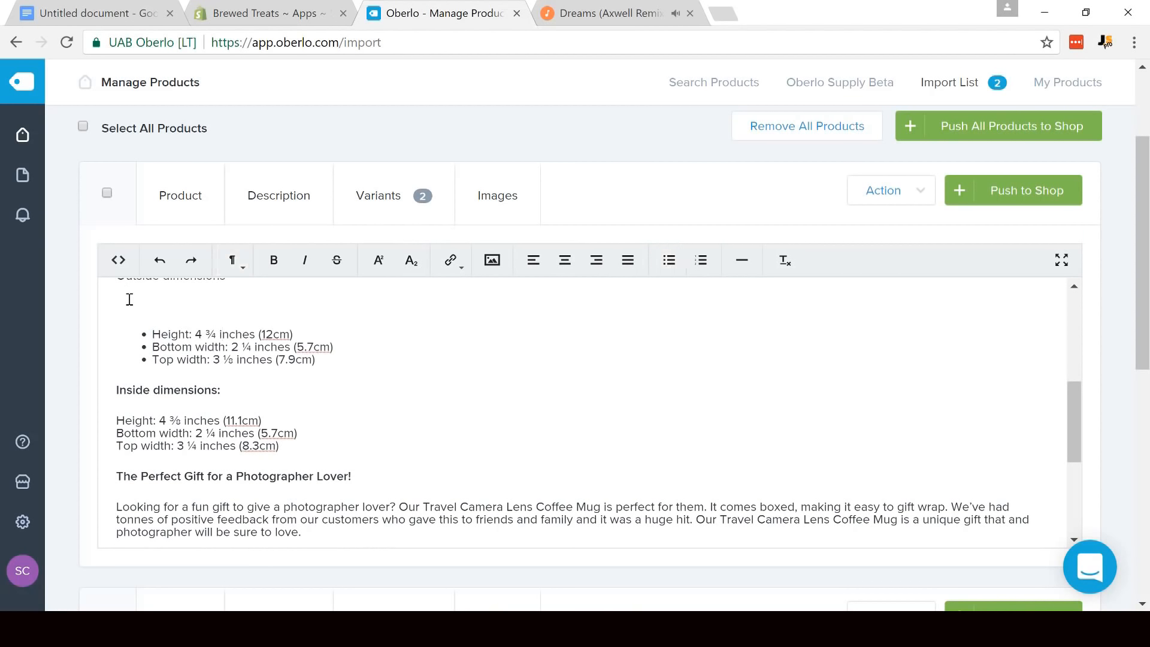
{"action": "key", "text": "BackSpace"}
- Make the heading "Outside dimensions" bold and remove the extra blank line above it
{"action": "left_click_drag", "start_coordinate": [1073, 396], "coordinate": [1071, 340]}
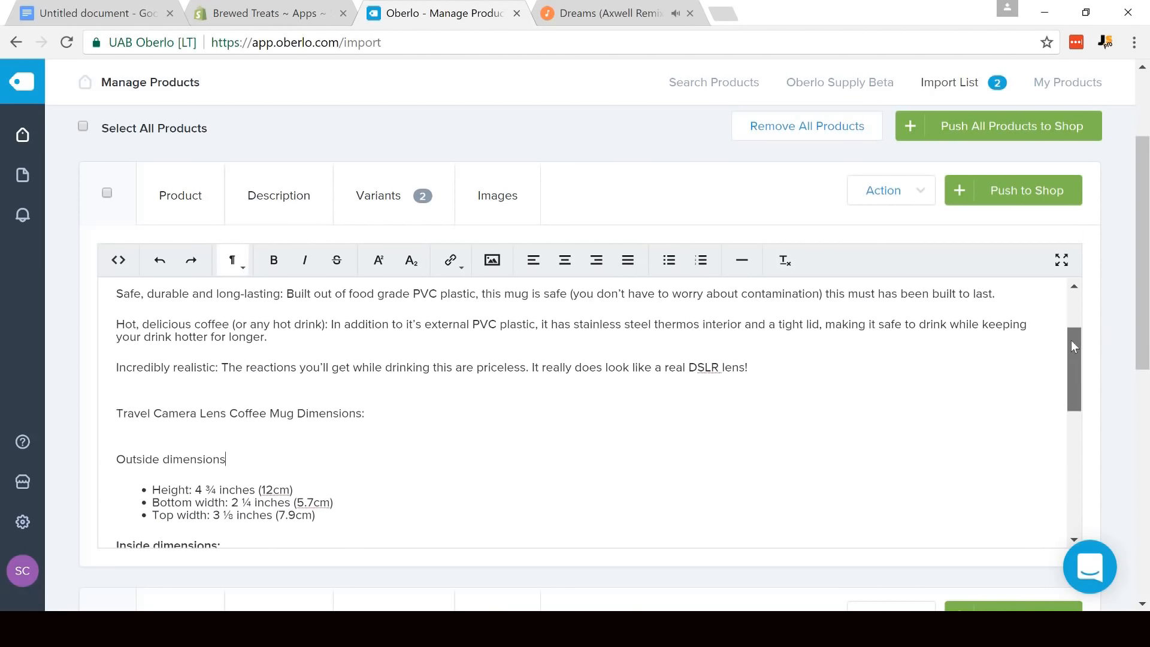
{"action": "left_click_drag", "start_coordinate": [254, 468], "coordinate": [78, 462]}
{"action": "left_click", "coordinate": [279, 267]}
{"action": "left_click", "coordinate": [154, 448]}
{"action": "key", "text": "BackSpace"}
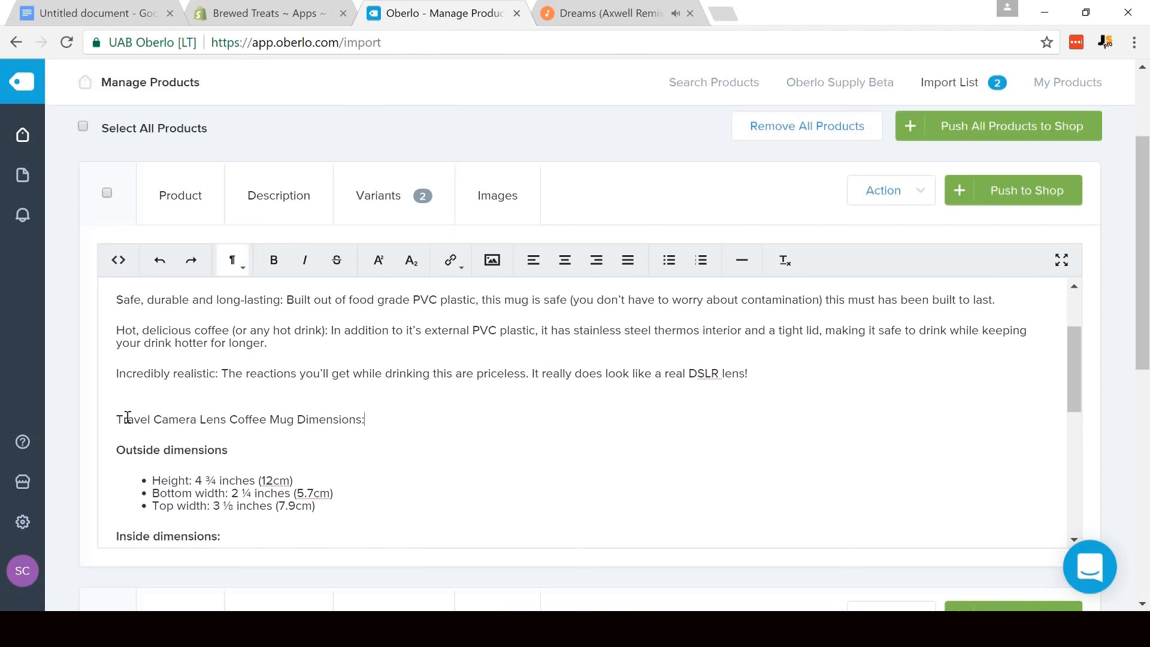
- Make the heading "Travel Camera Lens Coffee Mug Dimensions:" bold and remove the extra blank line above it
{"action": "left_click_drag", "start_coordinate": [220, 417], "coordinate": [401, 415]}
{"action": "left_click", "coordinate": [275, 260]}
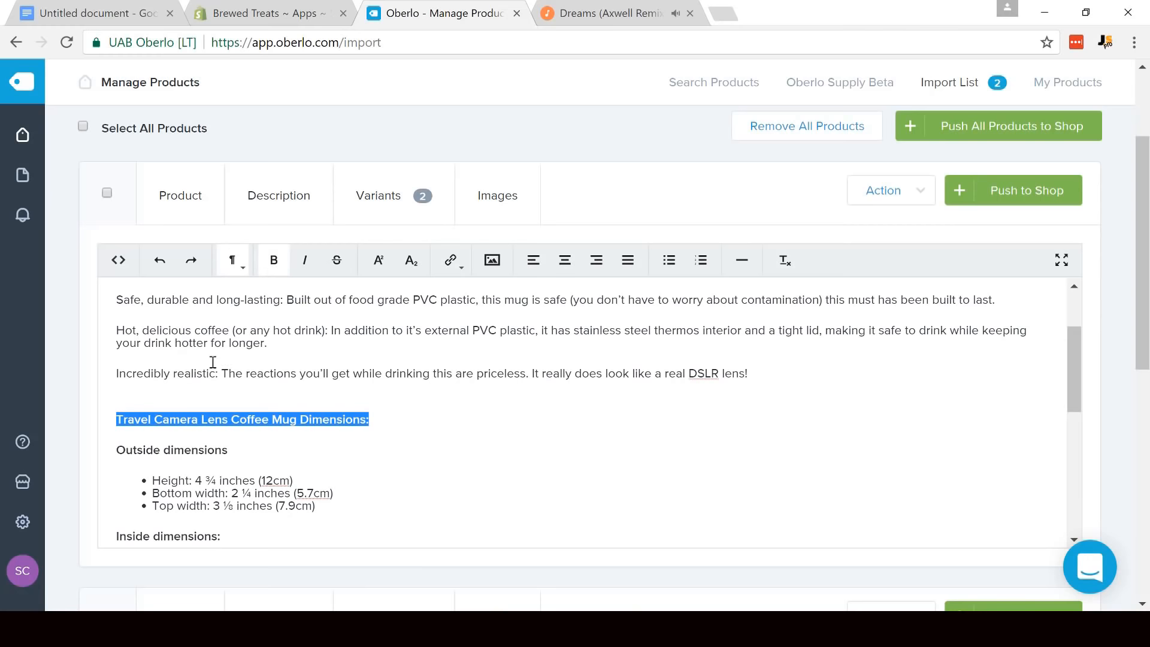
{"action": "left_click", "coordinate": [185, 378]}
{"action": "left_click", "coordinate": [185, 387]}
{"action": "key", "text": "BackSpace"}
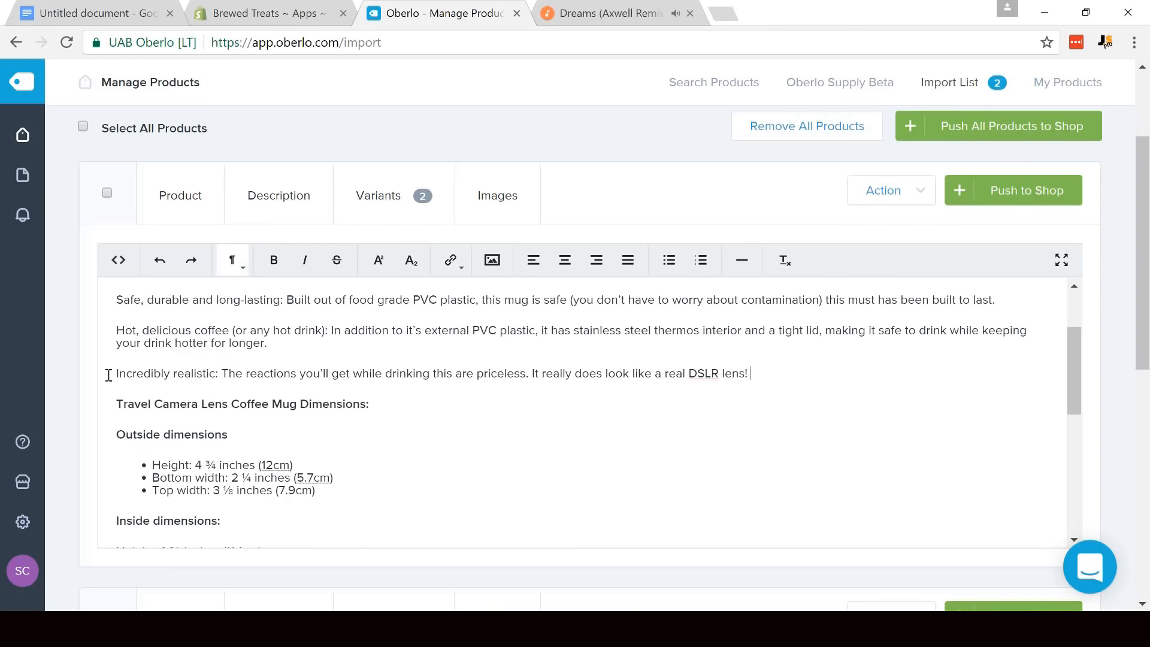
- Close up the big capacity, durability and hot coffee paragraphs into consecutive lines separated only by line breaks
{"action": "left_click", "coordinate": [109, 375]}
{"action": "key", "text": "BackSpace"}
{"action": "key", "text": "shift+Return"}
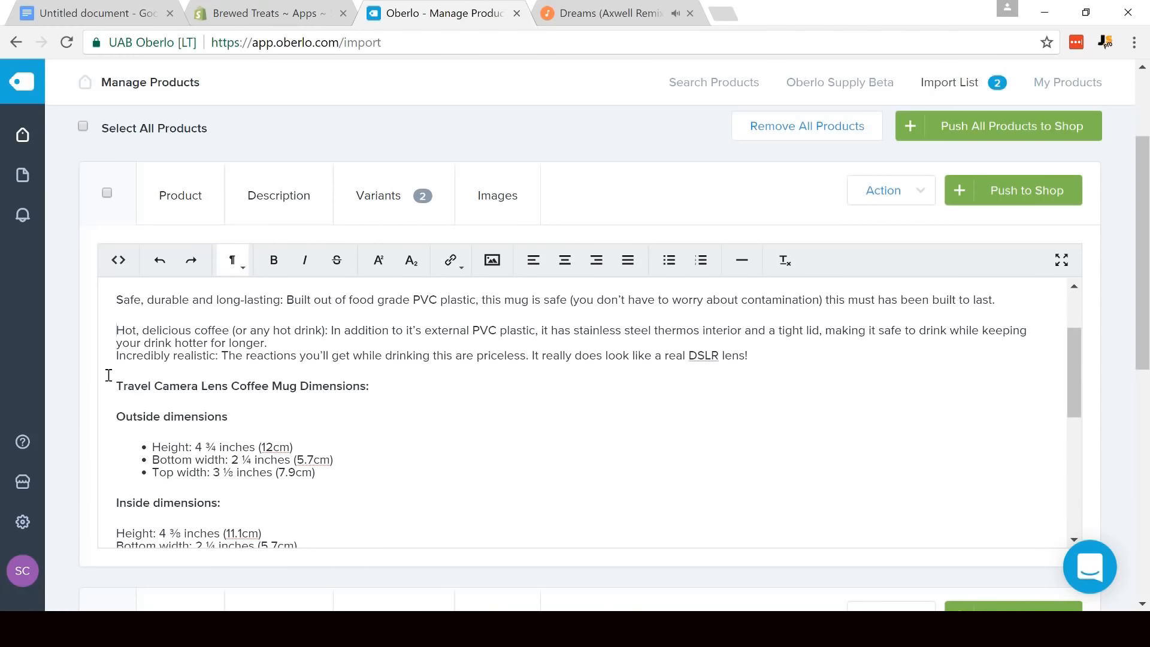
{"action": "key", "text": "BackSpace"}
{"action": "key", "text": "shift+Return"}
{"action": "scroll", "coordinate": [108, 375], "scroll_direction": "up", "scroll_amount": 1}
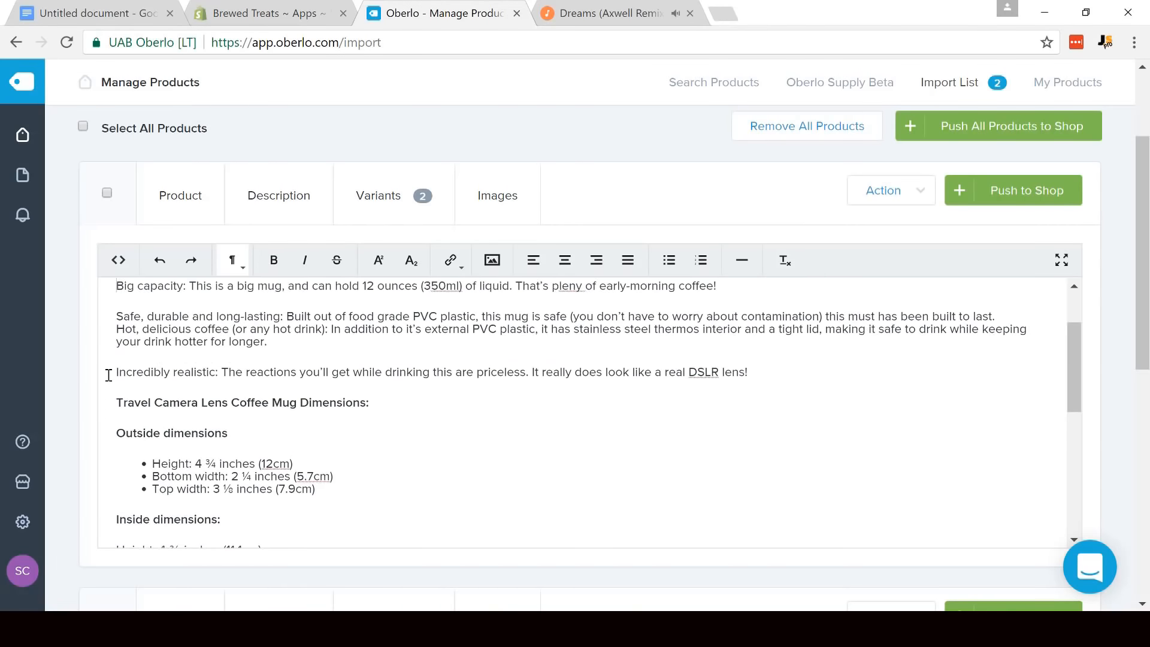
{"action": "key", "text": "BackSpace"}
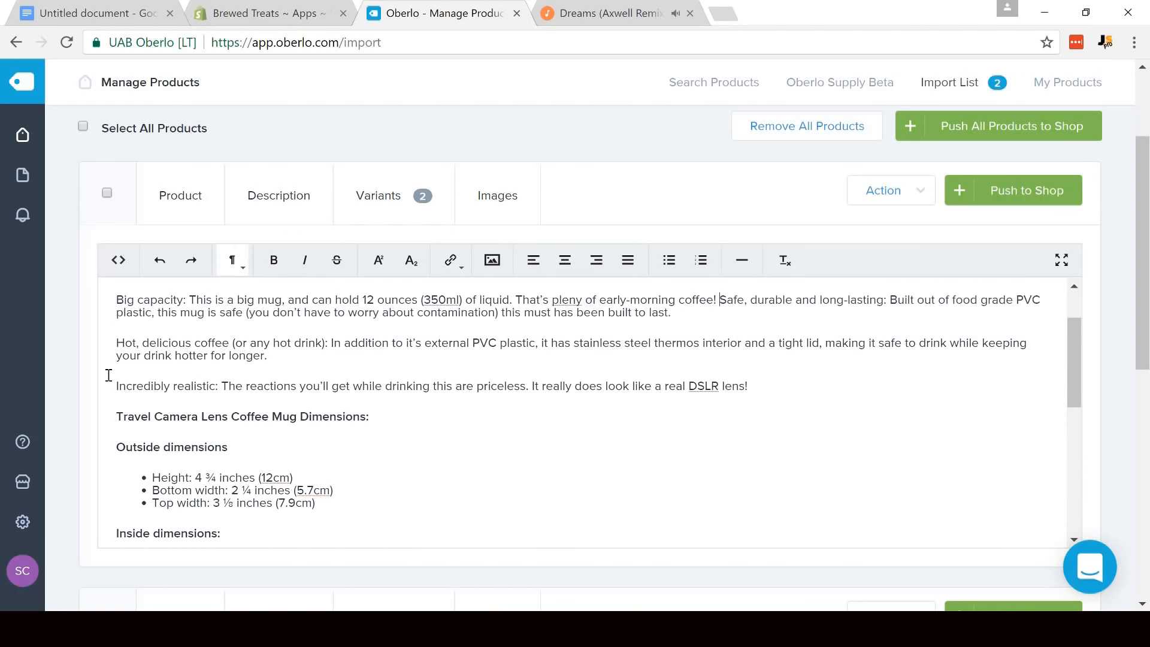
{"action": "key", "text": "shift+Return"}
{"action": "key", "text": "BackSpace"}
{"action": "key", "text": "shift+Return"}
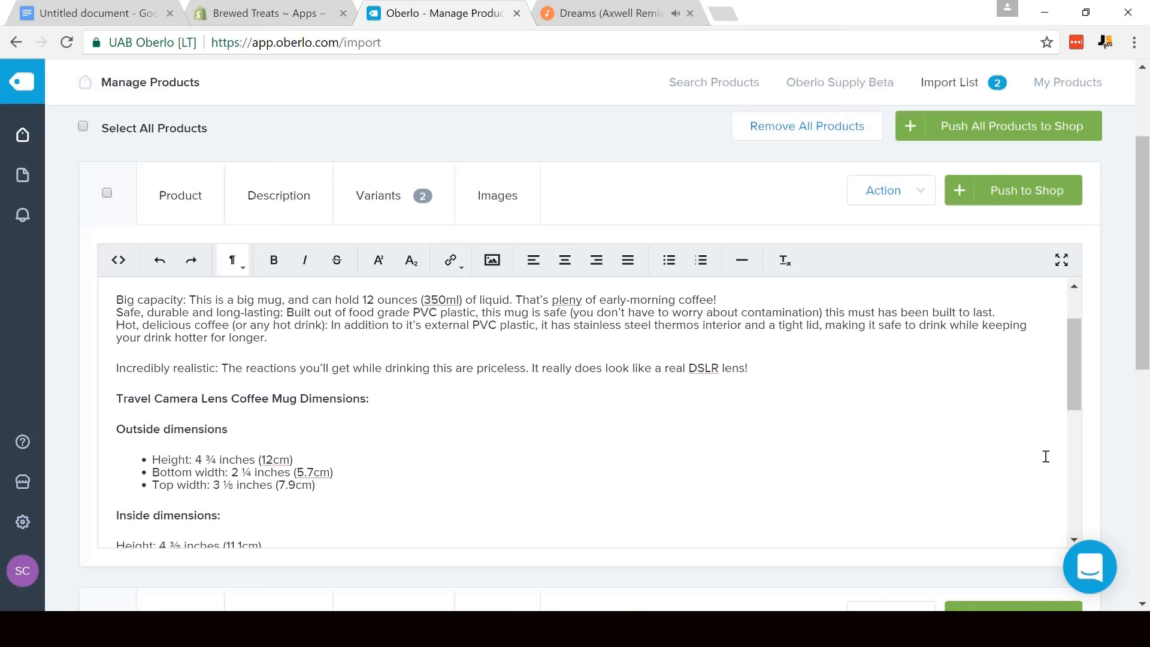
- Remove the extra blank line above "Big capacity" and format the big capacity, durability and hot coffee lines as a bulleted list
{"action": "scroll", "coordinate": [1073, 372], "scroll_direction": "up", "scroll_amount": 2}
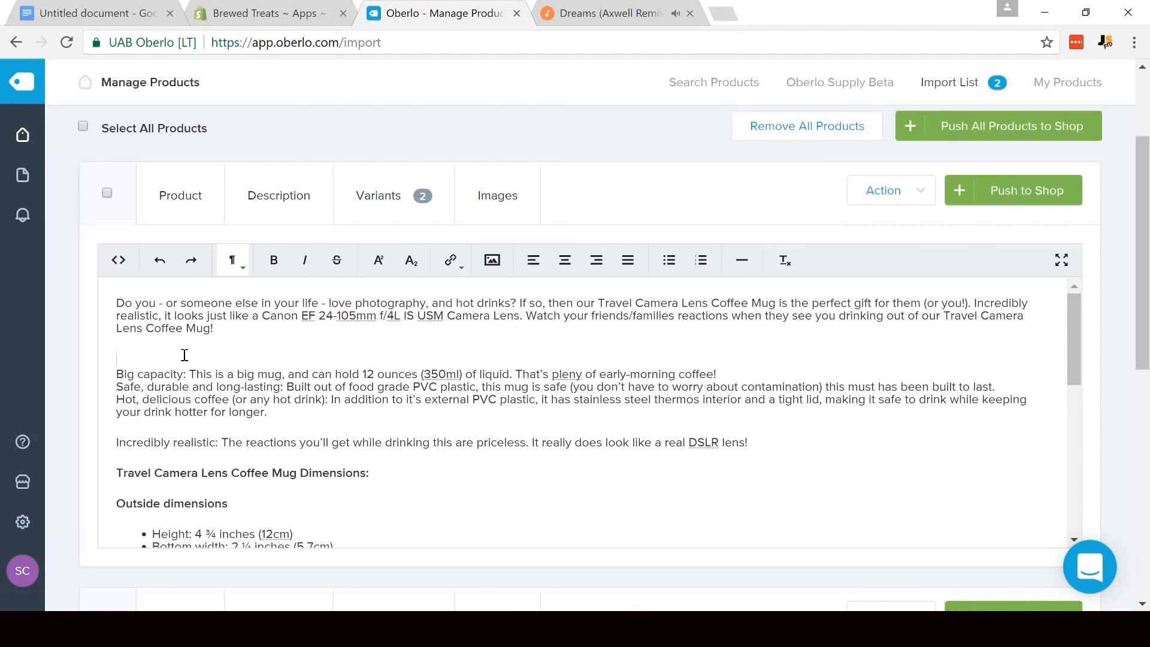
{"action": "key", "text": "BackSpace"}
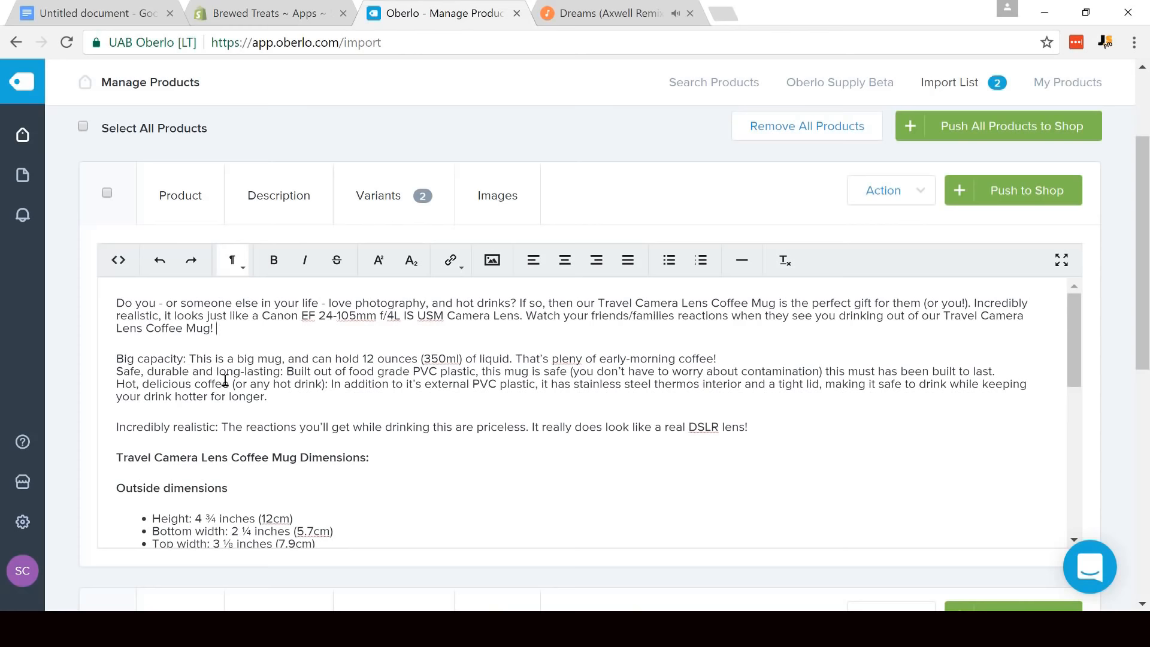
{"action": "left_click_drag", "start_coordinate": [280, 401], "coordinate": [117, 358]}
{"action": "left_click", "coordinate": [669, 260]}
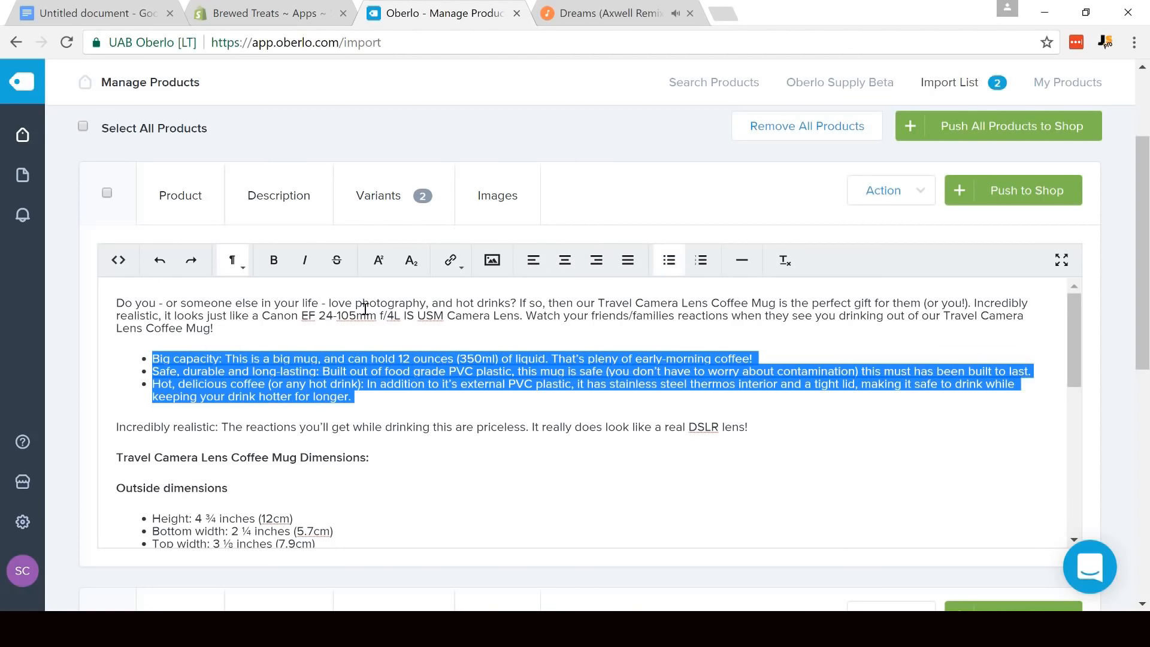
{"action": "left_click", "coordinate": [178, 343]}
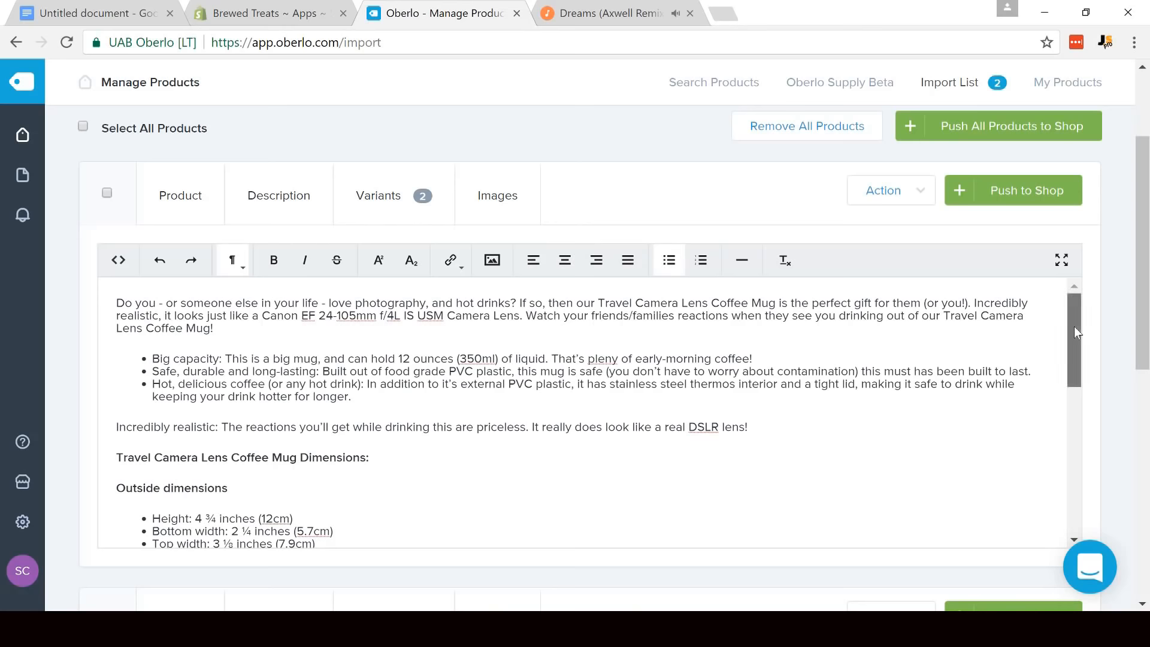
- Review the variants of the Travel Camera Lens Coffee Mug
{"action": "left_click_drag", "start_coordinate": [1147, 304], "coordinate": [1148, 208]}
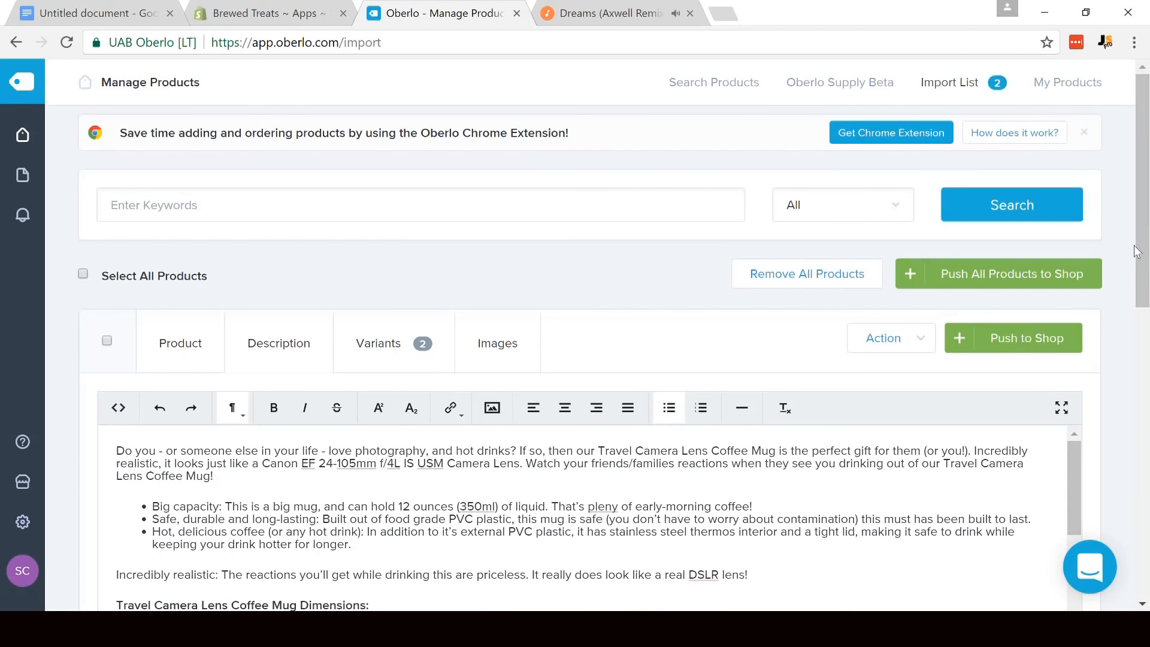
{"action": "left_click", "coordinate": [384, 352]}
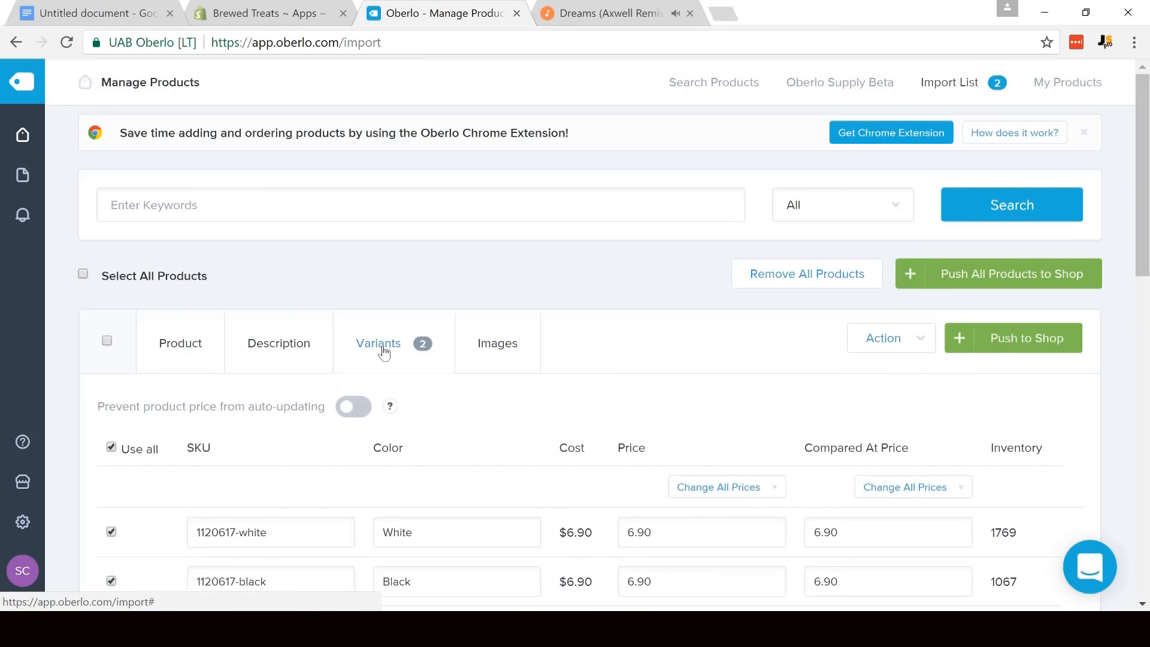
{"action": "left_click_drag", "start_coordinate": [1148, 234], "coordinate": [1147, 312]}
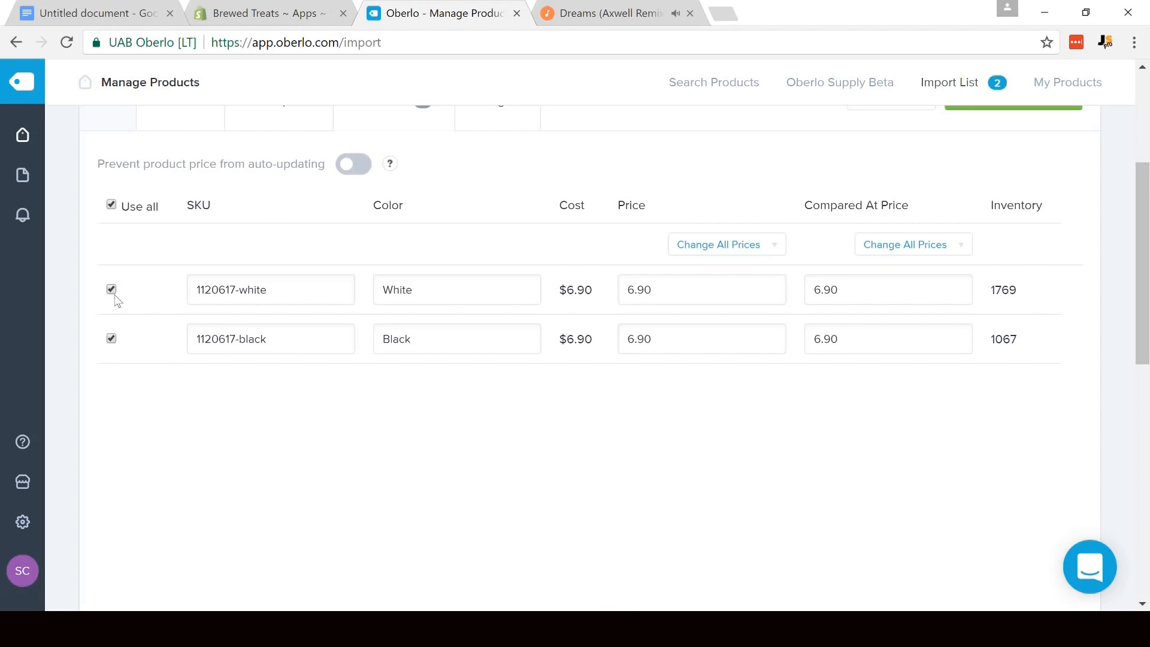
- Exclude the green and red variants of the Whirlpool Self Stir Mug, keeping only black for import
{"action": "left_click_drag", "start_coordinate": [1142, 252], "coordinate": [1142, 435]}
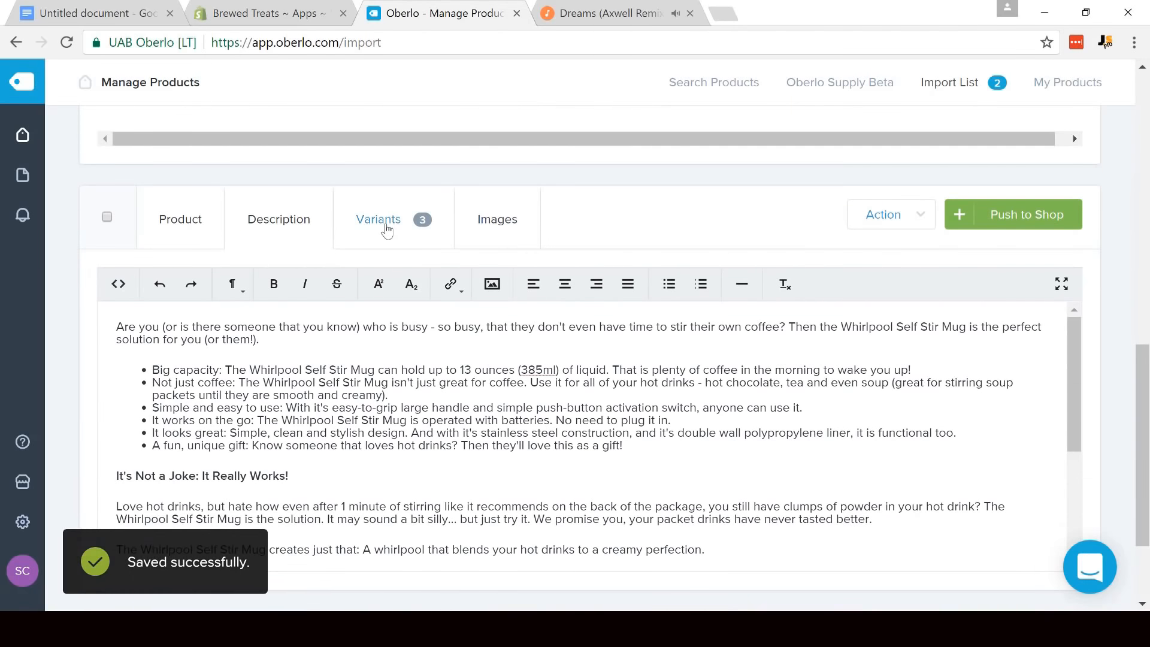
{"action": "left_click", "coordinate": [386, 229]}
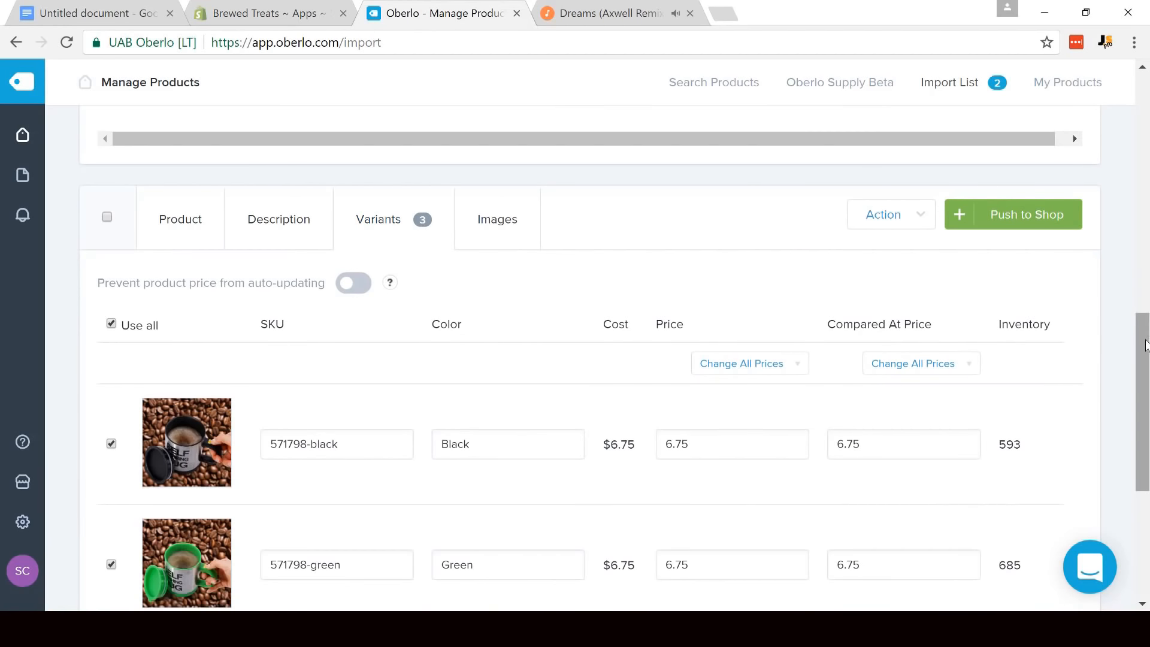
{"action": "left_click_drag", "start_coordinate": [1143, 367], "coordinate": [1147, 440]}
{"action": "left_click", "coordinate": [112, 355]}
{"action": "left_click", "coordinate": [111, 474]}
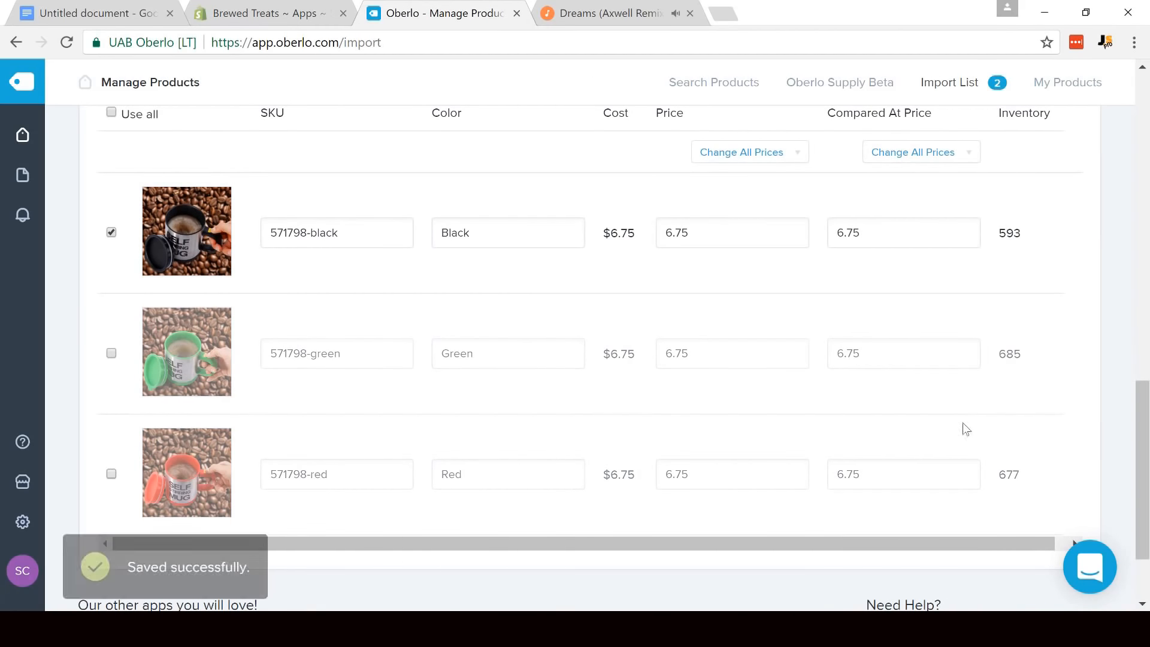
- Include the white variant of the camera lens mug again and set the price of all its variants to 19.99
{"action": "scroll", "coordinate": [966, 429], "scroll_direction": "up", "scroll_amount": 8}
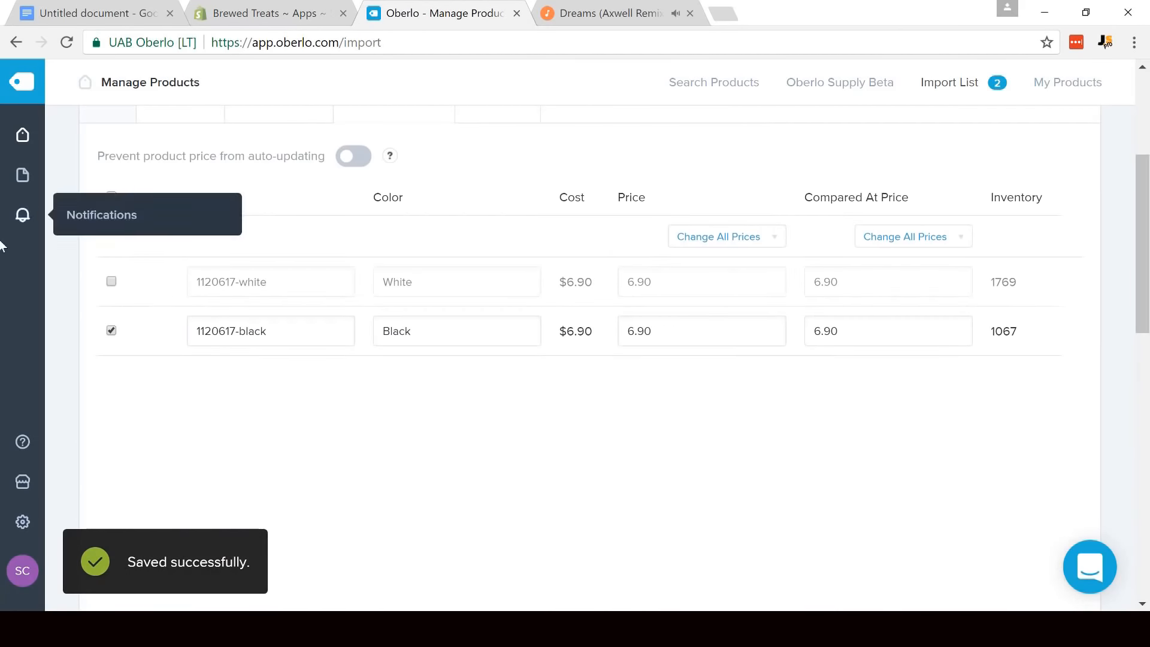
{"action": "left_click", "coordinate": [111, 281]}
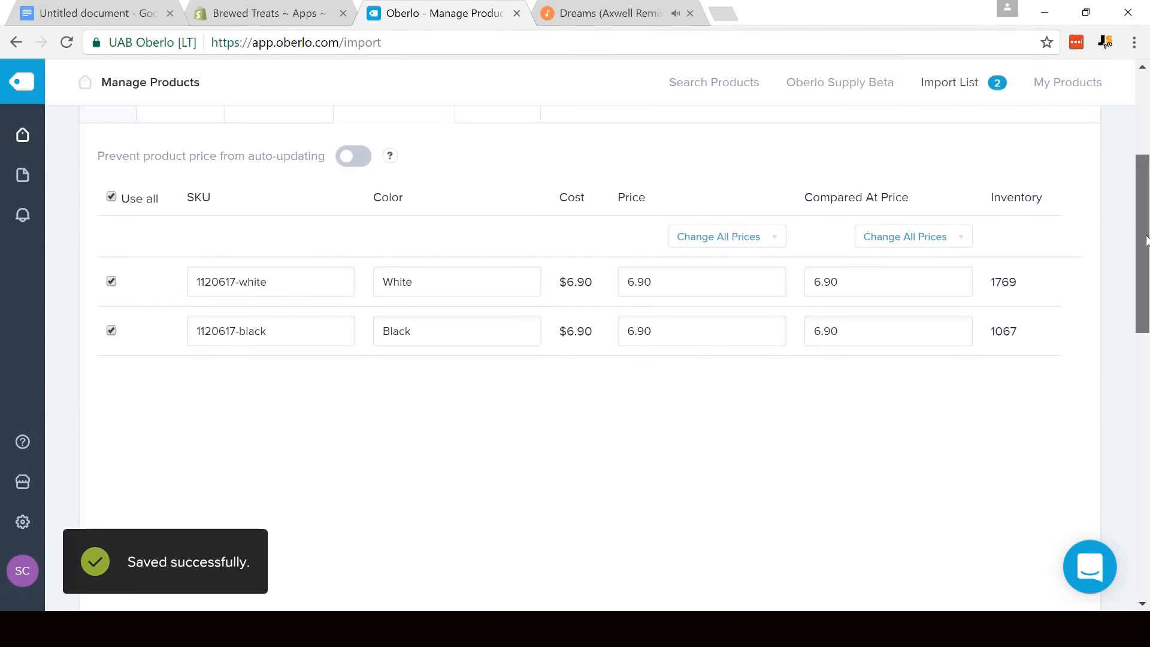
{"action": "mouse_move", "coordinate": [1145, 240]}
{"action": "left_mouse_down"}
{"action": "mouse_move", "coordinate": [1145, 259]}
{"action": "mouse_move", "coordinate": [1146, 227]}
{"action": "left_mouse_up"}
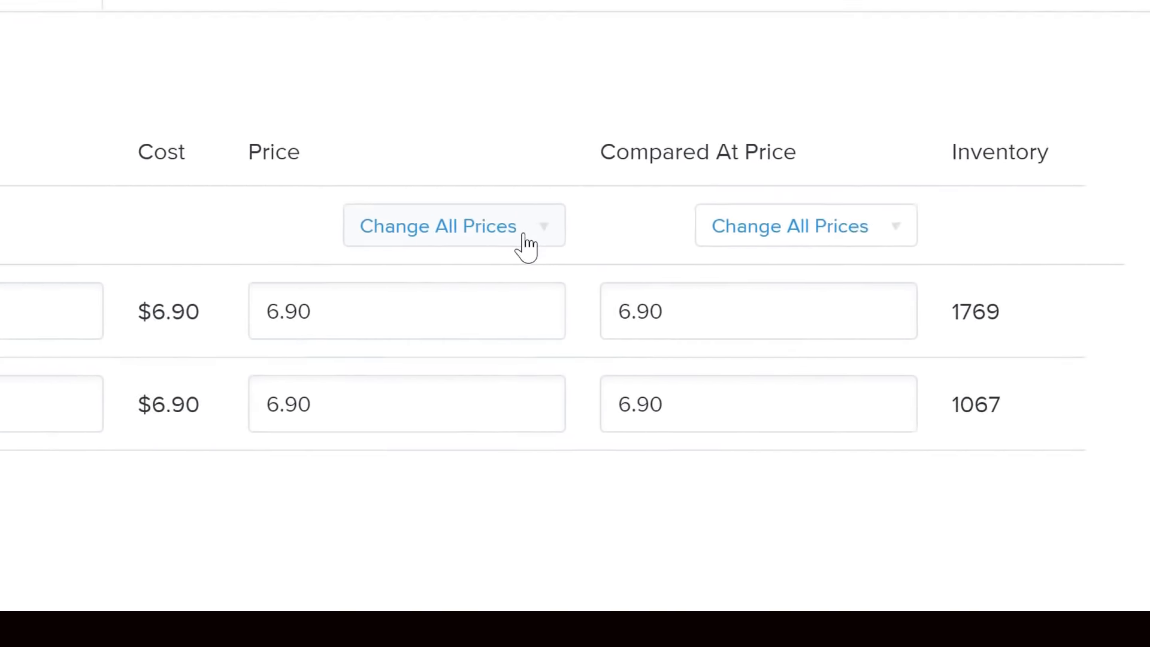
{"action": "left_click", "coordinate": [487, 239]}
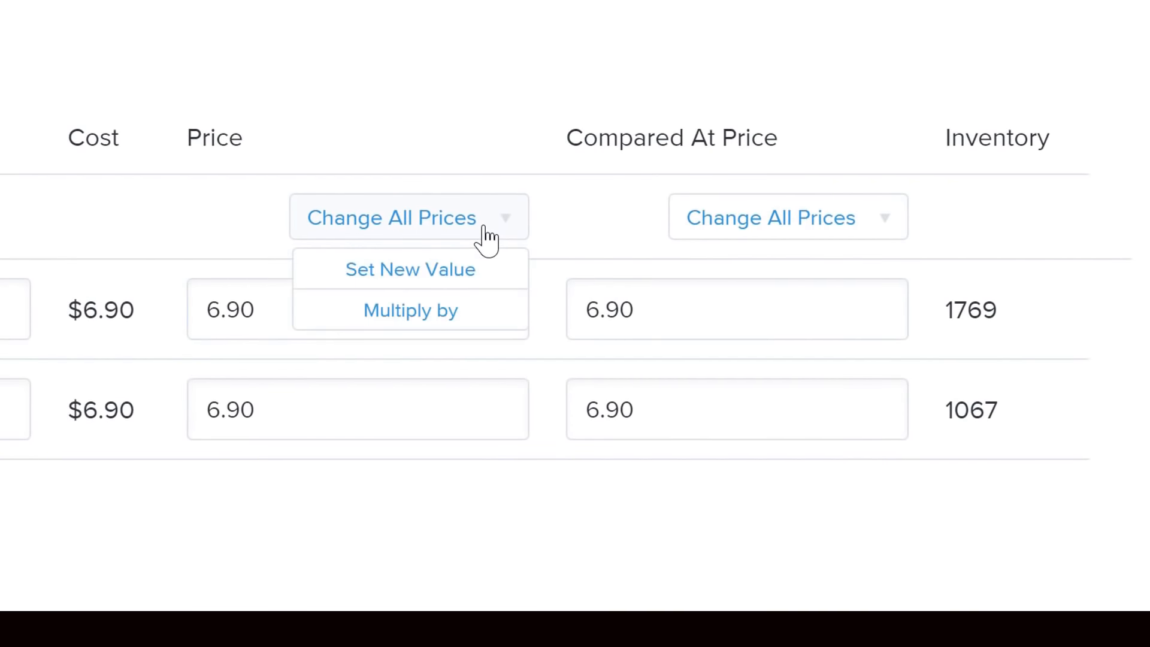
{"action": "left_click", "coordinate": [446, 272]}
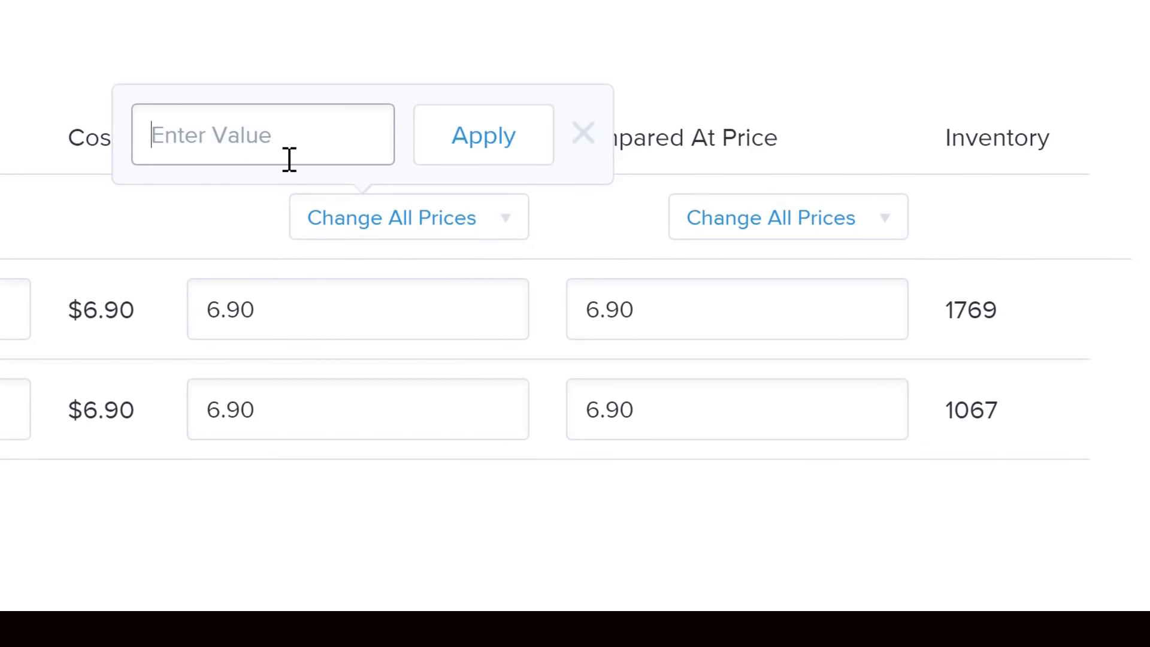
{"action": "type", "text": "19.99"}
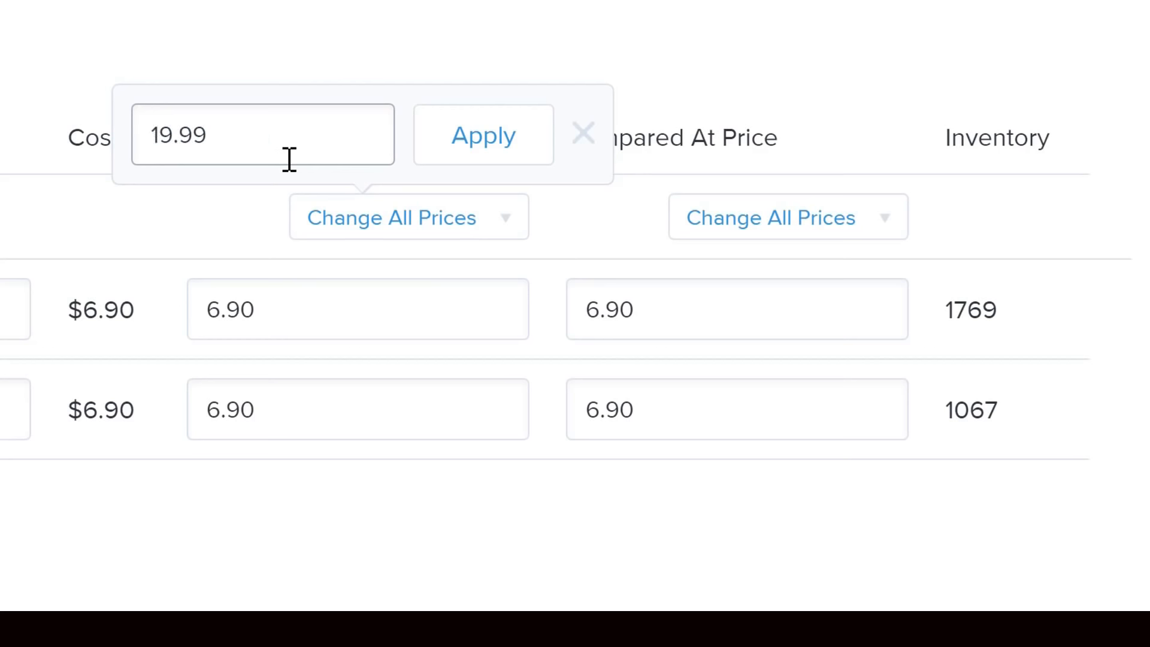
{"action": "left_click", "coordinate": [471, 135]}
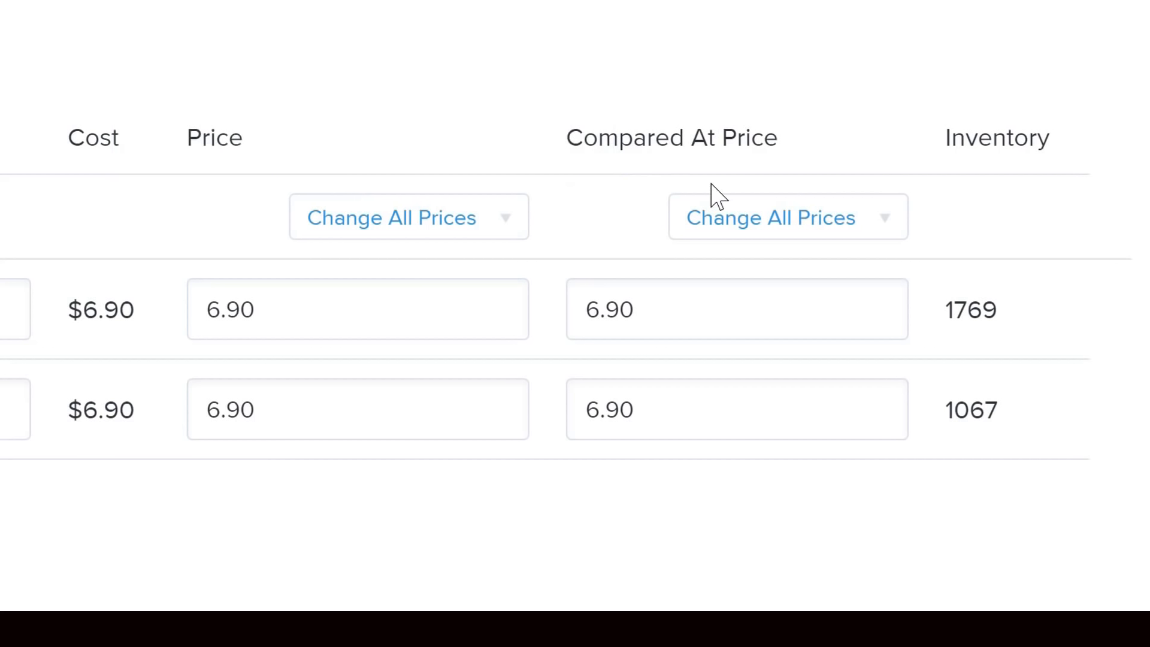
- Set the compared-at price of all camera lens mug variants to 24.99
{"action": "left_click", "coordinate": [861, 231]}
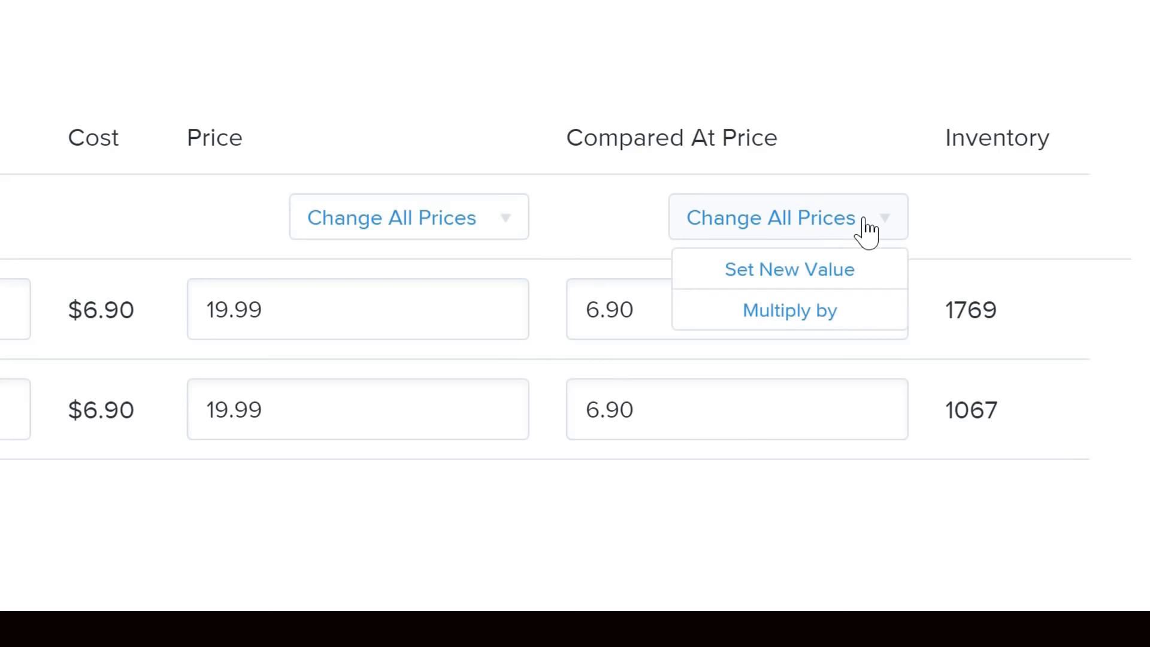
{"action": "left_click", "coordinate": [813, 275]}
{"action": "type", "text": "24.99"}
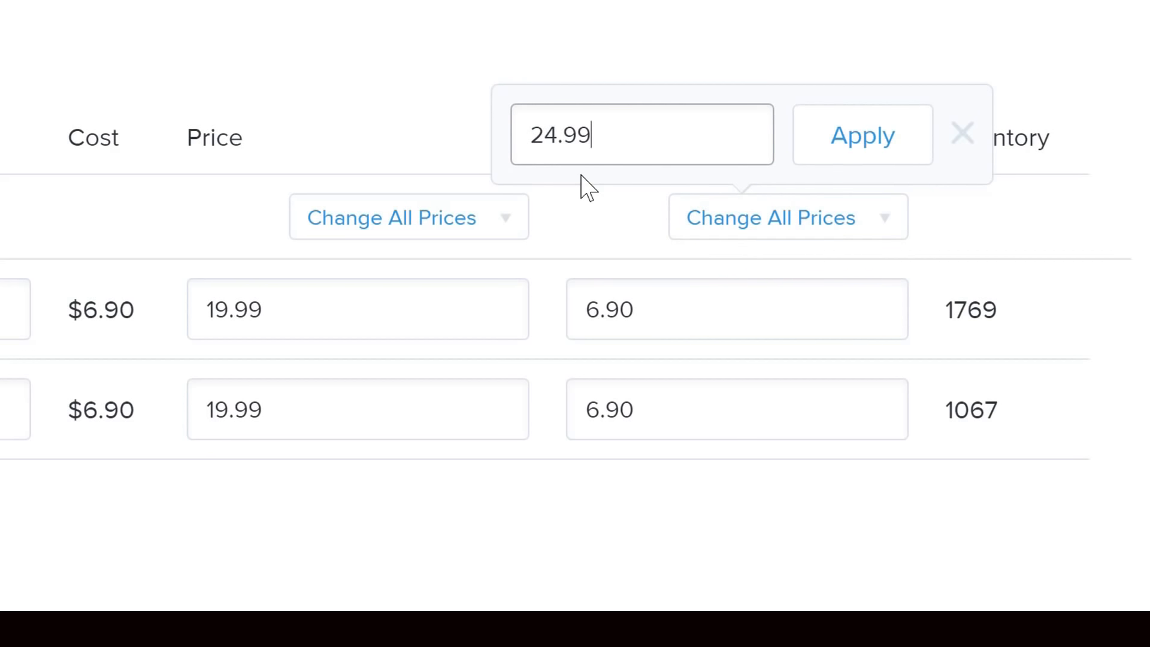
{"action": "left_click", "coordinate": [873, 128]}
- Set the black self stir mug's price to 19.95 and replace its compared-at price
{"action": "left_click_drag", "start_coordinate": [1145, 233], "coordinate": [1148, 478]}
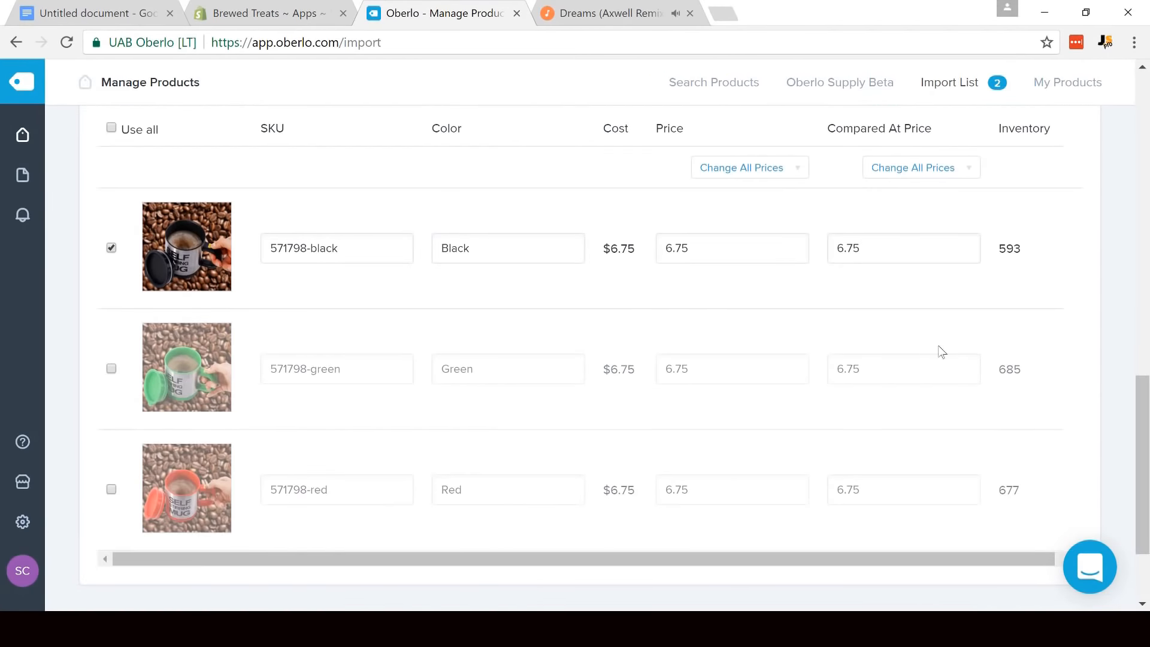
{"action": "left_click_drag", "start_coordinate": [728, 248], "coordinate": [561, 242]}
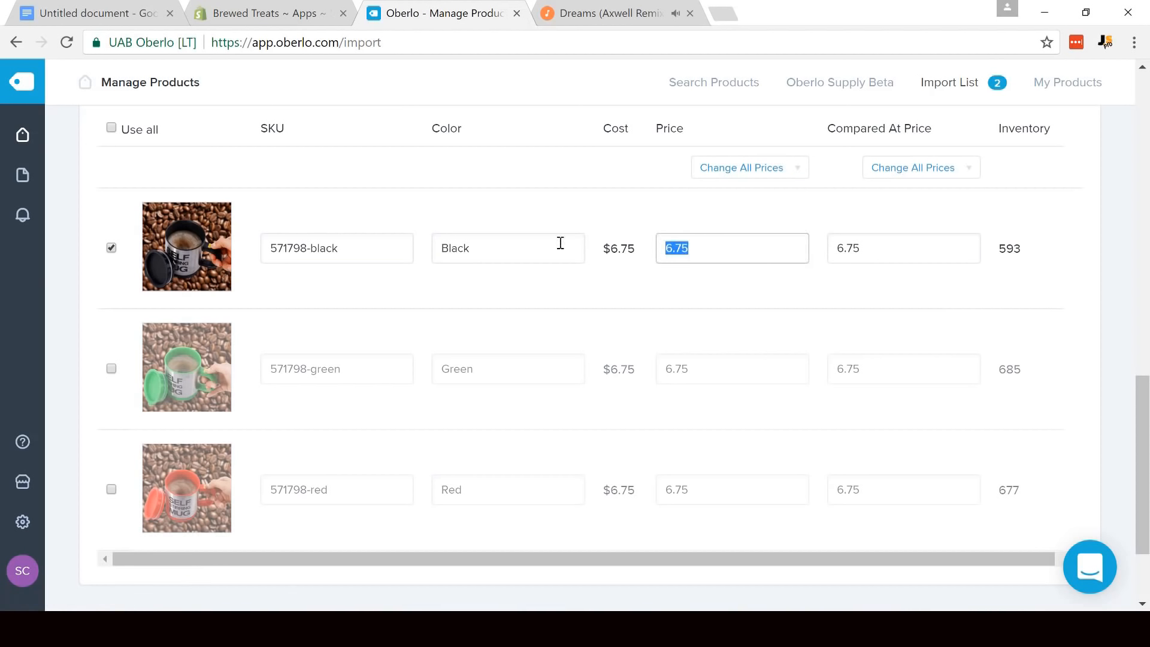
{"action": "type", "text": "19.95"}
{"action": "key", "text": "Tab"}
{"action": "type", "text": "2"}
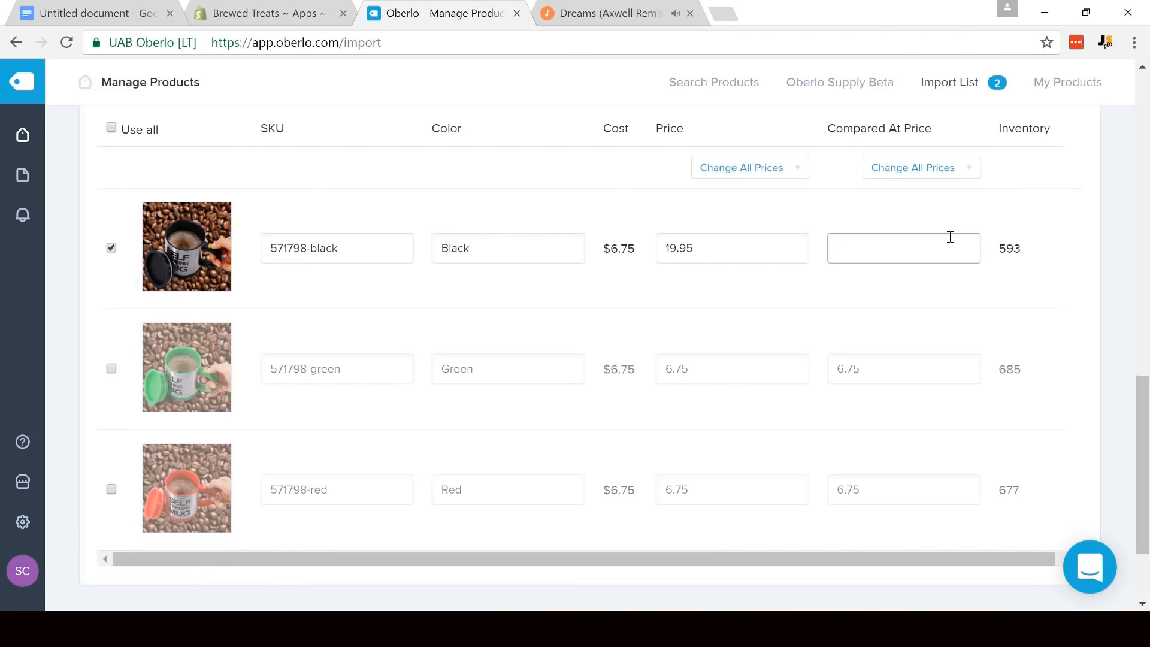
{"action": "left_click", "coordinate": [1102, 257]}
- Deselect the preselected photo of the white and black lens mugs among the camera lens mug's images
{"action": "left_click_drag", "start_coordinate": [1143, 388], "coordinate": [1148, 96]}
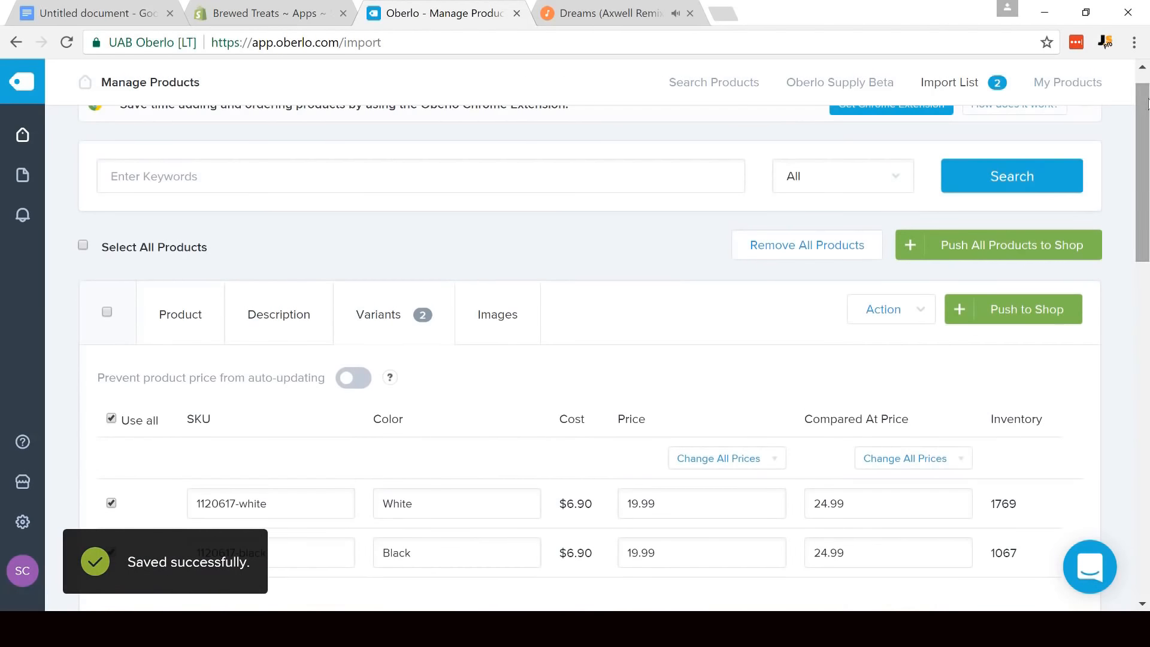
{"action": "left_click", "coordinate": [503, 321]}
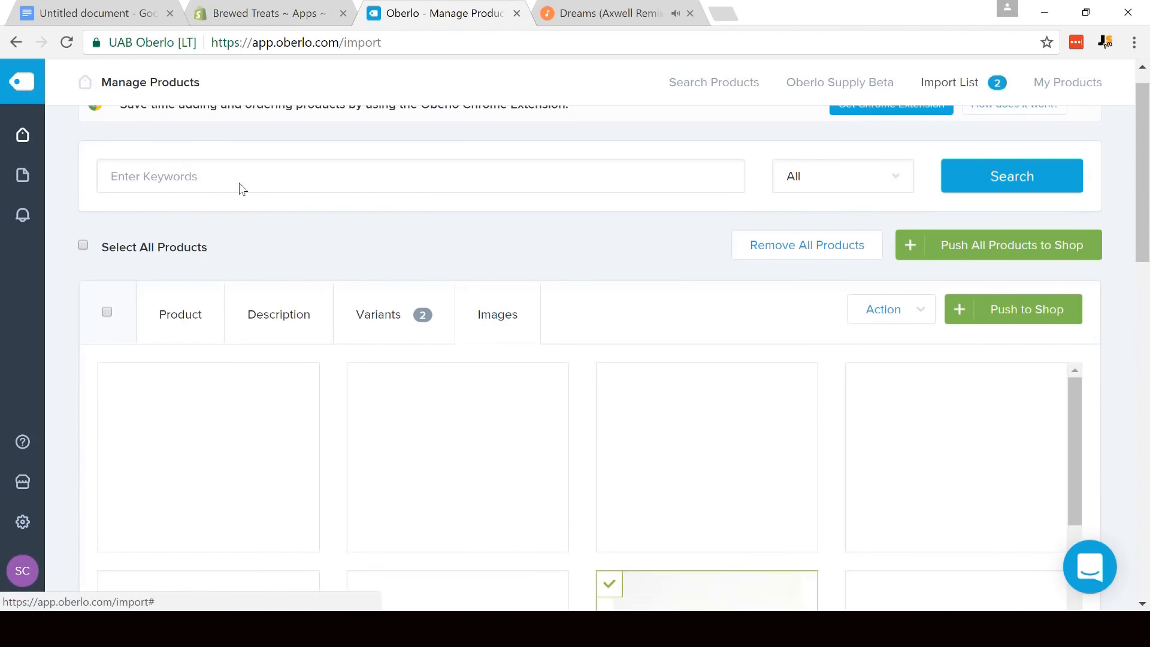
{"action": "left_click_drag", "start_coordinate": [1146, 253], "coordinate": [1145, 341]}
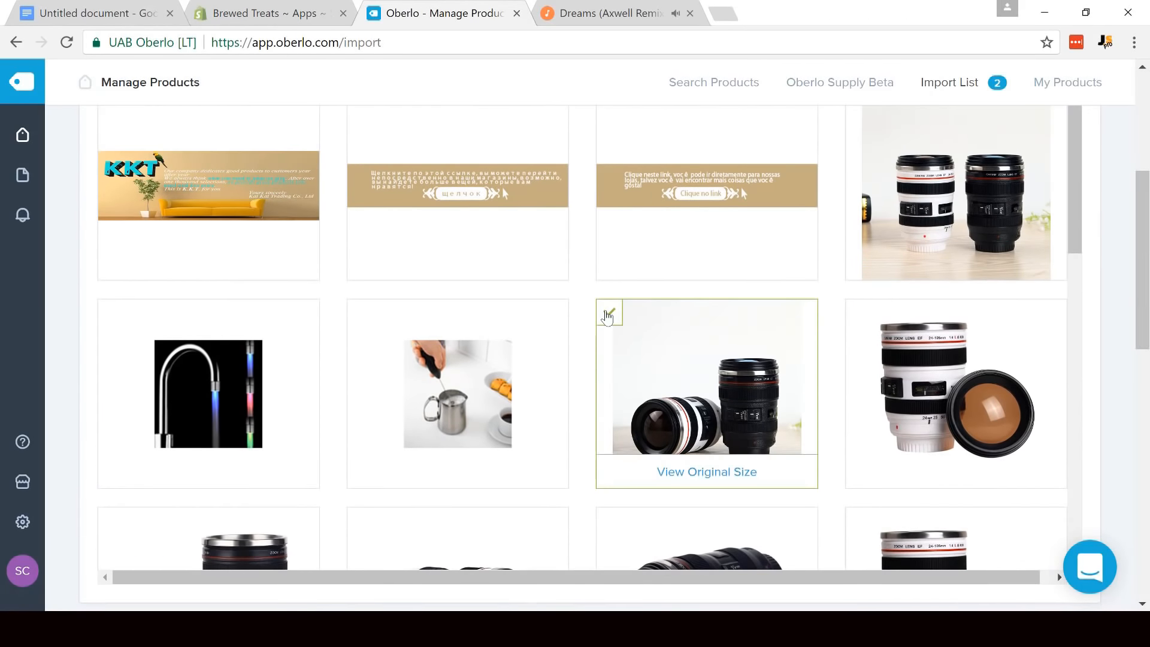
{"action": "left_click", "coordinate": [607, 317]}
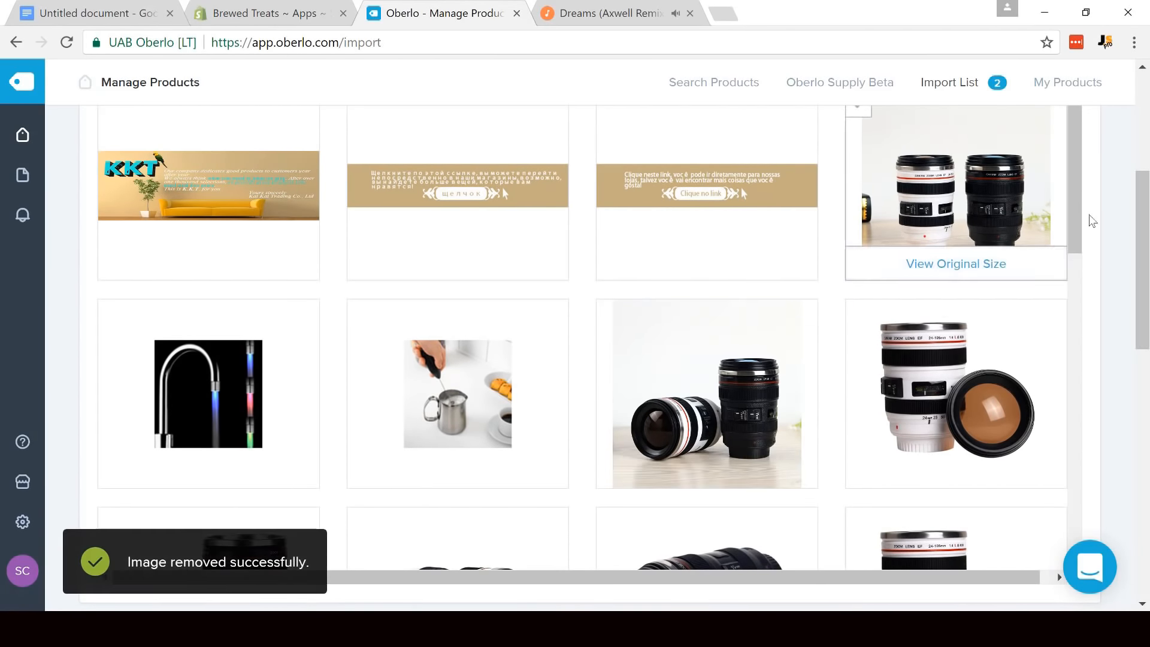
- Add images of the black and white lens mugs beside their lids and lying down, plus the white mug with its lid resting on top
{"action": "left_click_drag", "start_coordinate": [1079, 207], "coordinate": [1075, 284]}
{"action": "left_click", "coordinate": [111, 284]}
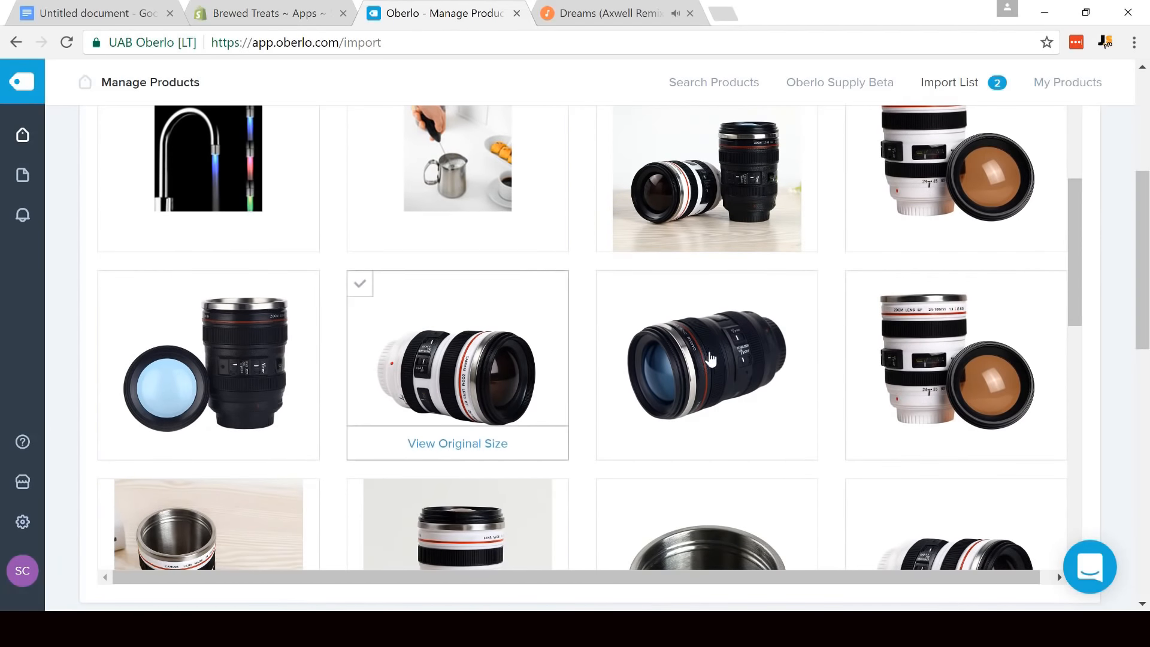
{"action": "left_click", "coordinate": [723, 358]}
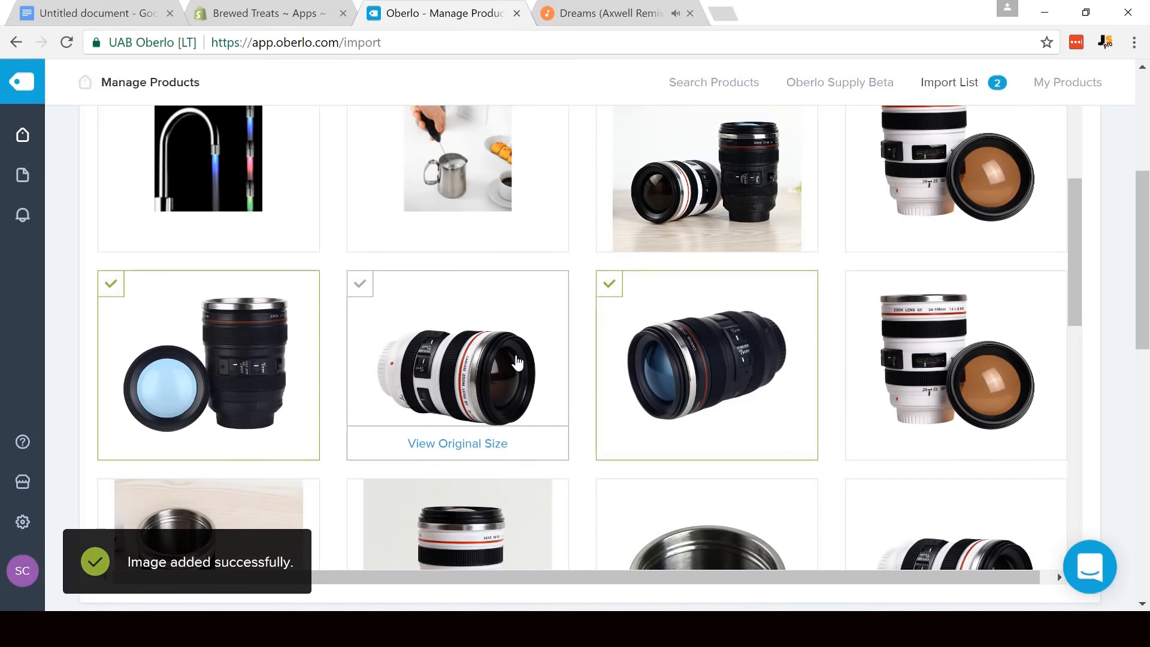
{"action": "left_click", "coordinate": [517, 362]}
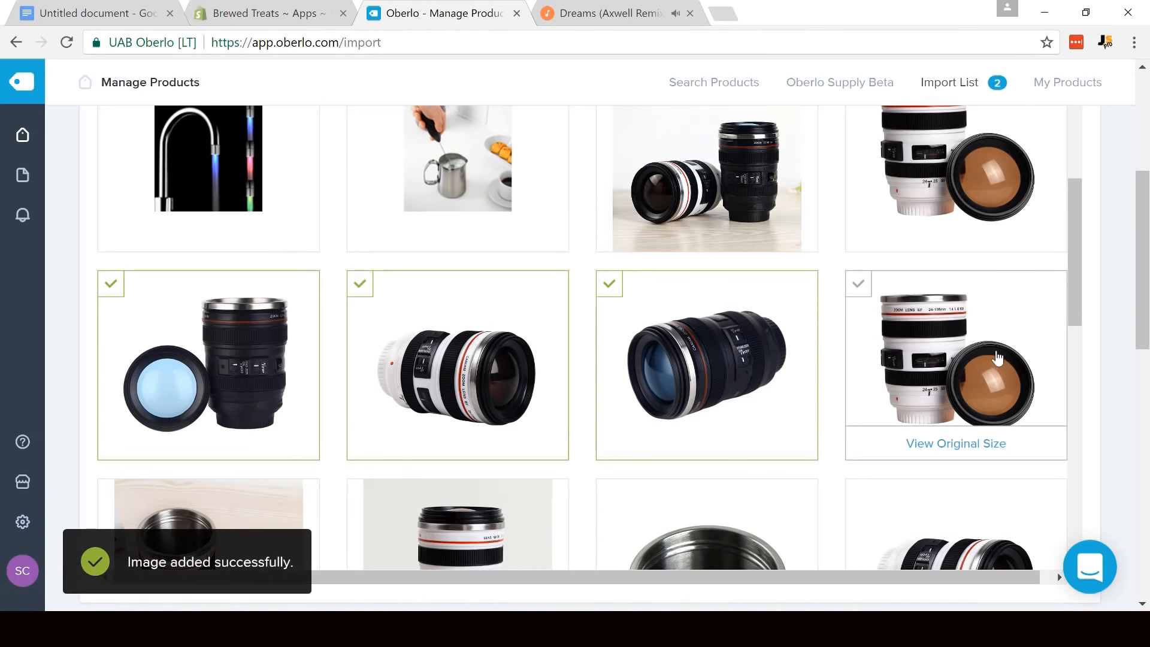
{"action": "left_click", "coordinate": [1028, 318]}
{"action": "left_click_drag", "start_coordinate": [1073, 253], "coordinate": [1091, 394]}
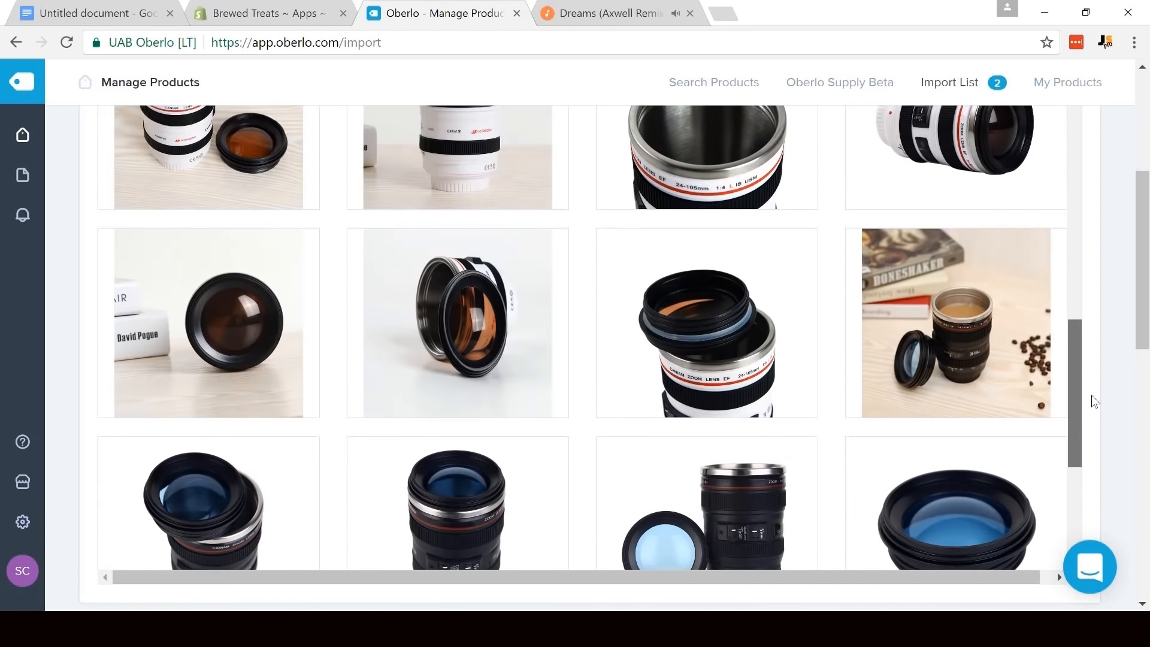
{"action": "left_click", "coordinate": [665, 320]}
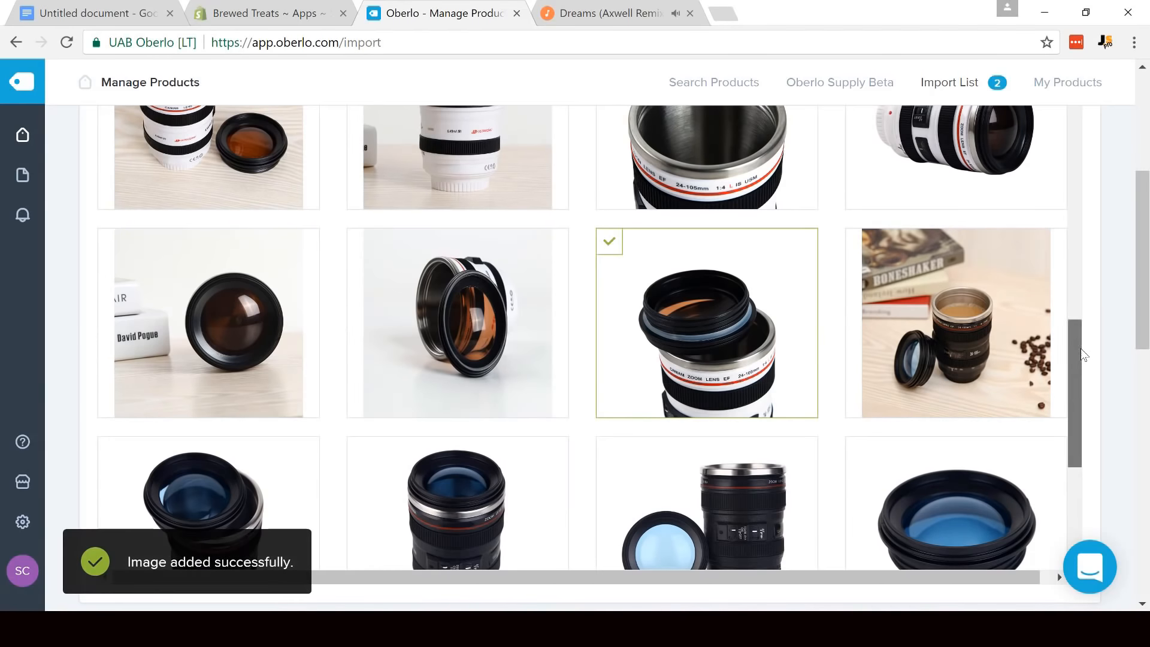
- Add the image of the black lens mug's lid with blue glass, shown on its own, to the camera lens mug
{"action": "left_click_drag", "start_coordinate": [1080, 348], "coordinate": [1081, 423]}
{"action": "scroll", "coordinate": [1080, 420], "scroll_direction": "down", "scroll_amount": 2}
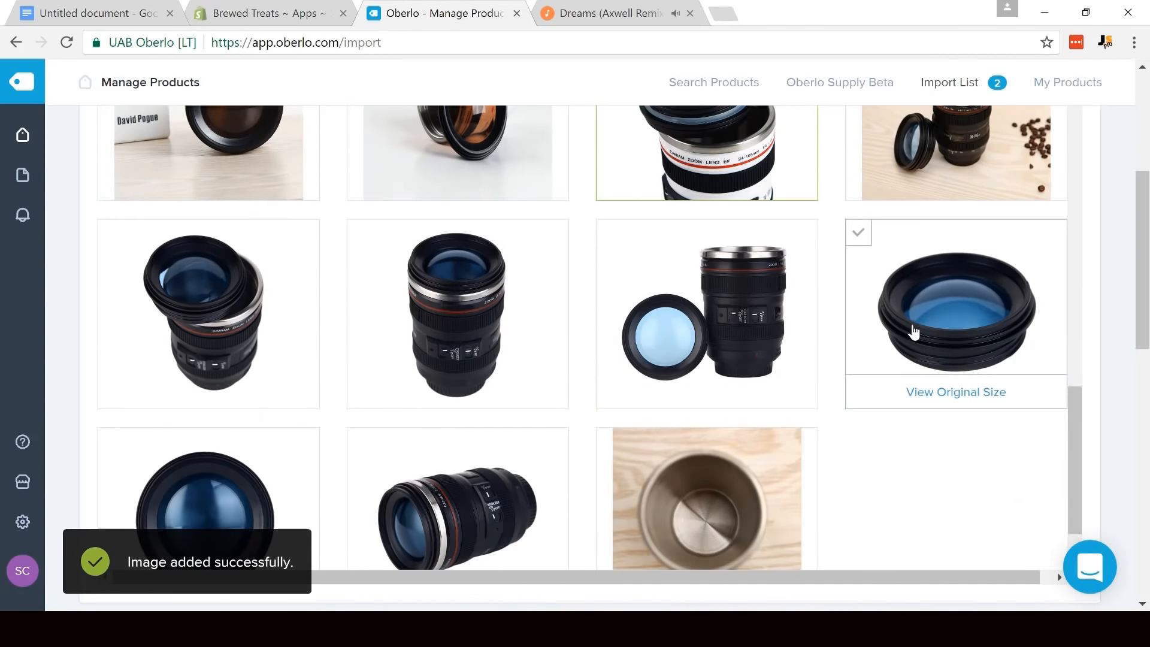
{"action": "left_click", "coordinate": [914, 330]}
- Swap the self stir mug's first preselected coffee-bean photo for three white-background images of the black mug: hand-held, with its lid, and lying down
{"action": "mouse_move", "coordinate": [1146, 304]}
{"action": "left_mouse_down"}
{"action": "mouse_move", "coordinate": [1146, 462]}
{"action": "mouse_move", "coordinate": [1146, 285]}
{"action": "left_mouse_up"}
{"action": "scroll", "coordinate": [1058, 279], "scroll_direction": "down", "scroll_amount": 10}
{"action": "scroll", "coordinate": [451, 284], "scroll_direction": "up", "scroll_amount": 2}
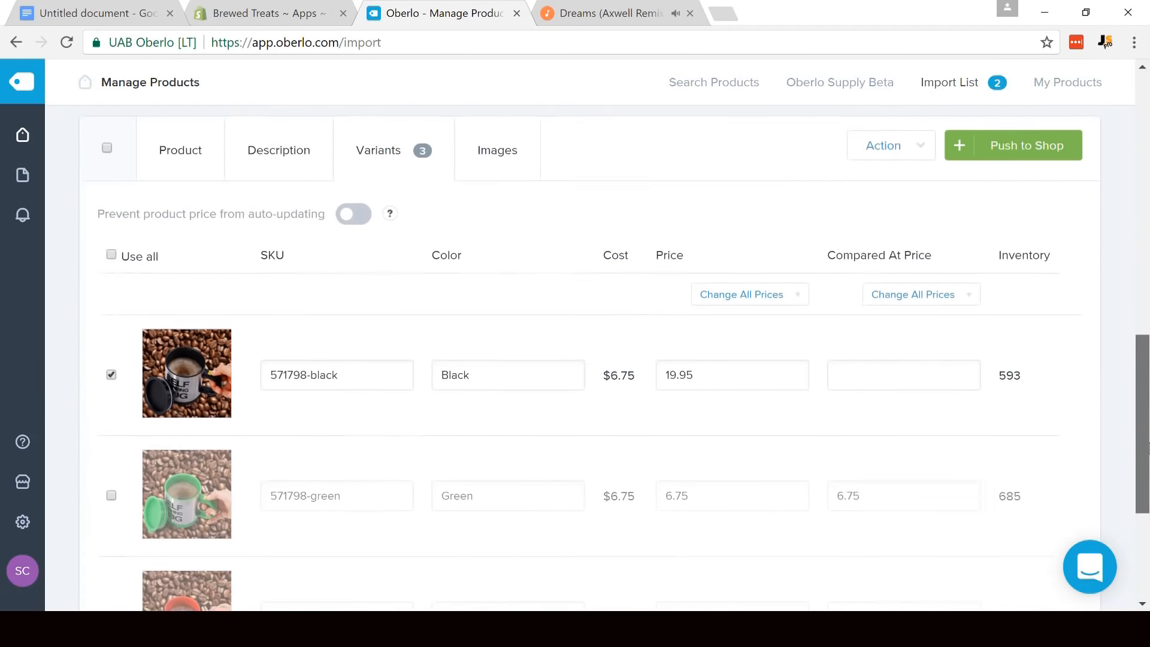
{"action": "left_click", "coordinate": [514, 220]}
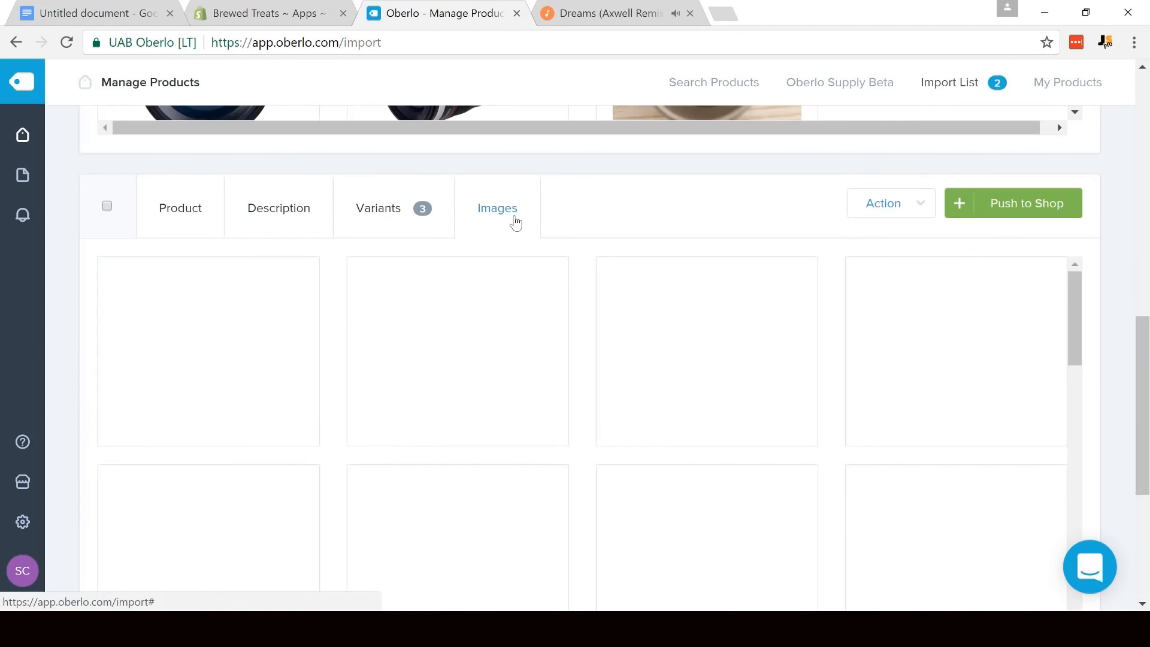
{"action": "left_click_drag", "start_coordinate": [1148, 350], "coordinate": [1147, 393]}
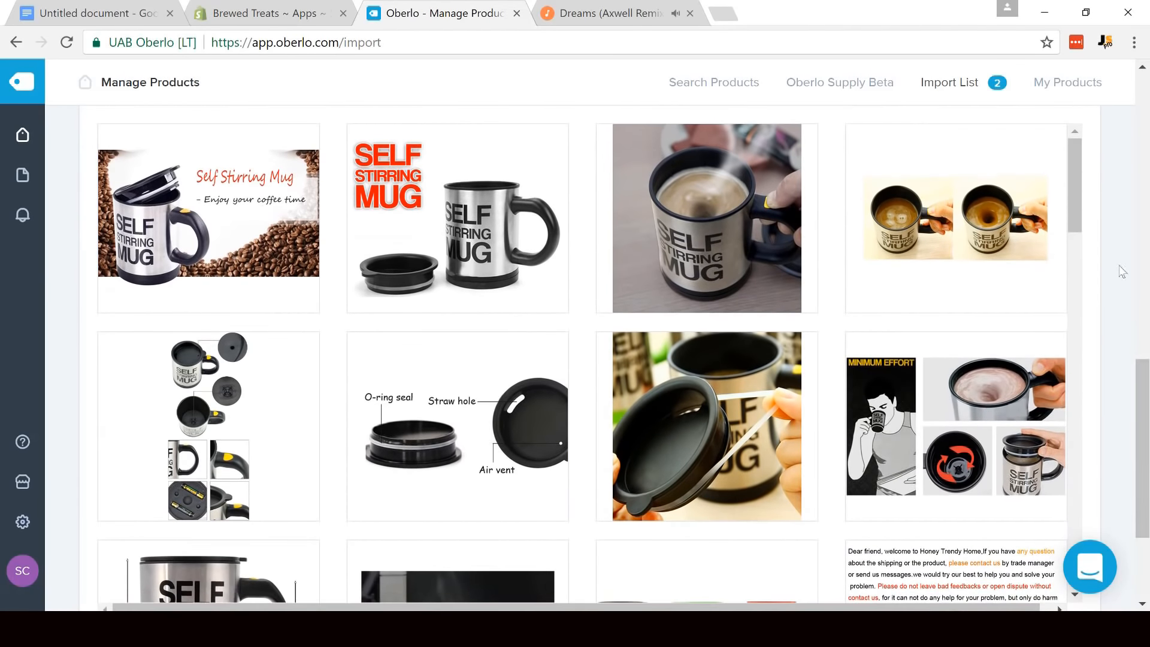
{"action": "left_click_drag", "start_coordinate": [1074, 189], "coordinate": [1074, 227]}
{"action": "left_click_drag", "start_coordinate": [1072, 267], "coordinate": [1076, 372]}
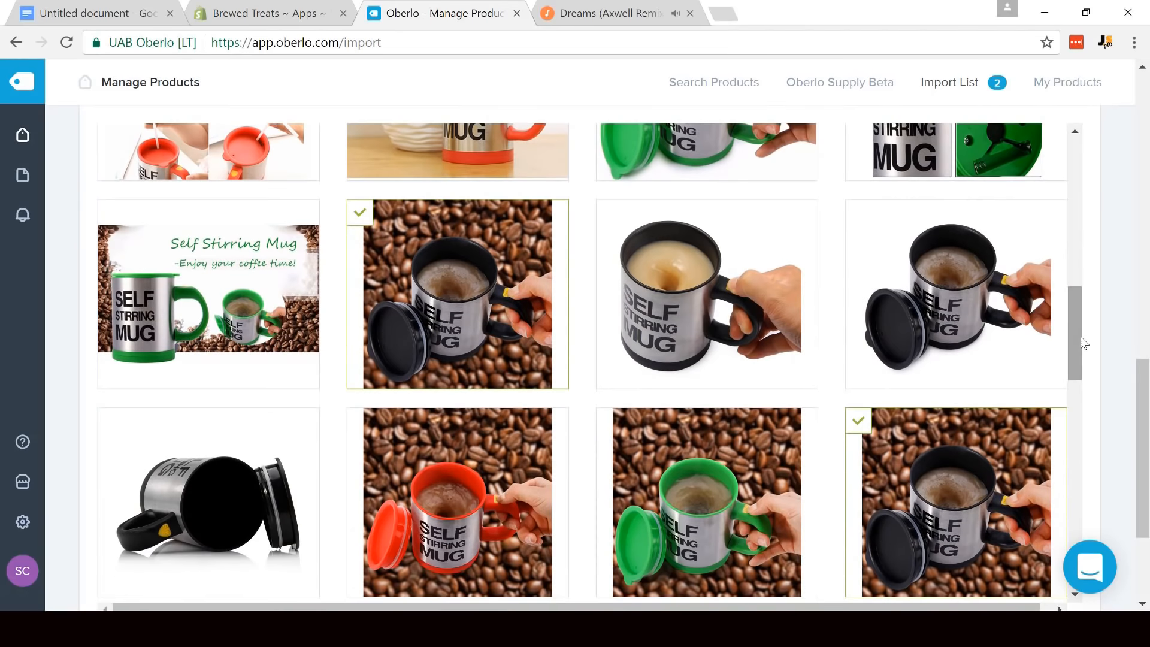
{"action": "left_click", "coordinate": [444, 271]}
{"action": "left_click", "coordinate": [745, 286]}
{"action": "left_click", "coordinate": [906, 282]}
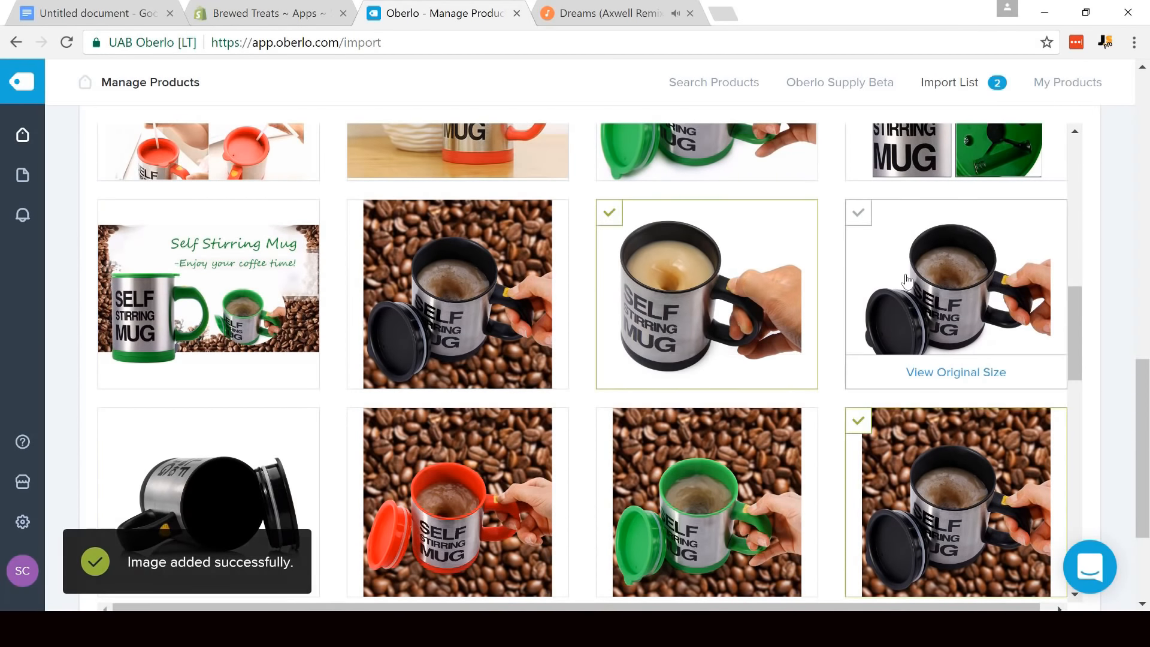
{"action": "left_click", "coordinate": [254, 484]}
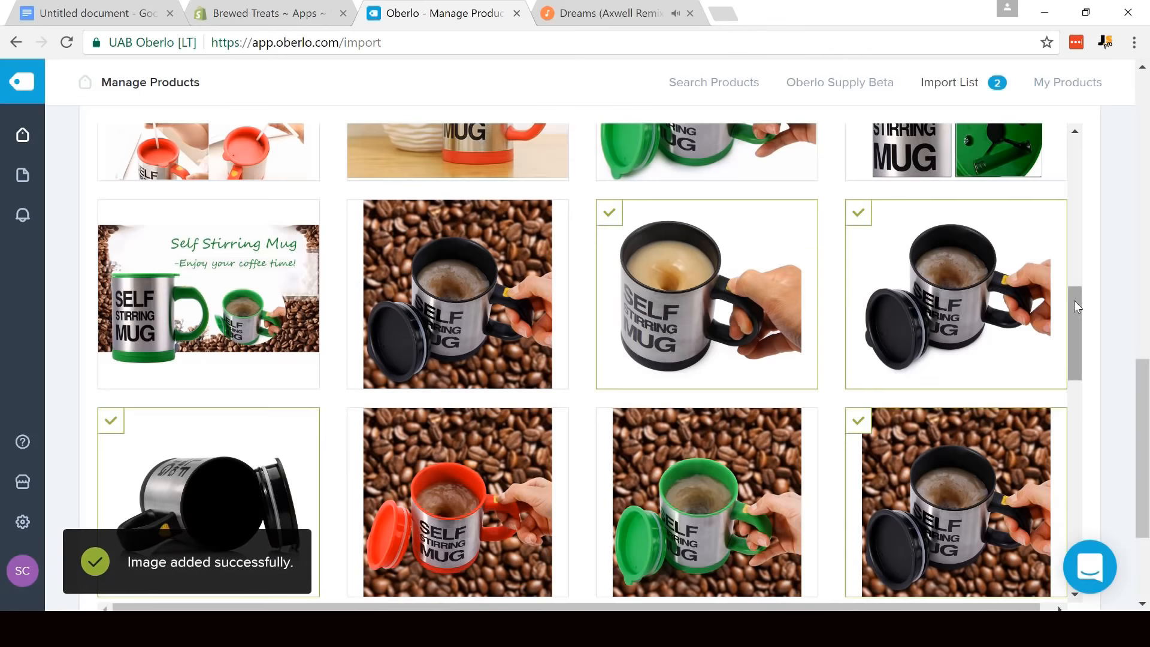
- Deselect the remaining preselected coffee-bean photos of the black, red and green self stir mugs
{"action": "left_click_drag", "start_coordinate": [1074, 300], "coordinate": [1080, 347]}
{"action": "left_click", "coordinate": [958, 294]}
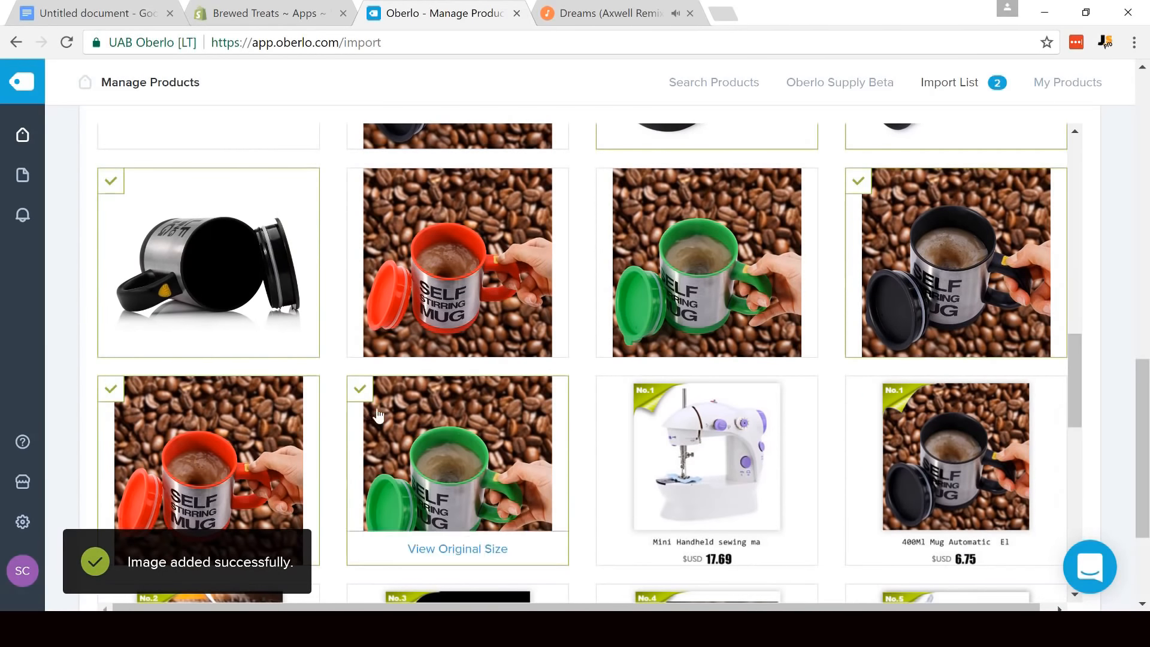
{"action": "left_click", "coordinate": [240, 467]}
{"action": "left_click", "coordinate": [458, 419]}
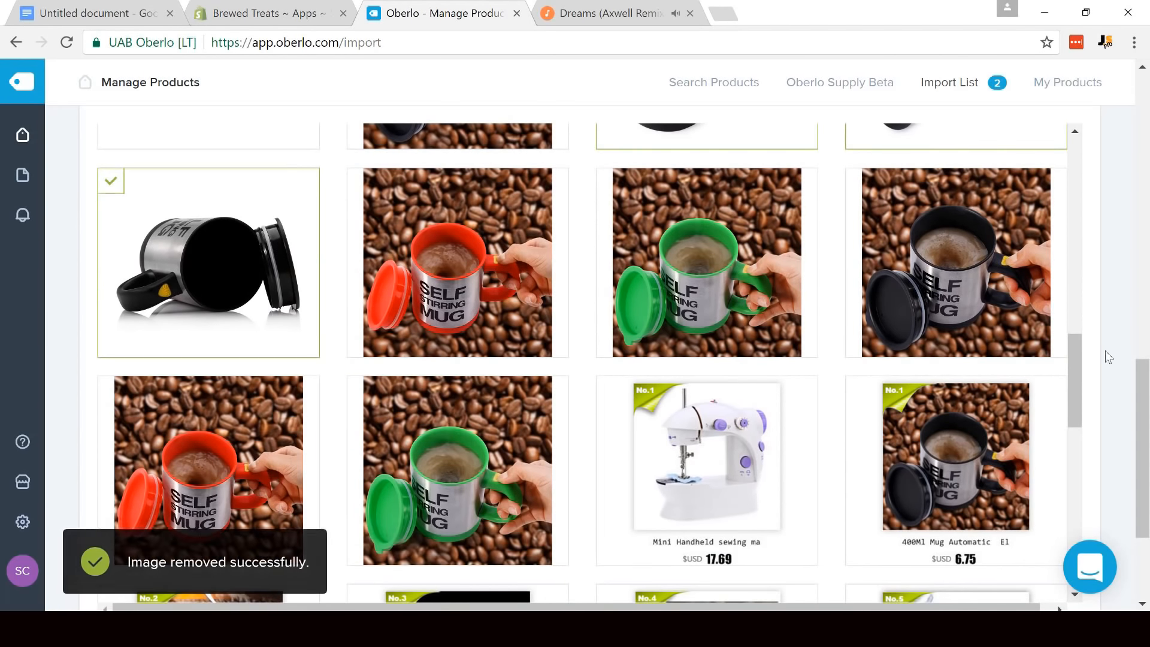
- Check the self stir mug's remaining images and push all products in the import list to the shop
{"action": "left_click_drag", "start_coordinate": [1072, 357], "coordinate": [1078, 521]}
{"action": "left_click_drag", "start_coordinate": [1149, 537], "coordinate": [1149, 479]}
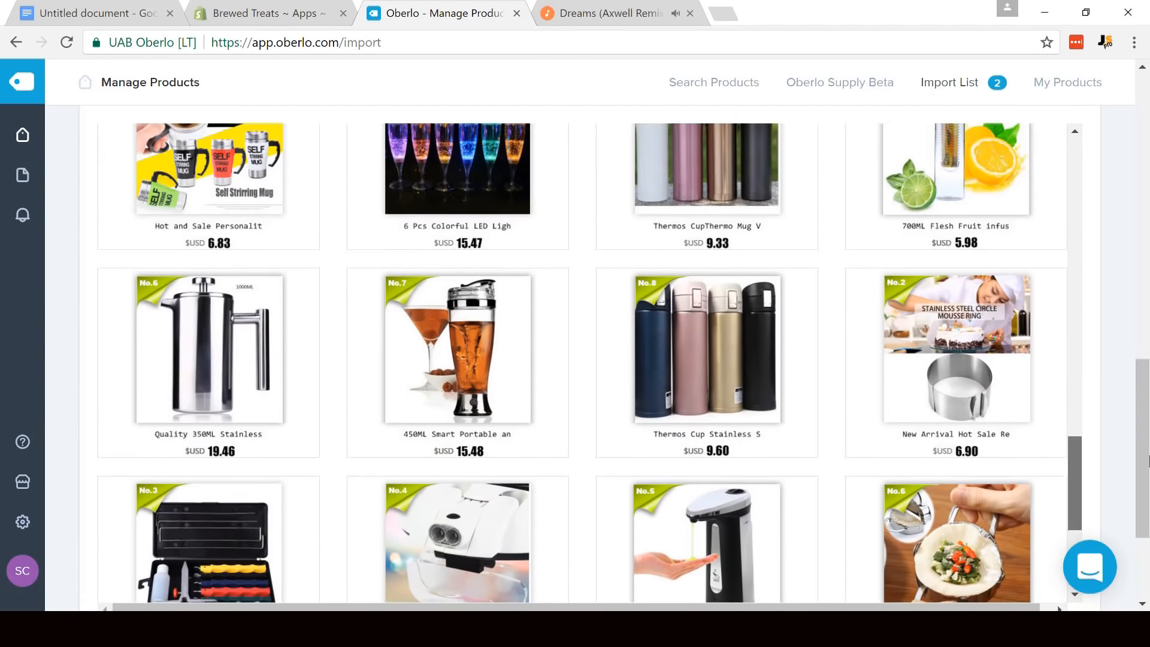
{"action": "left_click_drag", "start_coordinate": [1148, 398], "coordinate": [1149, 115]}
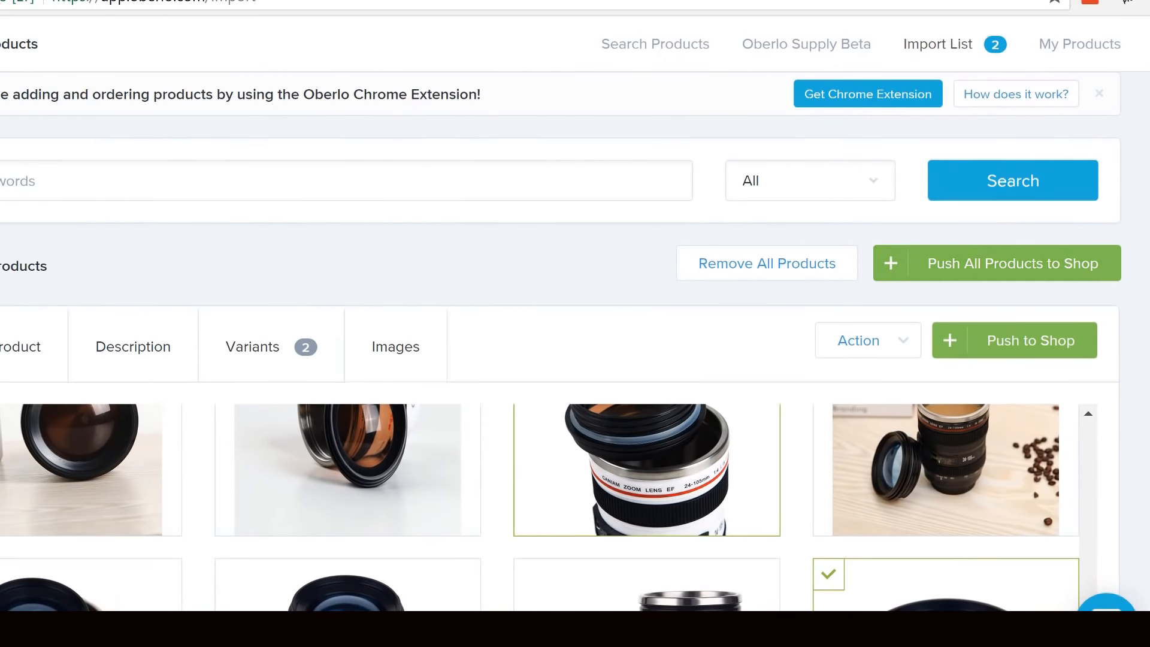
{"action": "left_click", "coordinate": [987, 273]}
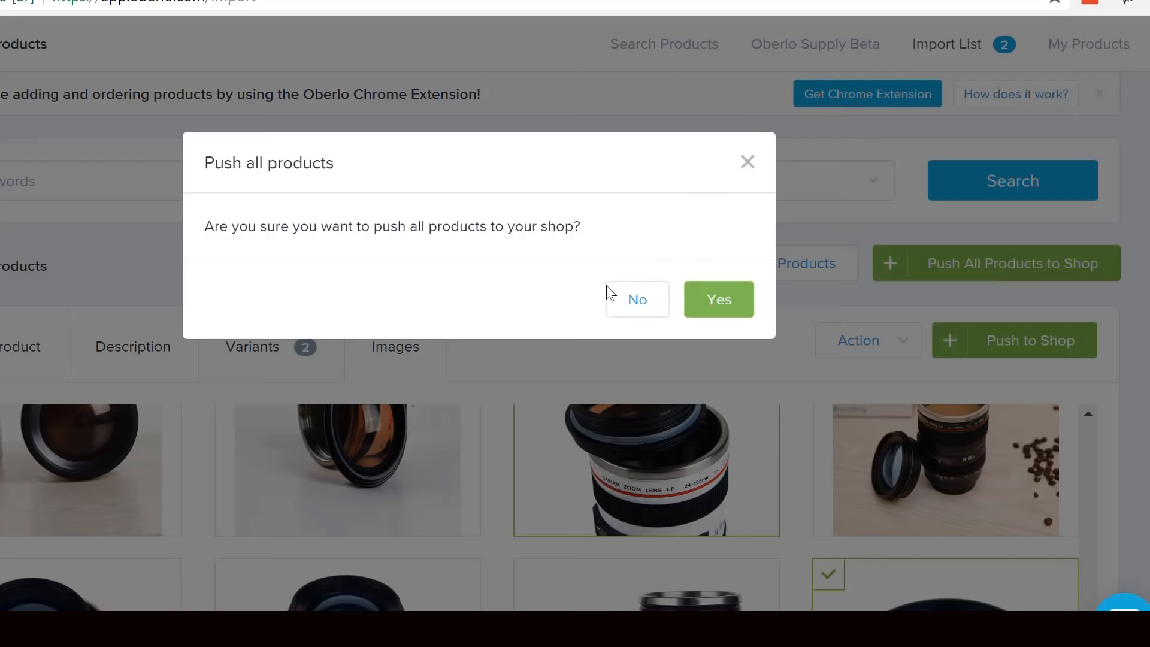
{"action": "left_click", "coordinate": [745, 300]}
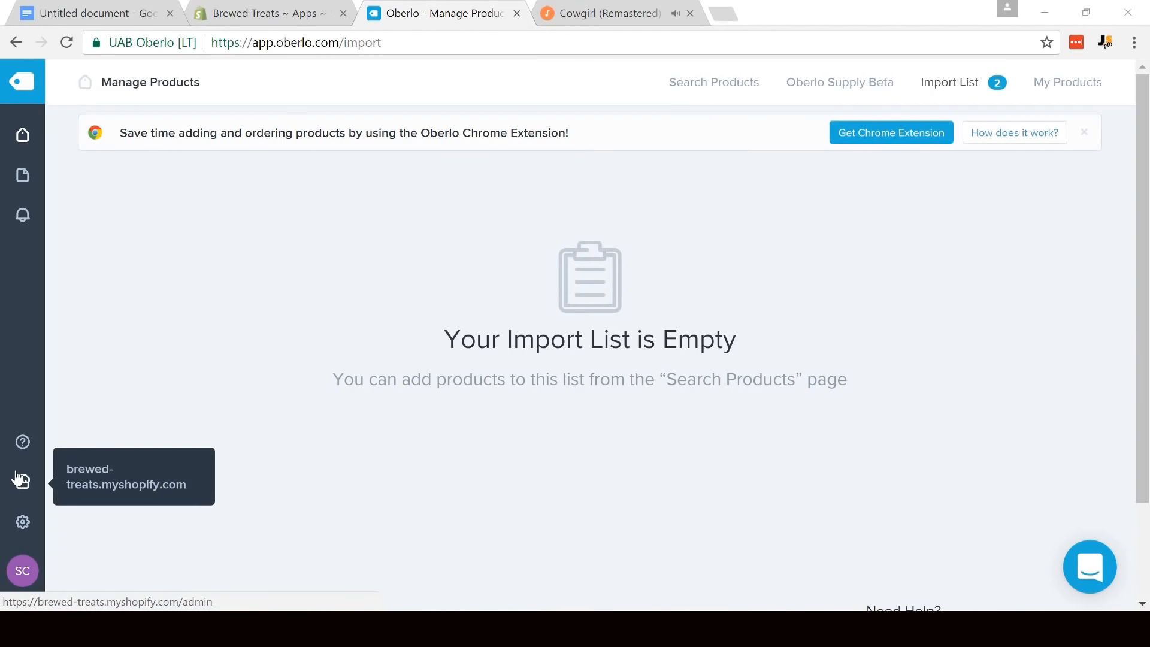
- Open the Brewed Treats Shopify admin and view the online store's home page down to Popular Products
{"action": "left_click", "coordinate": [18, 477]}
{"action": "left_click", "coordinate": [568, 6]}
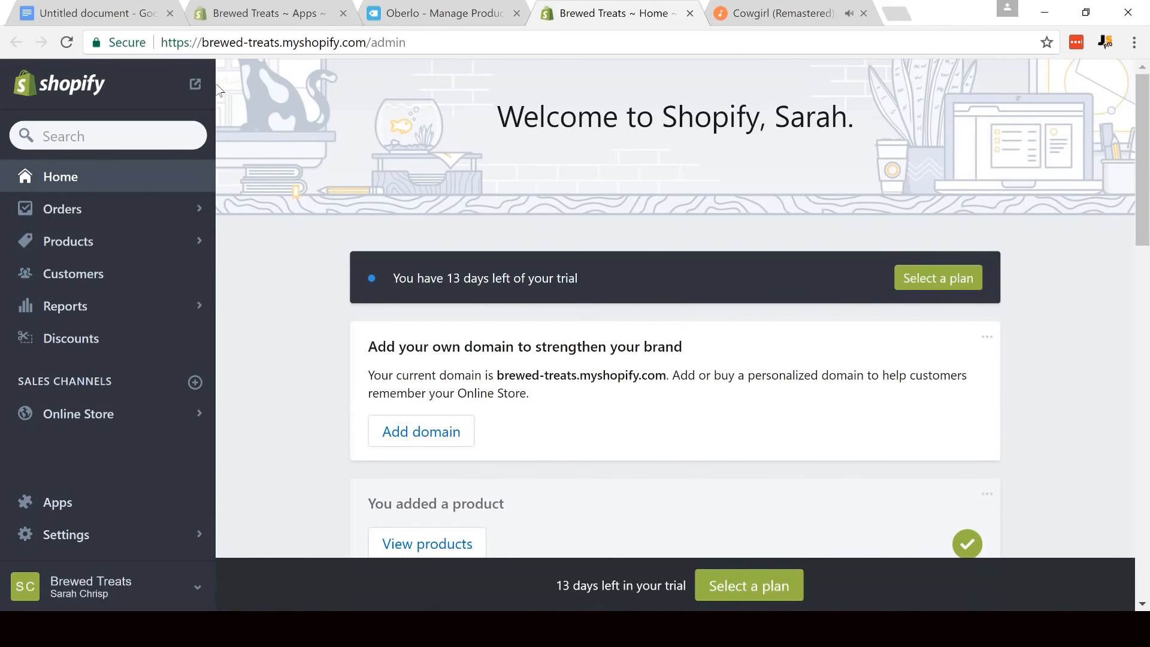
{"action": "left_click", "coordinate": [195, 84]}
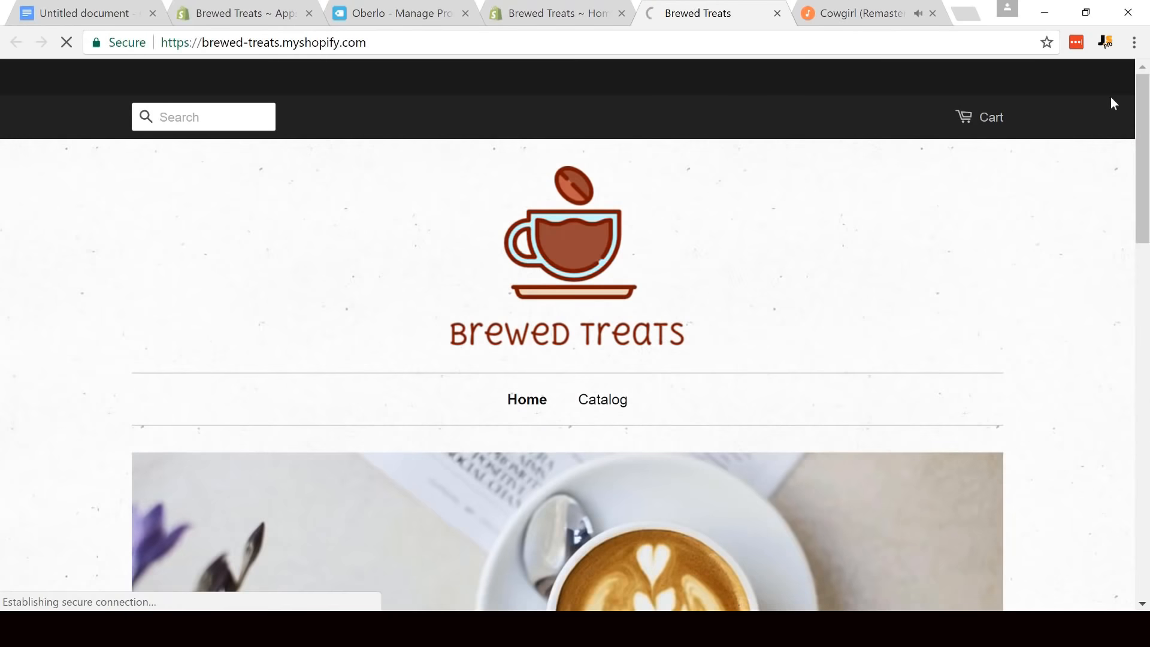
{"action": "scroll", "coordinate": [1111, 97], "scroll_direction": "down", "scroll_amount": 10}
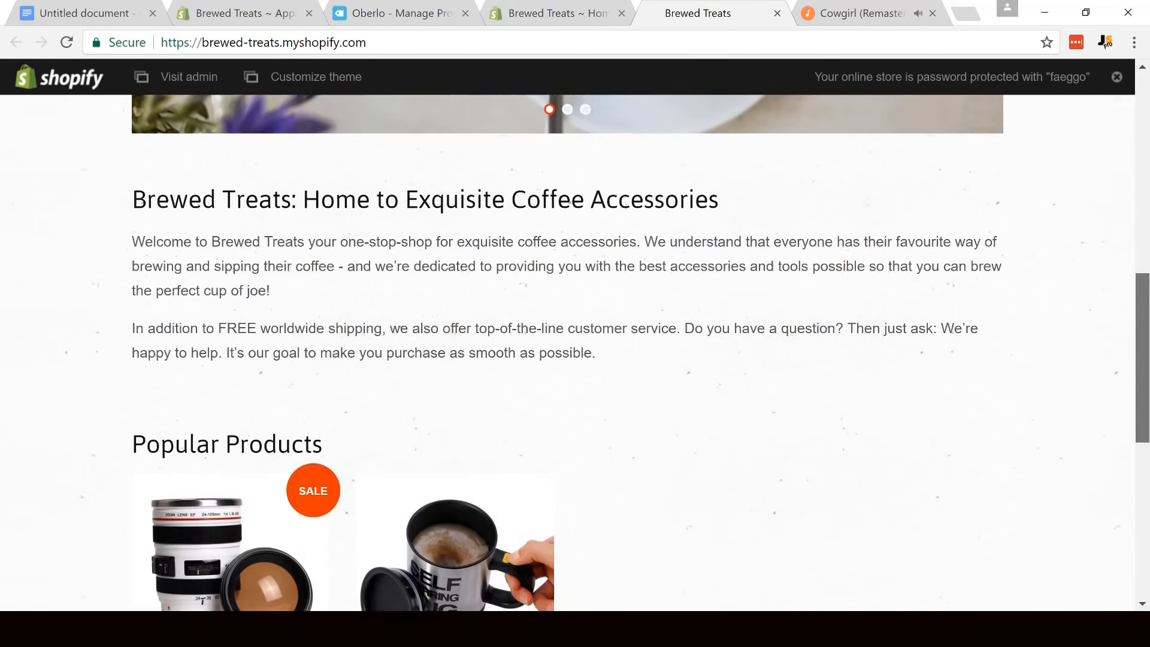
{"action": "scroll", "coordinate": [567, 353], "scroll_direction": "down", "scroll_amount": 4}
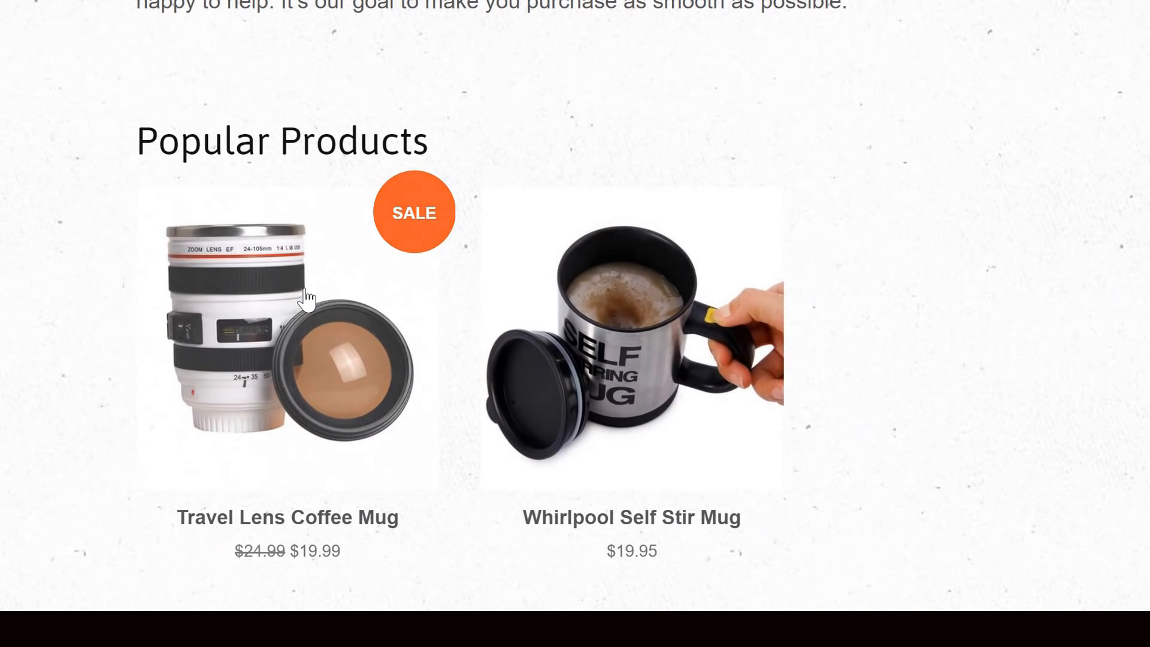
- Open the Travel Lens Coffee Mug's storefront page and choose White from its color options
{"action": "left_click", "coordinate": [307, 297]}
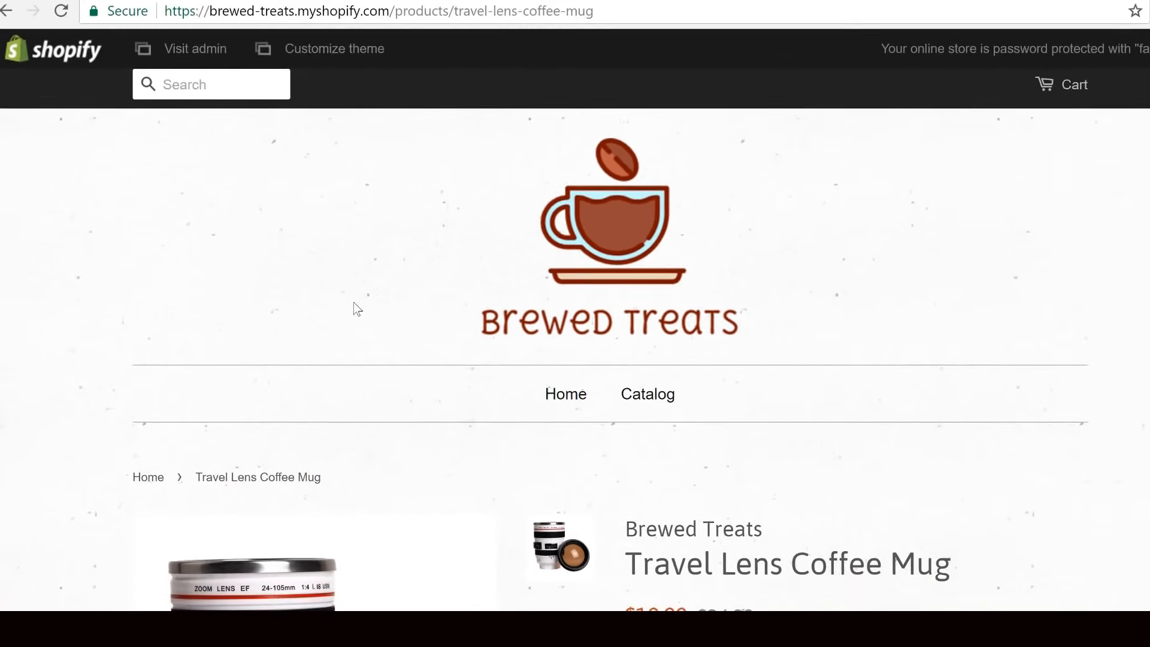
{"action": "scroll", "coordinate": [348, 308], "scroll_direction": "down", "scroll_amount": 5}
{"action": "scroll", "coordinate": [617, 328], "scroll_direction": "up", "scroll_amount": 1}
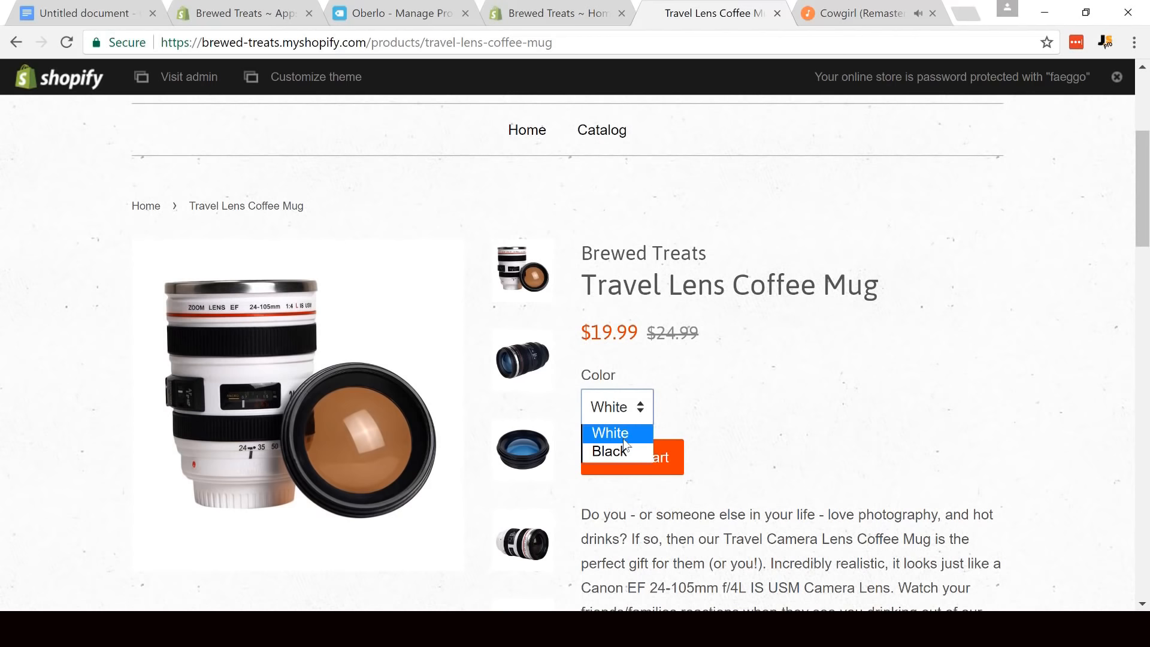
{"action": "left_click", "coordinate": [599, 438]}
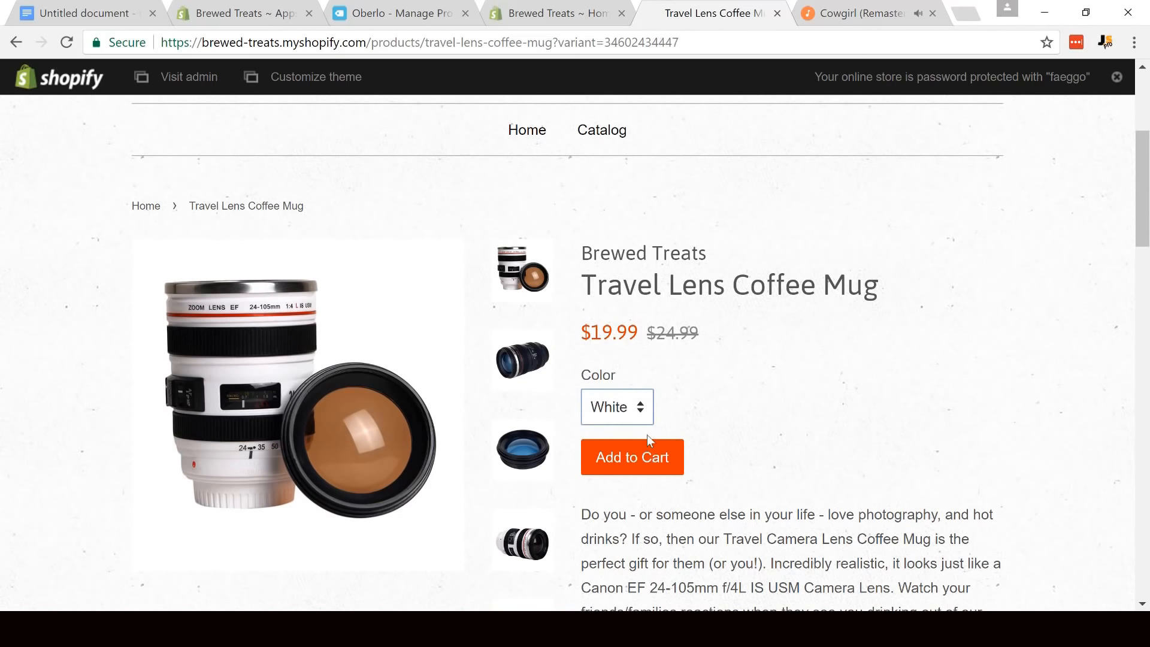
- Preview the lens mug's black mug, lid and resting-lid images, and read through its product description
{"action": "left_click", "coordinate": [532, 346]}
{"action": "left_click", "coordinate": [527, 446]}
{"action": "scroll", "coordinate": [509, 371], "scroll_direction": "down", "scroll_amount": 3}
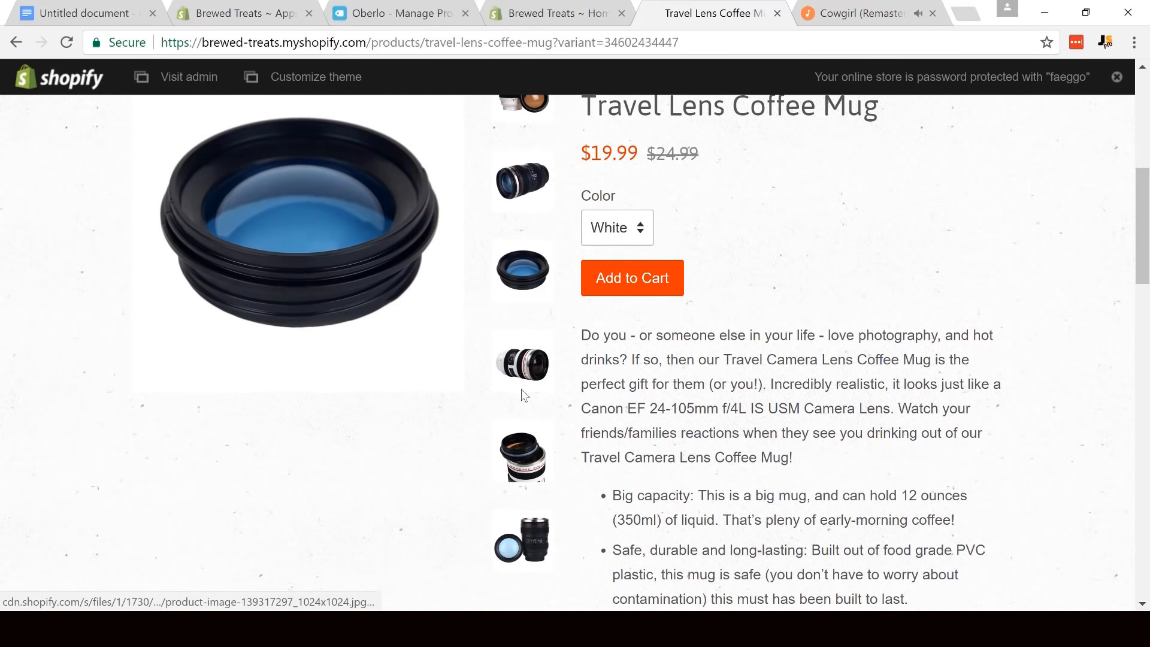
{"action": "left_click", "coordinate": [526, 477]}
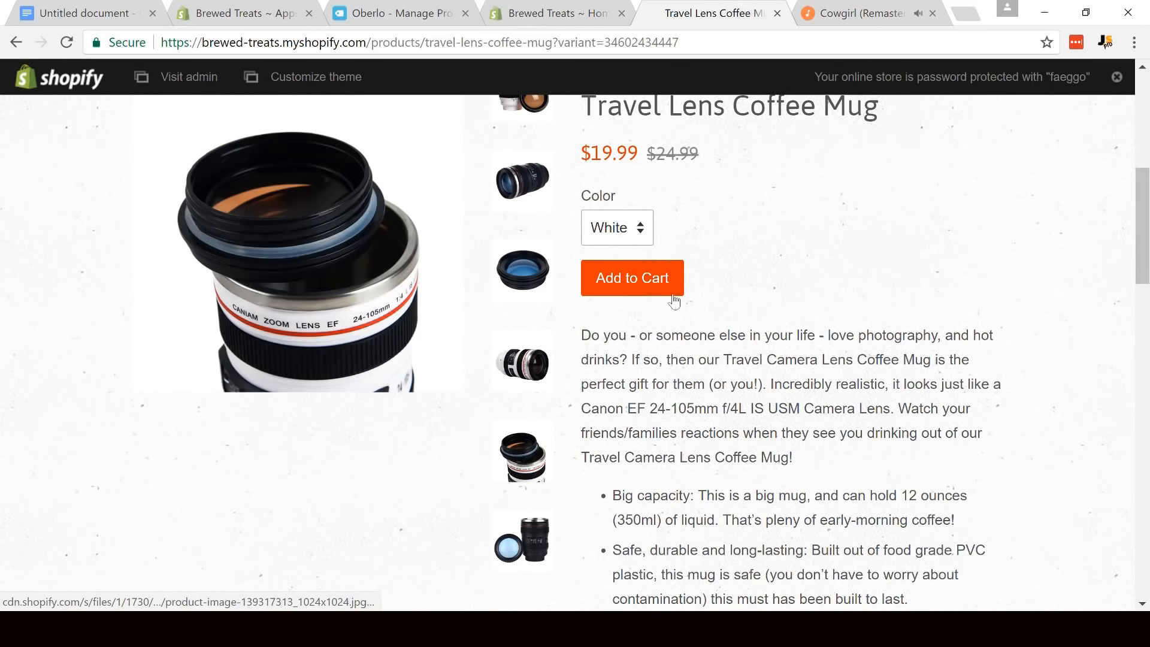
{"action": "scroll", "coordinate": [693, 279], "scroll_direction": "down", "scroll_amount": 8}
{"action": "scroll", "coordinate": [724, 312], "scroll_direction": "down", "scroll_amount": 15}
{"action": "scroll", "coordinate": [725, 317], "scroll_direction": "up", "scroll_amount": 20}
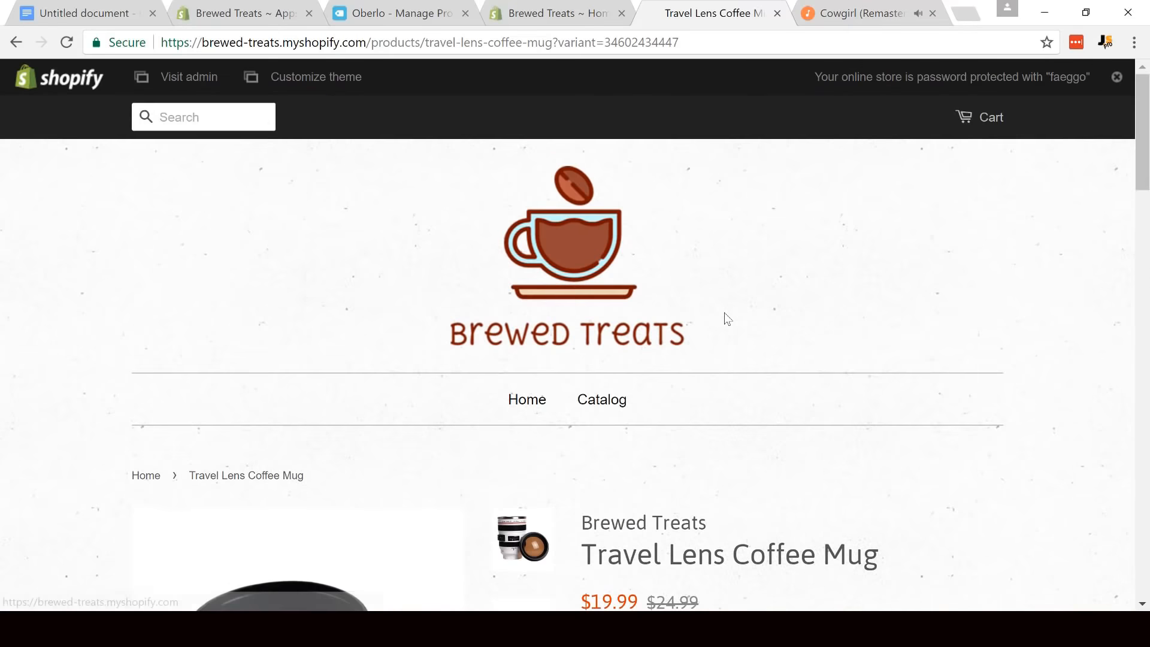
- Return to the storefront home page and look over the welcome text and popular products
{"action": "scroll", "coordinate": [727, 318], "scroll_direction": "down", "scroll_amount": 6}
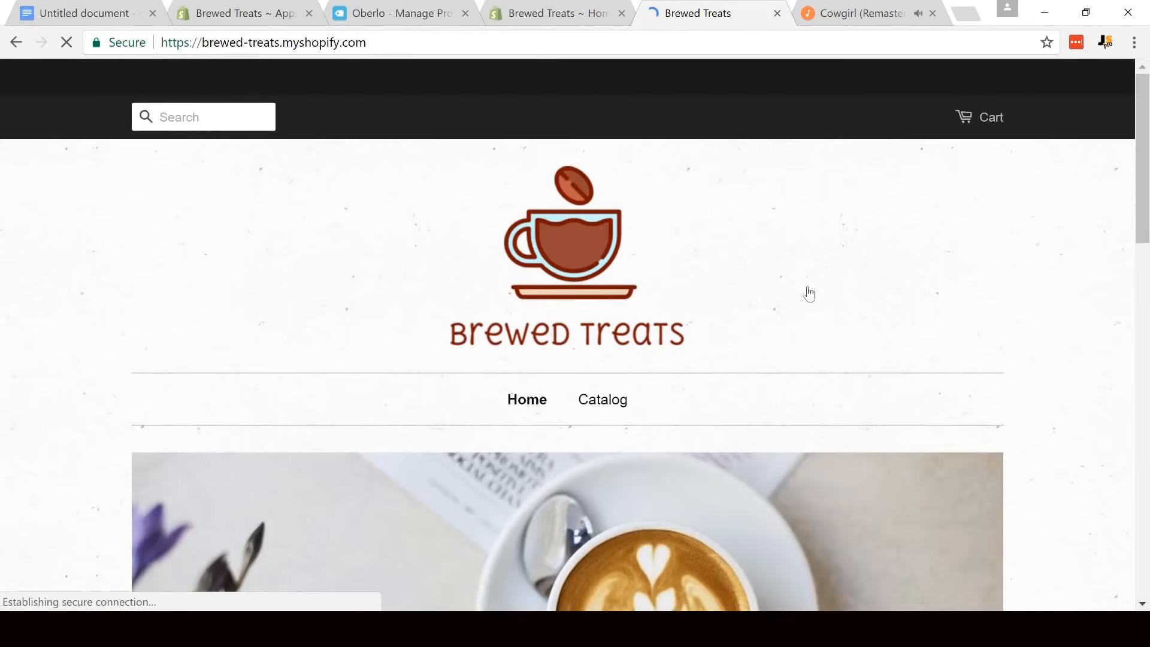
{"action": "scroll", "coordinate": [810, 292], "scroll_direction": "down", "scroll_amount": 5}
{"action": "scroll", "coordinate": [810, 292], "scroll_direction": "down", "scroll_amount": 8}
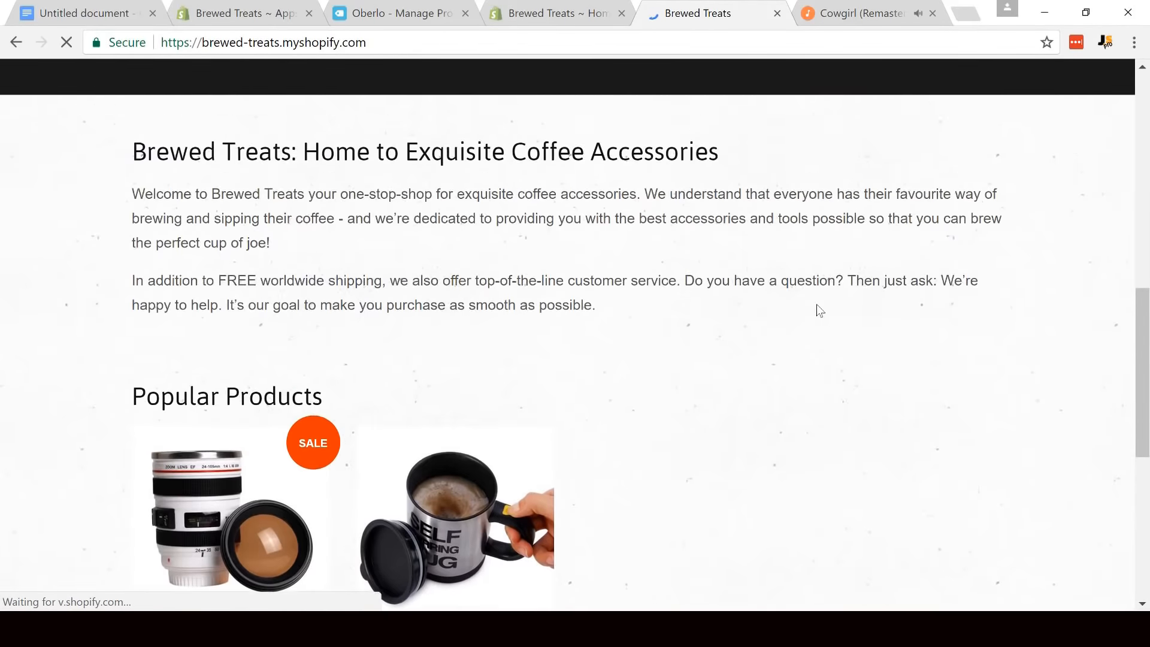
{"action": "scroll", "coordinate": [743, 368], "scroll_direction": "up", "scroll_amount": 15}
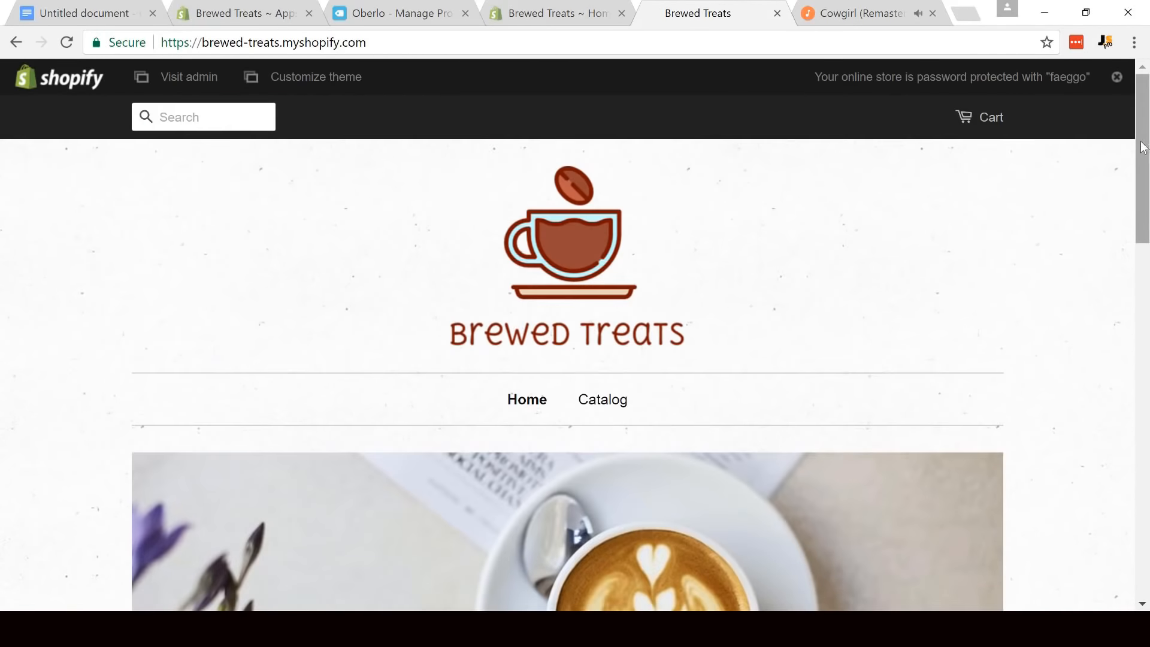
{"action": "scroll", "coordinate": [642, 412], "scroll_direction": "down", "scroll_amount": 8}
{"action": "scroll", "coordinate": [642, 412], "scroll_direction": "down", "scroll_amount": 10}
{"action": "scroll", "coordinate": [457, 368], "scroll_direction": "up", "scroll_amount": 4}
- Open the Whirlpool Self Stir Mug's storefront page and preview the image of the mug lying on its side
{"action": "left_click", "coordinate": [392, 315]}
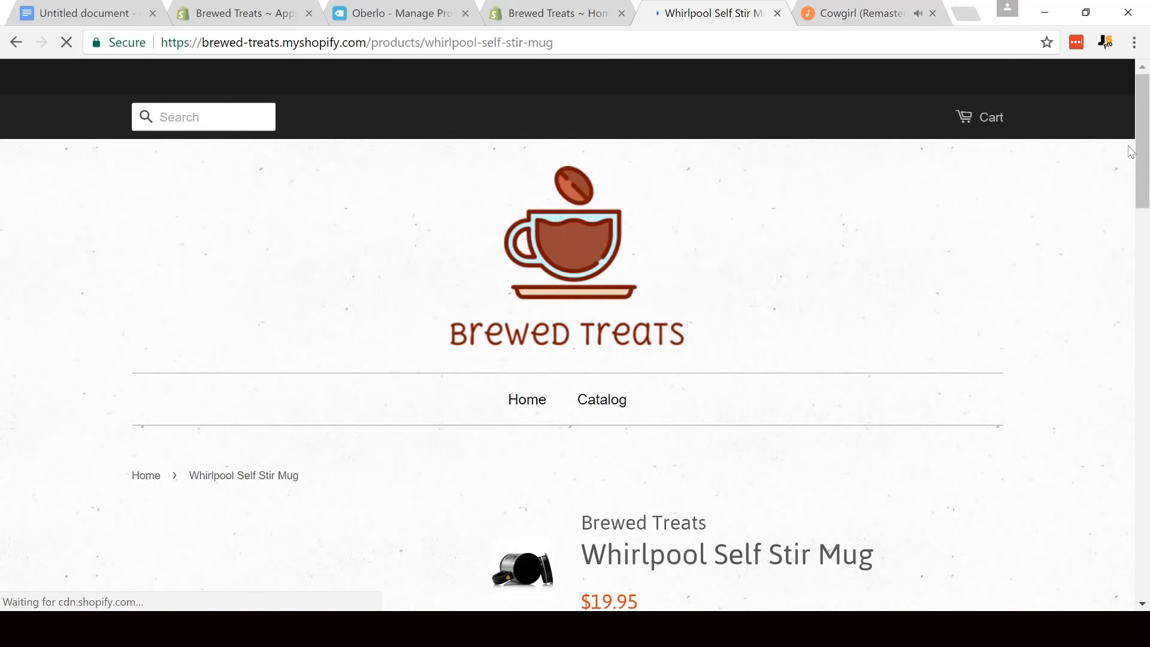
{"action": "scroll", "coordinate": [1139, 174], "scroll_direction": "down", "scroll_amount": 5}
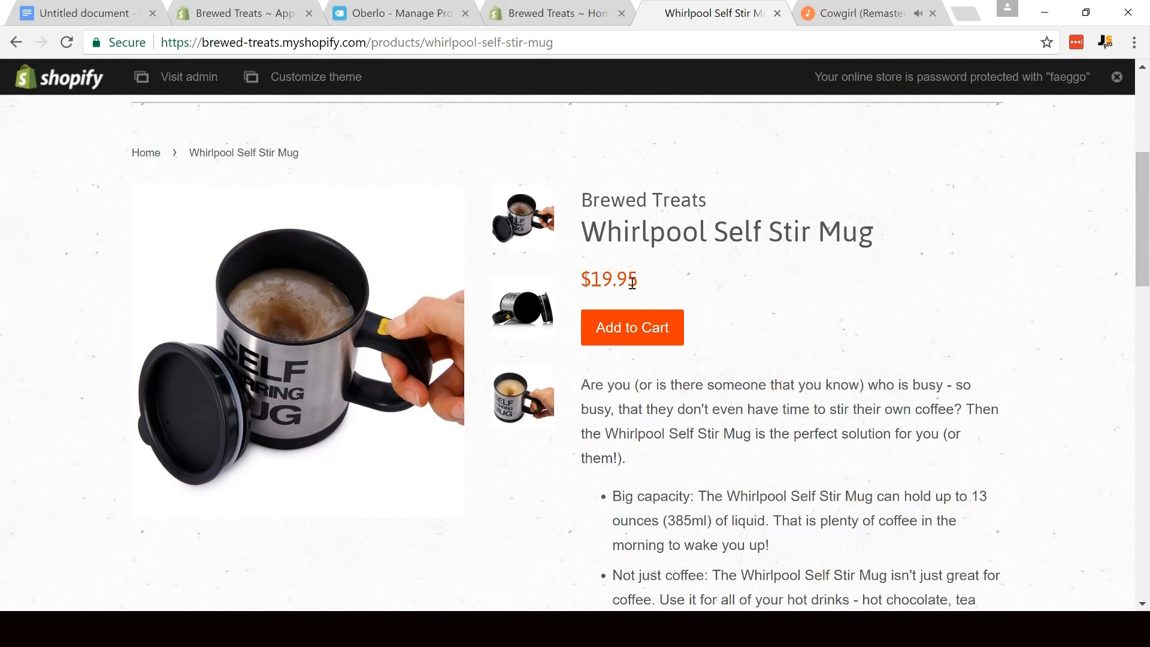
{"action": "left_click", "coordinate": [532, 313]}
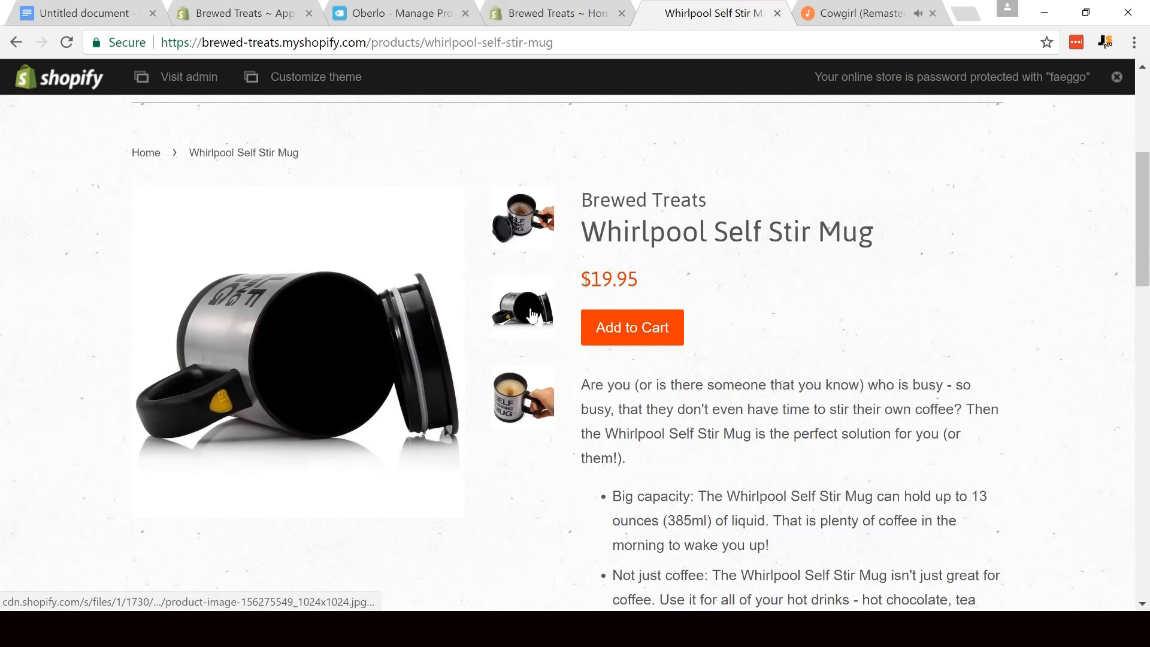
{"action": "left_click_drag", "start_coordinate": [1141, 182], "coordinate": [1145, 123]}
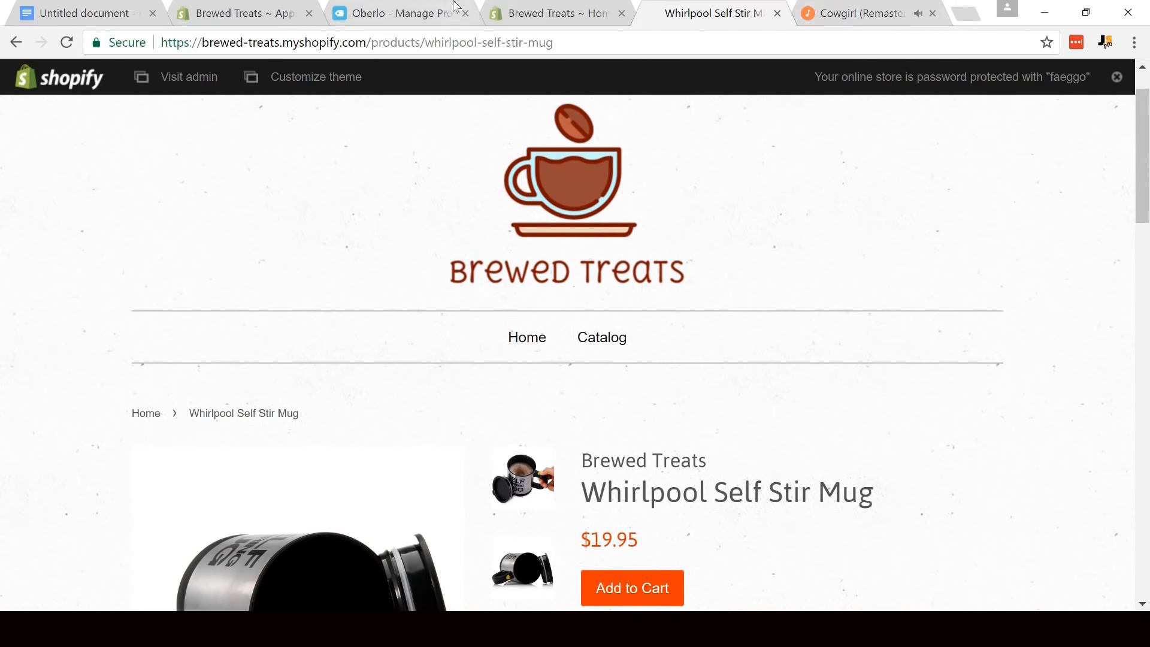
- Review the imported coffee products in Oberlo's product list and in the Shopify admin's product list
{"action": "left_click", "coordinate": [419, 9]}
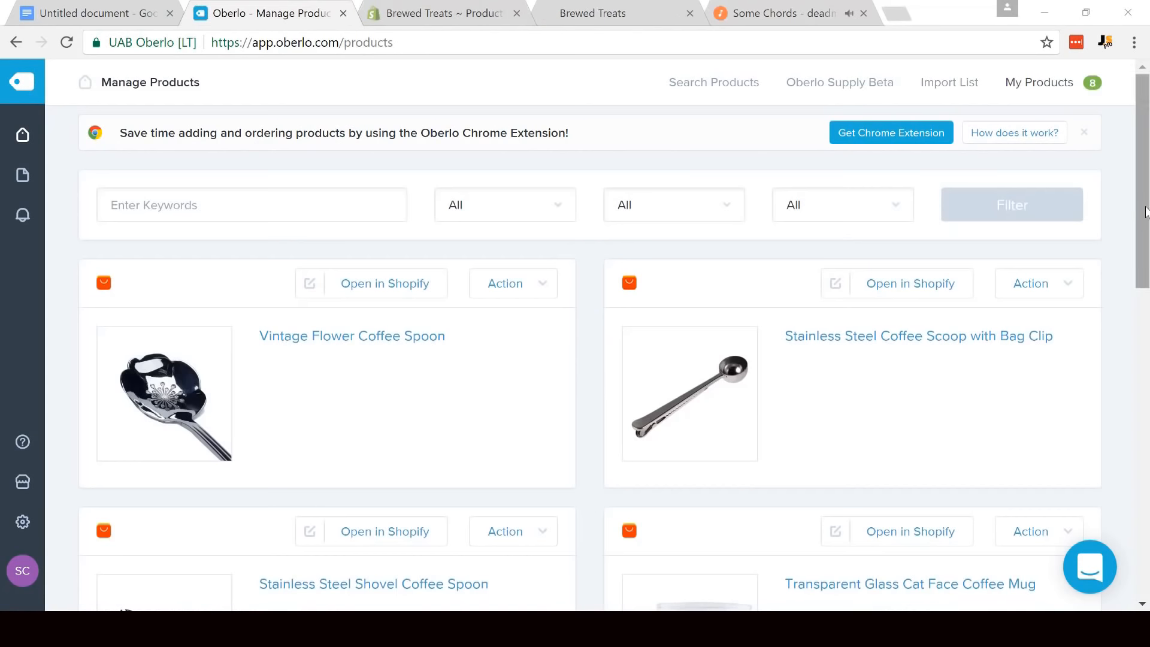
{"action": "left_click_drag", "start_coordinate": [1144, 174], "coordinate": [1144, 150]}
{"action": "left_click", "coordinate": [398, 10]}
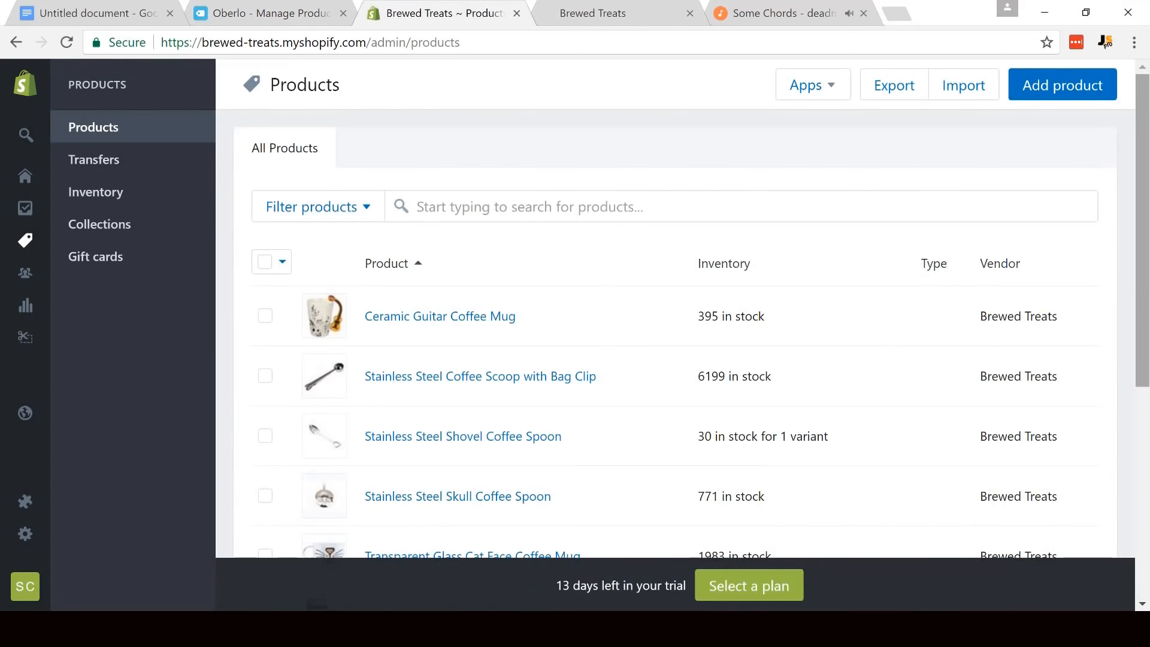
{"action": "mouse_move", "coordinate": [1144, 174]}
{"action": "left_mouse_down"}
{"action": "mouse_move", "coordinate": [1144, 380]}
{"action": "mouse_move", "coordinate": [1144, 174]}
{"action": "left_mouse_up"}
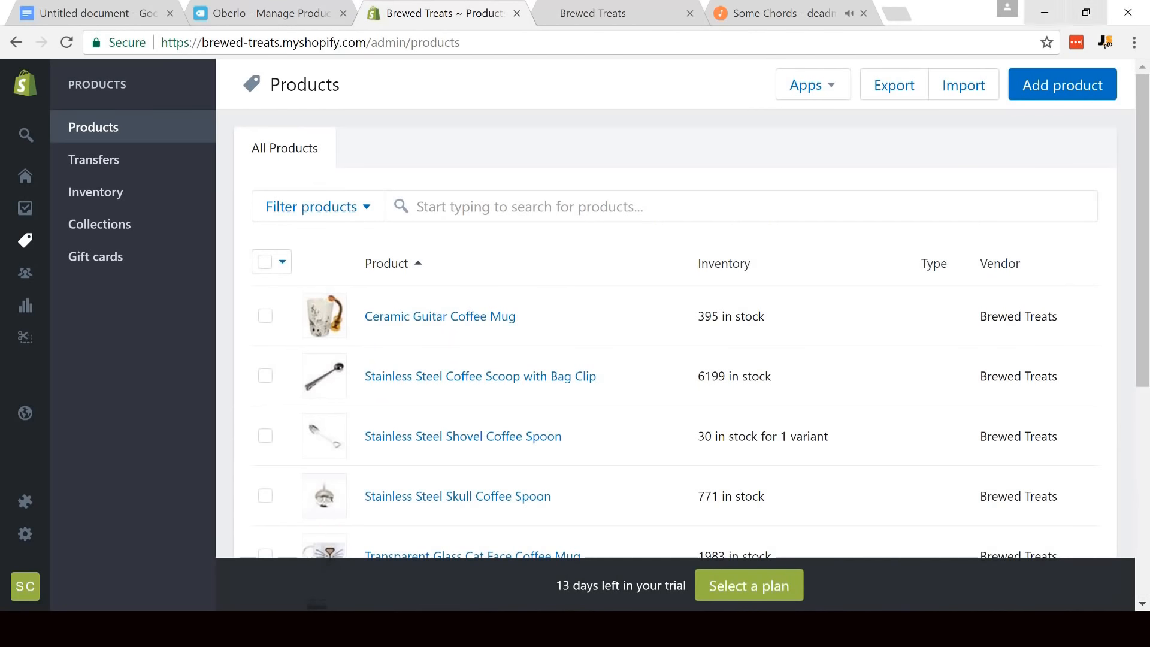
- Switch to the storefront and look through all products in the Brewed Treats catalog
{"action": "left_click", "coordinate": [626, 7]}
{"action": "mouse_move", "coordinate": [1143, 136]}
{"action": "left_mouse_down"}
{"action": "mouse_move", "coordinate": [1148, 392]}
{"action": "mouse_move", "coordinate": [1145, 138]}
{"action": "left_mouse_up"}
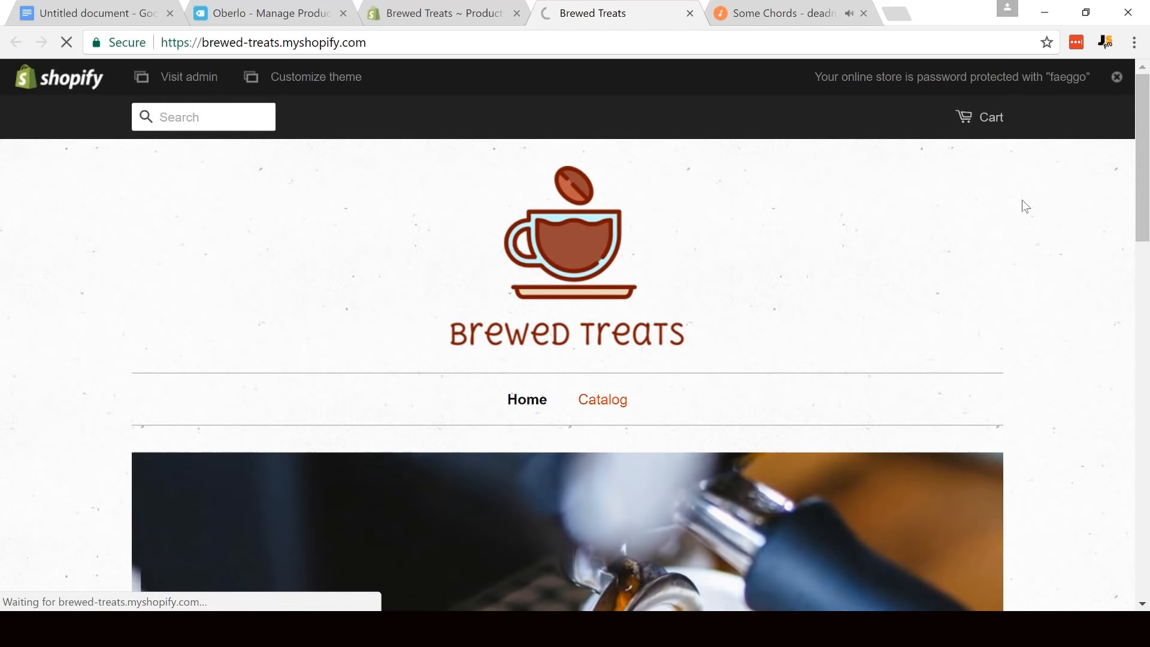
{"action": "scroll", "coordinate": [1041, 156], "scroll_direction": "down", "scroll_amount": 5}
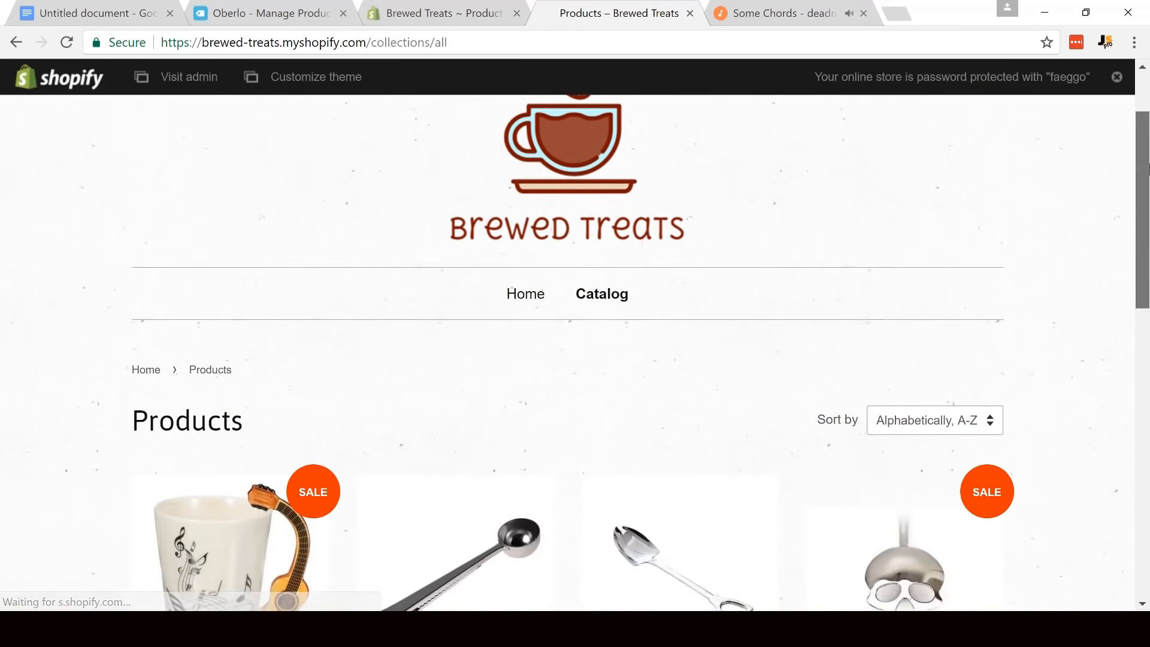
{"action": "left_click_drag", "start_coordinate": [1147, 194], "coordinate": [1148, 92]}
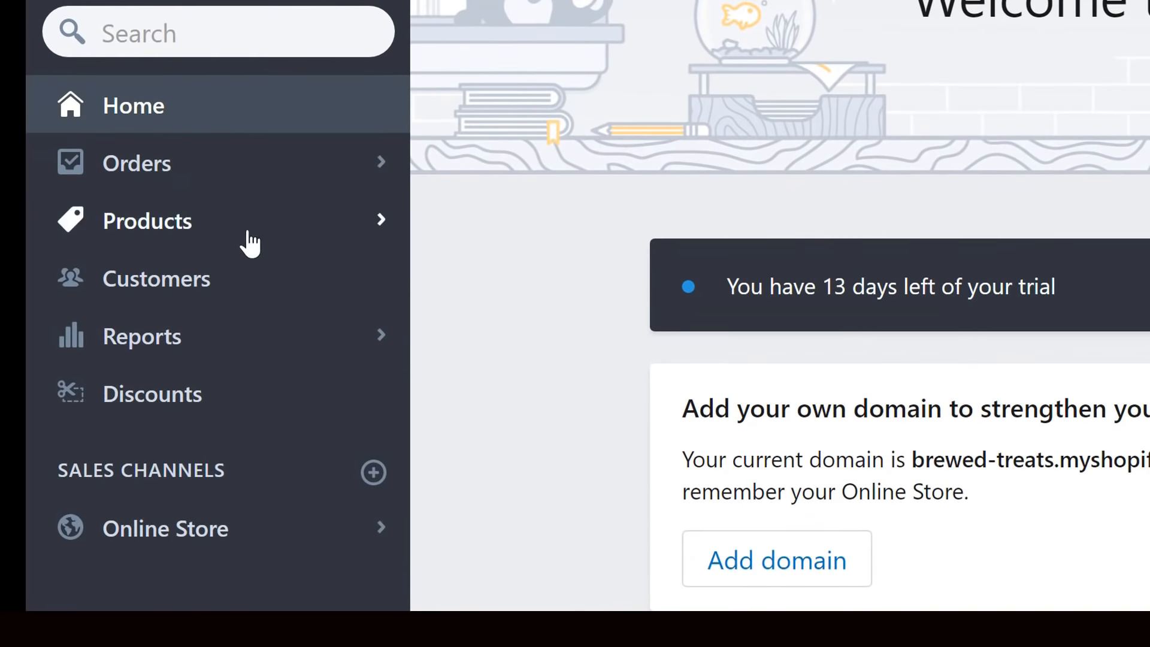
- Start a new product collection in the Shopify admin and title it Coffee Mugs
{"action": "left_click", "coordinate": [243, 240]}
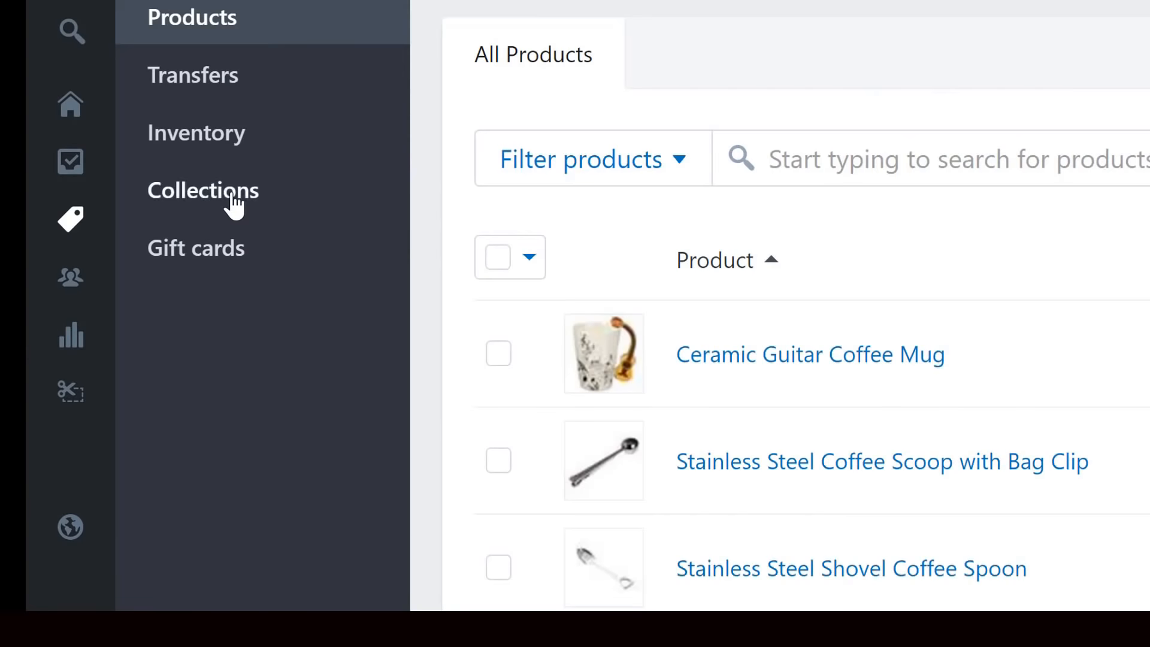
{"action": "left_click", "coordinate": [234, 203]}
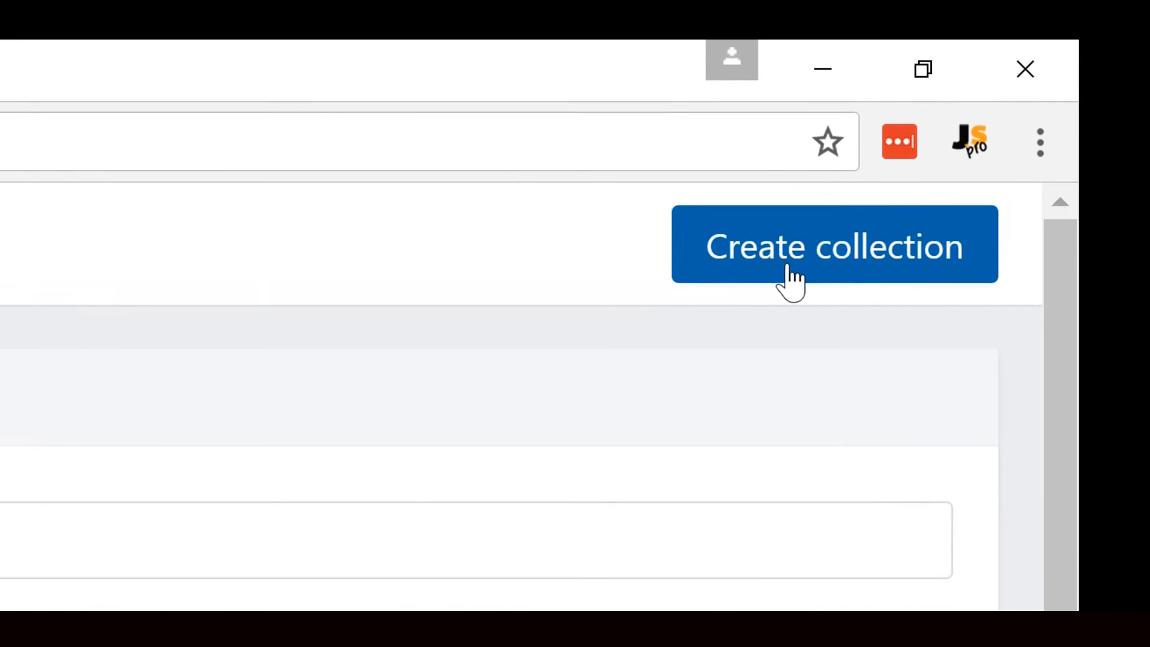
{"action": "left_click", "coordinate": [834, 245]}
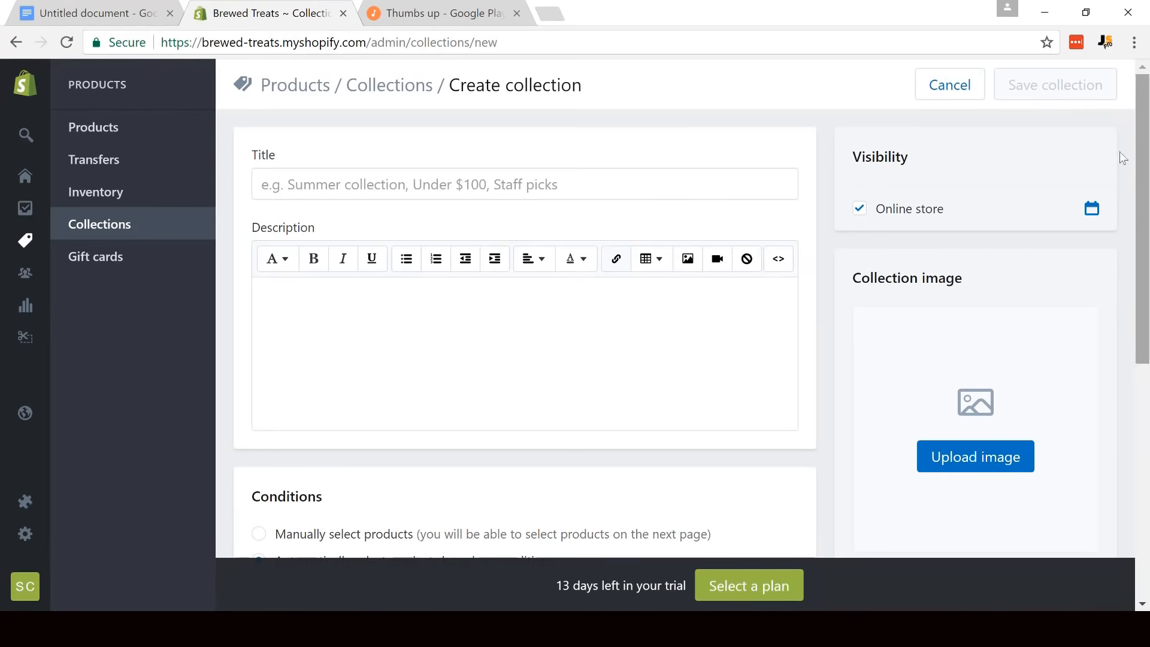
{"action": "left_click", "coordinate": [549, 175]}
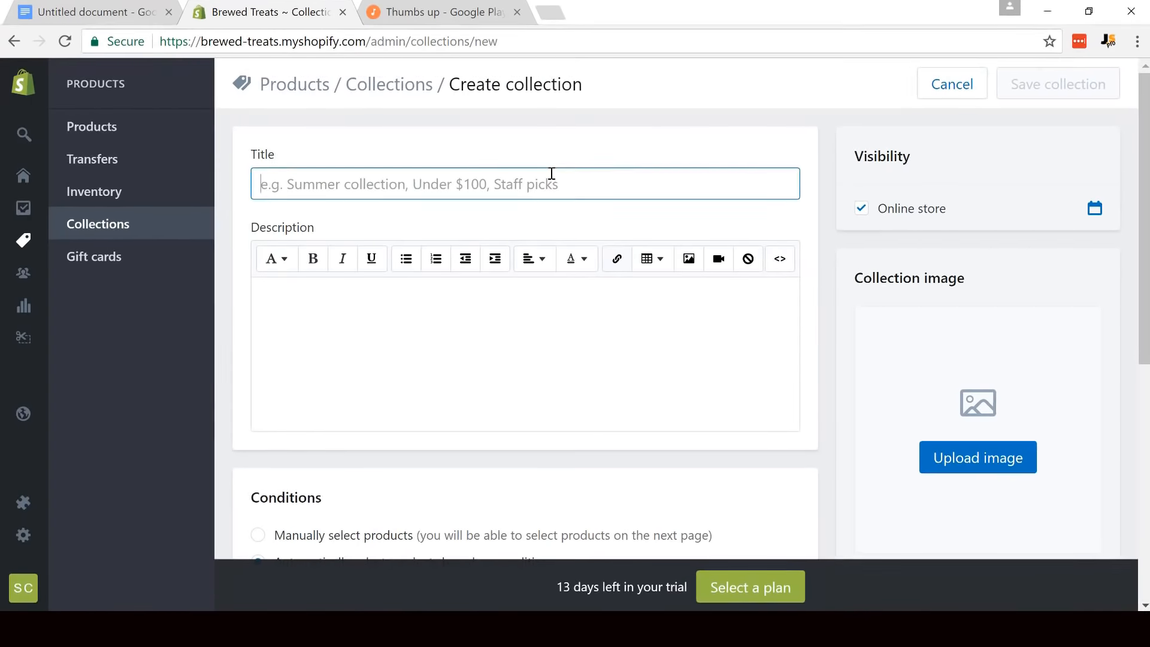
{"action": "type", "text": "Coffee Mugs"}
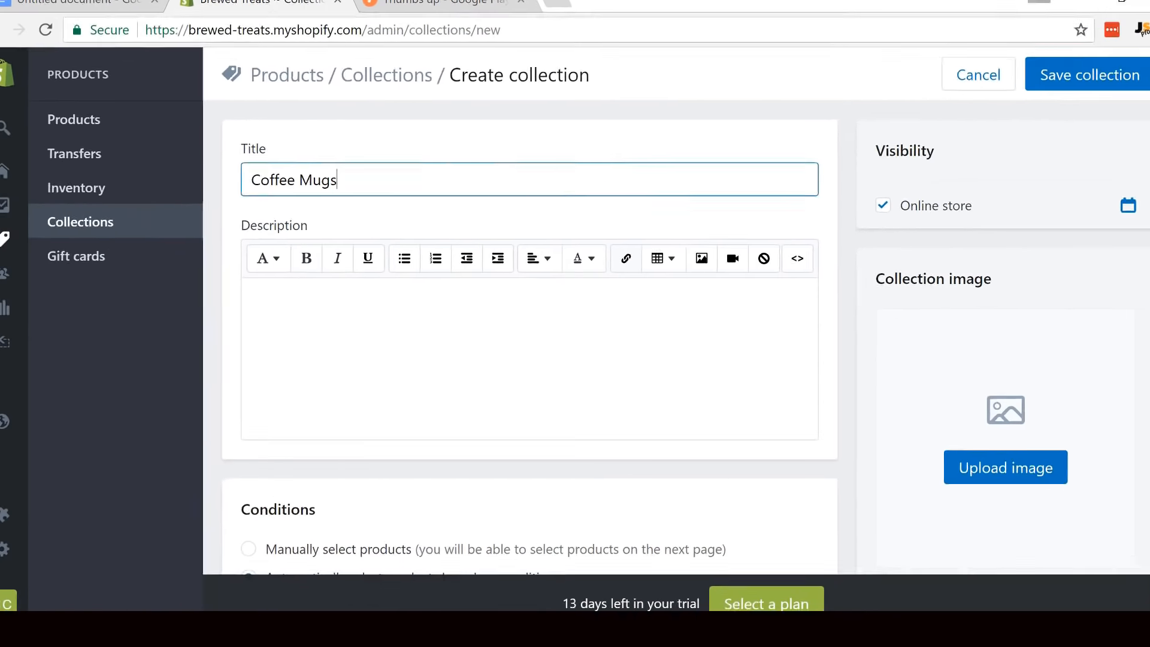
- Set the Coffee Mugs collection to manually selected products and save it
{"action": "left_click_drag", "start_coordinate": [1145, 117], "coordinate": [1146, 198]}
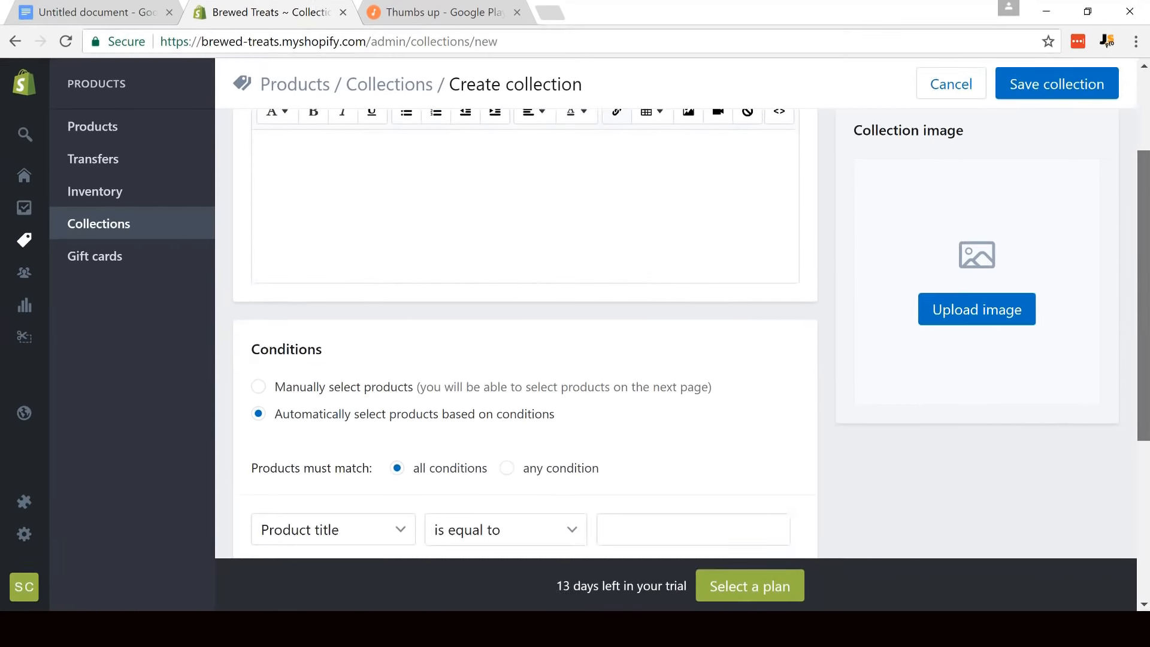
{"action": "left_click", "coordinate": [87, 324]}
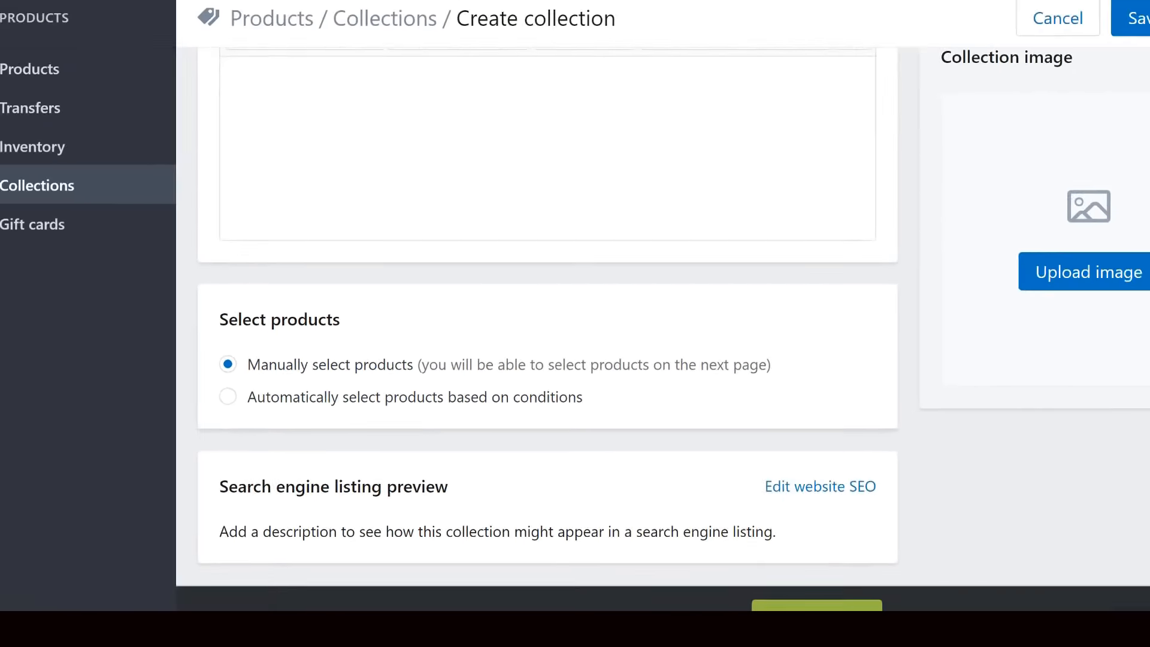
{"action": "left_click_drag", "start_coordinate": [1145, 270], "coordinate": [1145, 181]}
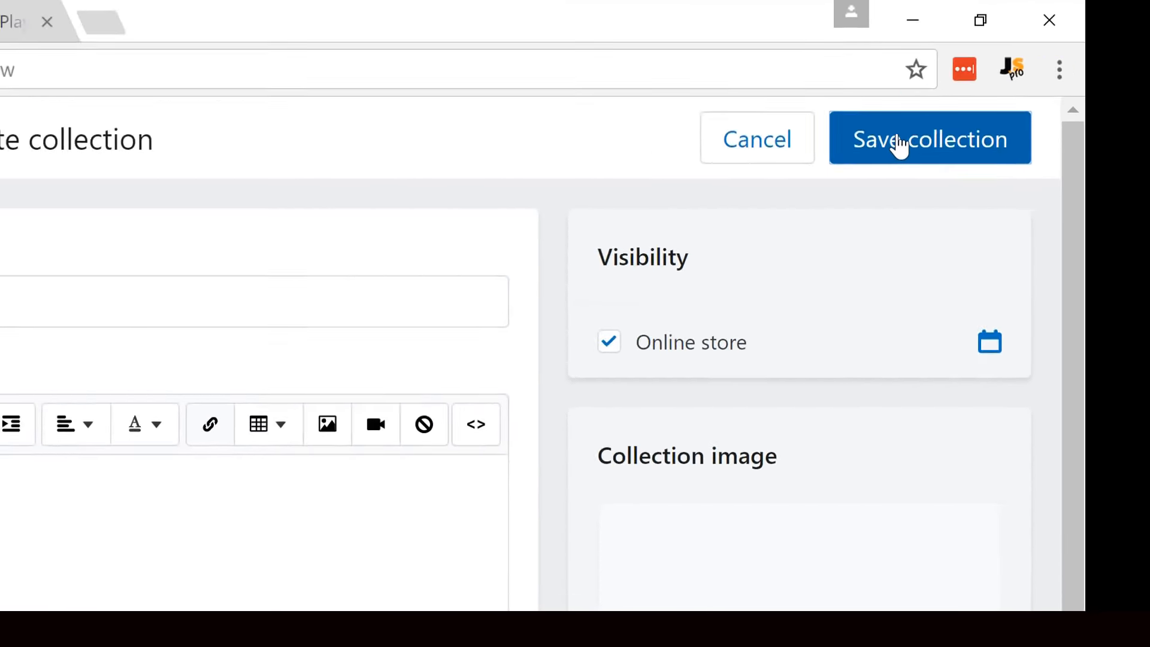
{"action": "left_click", "coordinate": [793, 186]}
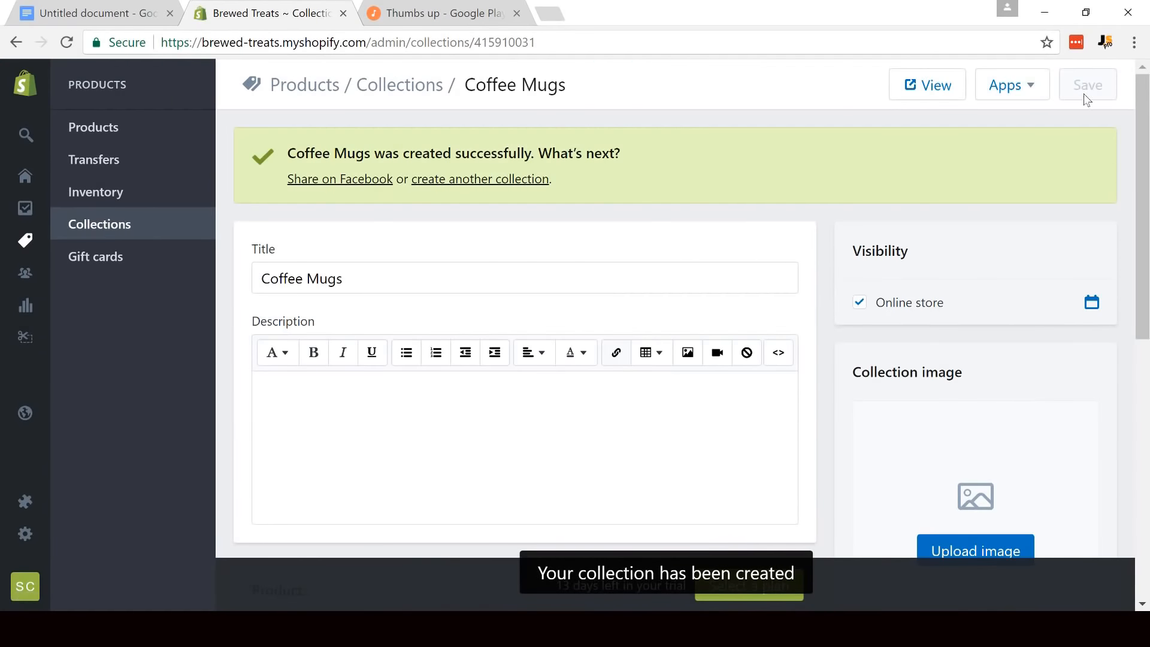
- Add the Ceramic Guitar, Travel Lens, Transparent Glass Cat Face and Whirlpool Self Stir mugs to the Coffee Mugs collection
{"action": "scroll", "coordinate": [1087, 100], "scroll_direction": "down", "scroll_amount": 7}
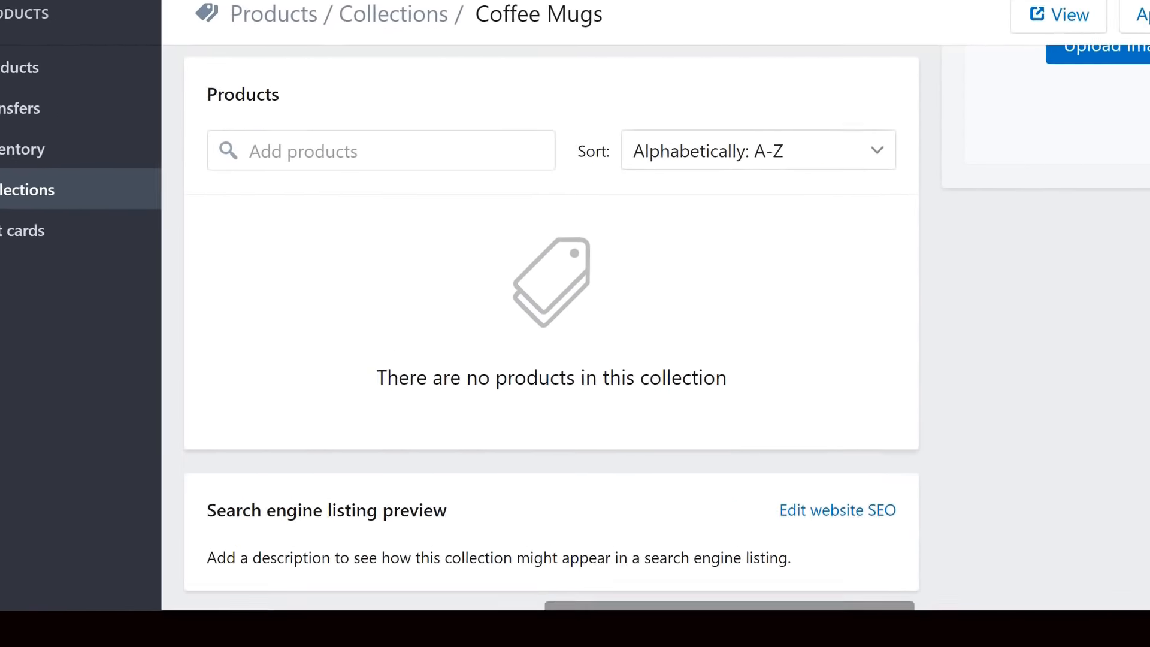
{"action": "left_click", "coordinate": [274, 138]}
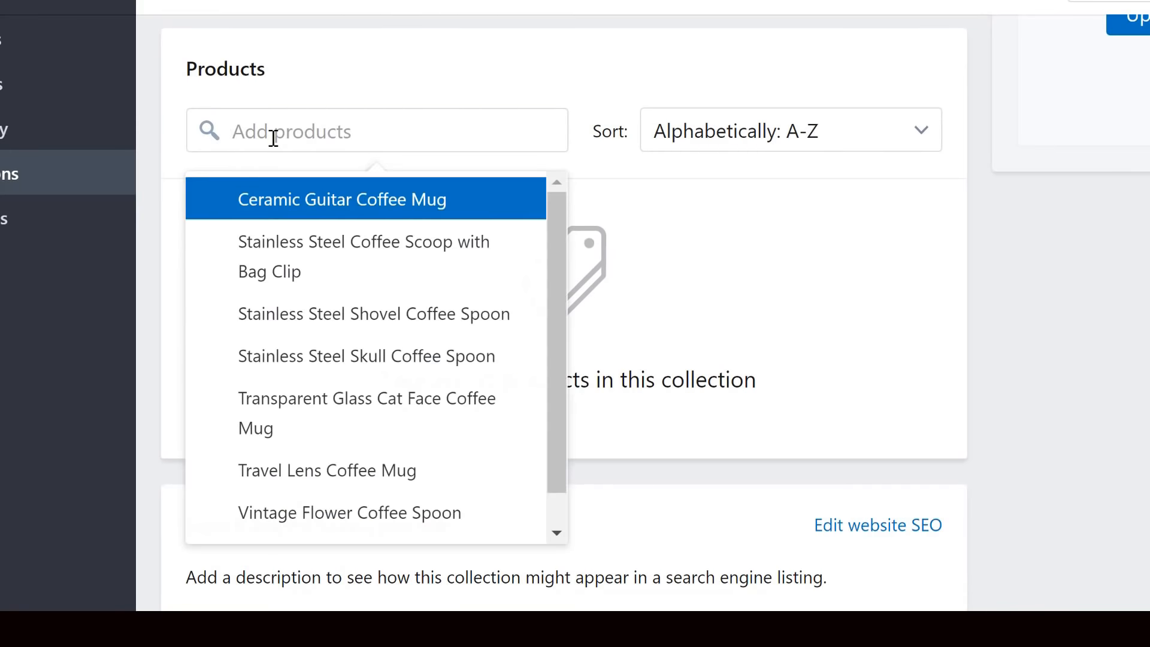
{"action": "left_click", "coordinate": [284, 199]}
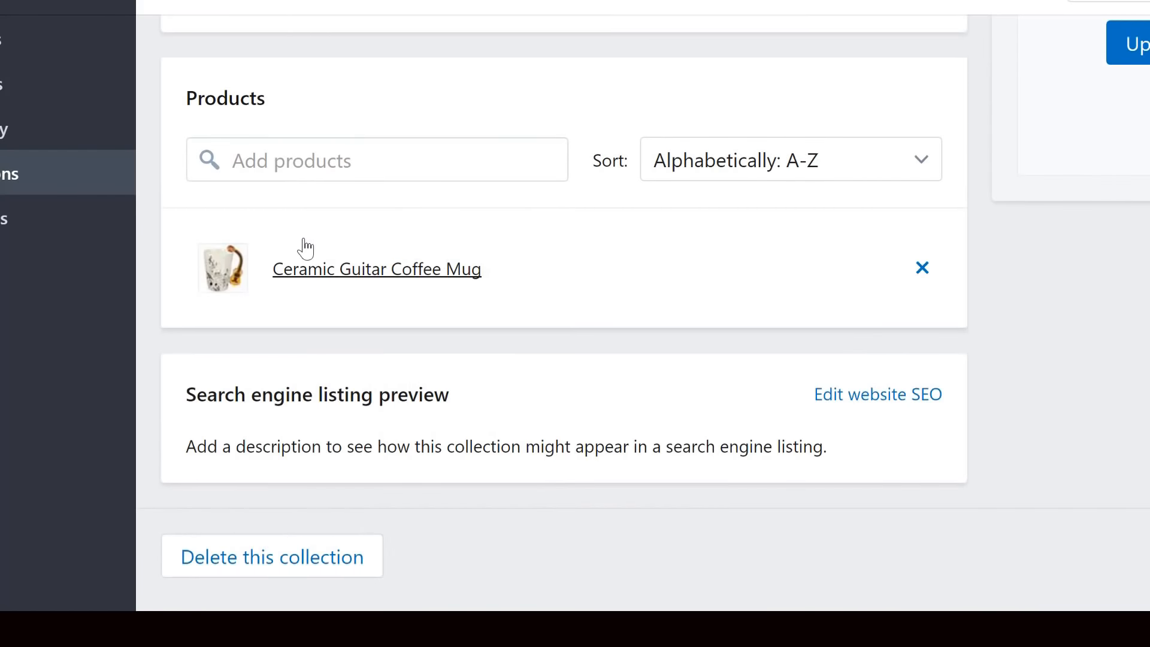
{"action": "left_click", "coordinate": [296, 165]}
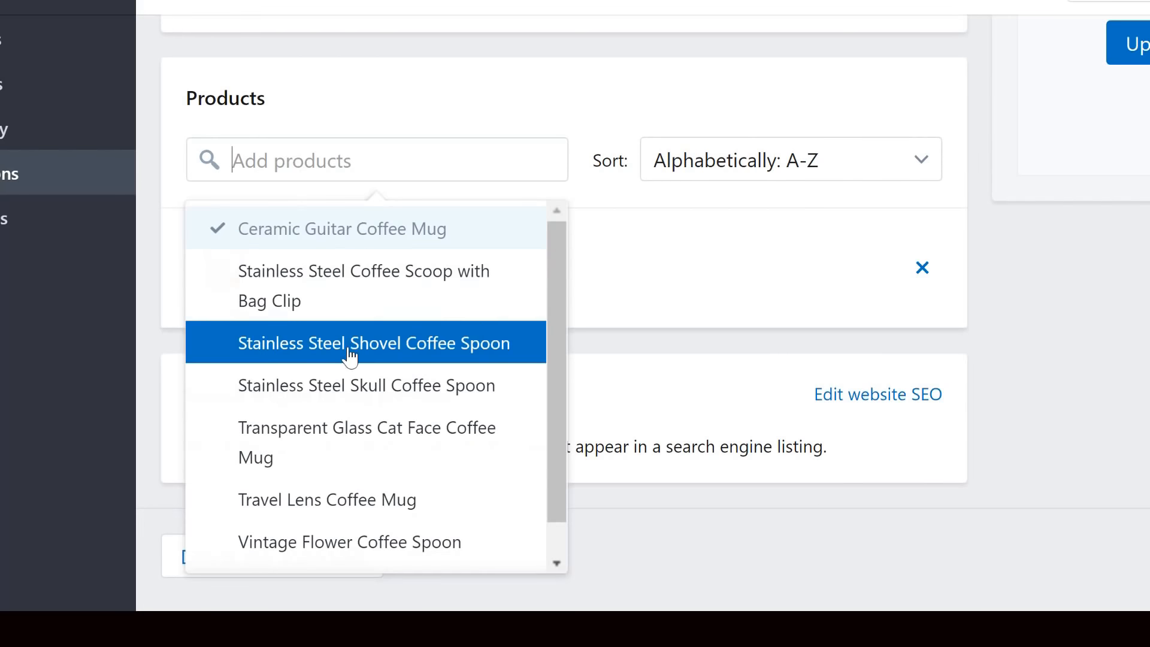
{"action": "left_click", "coordinate": [438, 501]}
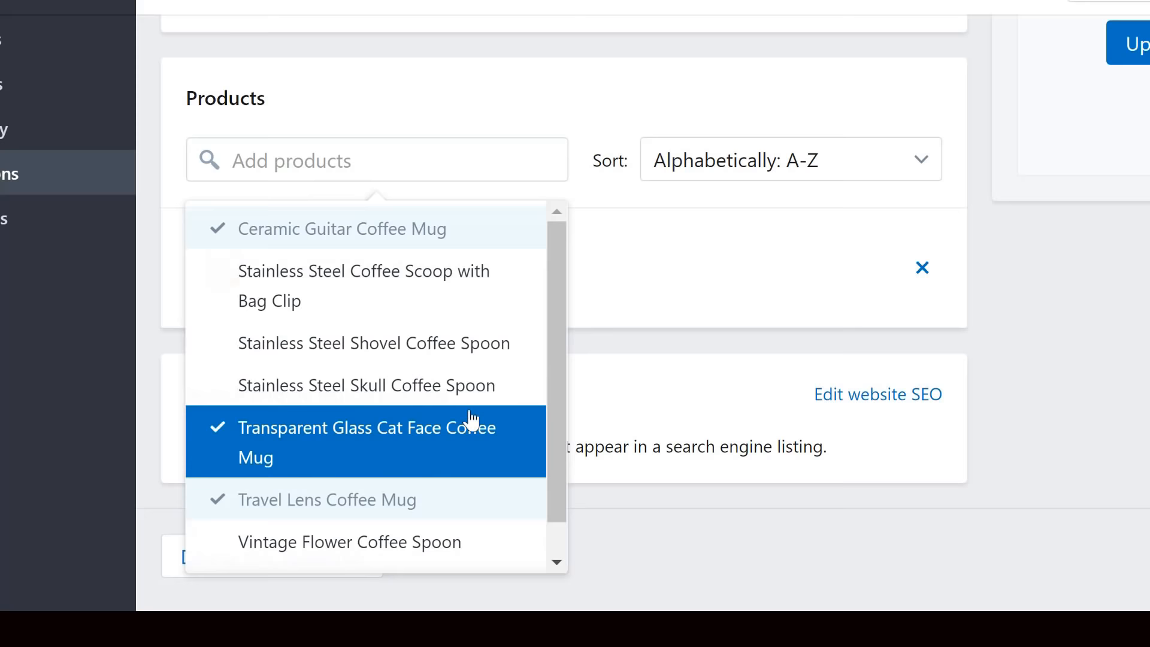
{"action": "left_click", "coordinate": [556, 348]}
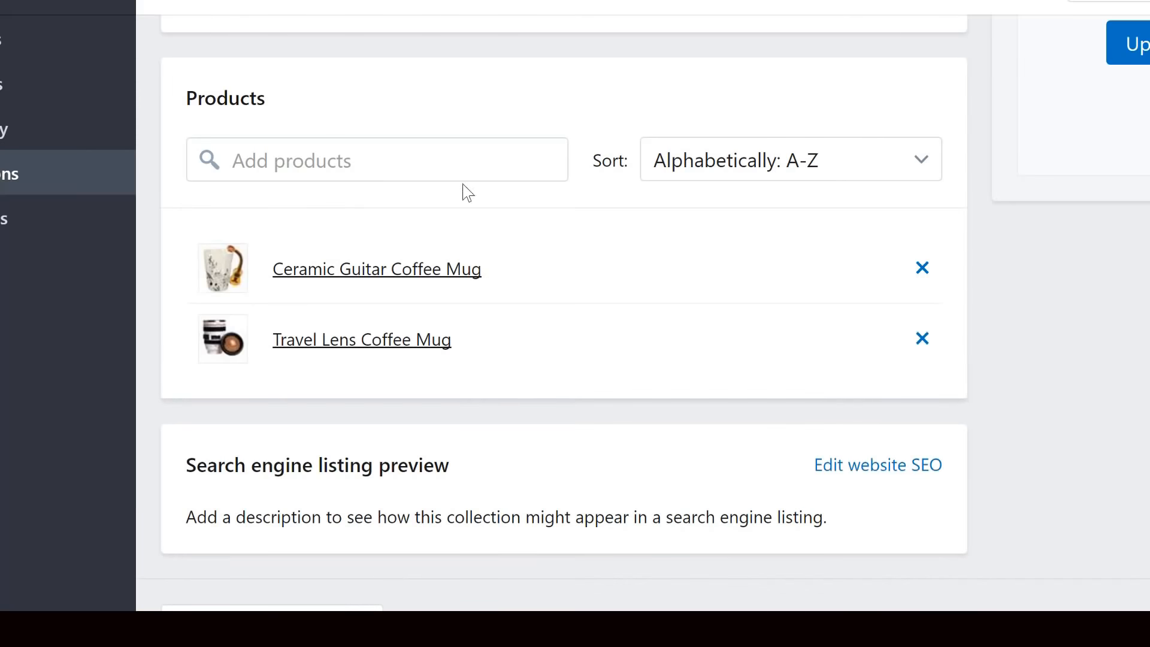
{"action": "left_click", "coordinate": [385, 154]}
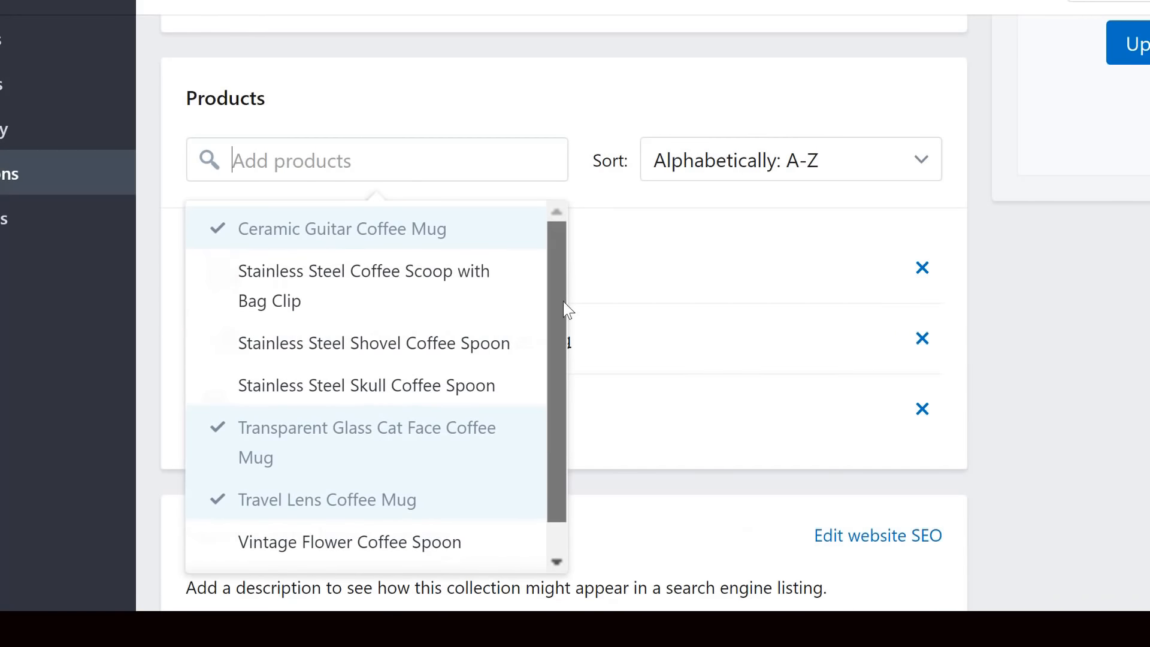
{"action": "scroll", "coordinate": [568, 287], "scroll_direction": "down", "scroll_amount": 1}
{"action": "left_click", "coordinate": [444, 548]}
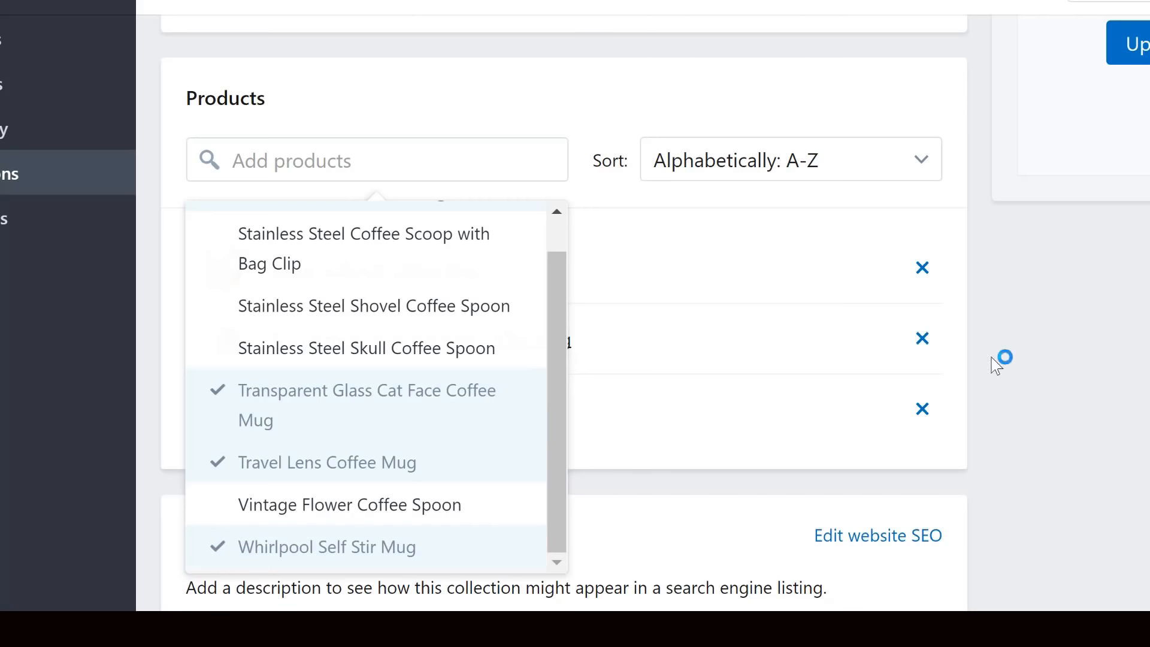
{"action": "left_click", "coordinate": [1101, 323]}
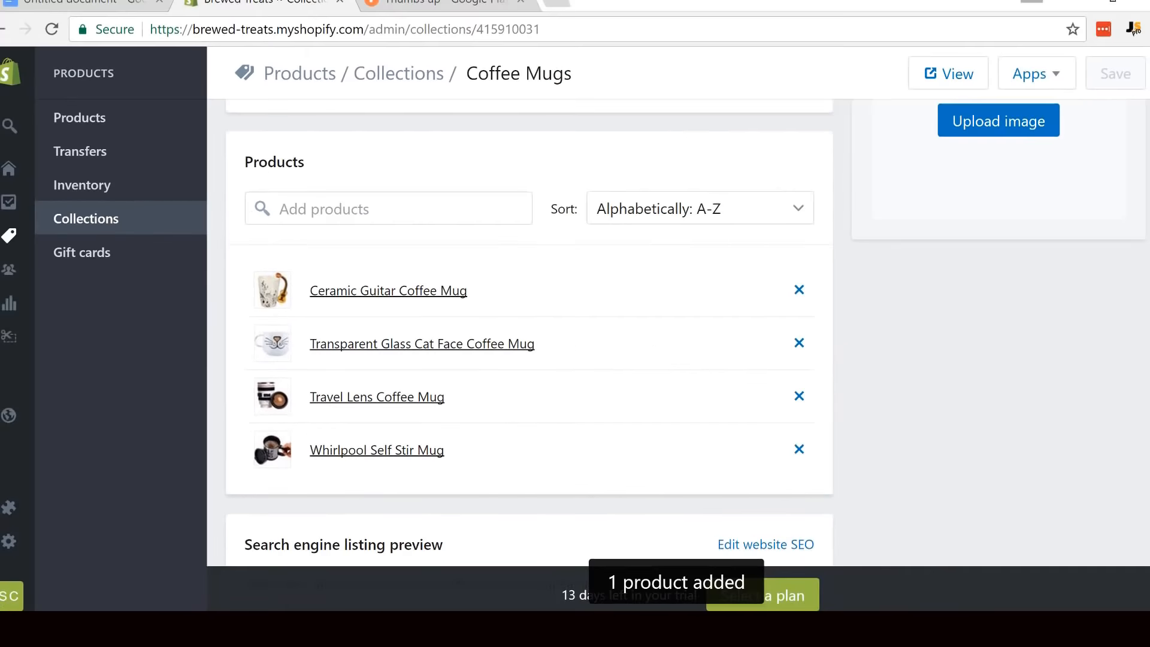
- Create and save another collection titled Coffee Spoons with manually selected products
{"action": "scroll", "coordinate": [1145, 162], "scroll_direction": "up", "scroll_amount": 6}
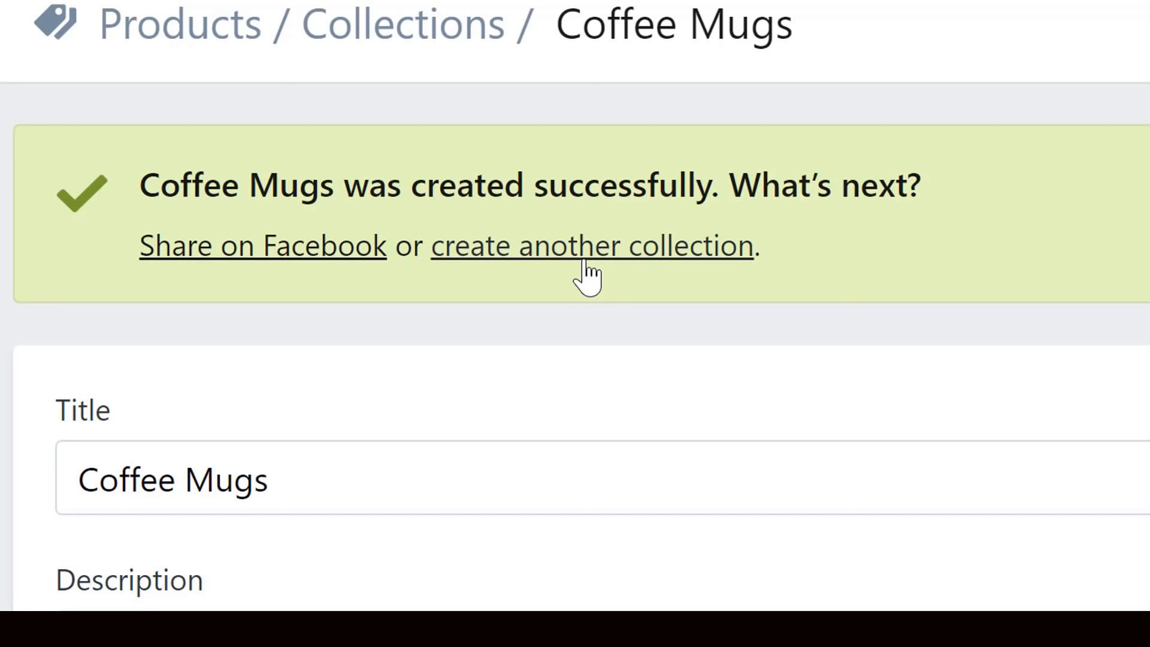
{"action": "left_click", "coordinate": [584, 259]}
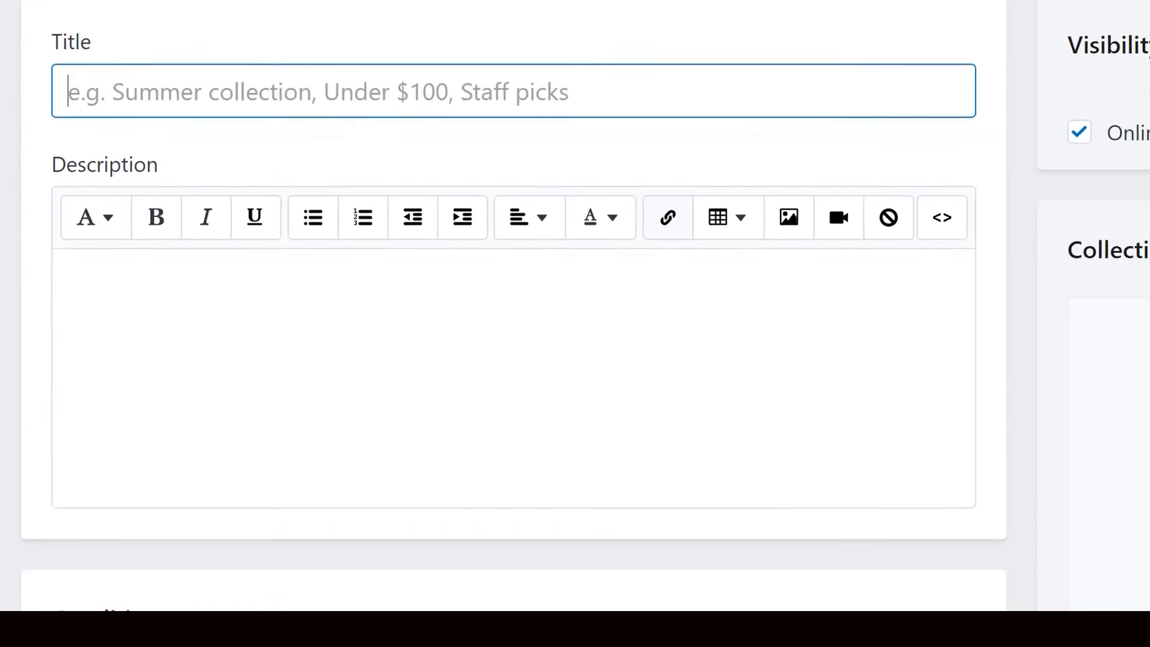
{"action": "type", "text": "Coffee Spoons"}
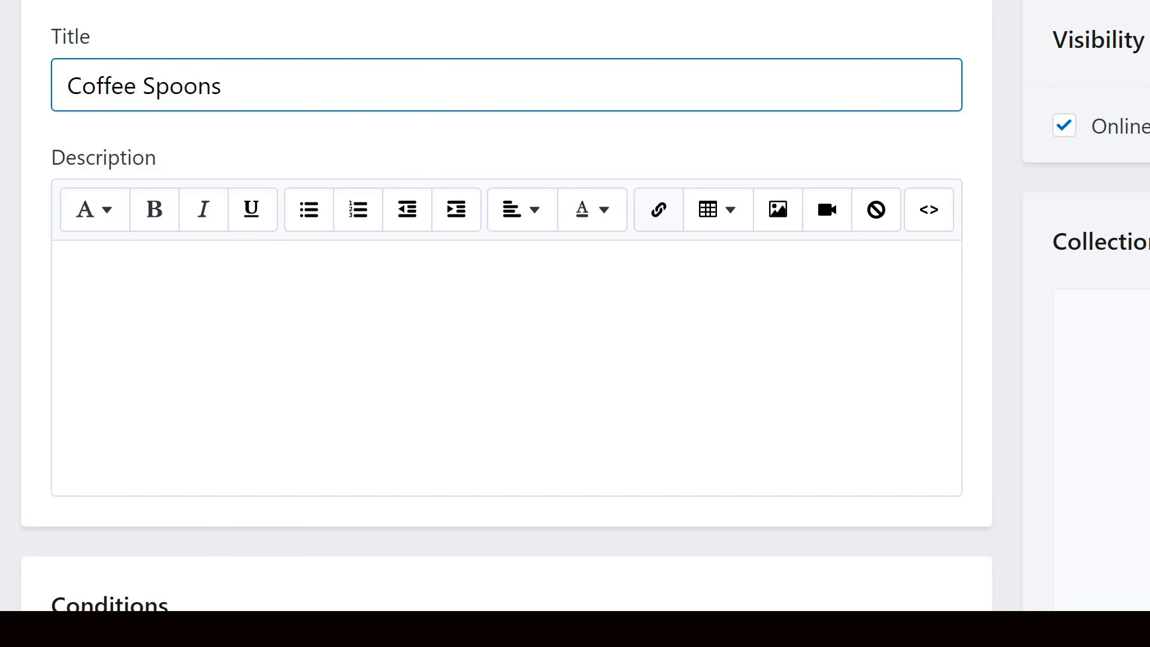
{"action": "scroll", "coordinate": [507, 324], "scroll_direction": "down", "scroll_amount": 3}
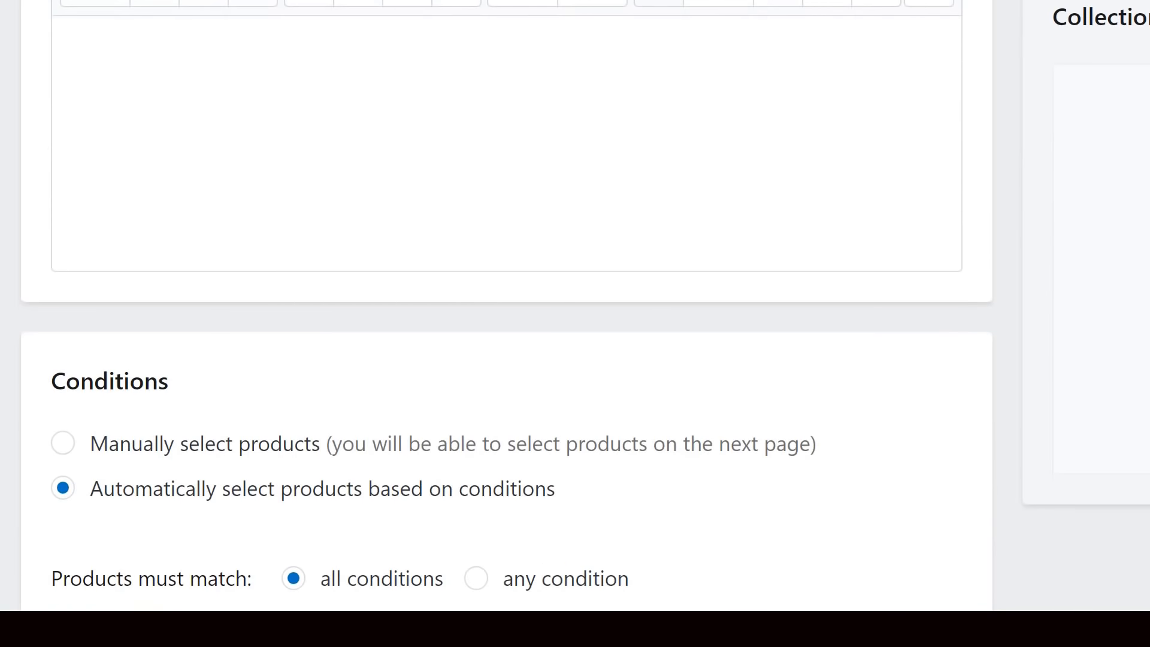
{"action": "left_click", "coordinate": [64, 444]}
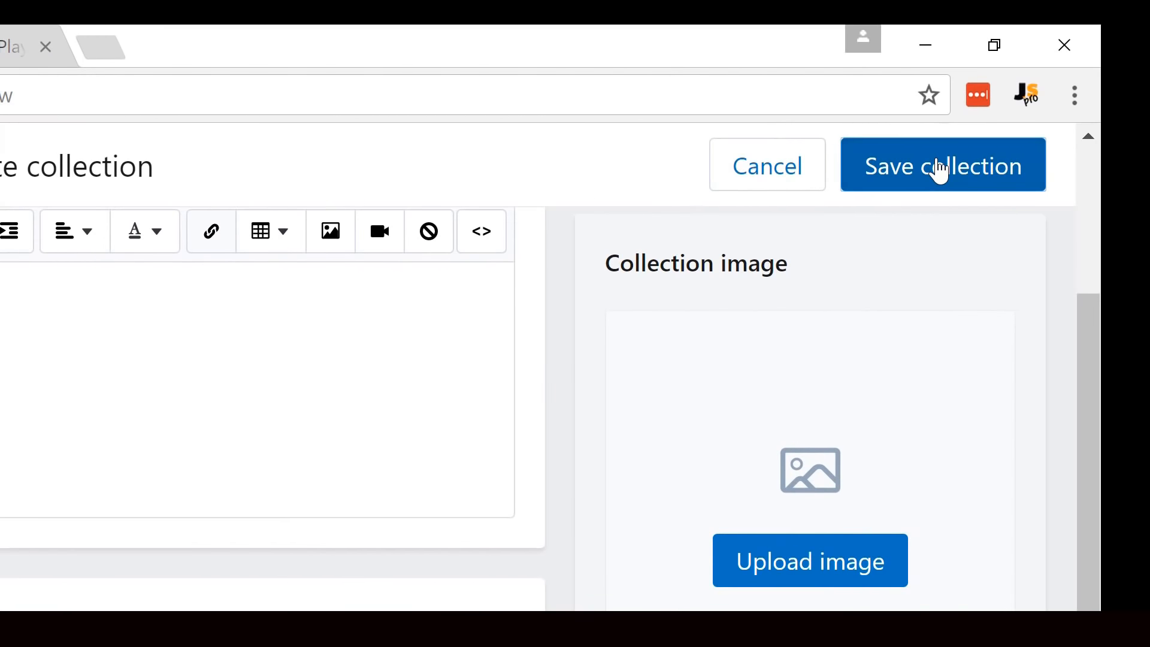
{"action": "left_click", "coordinate": [940, 171]}
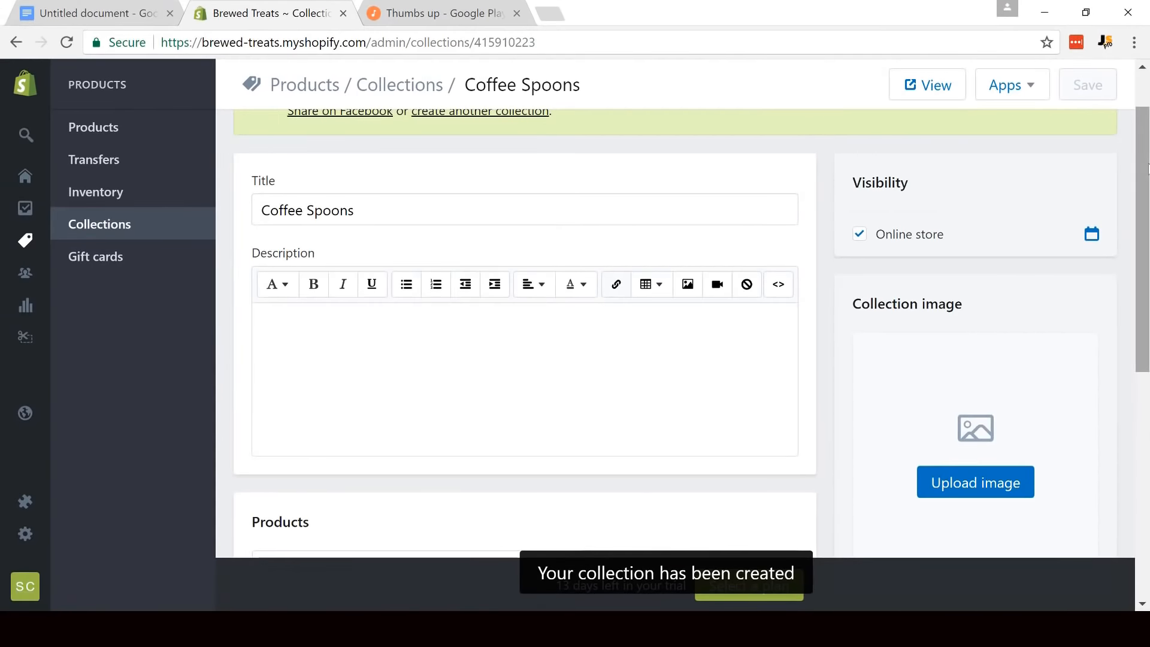
- Add the Coffee Scoop with Bag Clip and the Shovel, Skull and Vintage Flower spoons to the Coffee Spoons collection
{"action": "left_click_drag", "start_coordinate": [1149, 170], "coordinate": [1148, 309]}
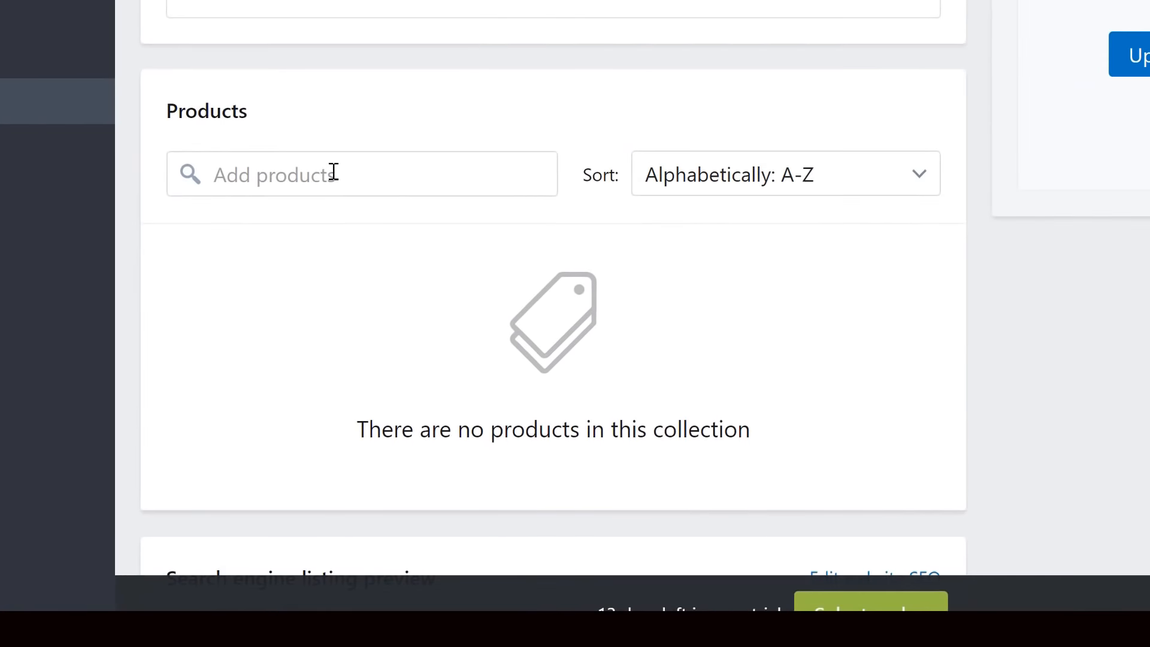
{"action": "left_click", "coordinate": [333, 172]}
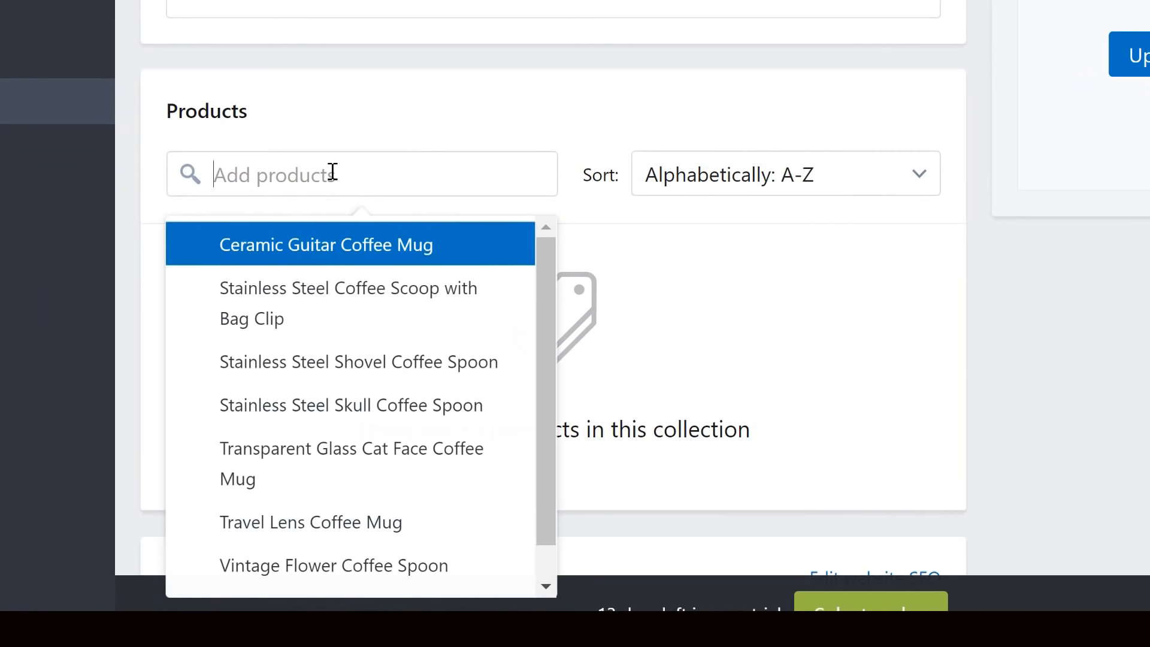
{"action": "left_click", "coordinate": [322, 295]}
{"action": "left_click", "coordinate": [350, 362]}
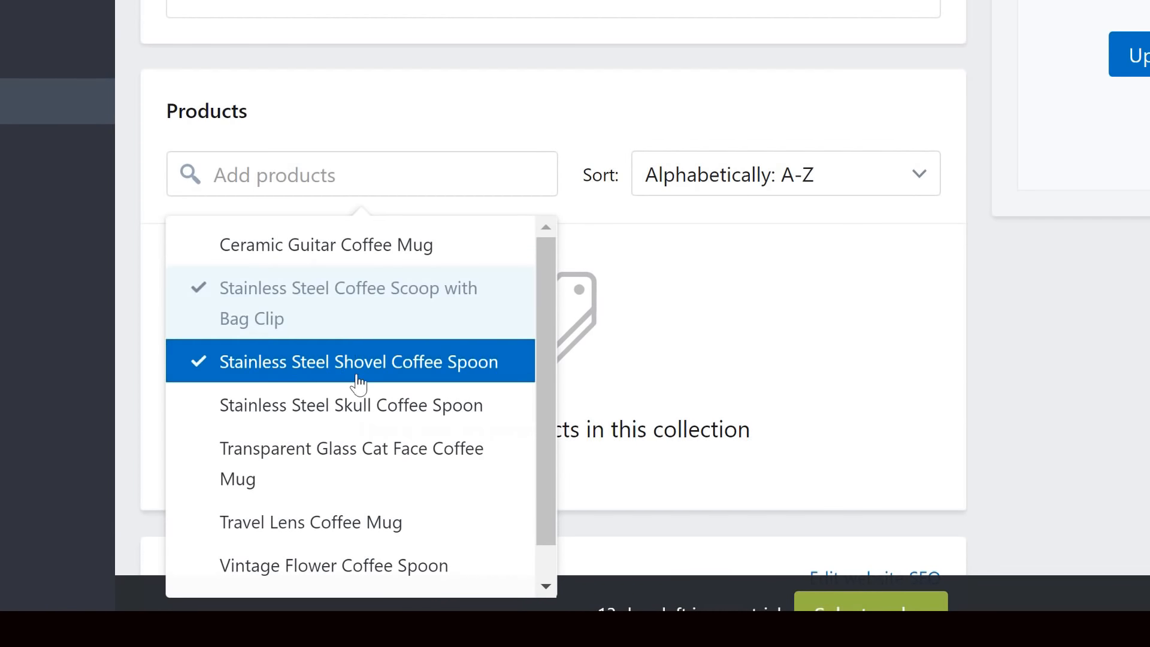
{"action": "left_click", "coordinate": [366, 400]}
{"action": "left_click", "coordinate": [409, 574]}
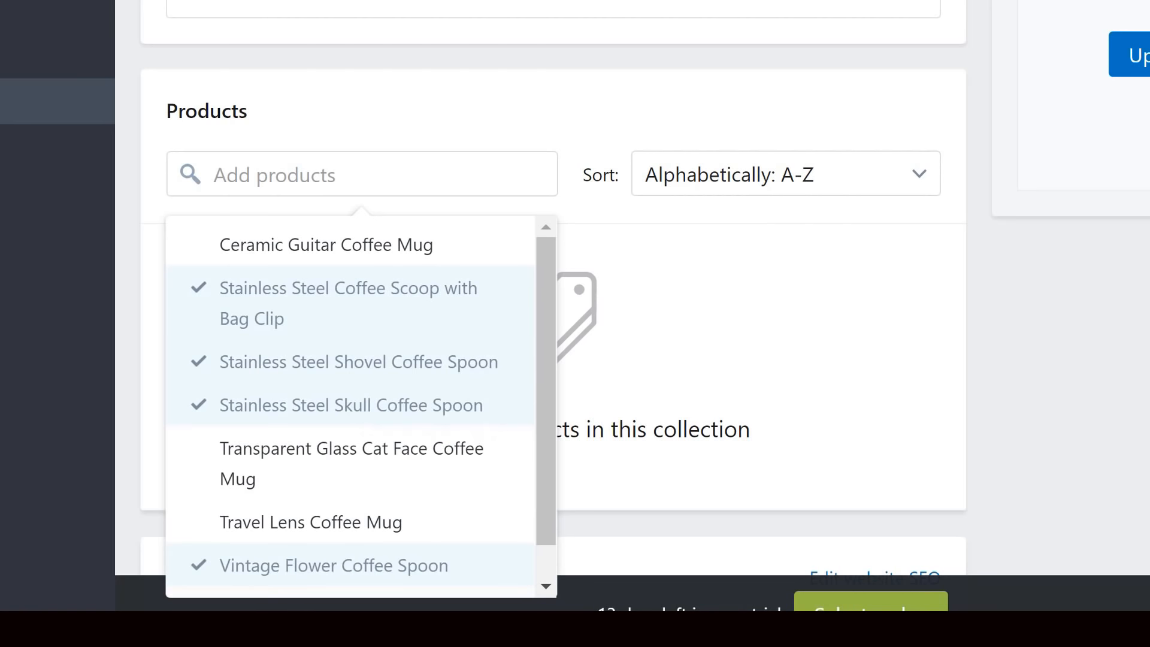
{"action": "left_click", "coordinate": [1145, 361]}
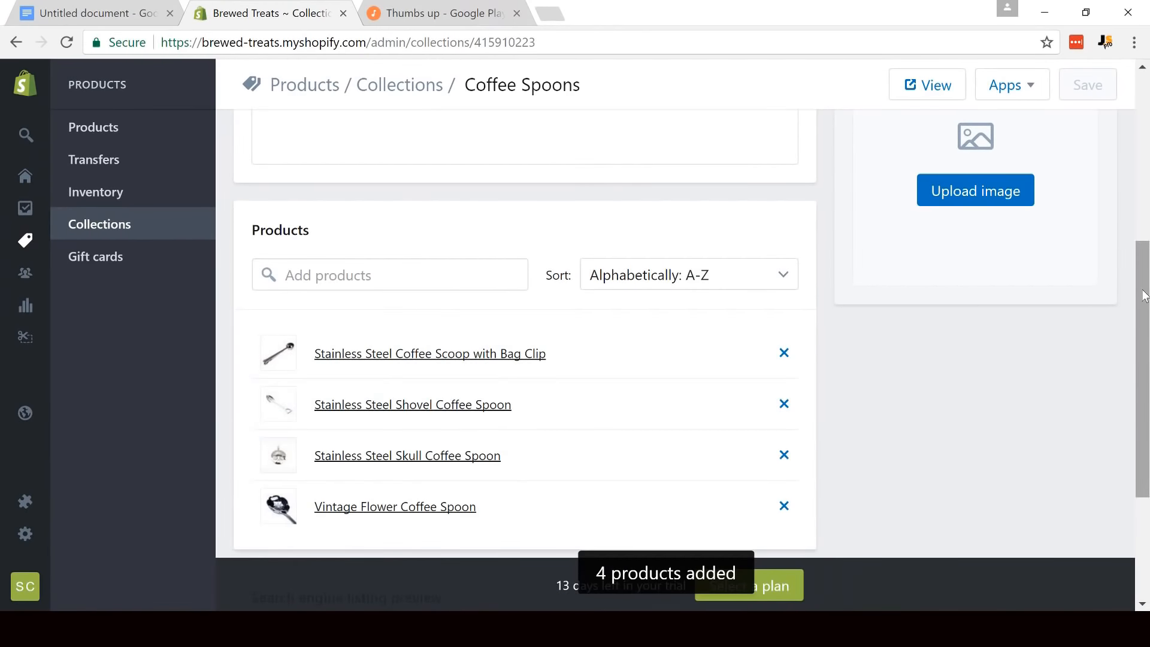
{"action": "scroll", "coordinate": [1144, 295], "scroll_direction": "up", "scroll_amount": 6}
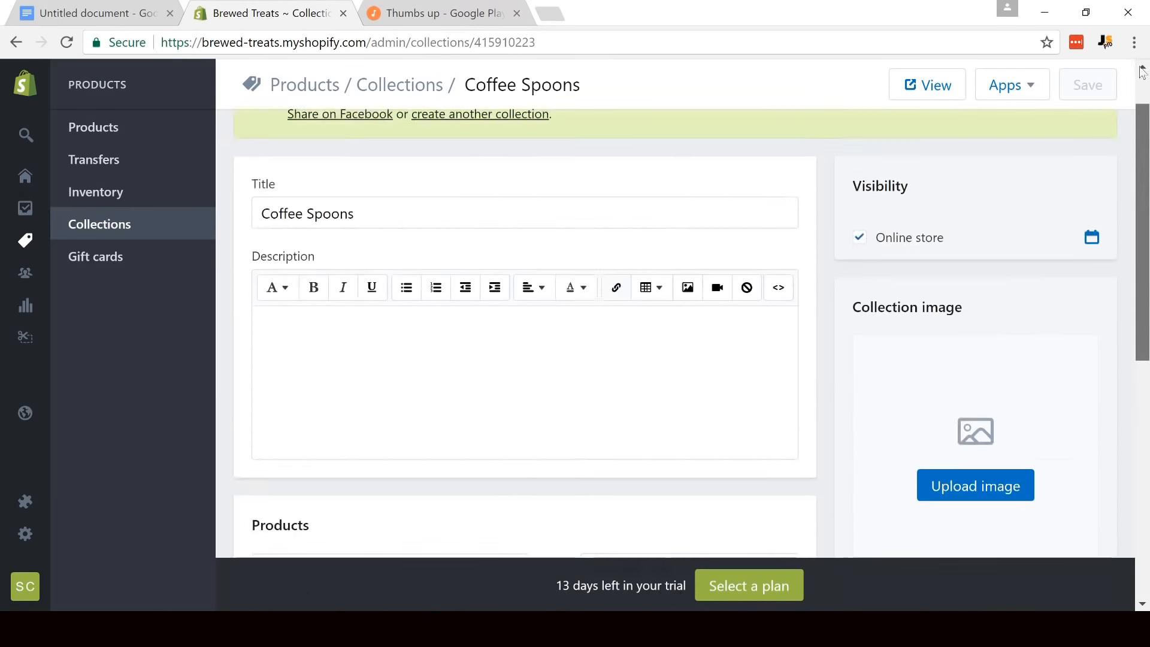
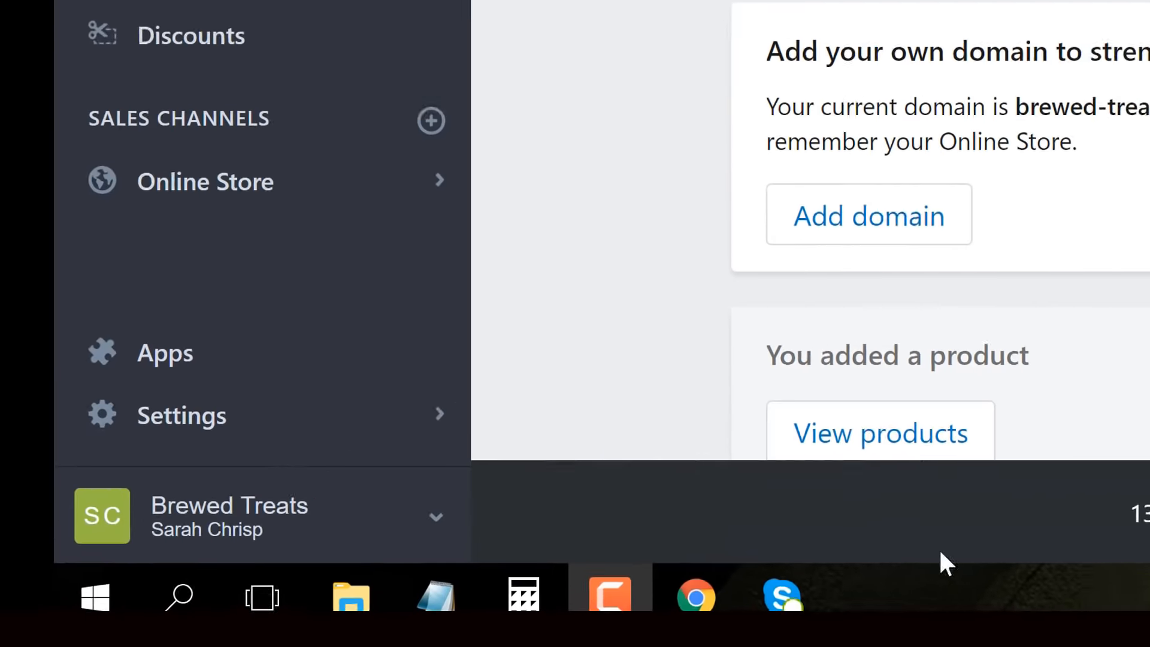
- Review the store's payment settings and the credit card providers available under Accept credit cards
{"action": "left_click", "coordinate": [249, 415]}
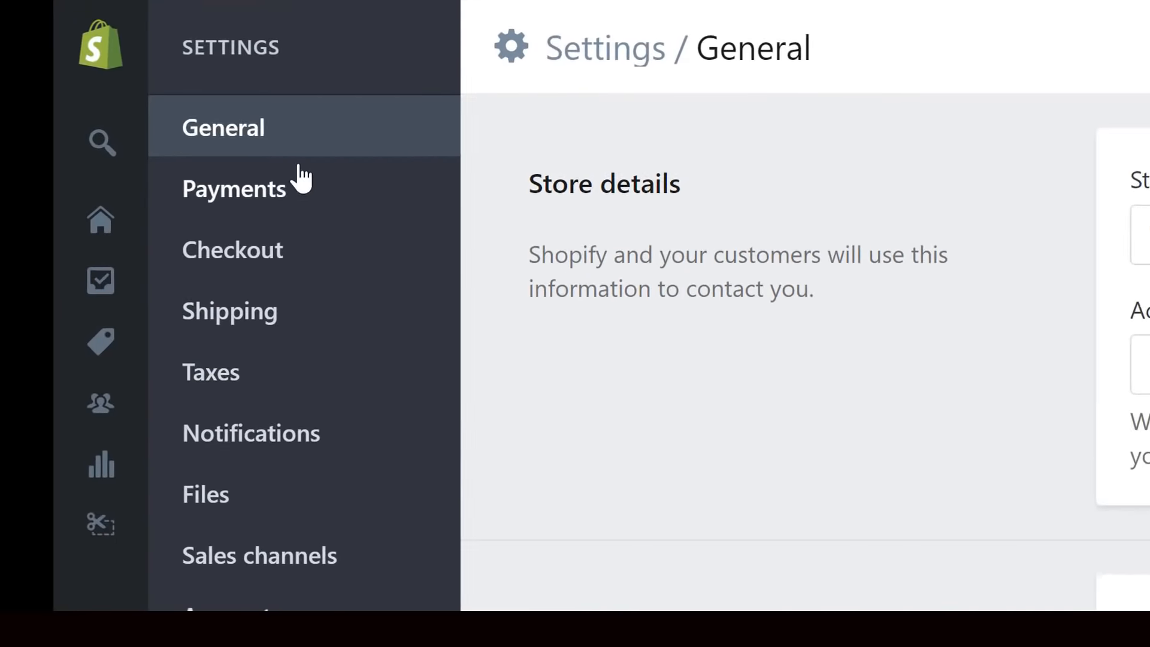
{"action": "left_click", "coordinate": [145, 161]}
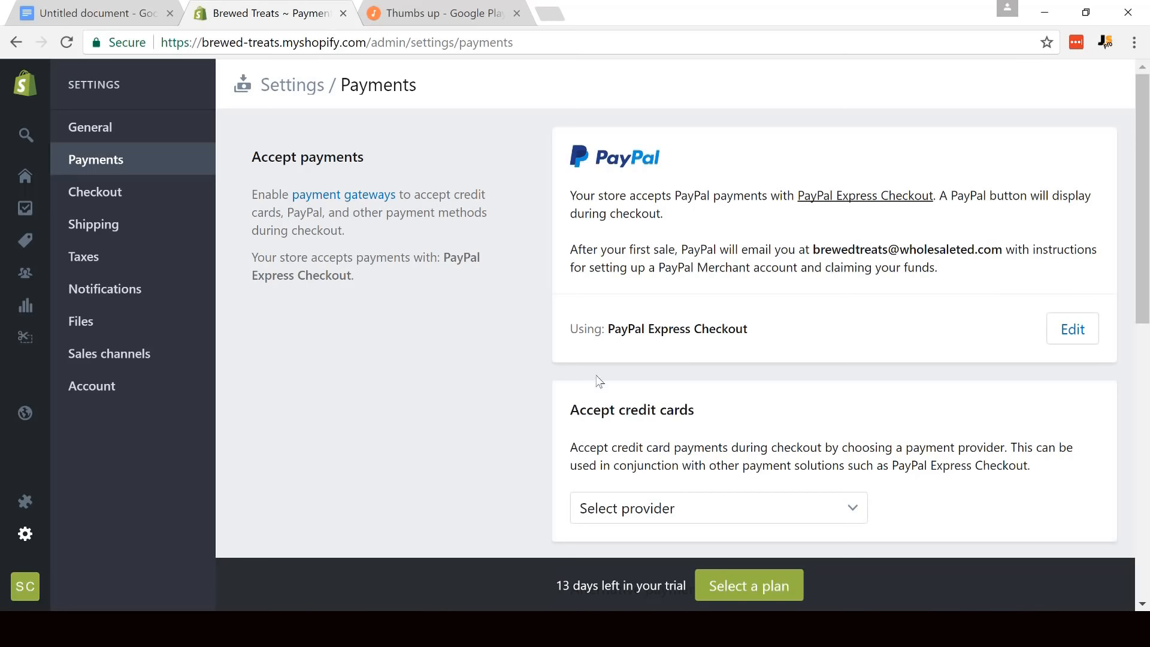
{"action": "scroll", "coordinate": [691, 382], "scroll_direction": "down", "scroll_amount": 3}
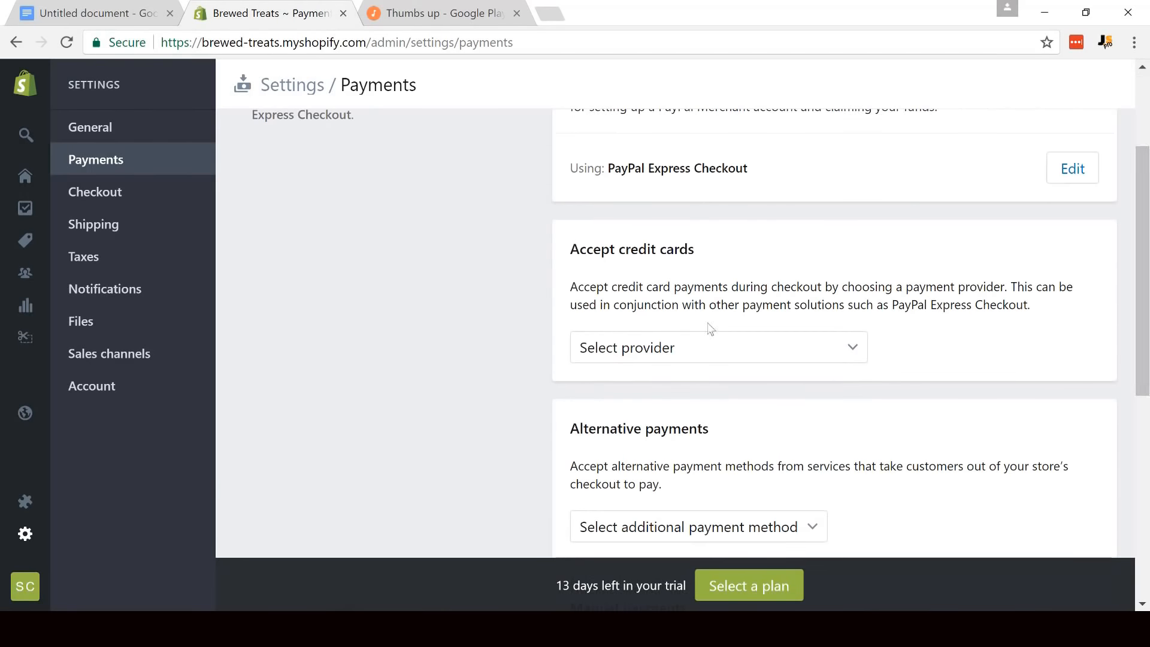
{"action": "left_click", "coordinate": [682, 341]}
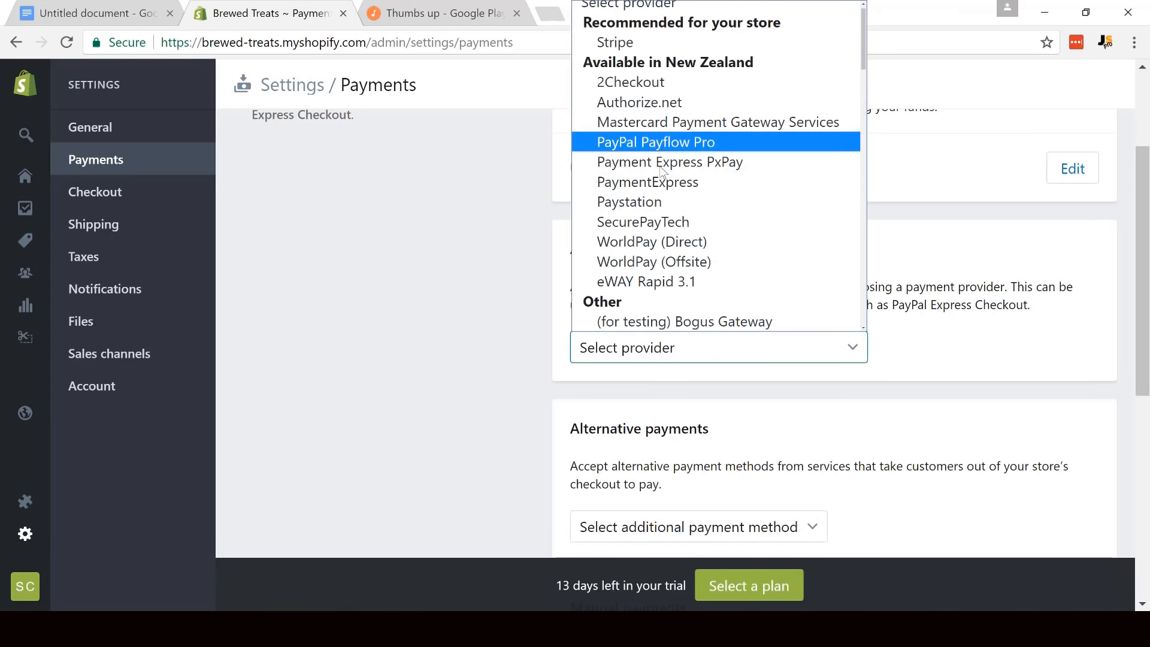
{"action": "scroll", "coordinate": [664, 188], "scroll_direction": "down", "scroll_amount": 2}
{"action": "scroll", "coordinate": [667, 192], "scroll_direction": "up", "scroll_amount": 2}
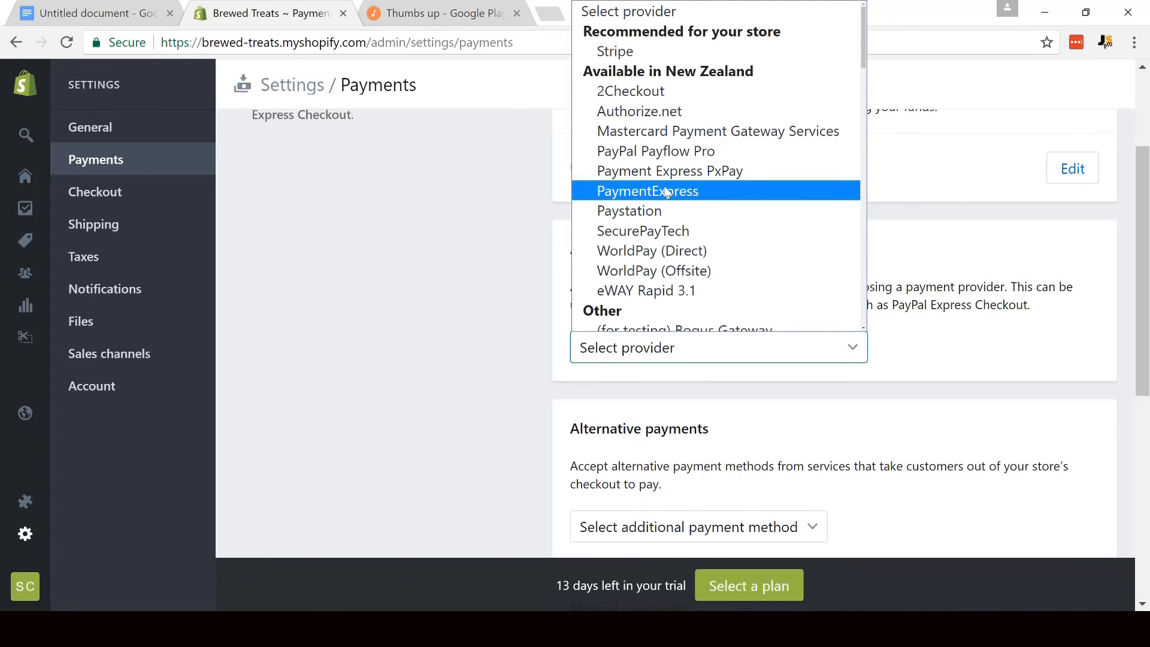
{"action": "left_click", "coordinate": [510, 211]}
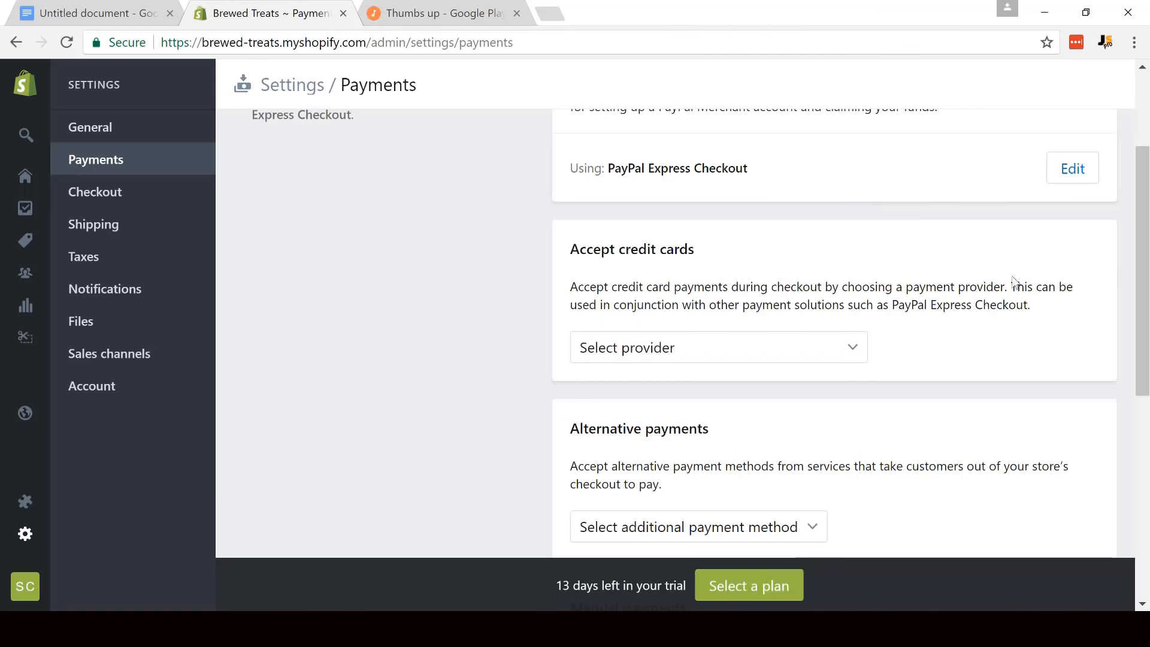
{"action": "scroll", "coordinate": [759, 249], "scroll_direction": "up", "scroll_amount": 3}
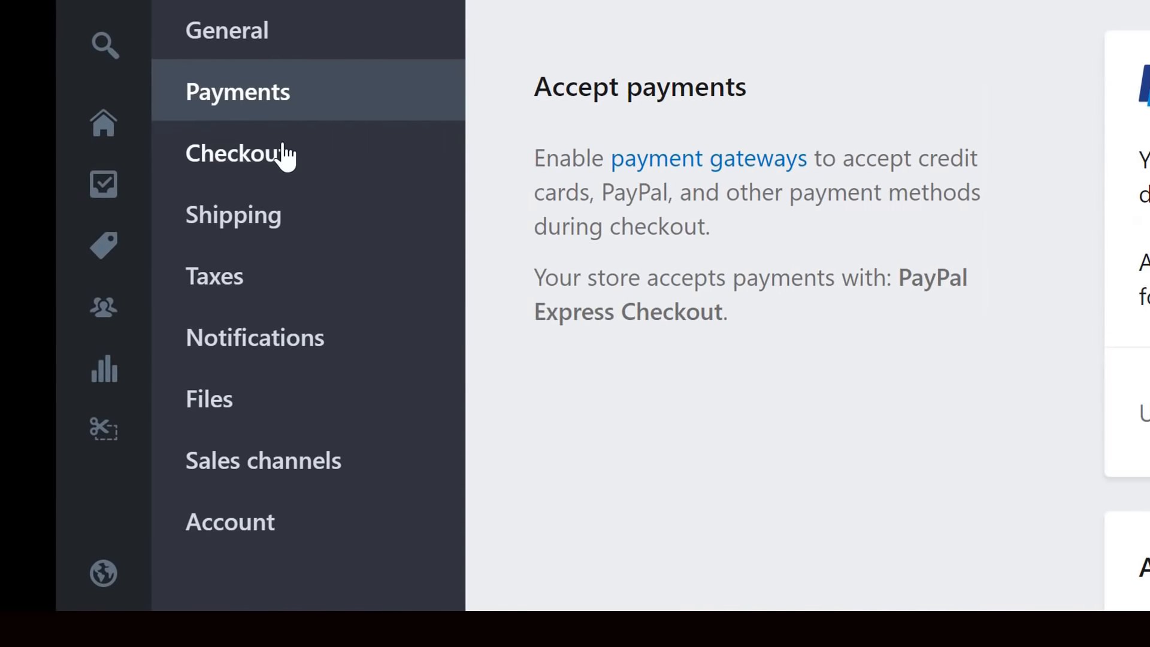
- In the checkout settings, make customer accounts optional and have customers agree to receive promotional emails by default
{"action": "left_click", "coordinate": [120, 192]}
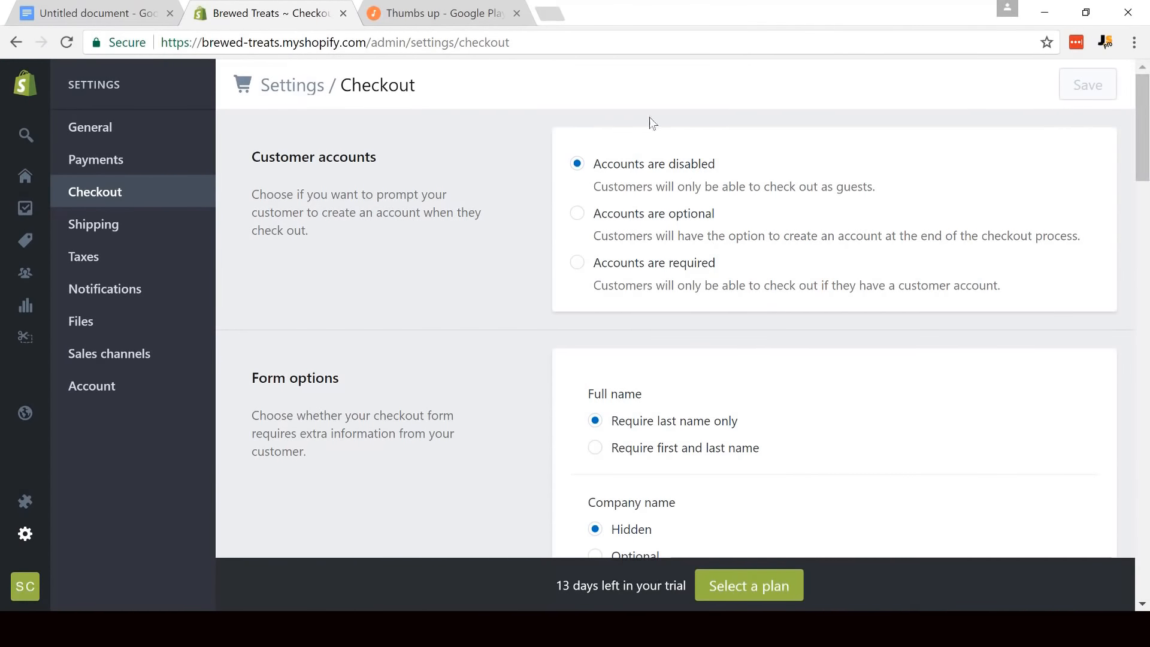
{"action": "left_click", "coordinate": [576, 226]}
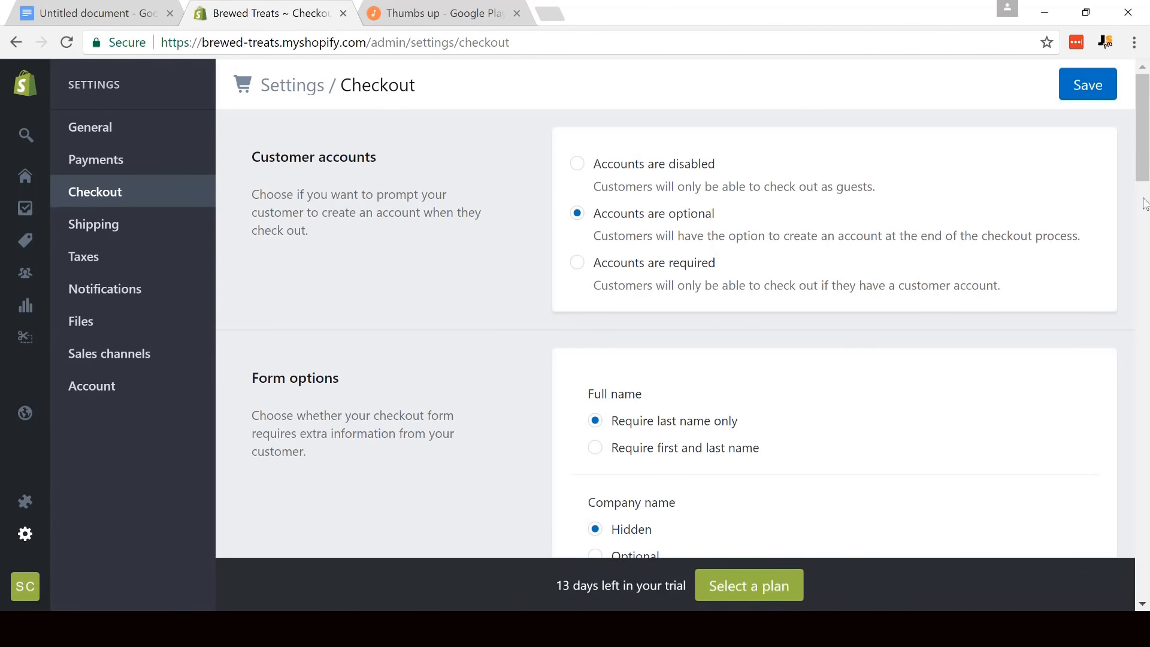
{"action": "left_click_drag", "start_coordinate": [1144, 163], "coordinate": [1145, 314]}
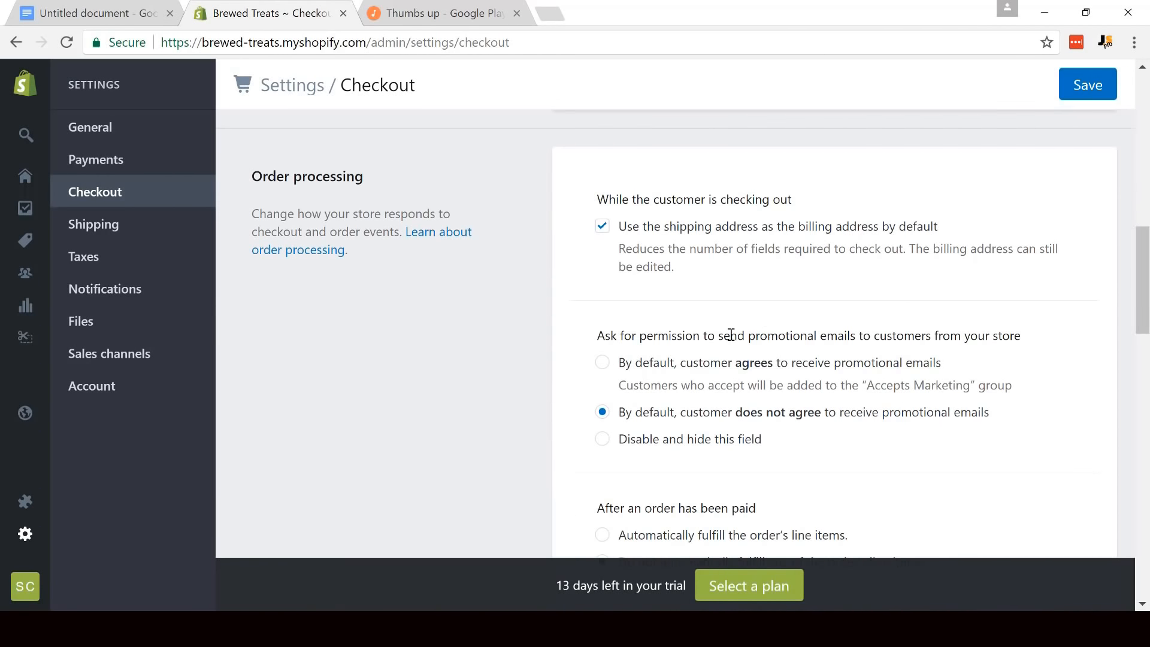
{"action": "left_click", "coordinate": [603, 364]}
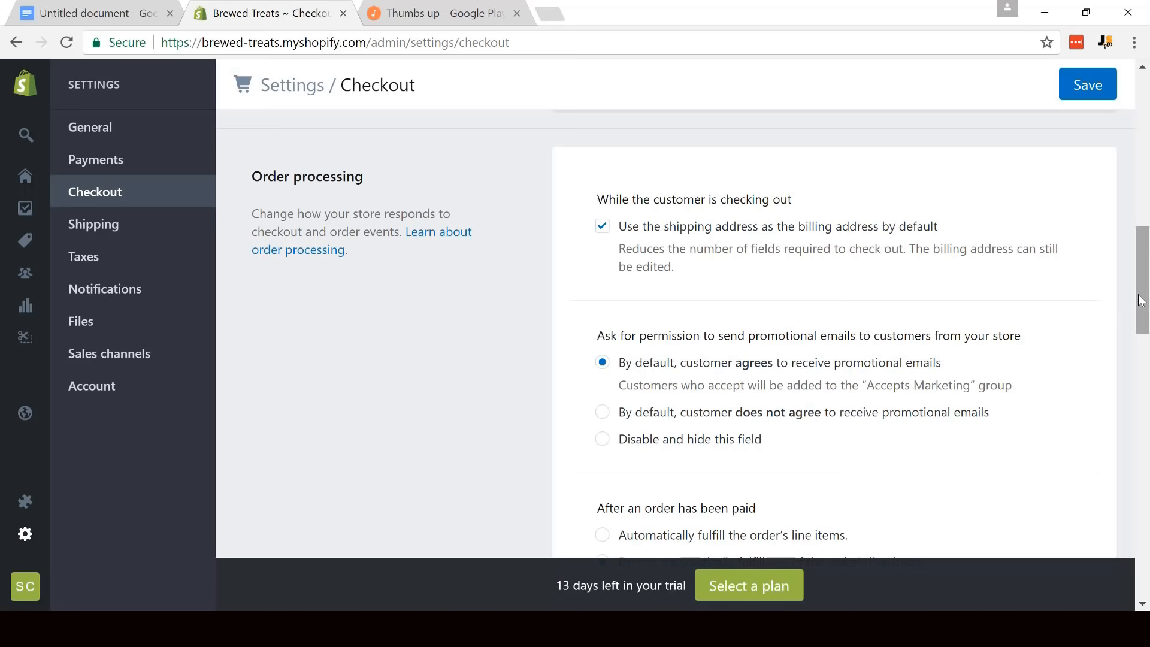
- Generate the sample refund policy, privacy policy and terms of service, and save the checkout settings
{"action": "left_click_drag", "start_coordinate": [1141, 302], "coordinate": [1137, 480]}
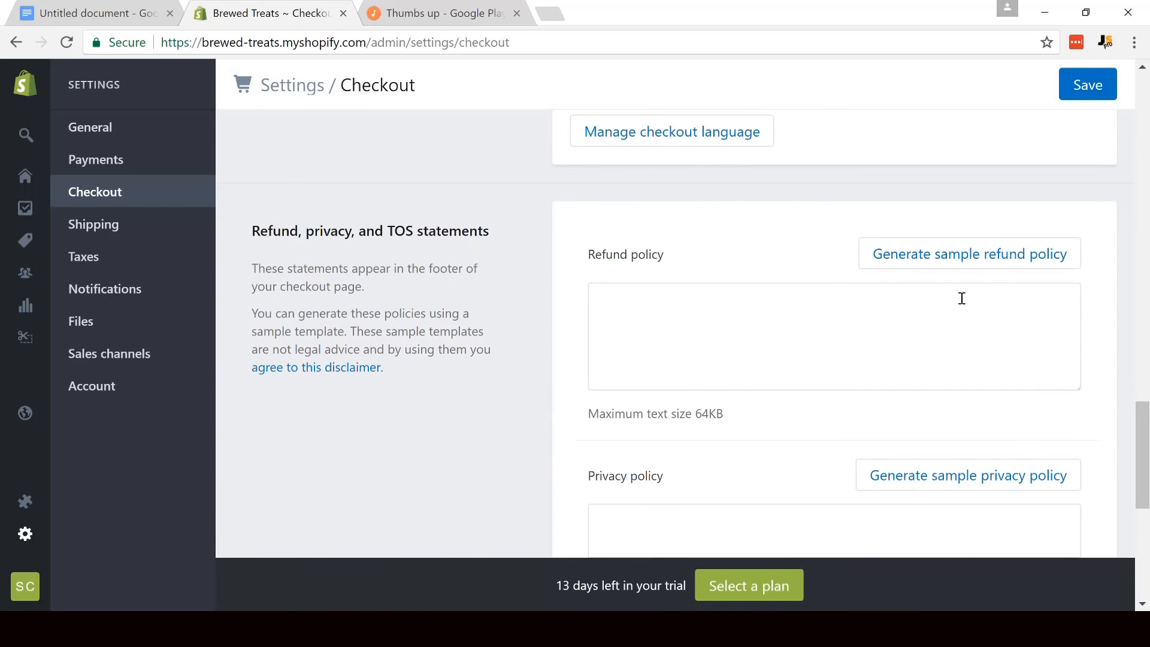
{"action": "left_click", "coordinate": [940, 251]}
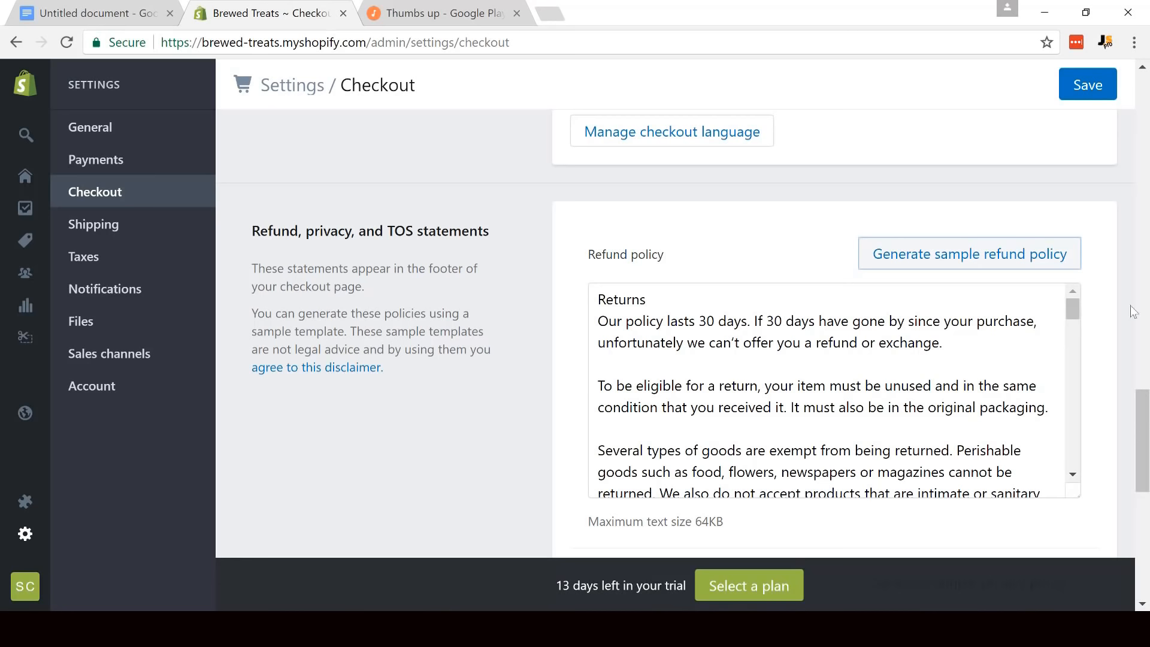
{"action": "left_click_drag", "start_coordinate": [1145, 410], "coordinate": [1141, 462]}
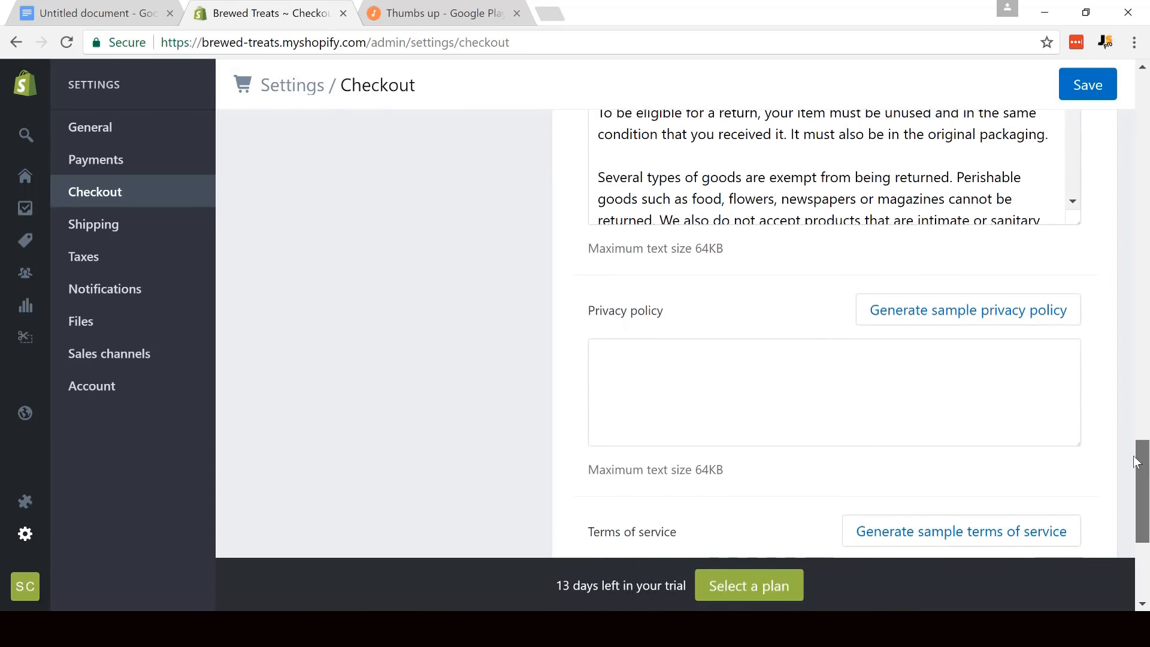
{"action": "left_click", "coordinate": [908, 327]}
{"action": "left_click_drag", "start_coordinate": [1146, 444], "coordinate": [1144, 504]}
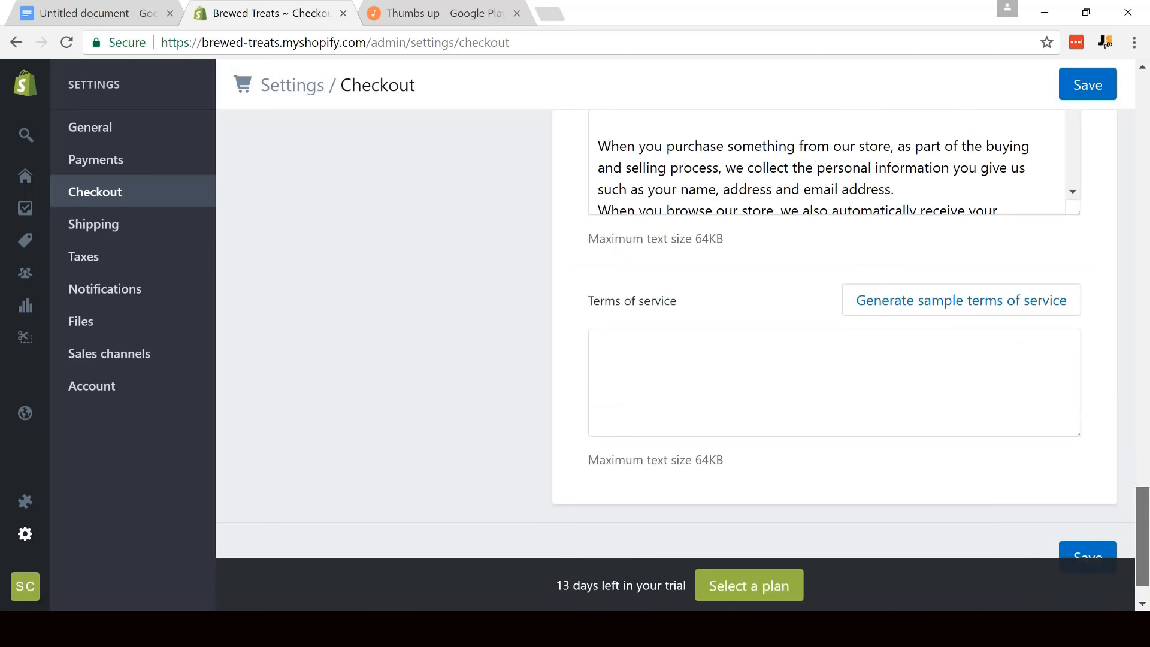
{"action": "left_click", "coordinate": [942, 307]}
{"action": "left_click_drag", "start_coordinate": [1147, 512], "coordinate": [1146, 105]}
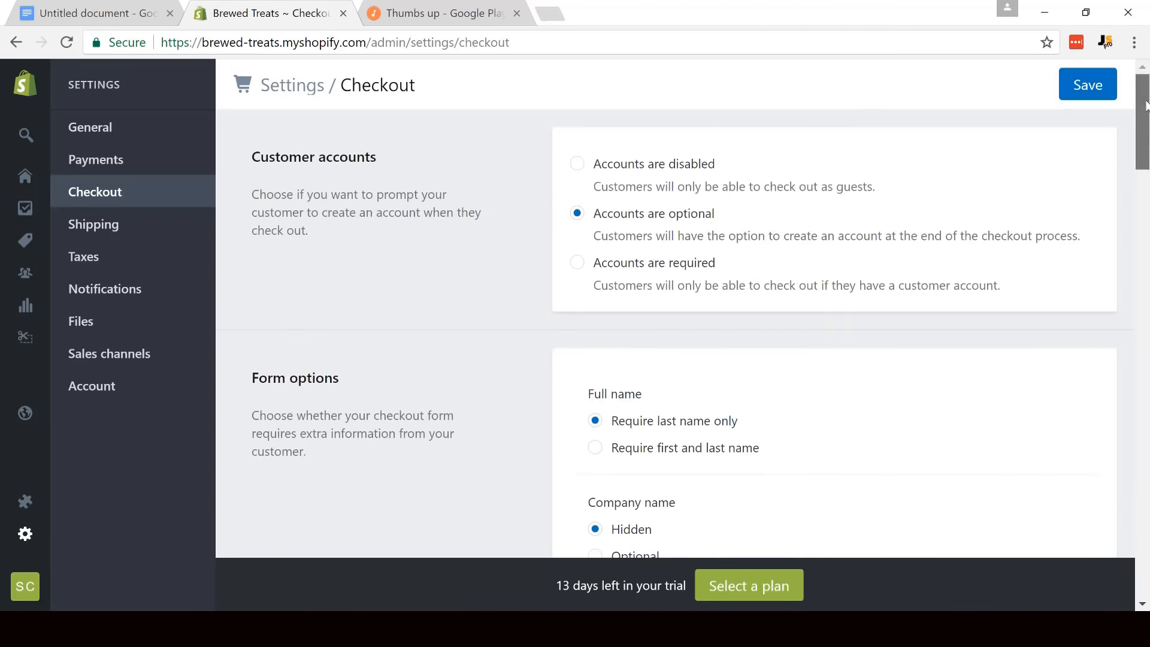
{"action": "left_click", "coordinate": [1087, 89]}
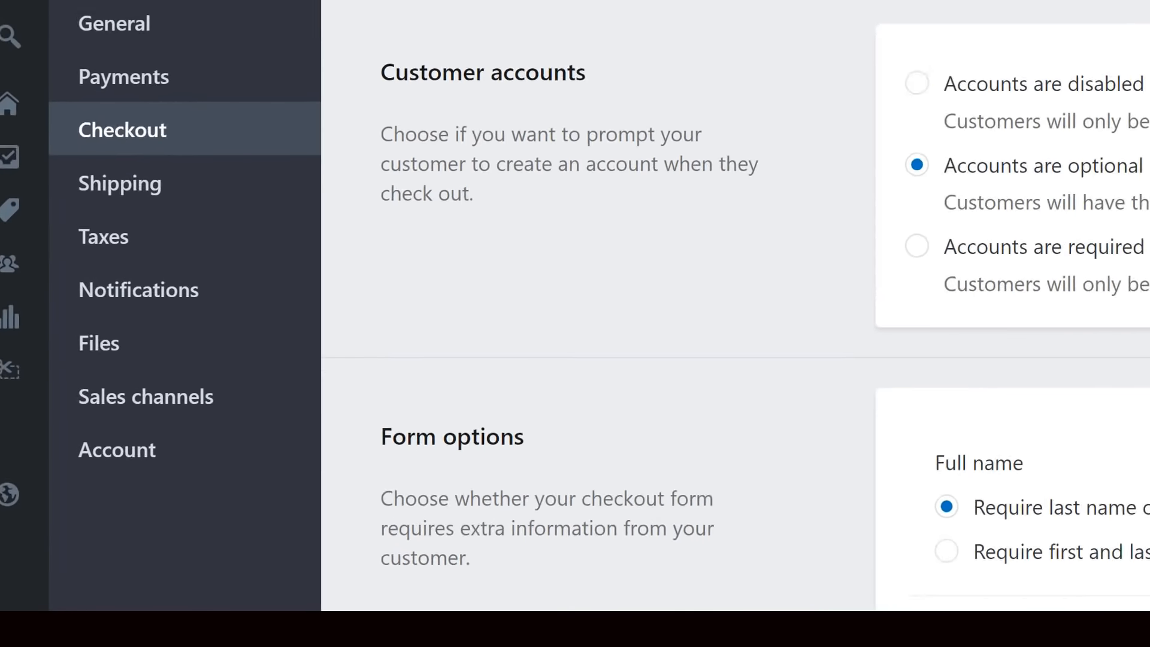
- Delete the Domestic shipping zone from the store's shipping settings
{"action": "left_click", "coordinate": [185, 172]}
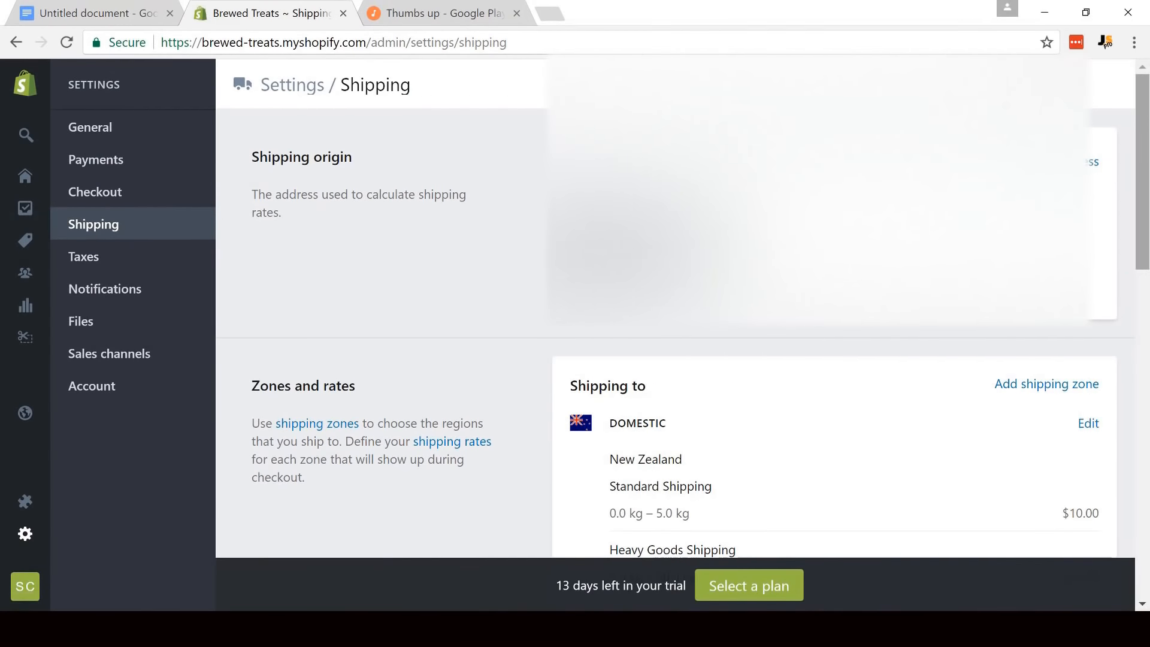
{"action": "left_click_drag", "start_coordinate": [1146, 141], "coordinate": [1144, 235]}
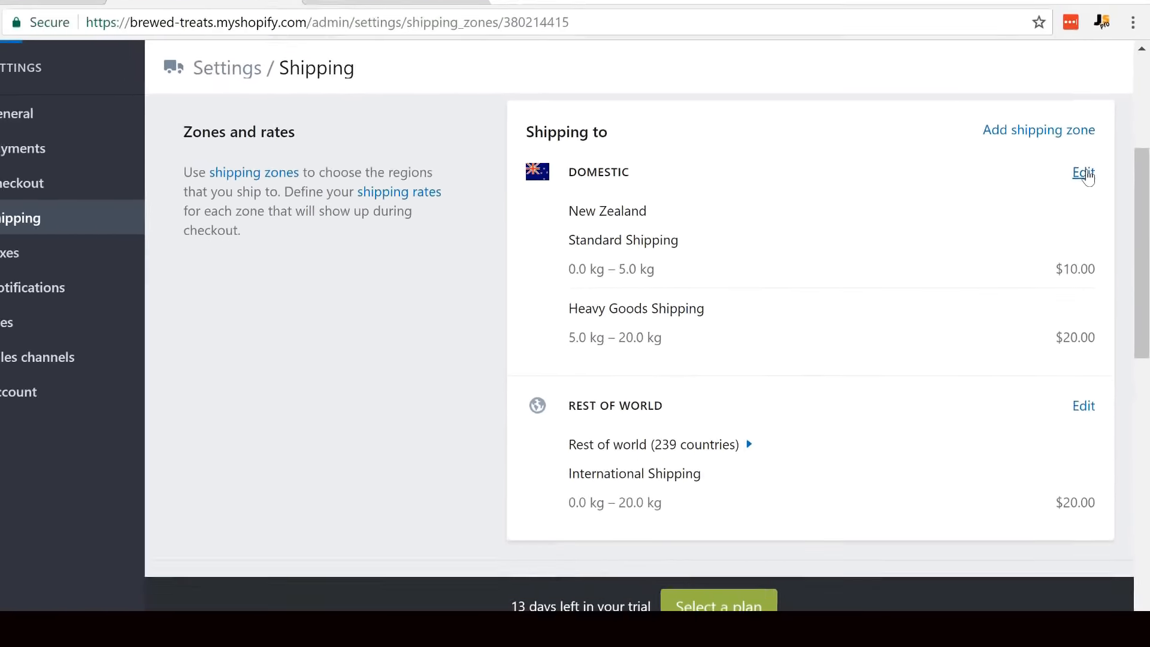
{"action": "left_click", "coordinate": [1056, 116]}
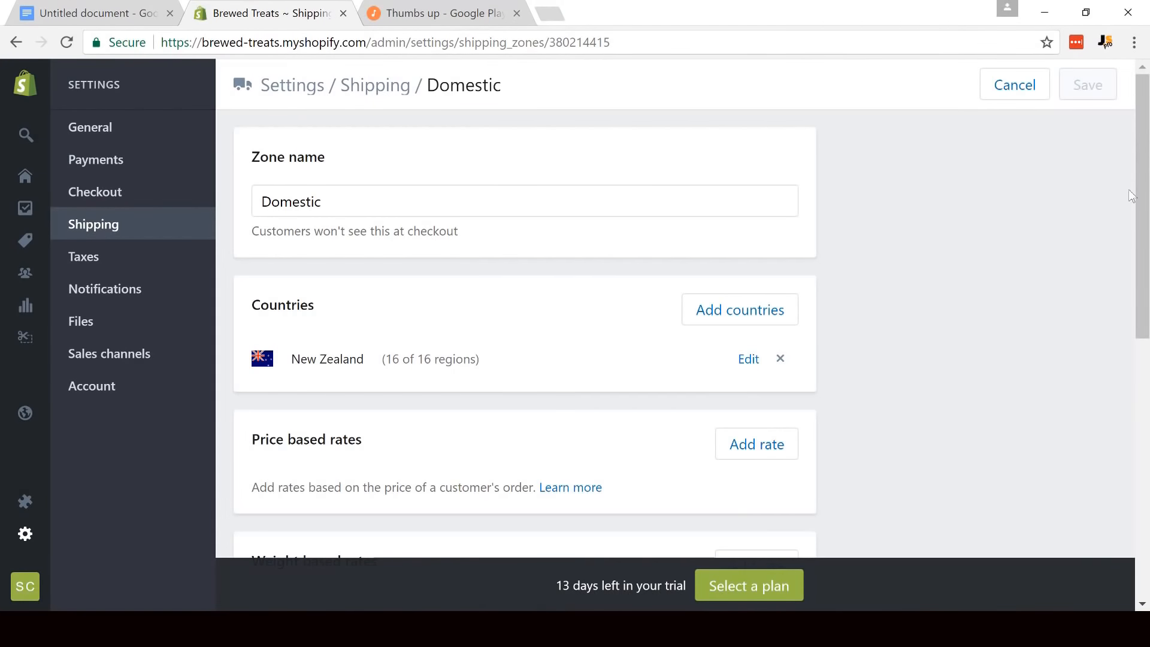
{"action": "scroll", "coordinate": [1136, 199], "scroll_direction": "down", "scroll_amount": 3}
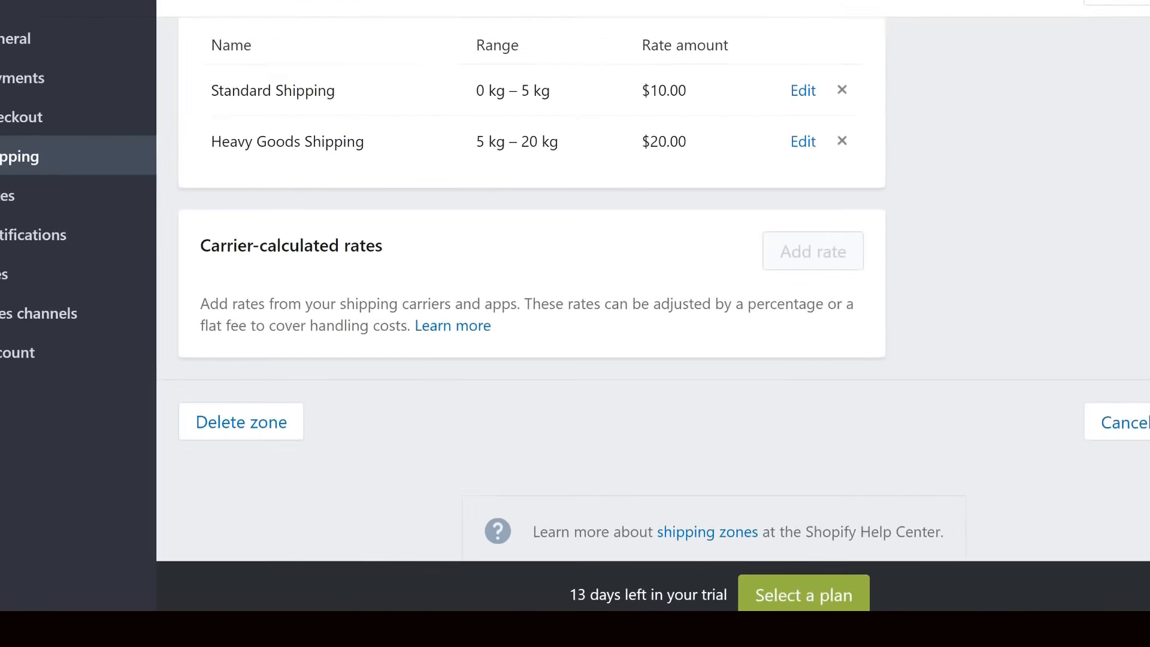
{"action": "scroll", "coordinate": [575, 299], "scroll_direction": "up", "scroll_amount": 2}
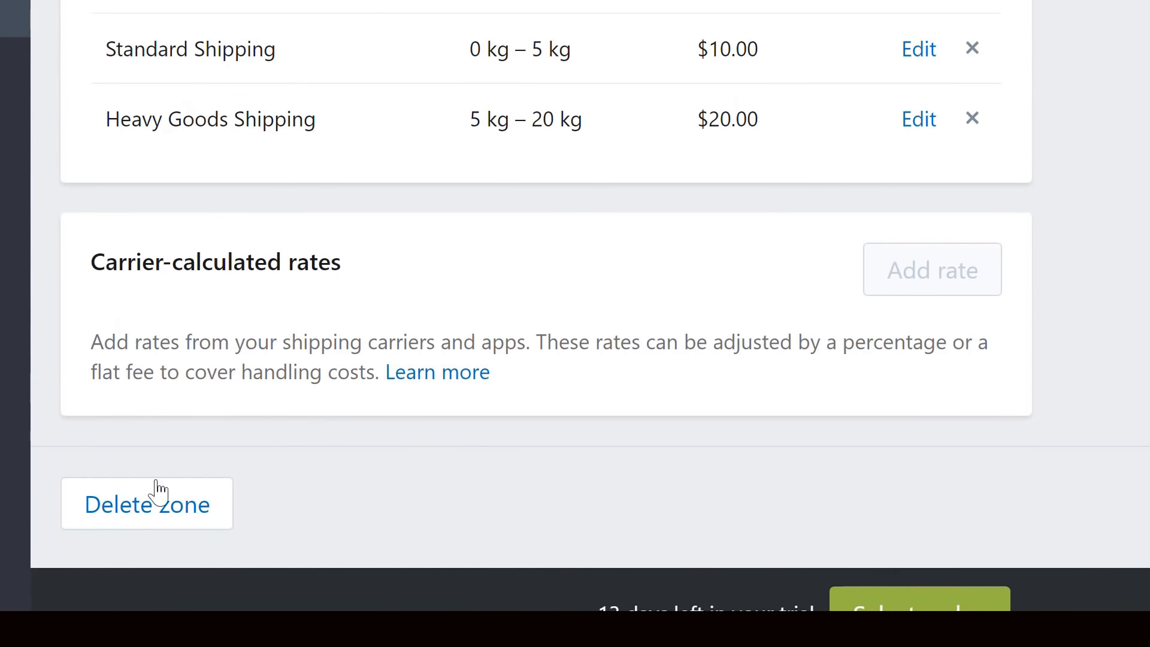
{"action": "left_click", "coordinate": [121, 522]}
{"action": "left_click", "coordinate": [873, 325]}
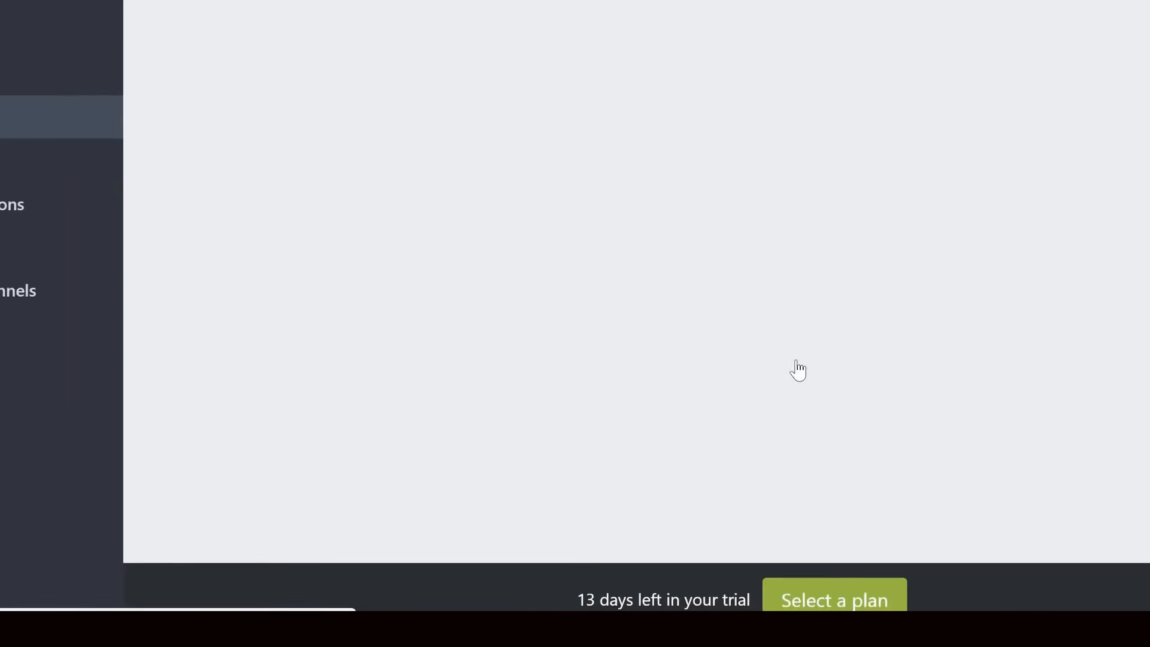
- Delete the Rest of world shipping zone as well
{"action": "scroll", "coordinate": [527, 360], "scroll_direction": "down", "scroll_amount": 5}
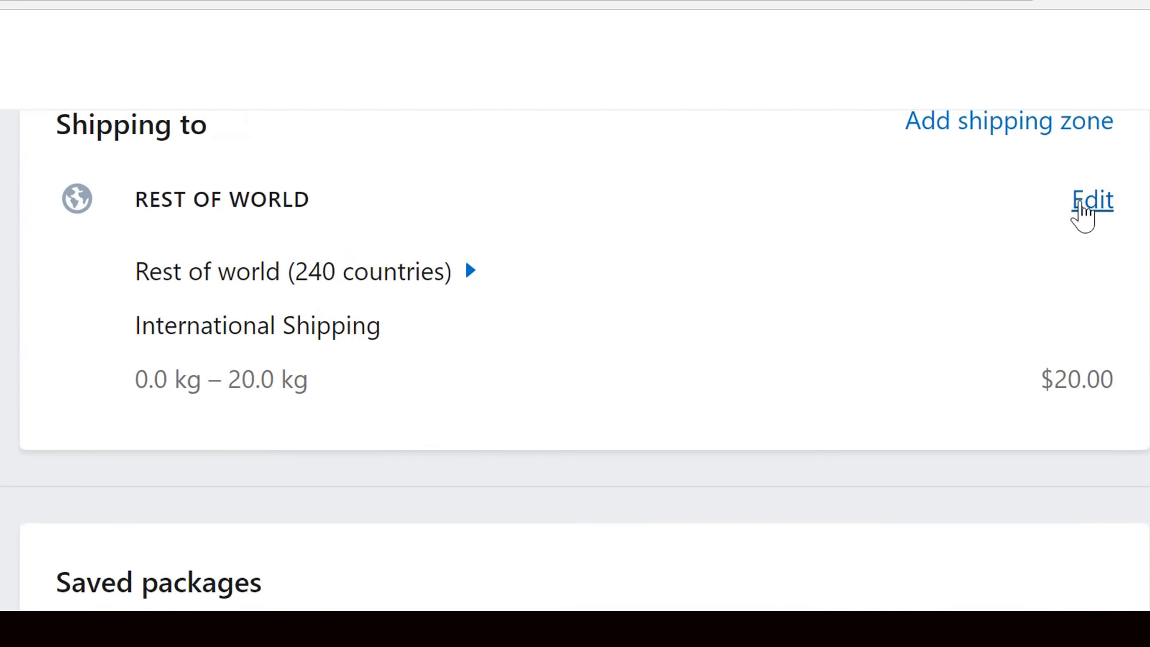
{"action": "left_click", "coordinate": [1079, 207]}
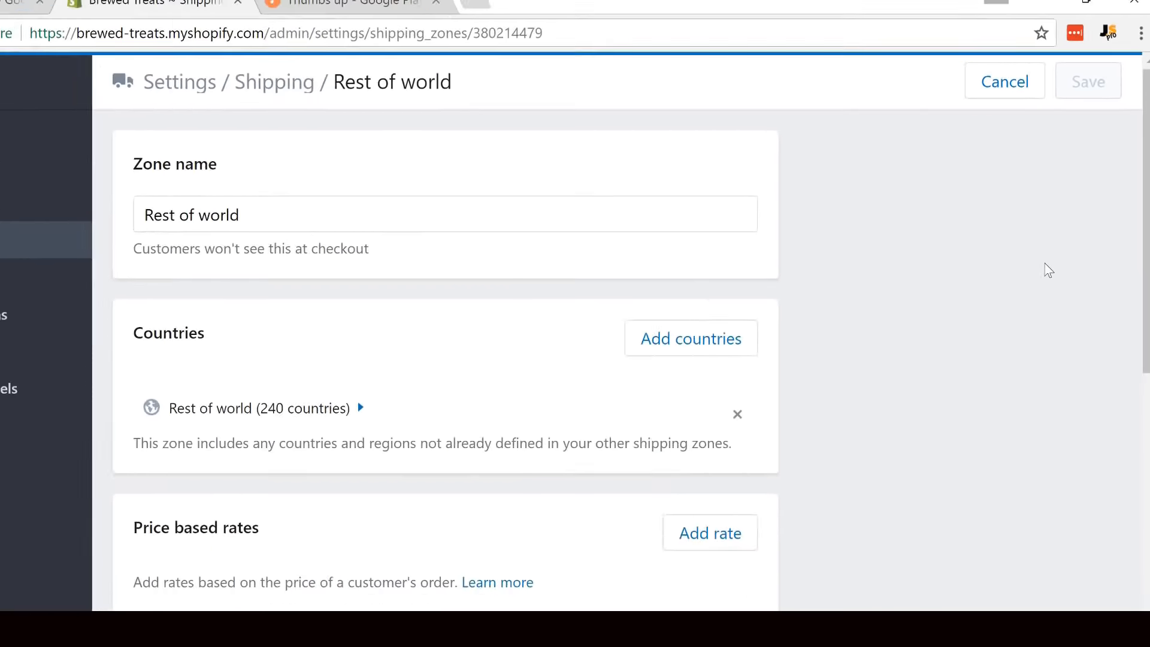
{"action": "scroll", "coordinate": [1048, 264], "scroll_direction": "down", "scroll_amount": 5}
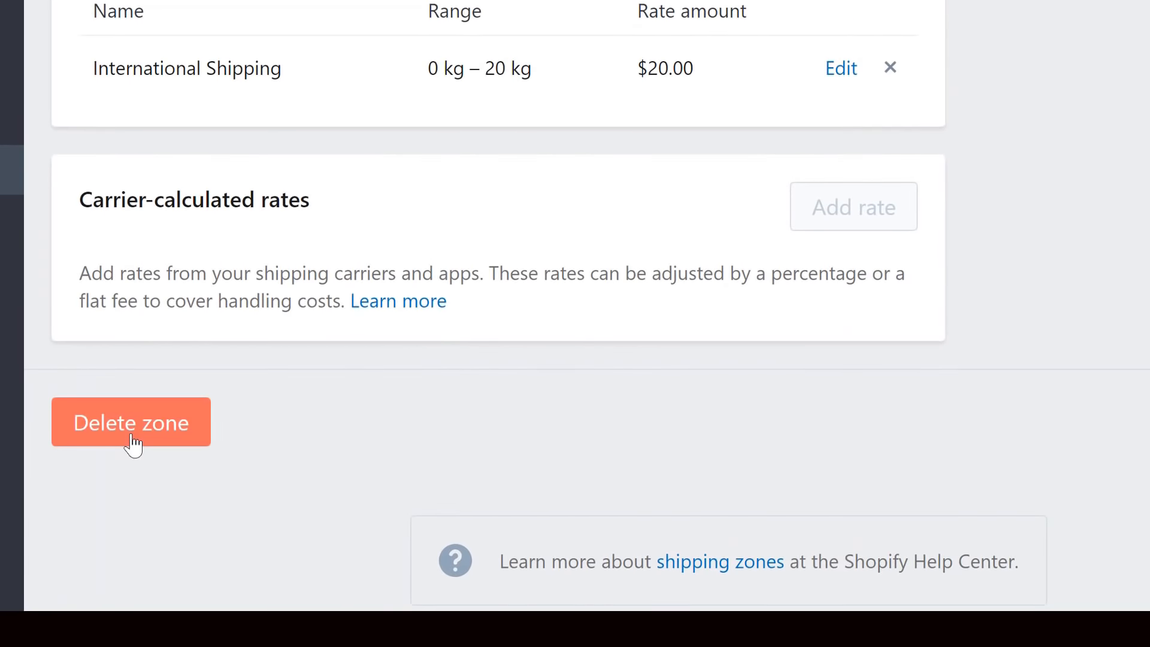
{"action": "left_click", "coordinate": [133, 446]}
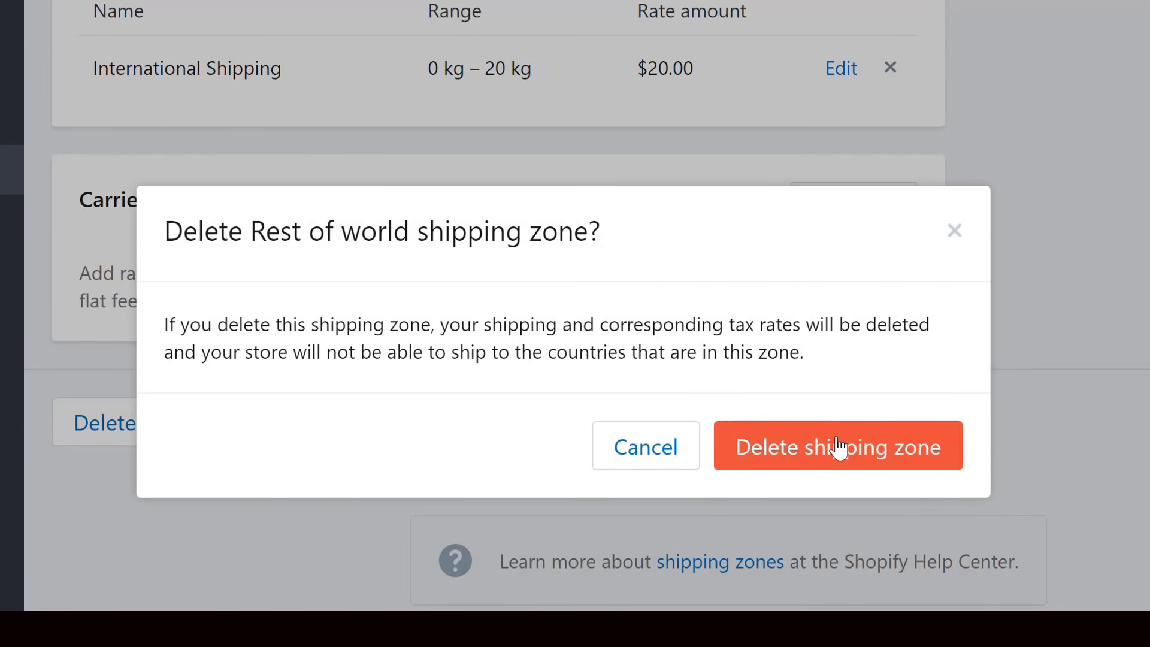
{"action": "left_click", "coordinate": [839, 448]}
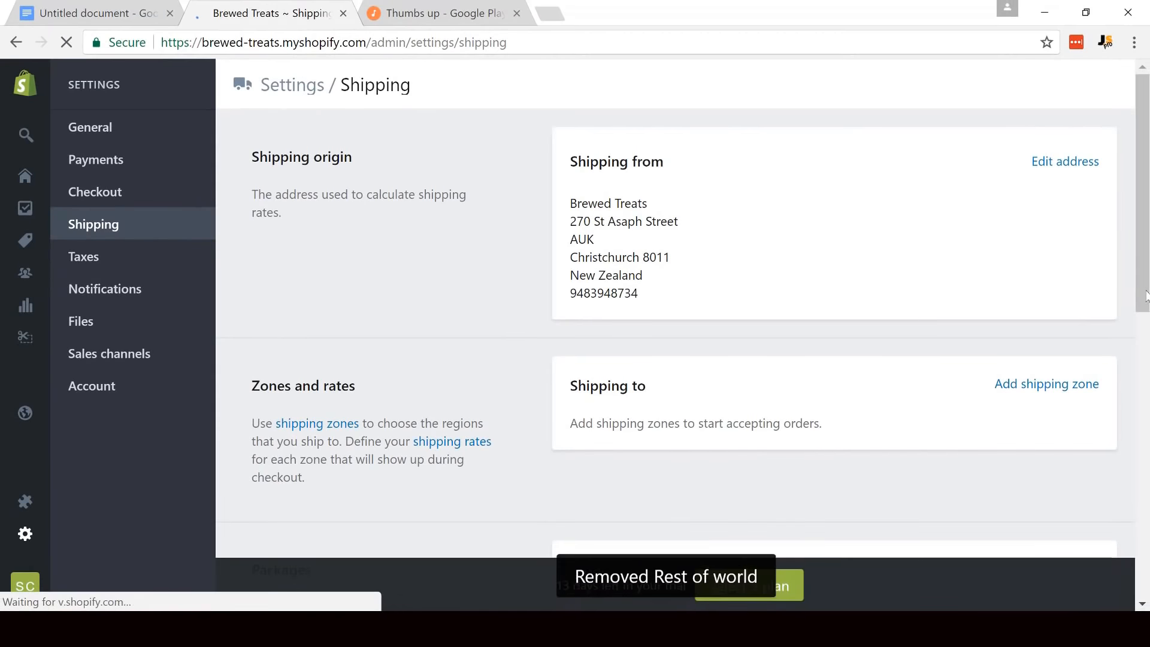
- Start a new shipping zone and name it Free Shipping
{"action": "scroll", "coordinate": [988, 290], "scroll_direction": "down", "scroll_amount": 3}
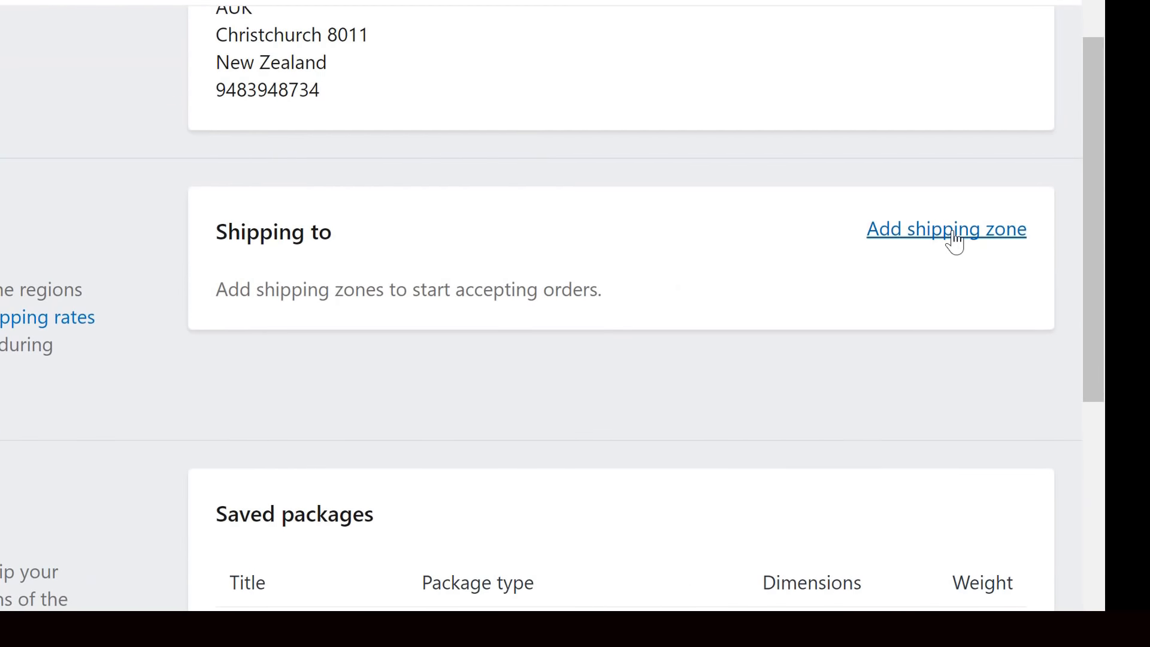
{"action": "left_click", "coordinate": [1021, 239]}
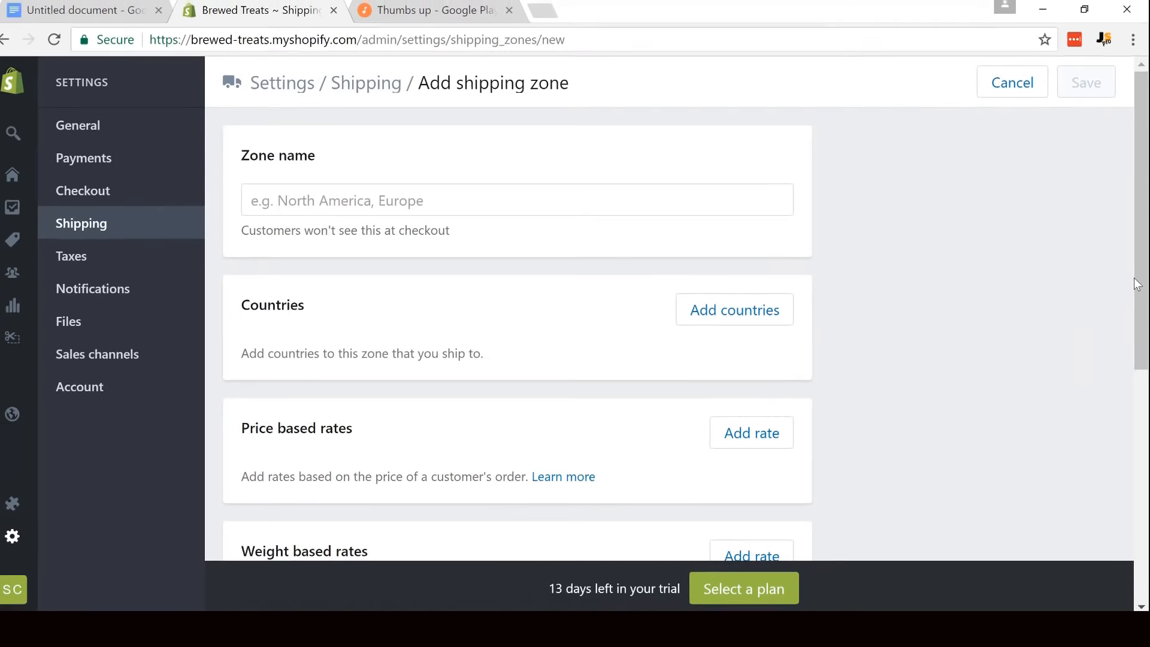
{"action": "left_click", "coordinate": [381, 202]}
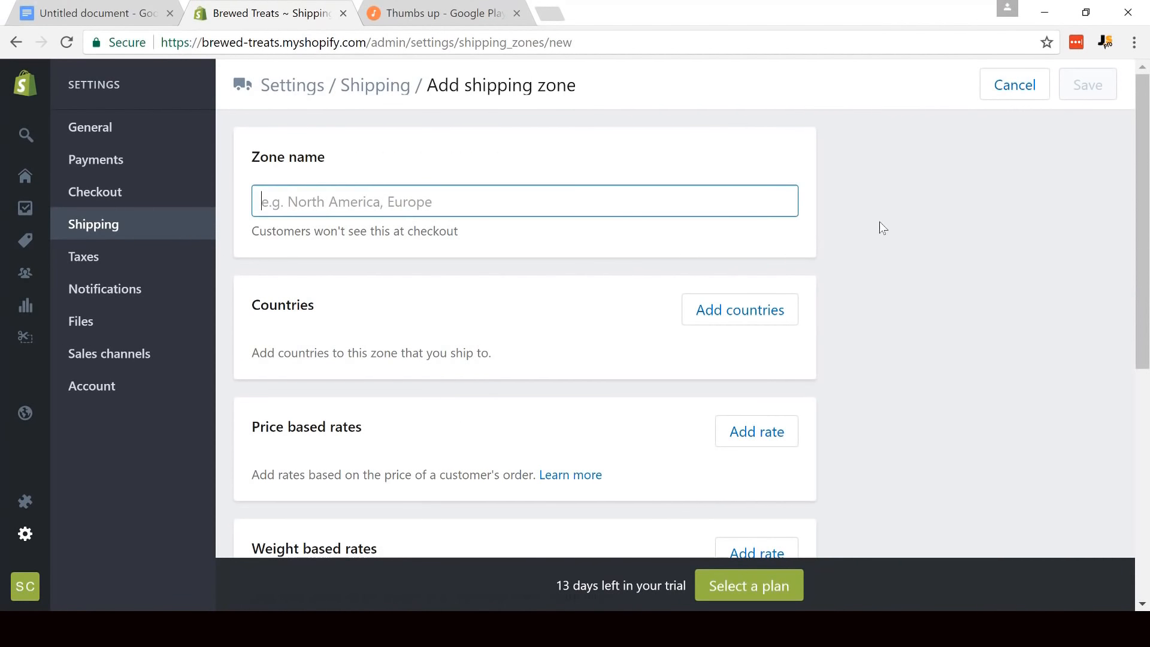
{"action": "type", "text": "Fr"}
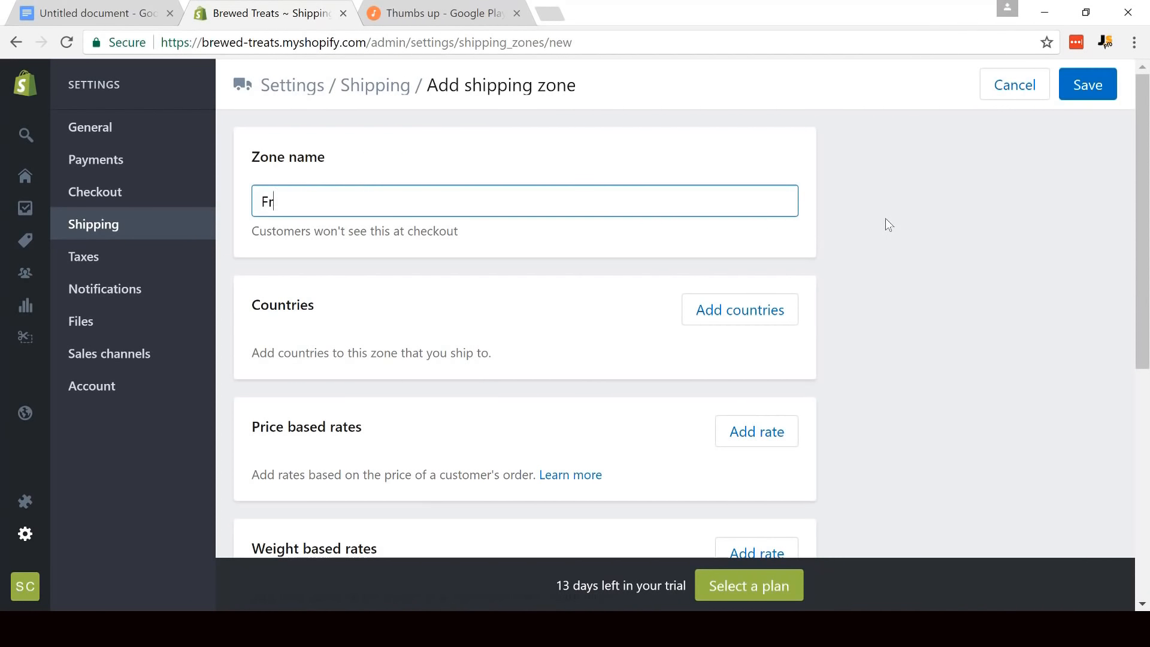
{"action": "type", "text": "ee Shipping"}
{"action": "left_click", "coordinate": [870, 271]}
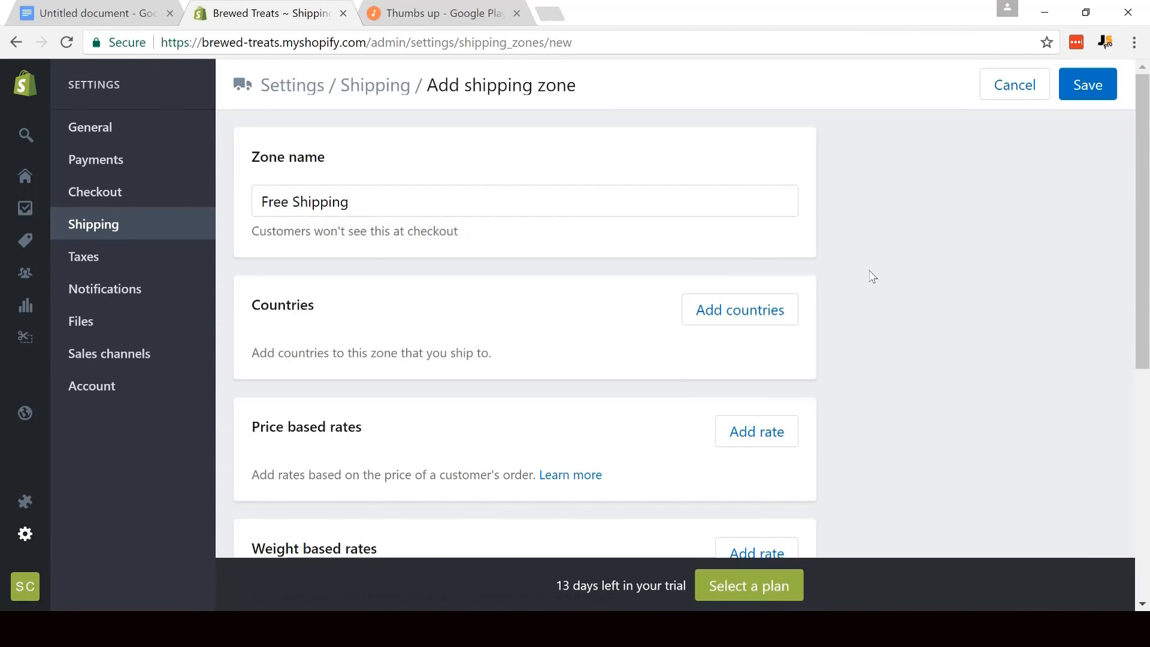
- Add Canada, the United States and the United Kingdom to the Free Shipping zone's countries
{"action": "left_click", "coordinate": [747, 317]}
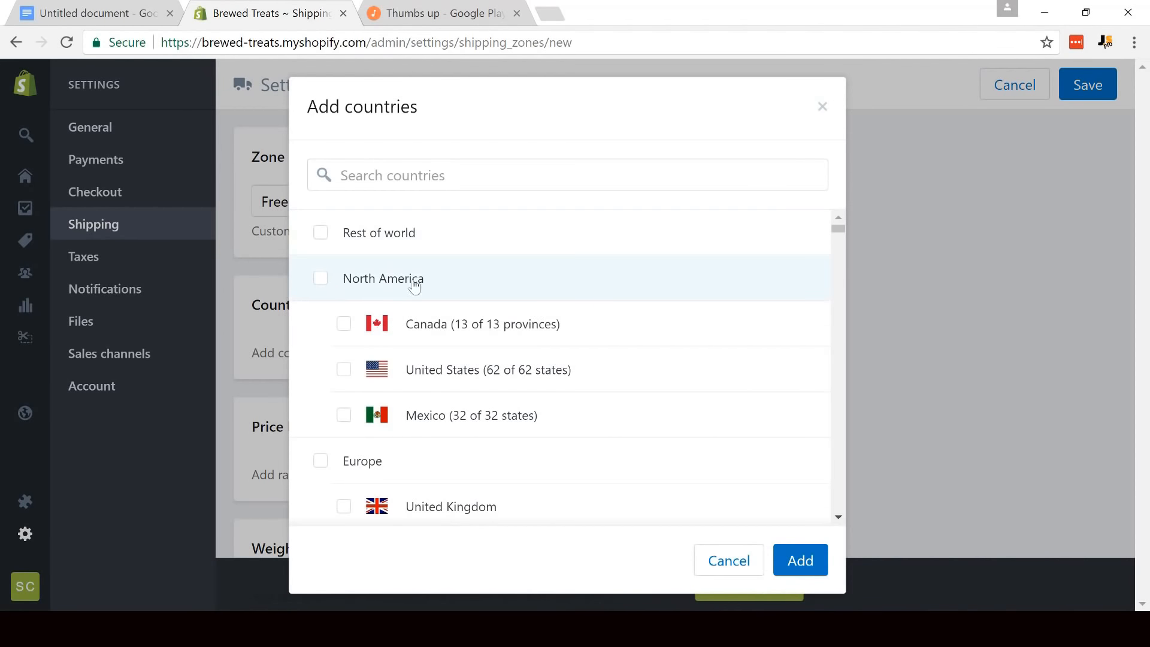
{"action": "left_click", "coordinate": [344, 370]}
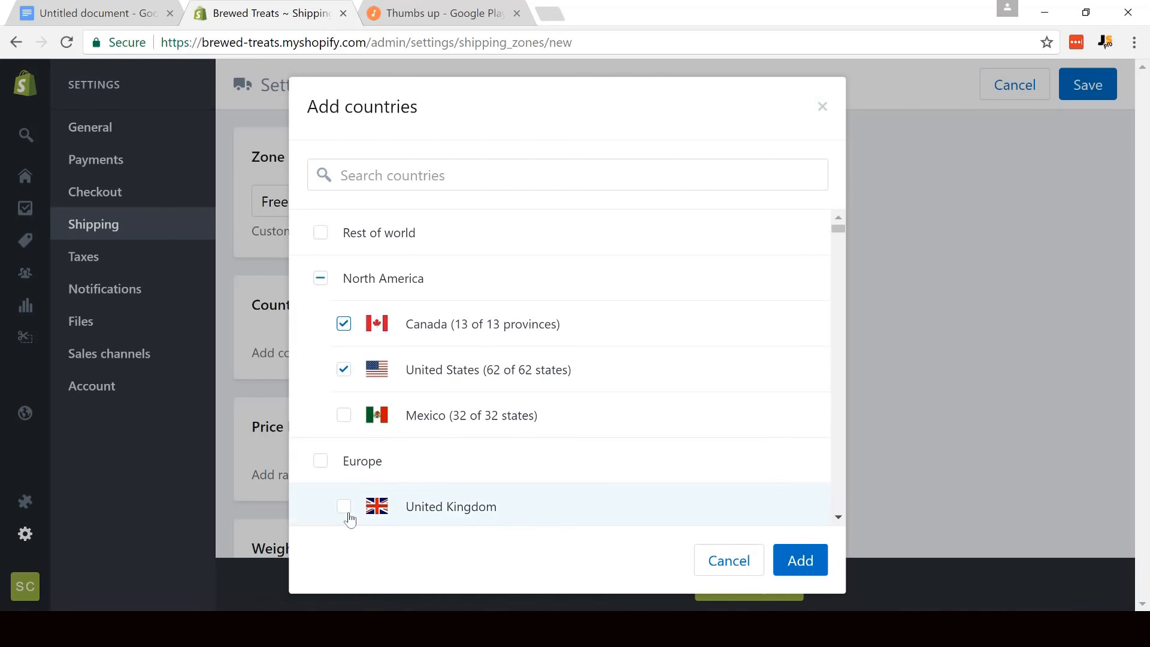
{"action": "scroll", "coordinate": [842, 526], "scroll_direction": "down", "scroll_amount": 1}
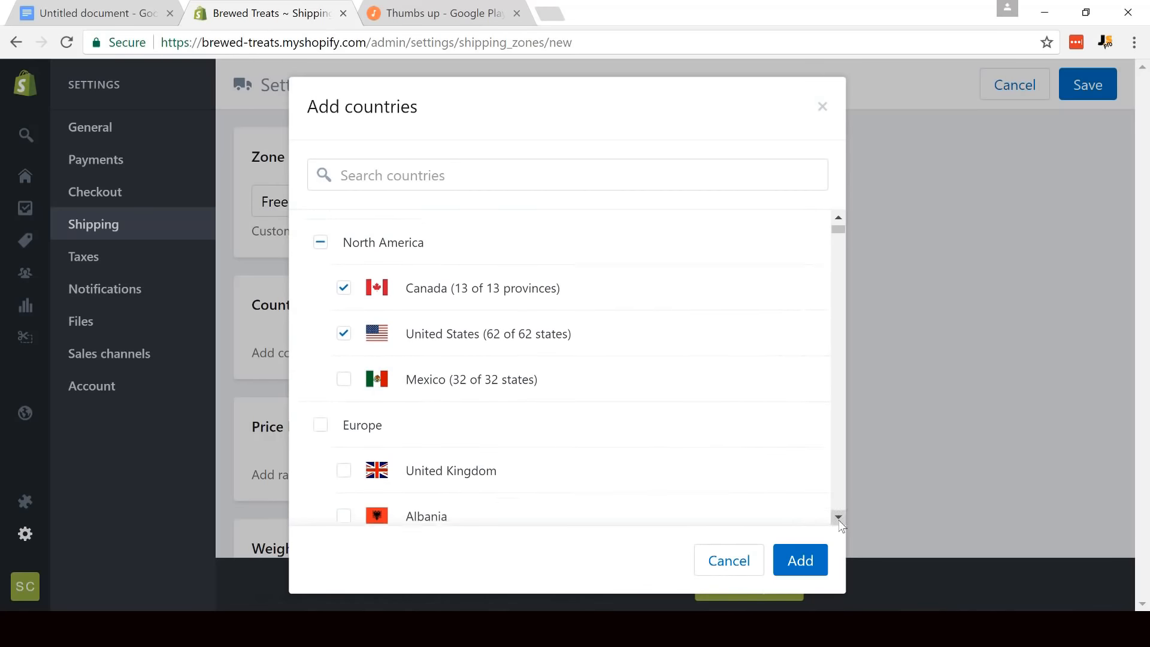
{"action": "left_click", "coordinate": [343, 435]}
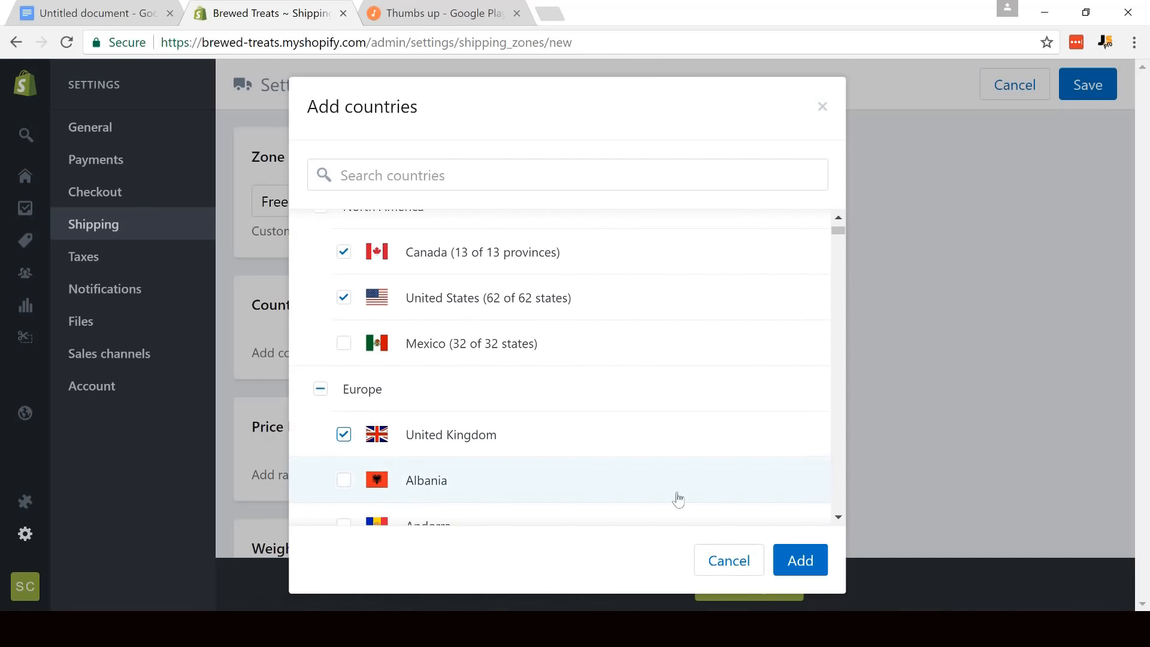
{"action": "left_click", "coordinate": [792, 557]}
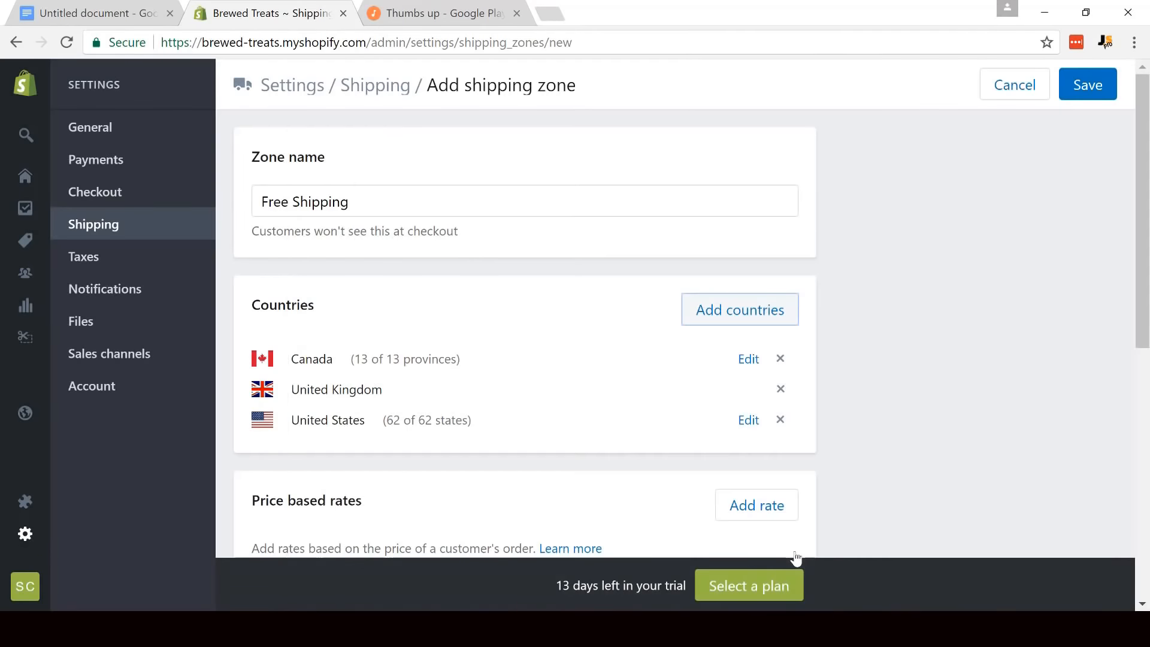
- Start adding a price based rate to the Free Shipping zone
{"action": "scroll", "coordinate": [1132, 265], "scroll_direction": "down", "scroll_amount": 3}
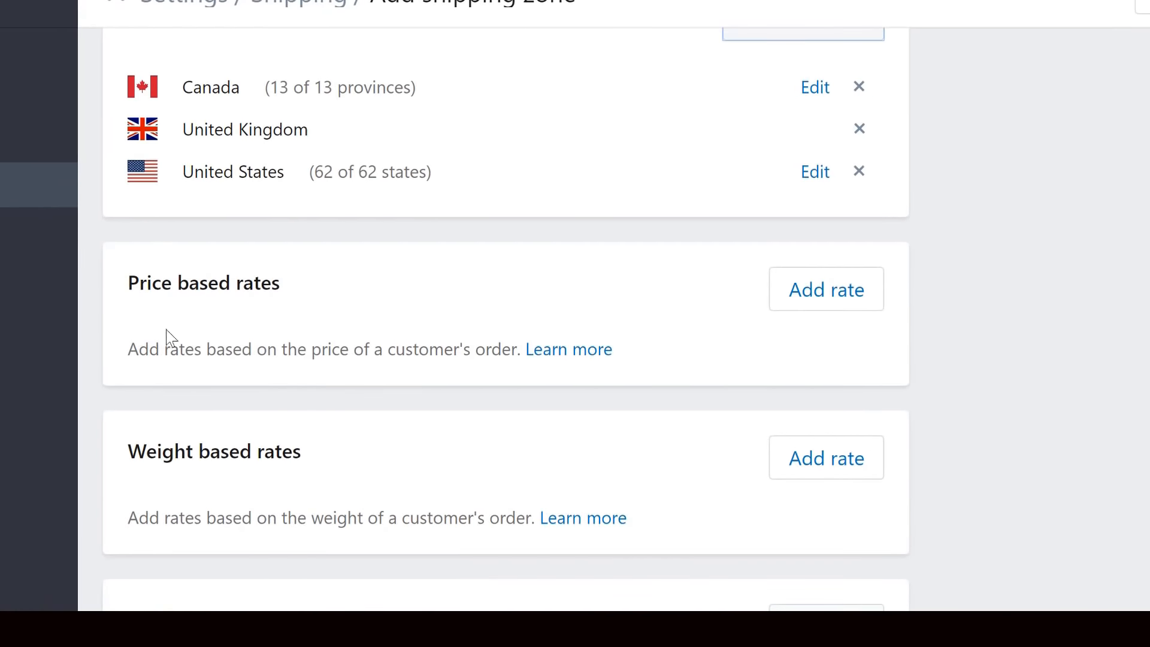
{"action": "left_click", "coordinate": [851, 292]}
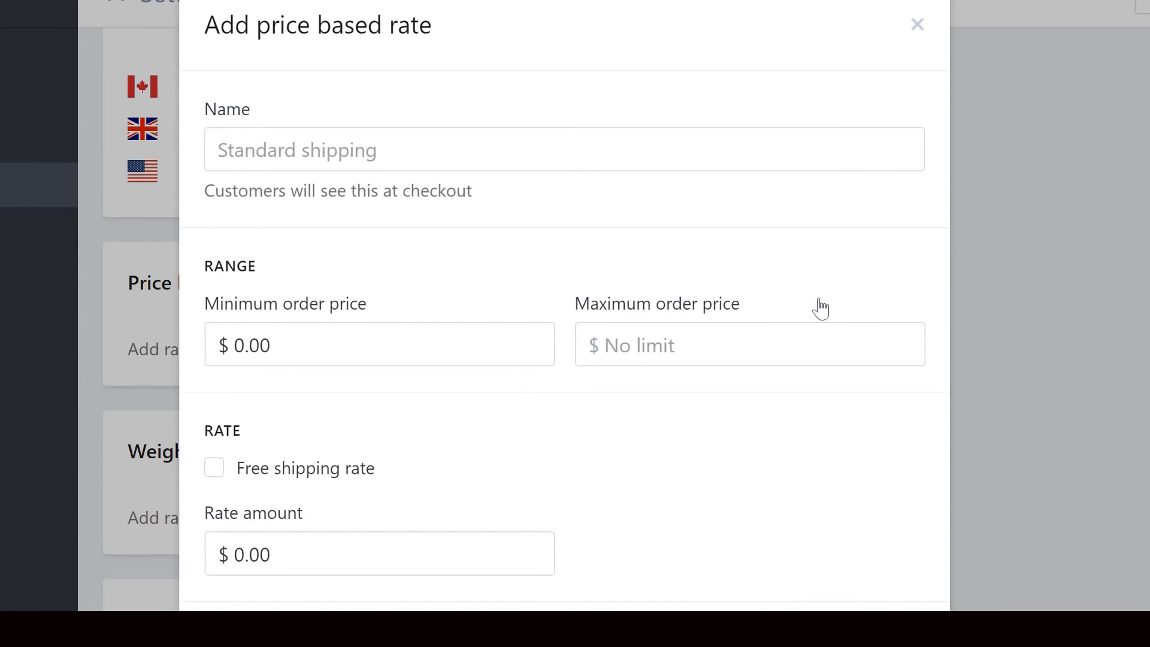
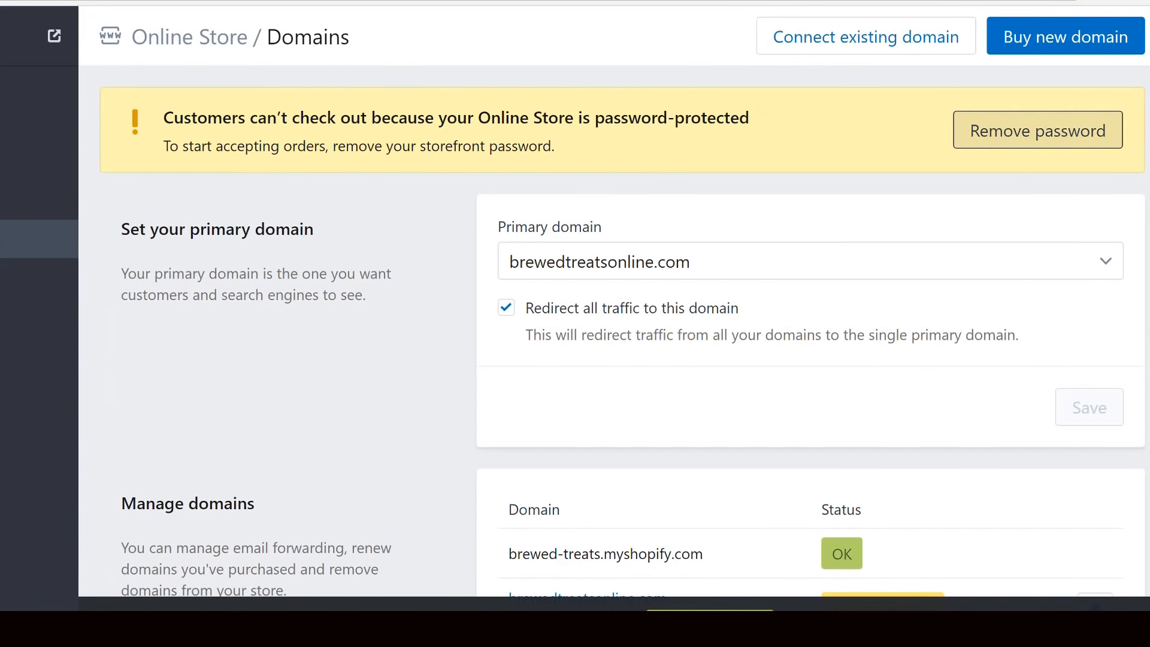
- Subscribe the store to the Basic Shopify plan at $29 per month, billed once a month
{"action": "left_click", "coordinate": [1054, 130]}
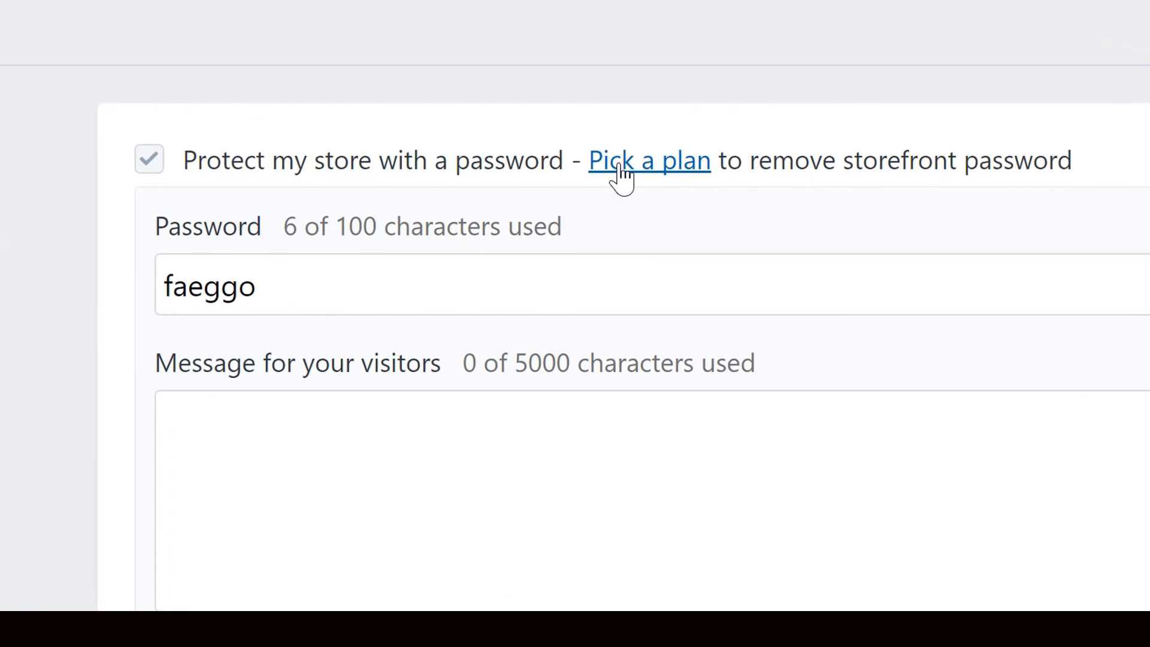
{"action": "left_click", "coordinate": [620, 171]}
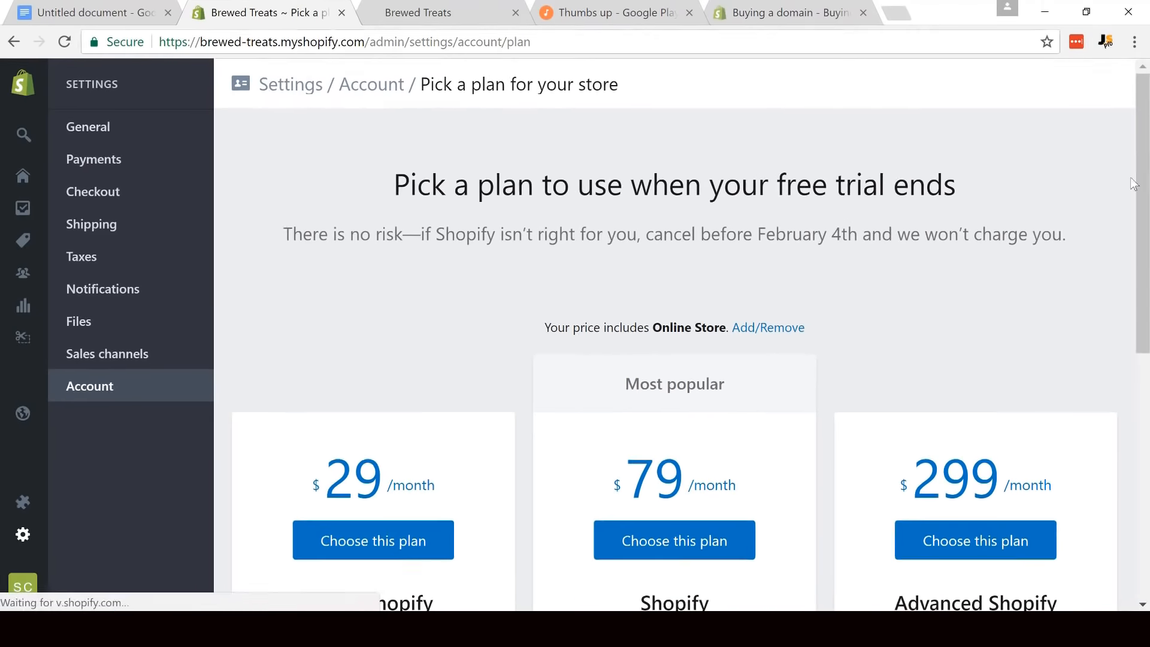
{"action": "scroll", "coordinate": [1146, 208], "scroll_direction": "down", "scroll_amount": 3}
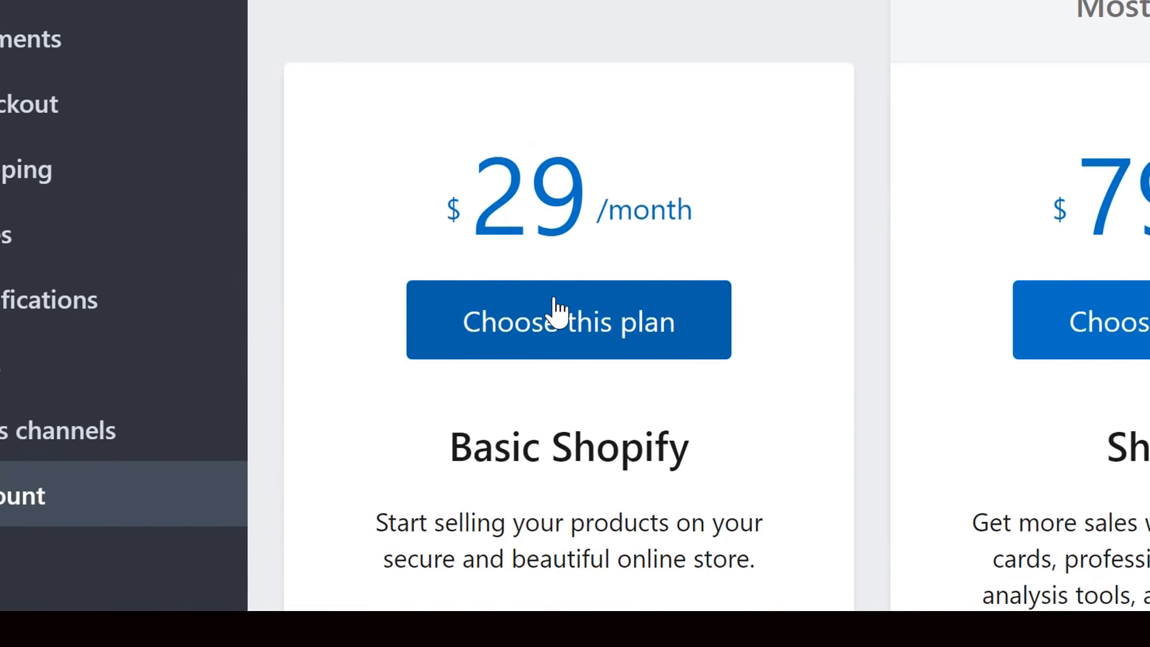
{"action": "left_click", "coordinate": [694, 300]}
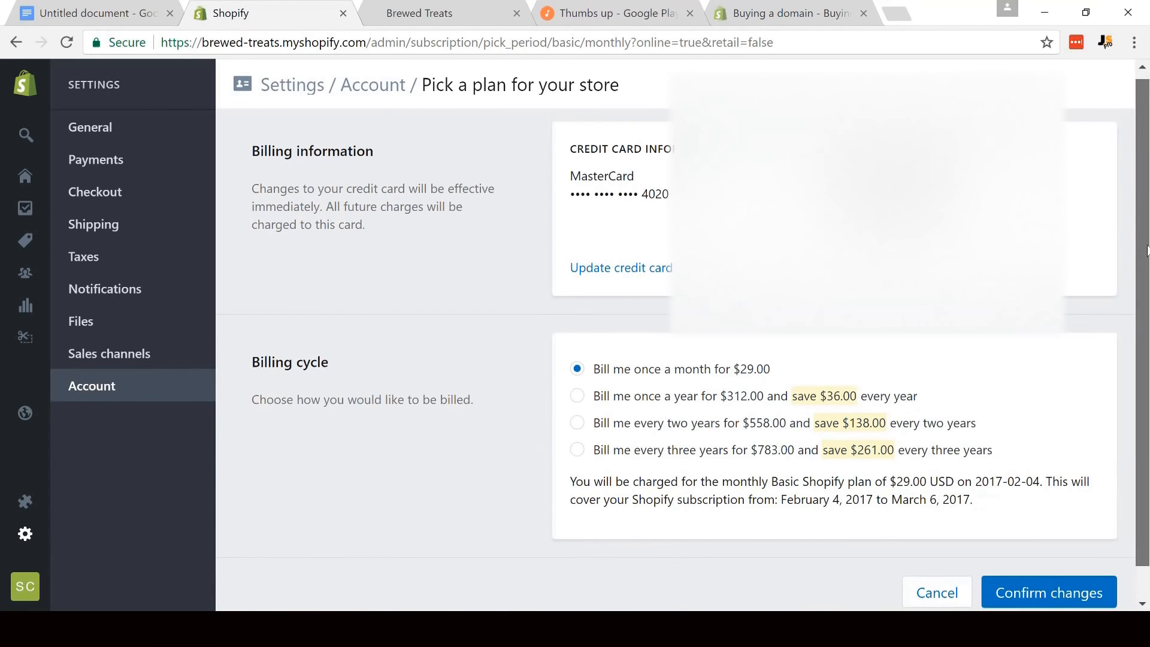
{"action": "scroll", "coordinate": [1110, 347], "scroll_direction": "down", "scroll_amount": 1}
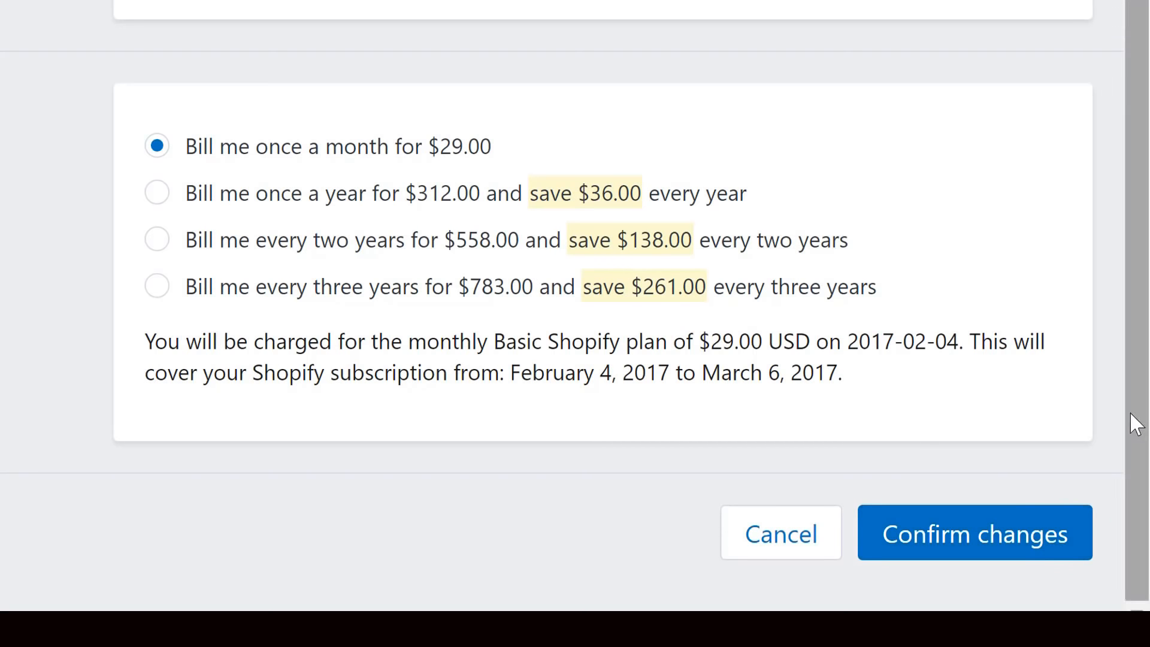
{"action": "left_click", "coordinate": [1008, 558]}
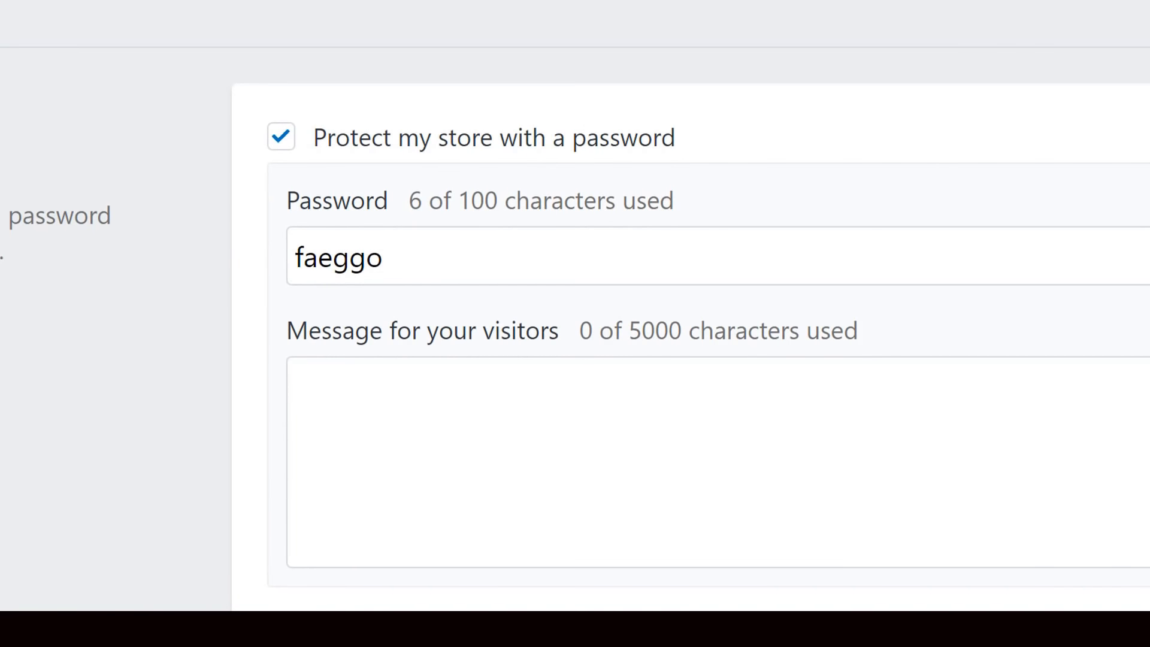
- Turn off the storefront's password protection and save the preferences
{"action": "left_click", "coordinate": [281, 144]}
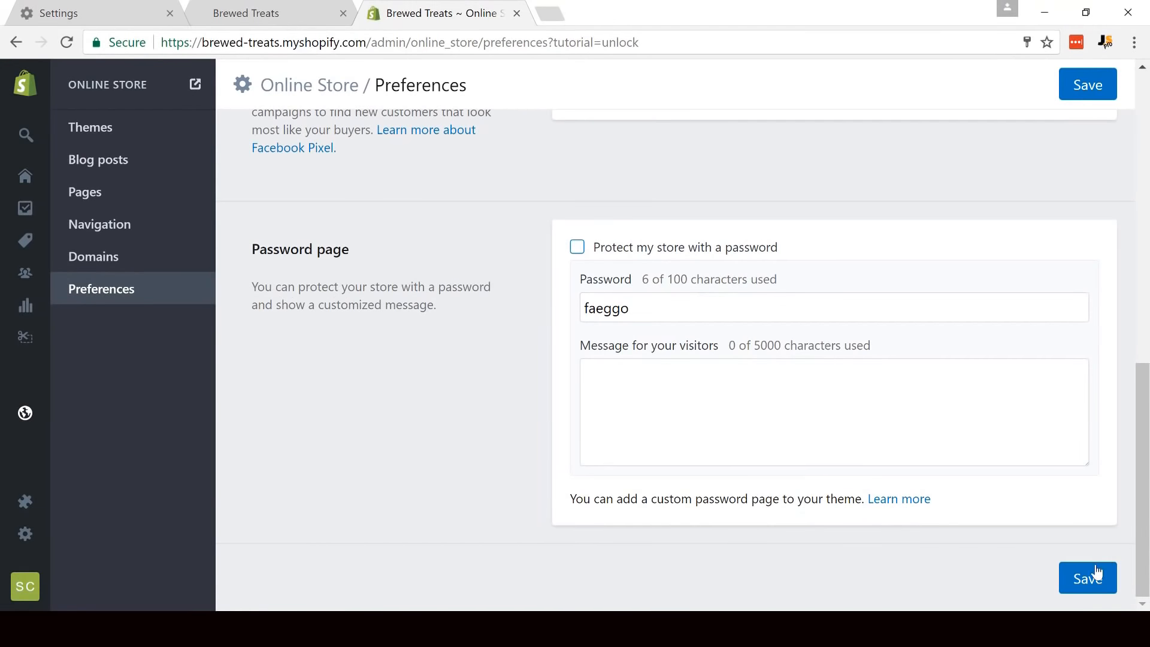
{"action": "left_click", "coordinate": [1089, 578]}
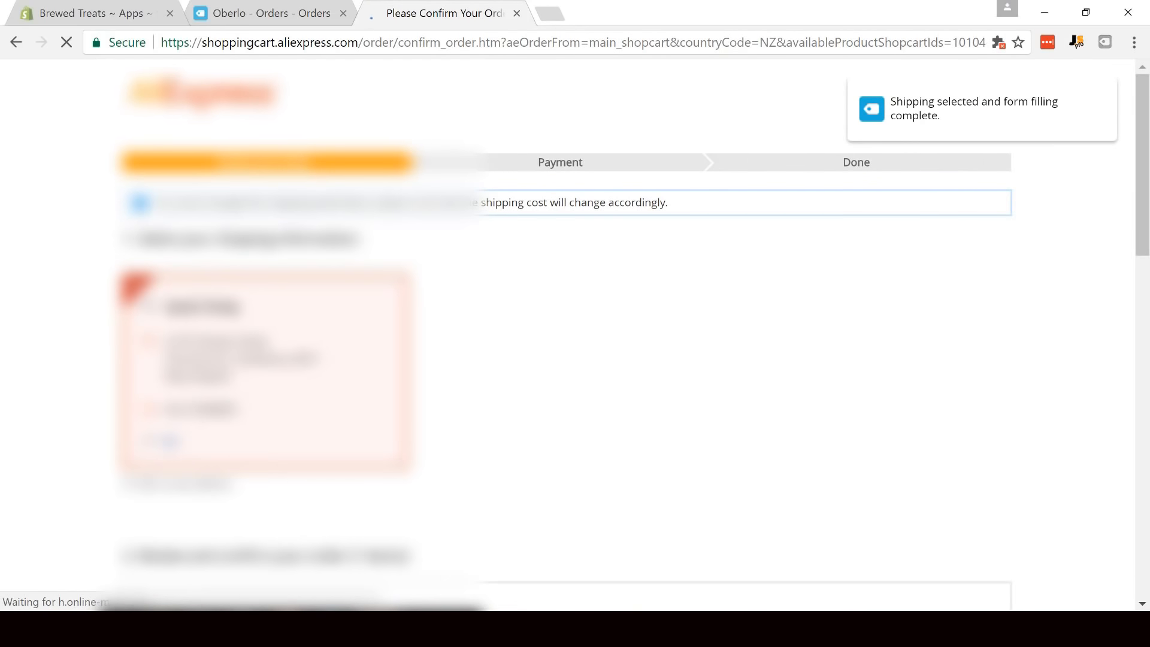
- Leave the seller the message "Please do not include any advertising or invoices with this order. Please blindly dropship this package. Thank you."
{"action": "left_click_drag", "start_coordinate": [1142, 244], "coordinate": [1146, 190]}
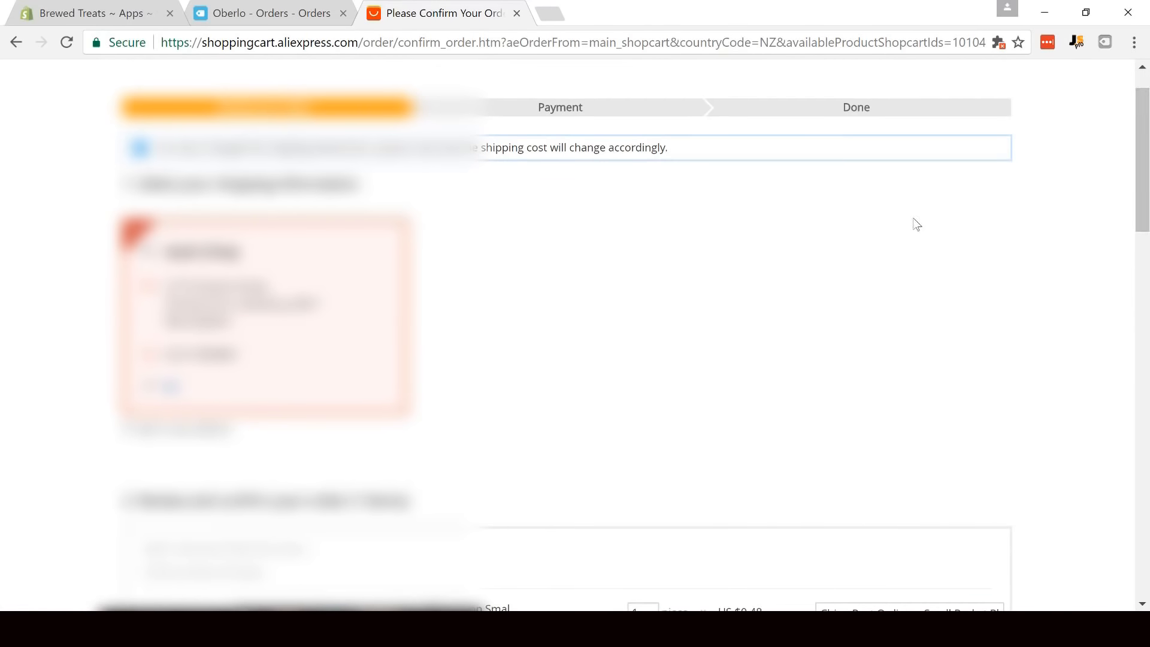
{"action": "left_click_drag", "start_coordinate": [1146, 212], "coordinate": [1148, 294]}
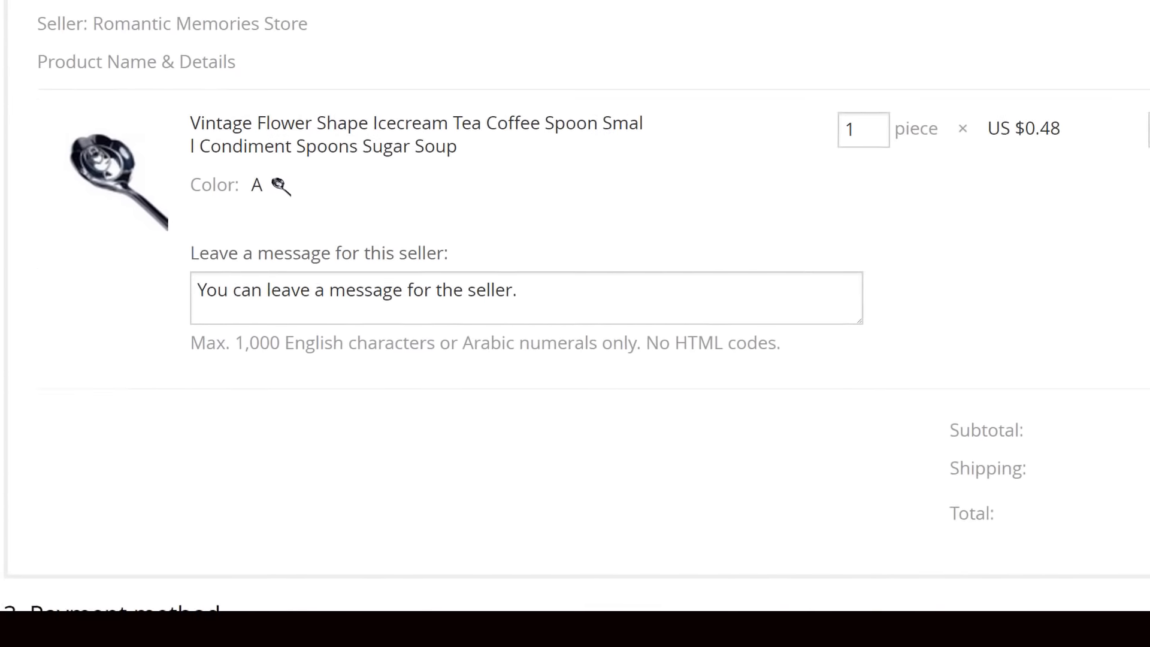
{"action": "left_click", "coordinate": [527, 301]}
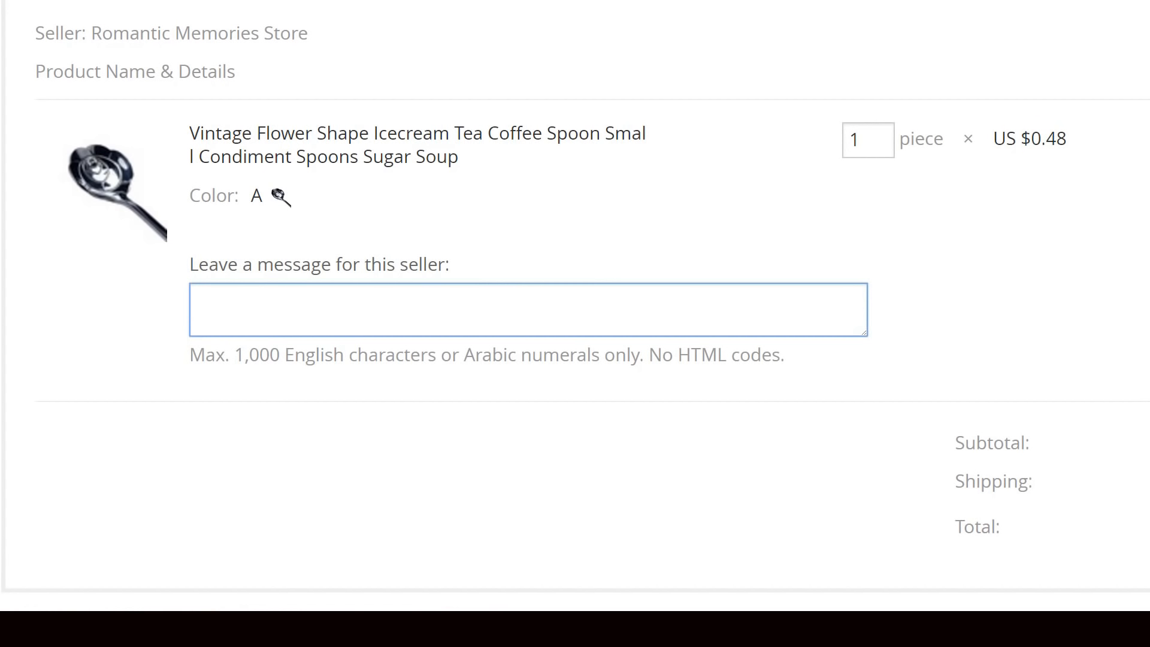
{"action": "type", "text": "Please do not include any advertising or invoices with this or"}
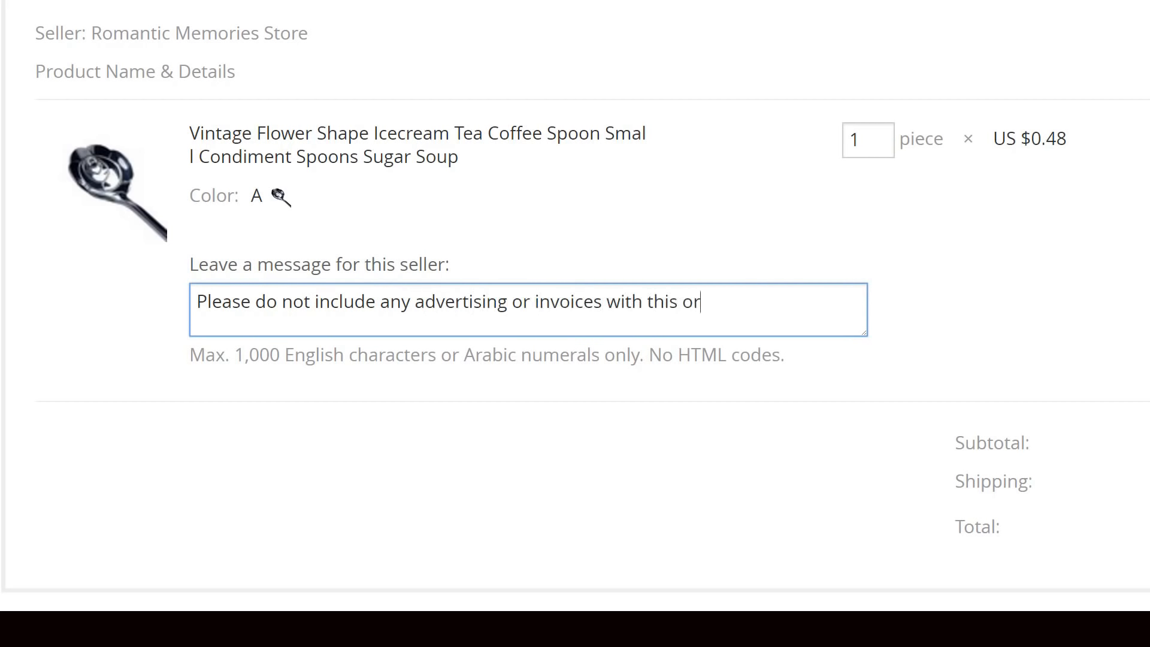
{"action": "type", "text": "der. Please blindly drops"}
{"action": "type", "text": "hip"}
{"action": "type", "text": " this package. "}
{"action": "type", "text": "Thank you."}
- Review the shipping methods offered for the coffee spoon, keeping China Post Ordinary Small Packet Plus
{"action": "left_click", "coordinate": [950, 99]}
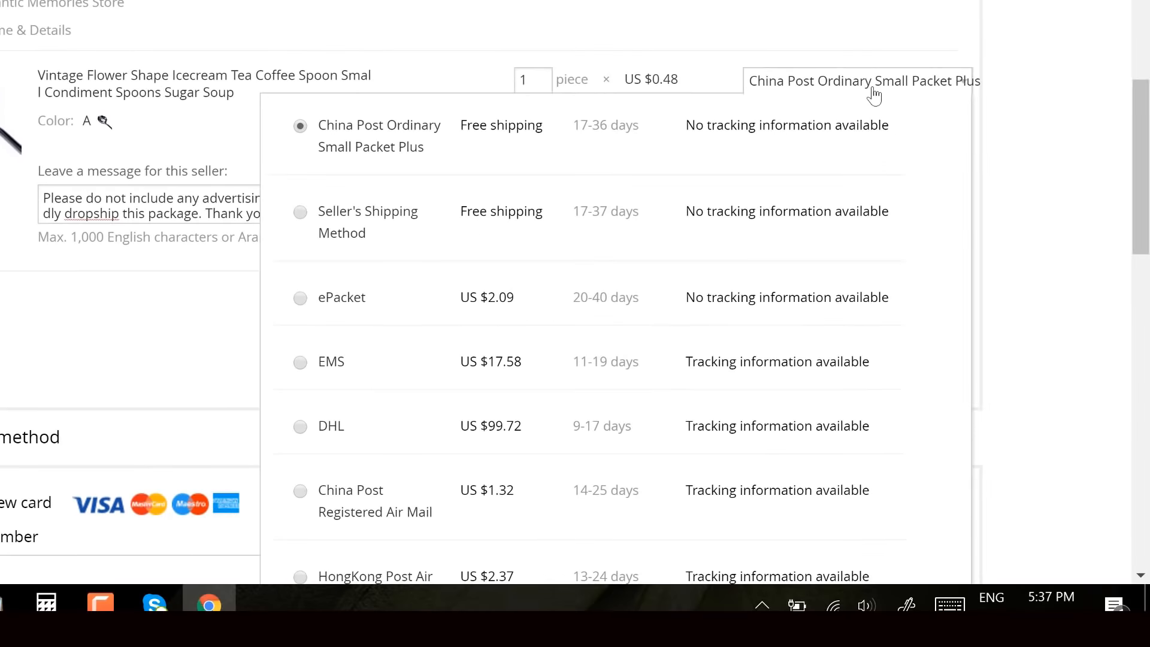
{"action": "left_click", "coordinate": [892, 84]}
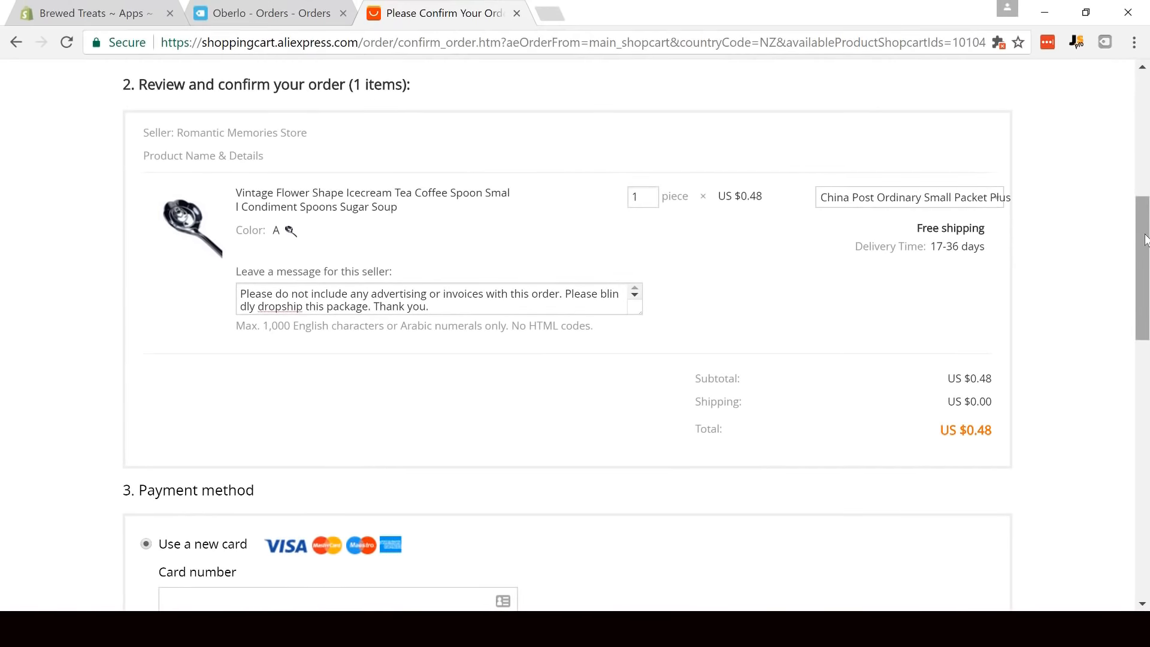
- Enter the new payment card's number, expiry date and security code for the AliExpress order
{"action": "left_click_drag", "start_coordinate": [1144, 240], "coordinate": [1146, 339]}
{"action": "left_click", "coordinate": [203, 191]}
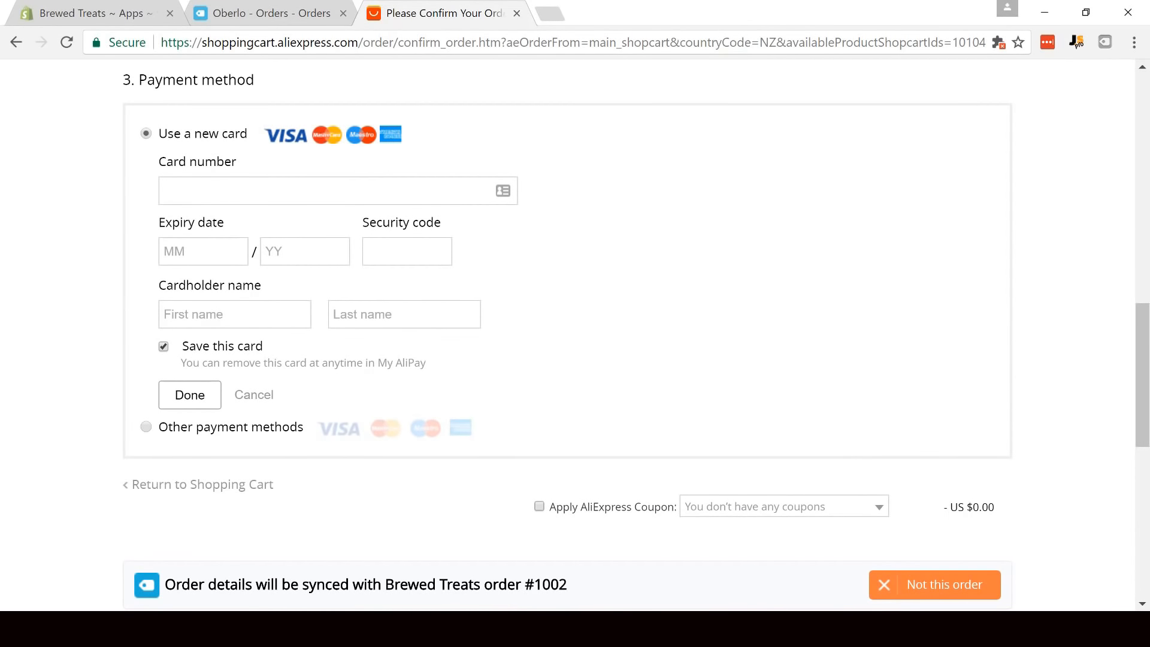
{"action": "type", "text": "4242"}
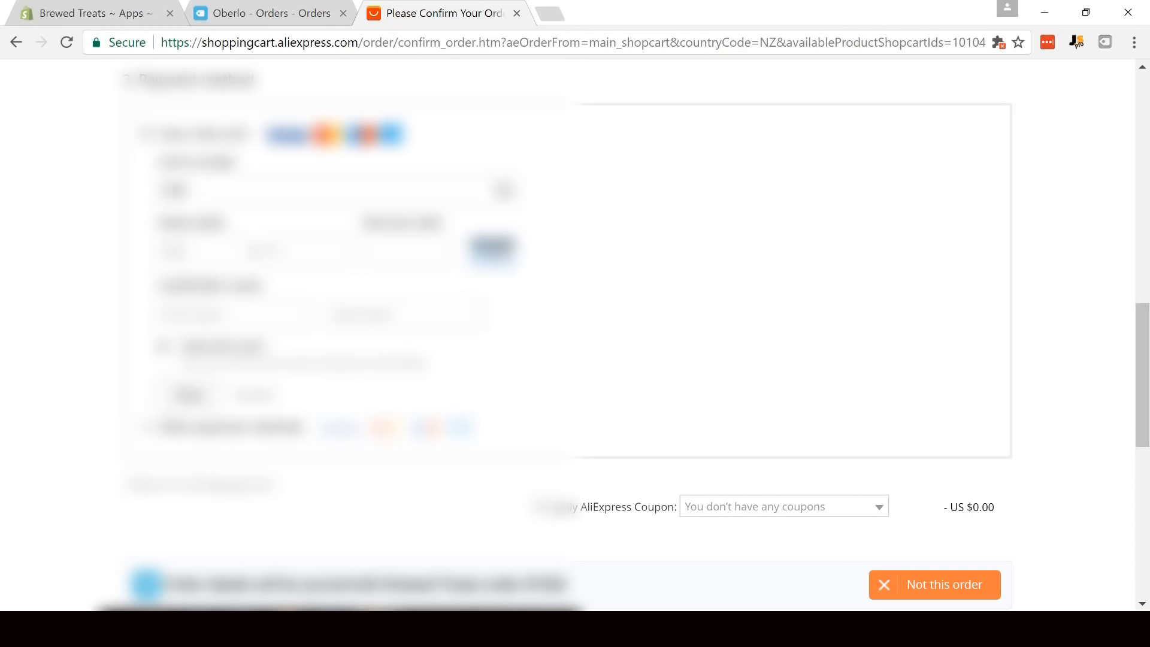
{"action": "type", "text": "4242"}
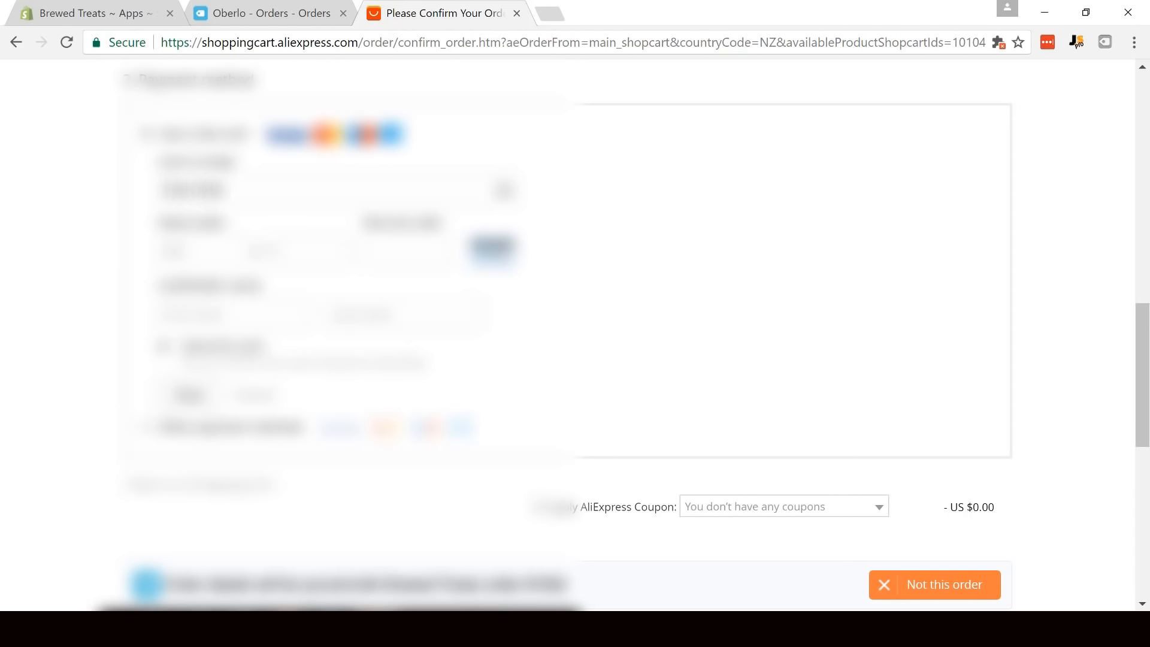
{"action": "type", "text": "4242"}
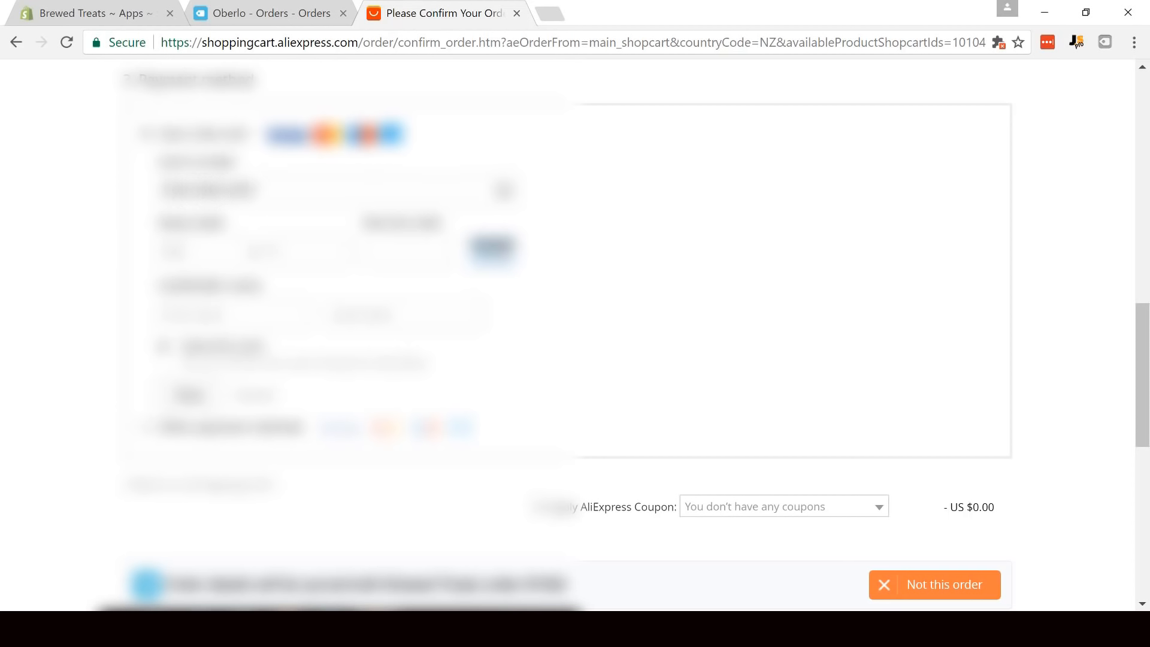
{"action": "type", "text": "4242"}
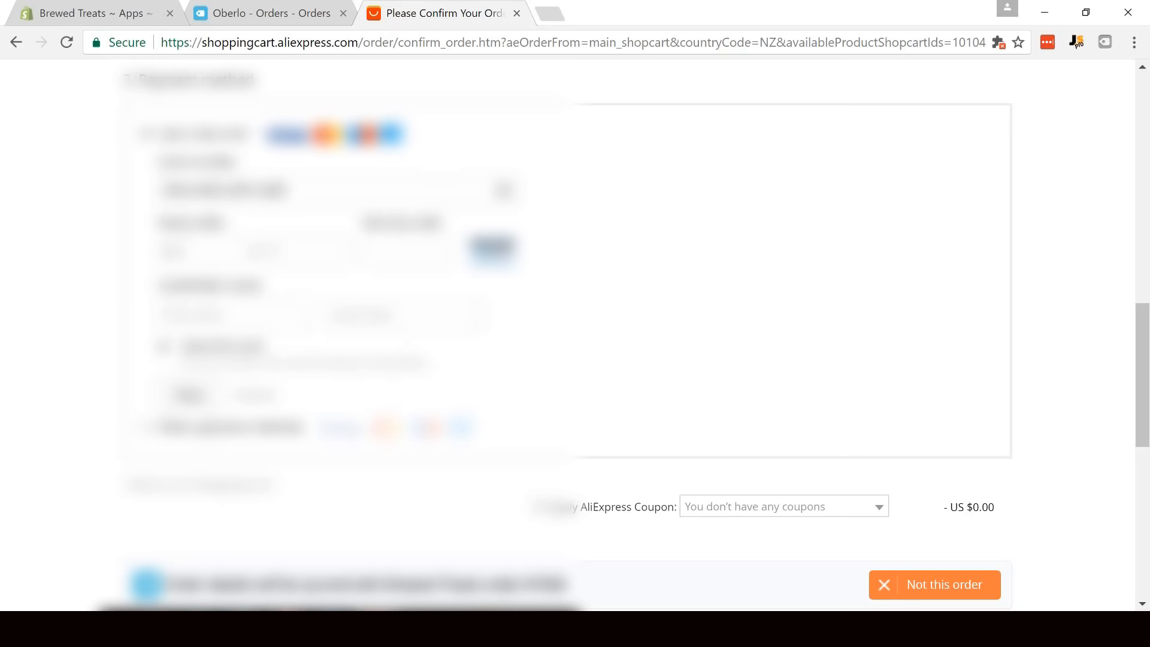
{"action": "type", "text": "22"}
{"action": "left_click", "coordinate": [377, 251]}
{"action": "type", "text": "123"}
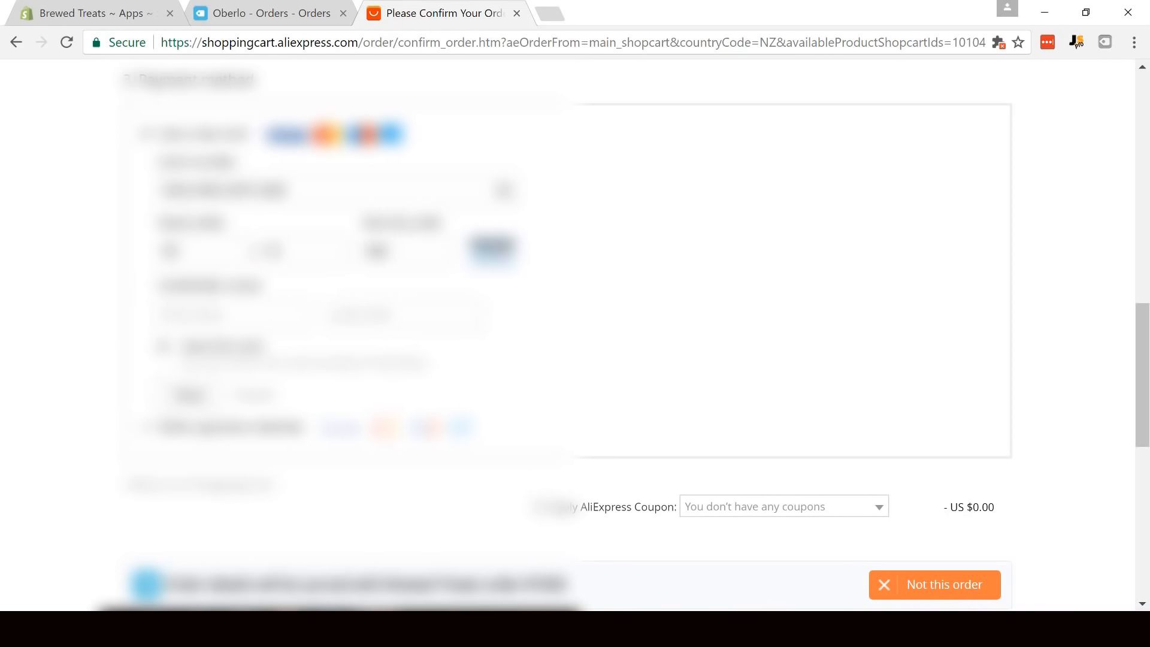
- Complete the card details with the cardholder's first and last name, and confirm and pay for the order
{"action": "key", "text": "Tab"}
{"action": "type", "text": "John"}
{"action": "key", "text": "Tab"}
{"action": "type", "text": "Doe"}
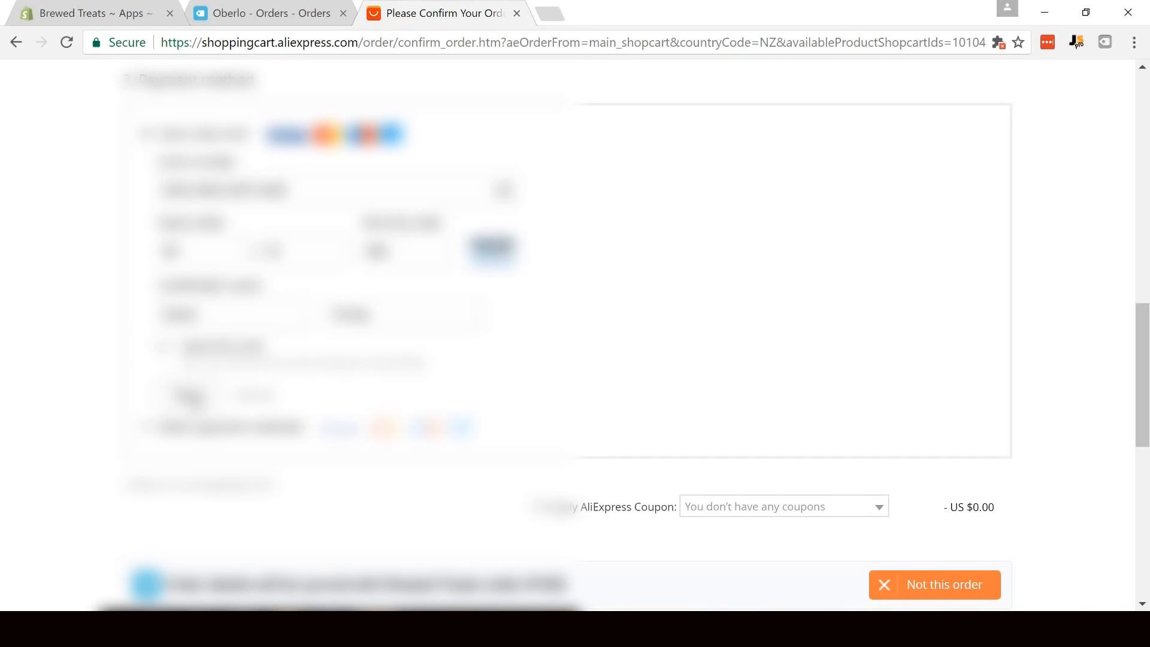
{"action": "left_click", "coordinate": [191, 397]}
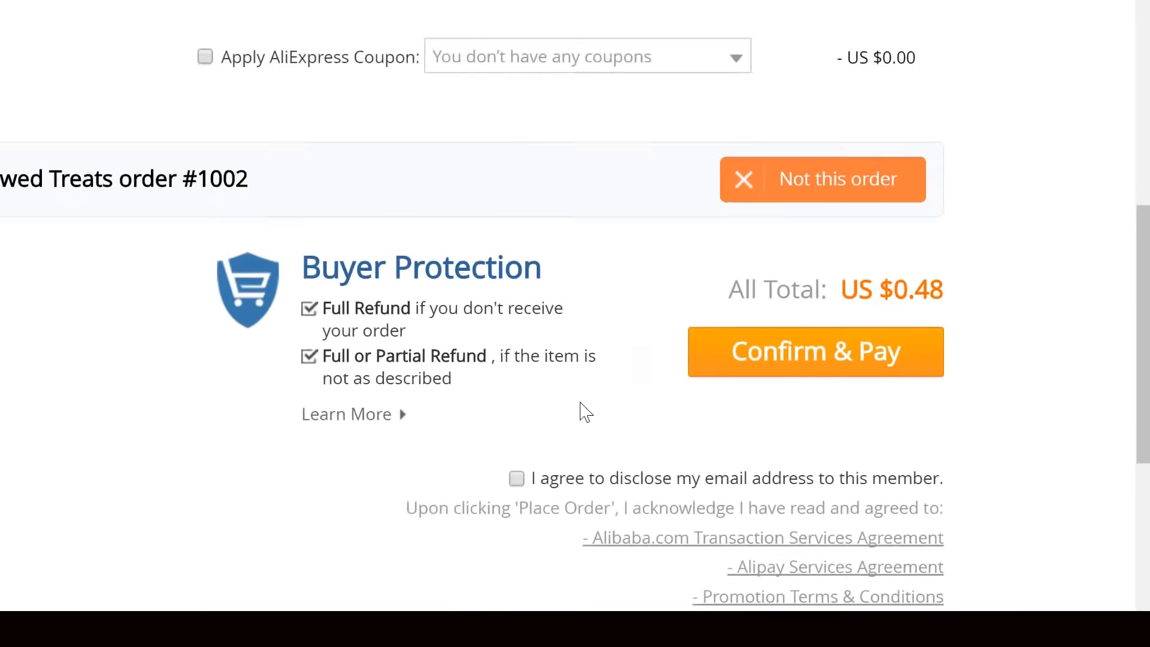
{"action": "left_click", "coordinate": [736, 328]}
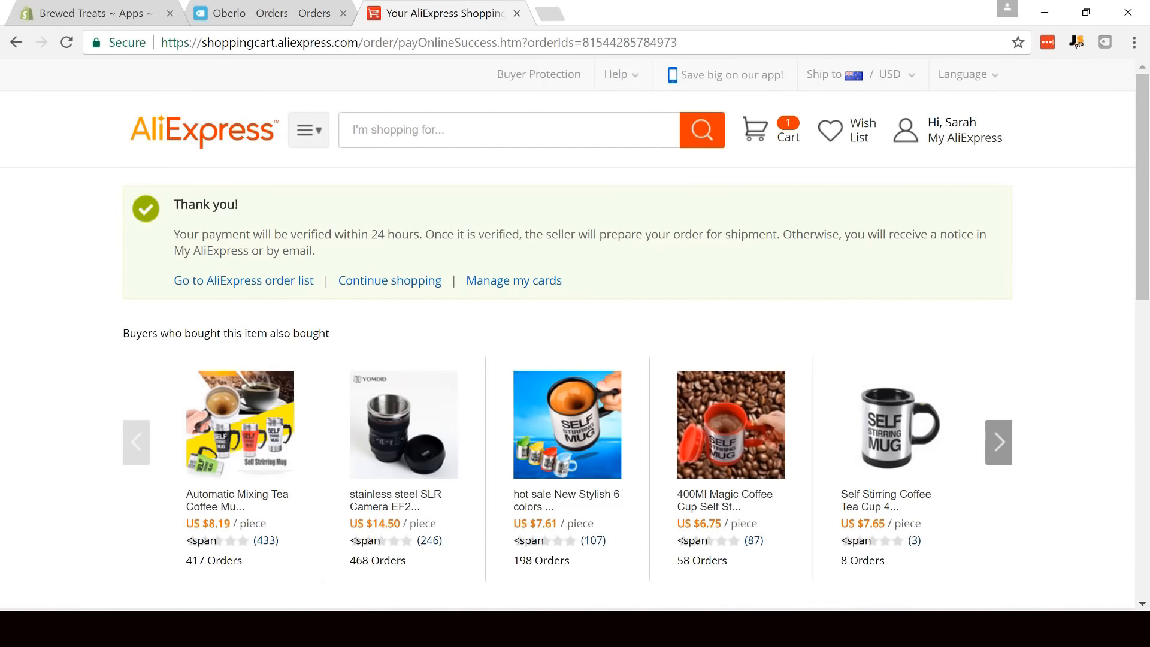
- Switch to Oberlo's orders and mark the Vintage Flower Coffee Spoon as shipped, without a tracking code or customer notification
{"action": "left_click", "coordinate": [213, 8]}
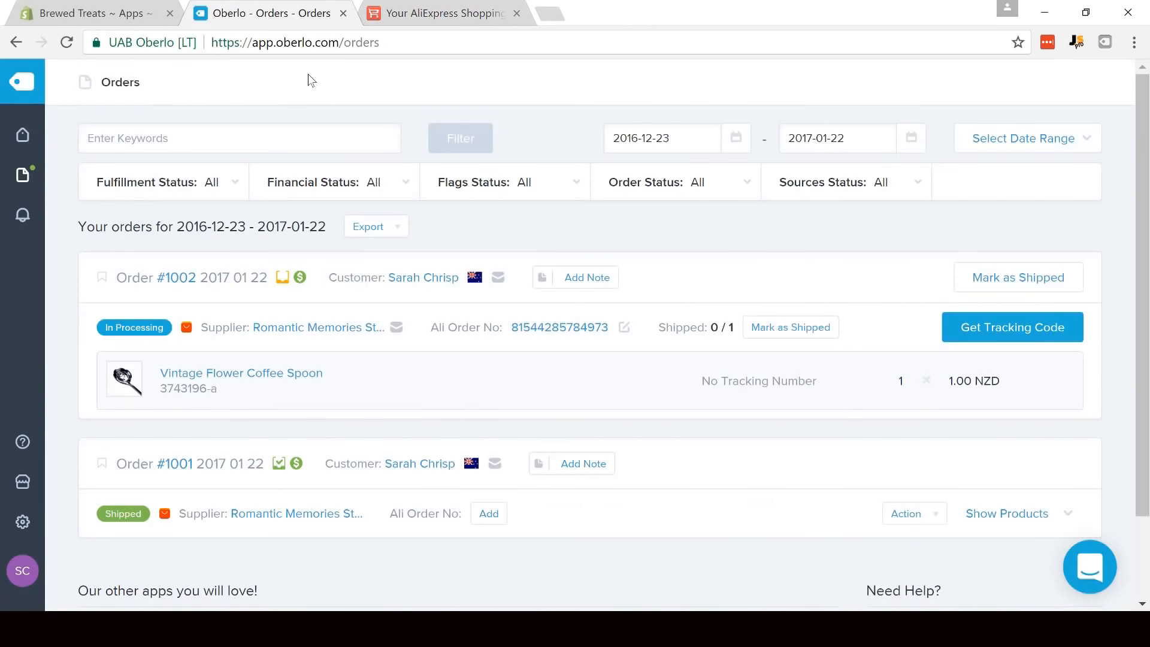
{"action": "left_click", "coordinate": [772, 329]}
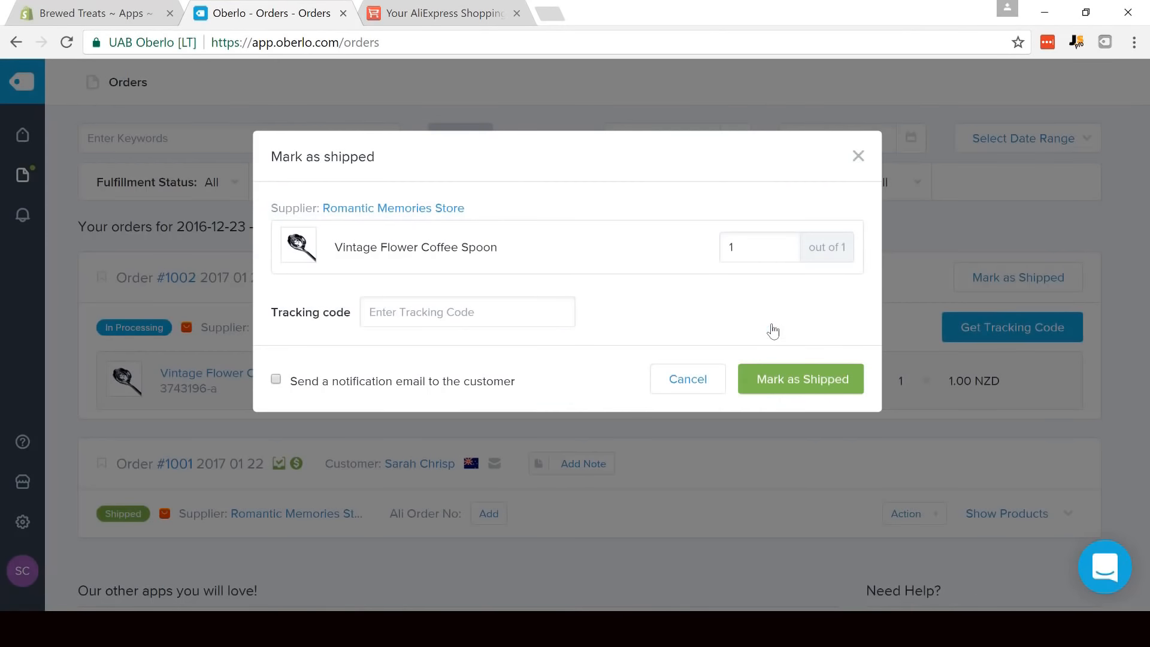
{"action": "left_click", "coordinate": [797, 389]}
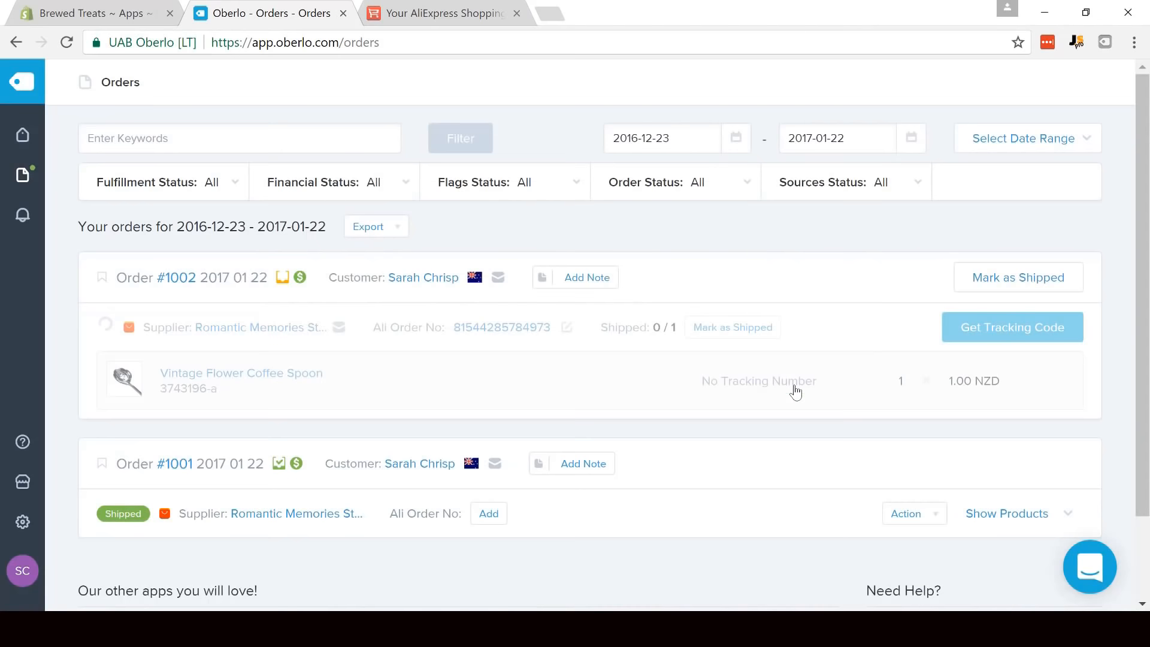